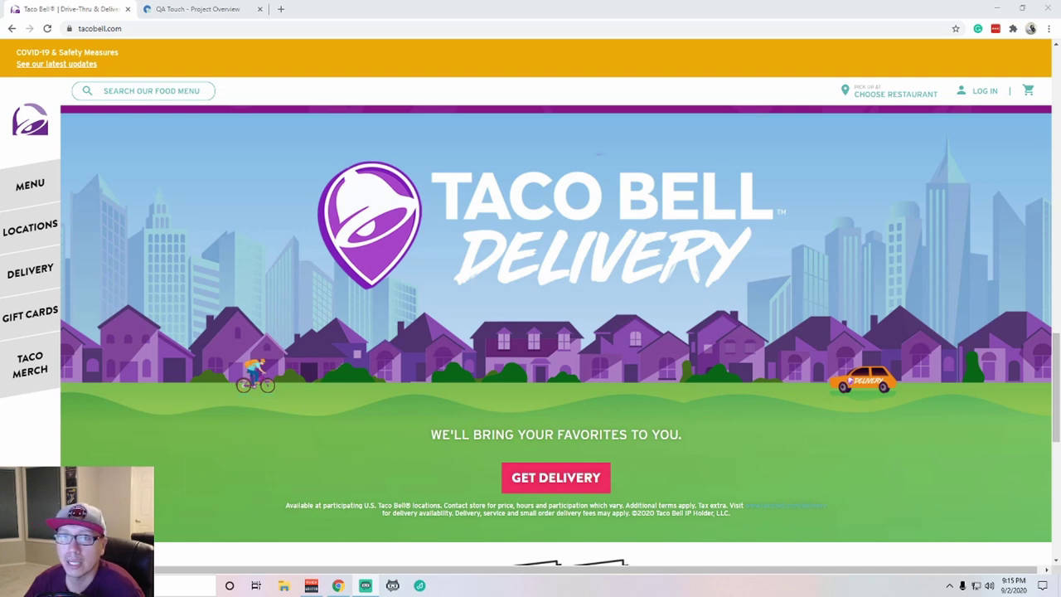
Glance at the QA Touch project, then return to the Taco Bell home page
click(210, 8)
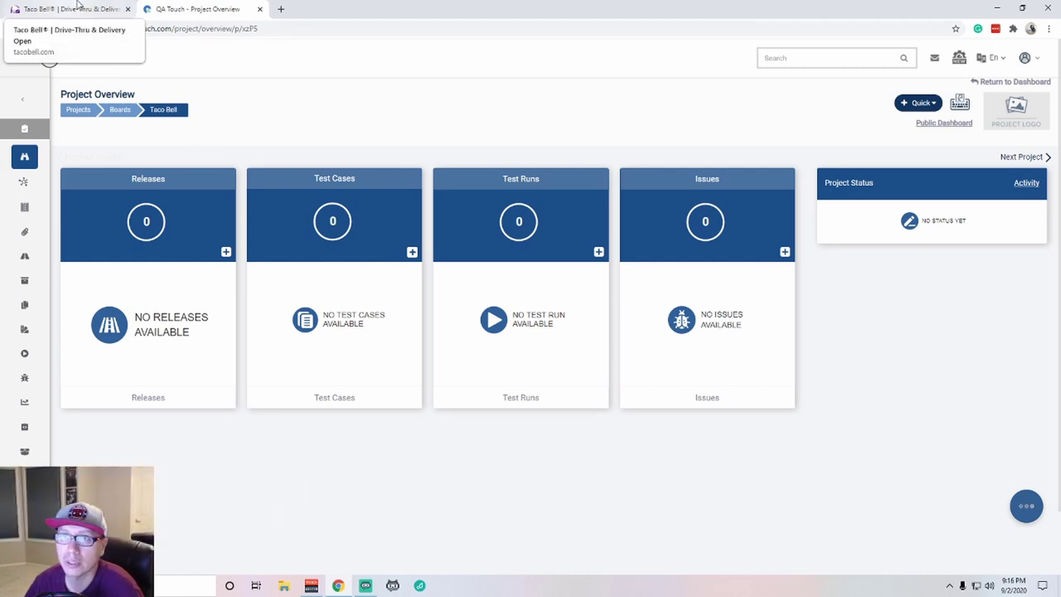
click(82, 6)
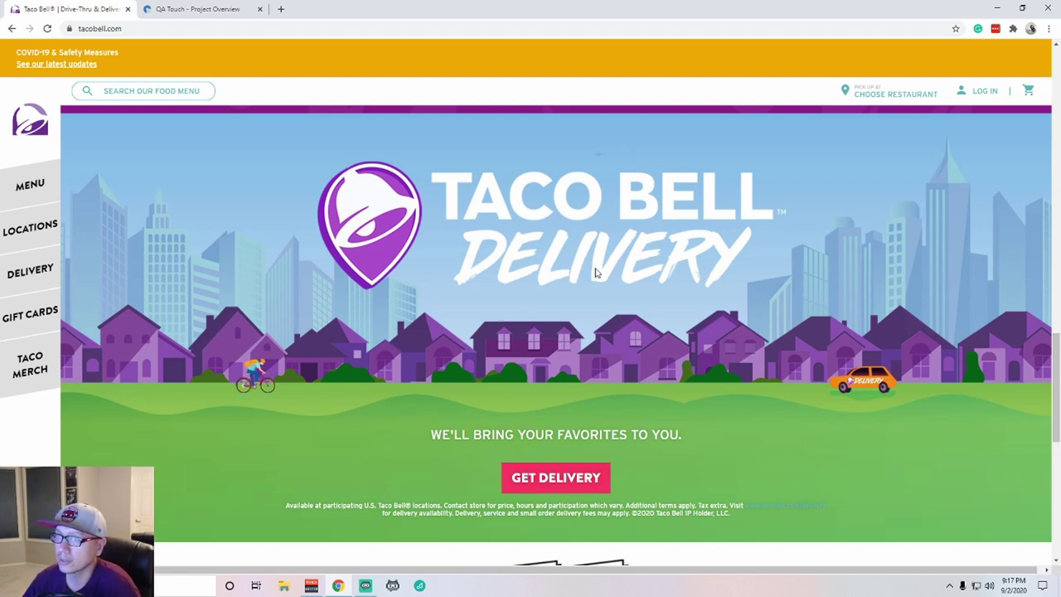
Confirm delivery reaches the 92802 test address, then open the Find Your Taco Bell locator
click(535, 479)
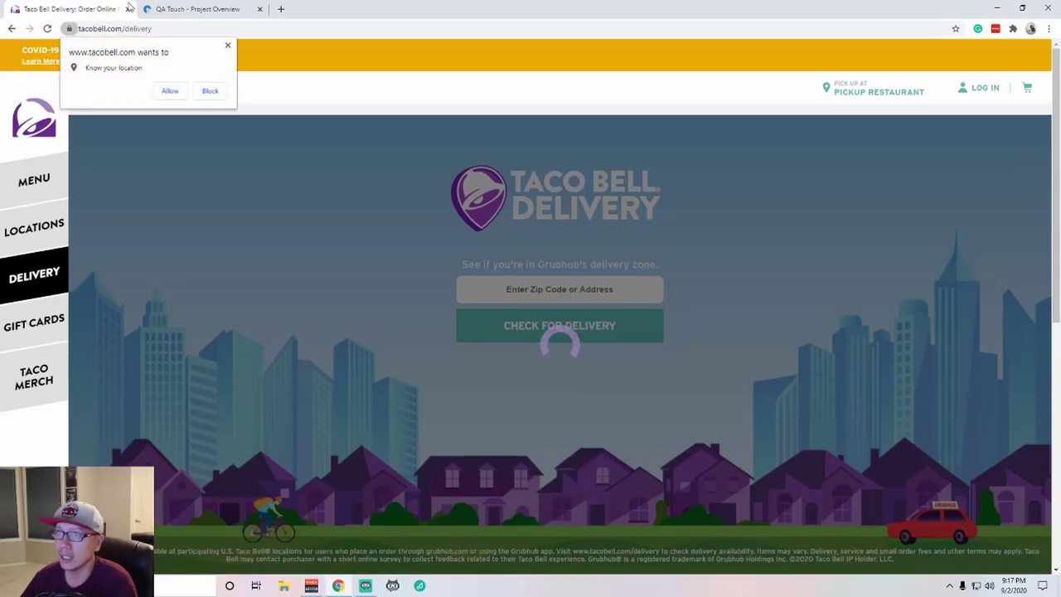
click(211, 91)
click(572, 294)
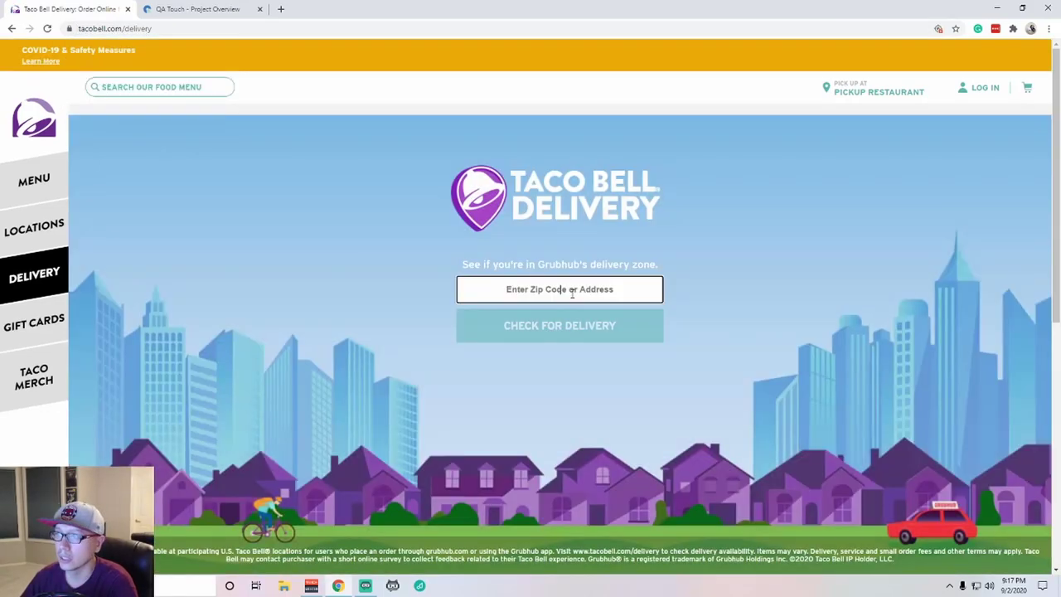
text(1313 Disneyland Dr, Anaheim, CA 92802)
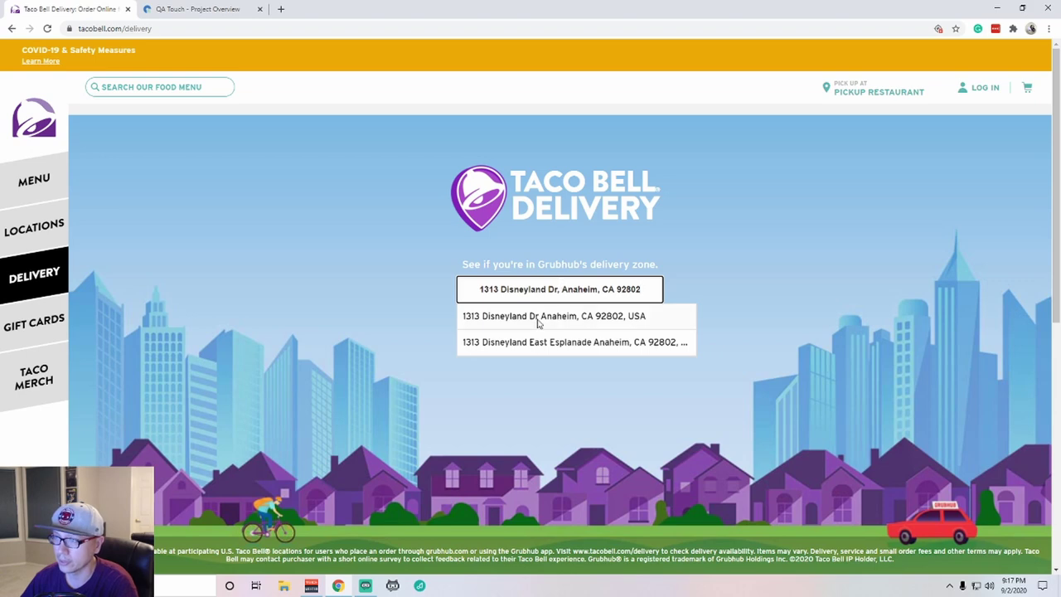
click(537, 317)
click(547, 340)
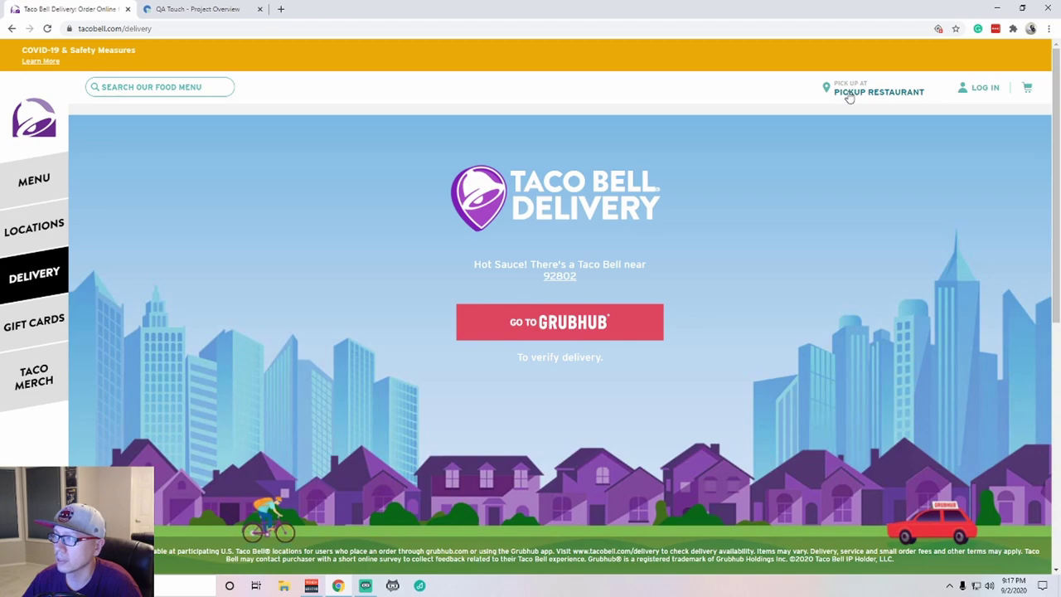
click(849, 94)
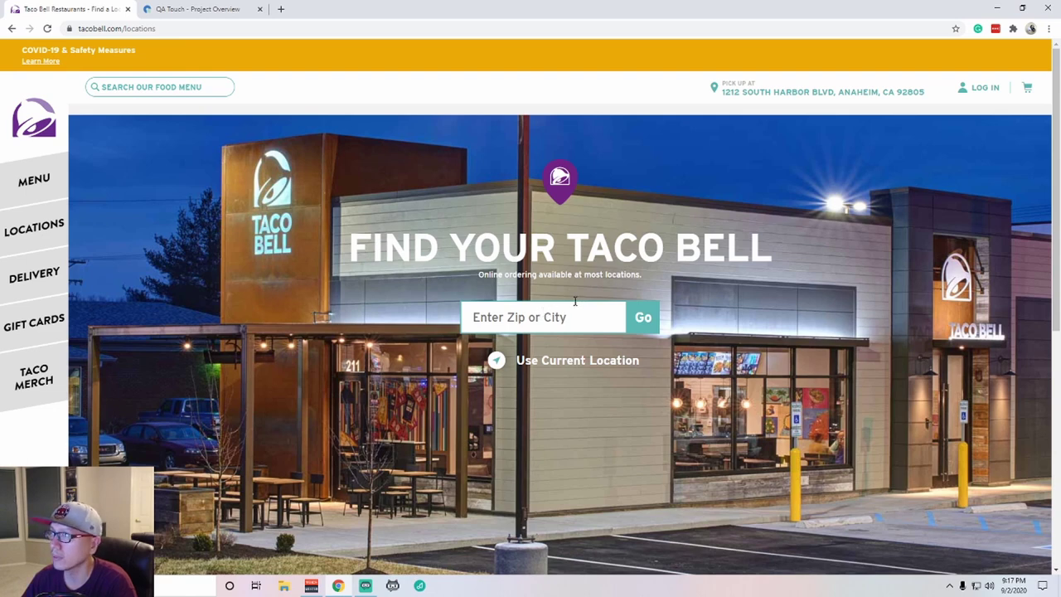
Search stores near the test address and set the 0.7-mile South Harbor Blvd store for pickup
click(571, 306)
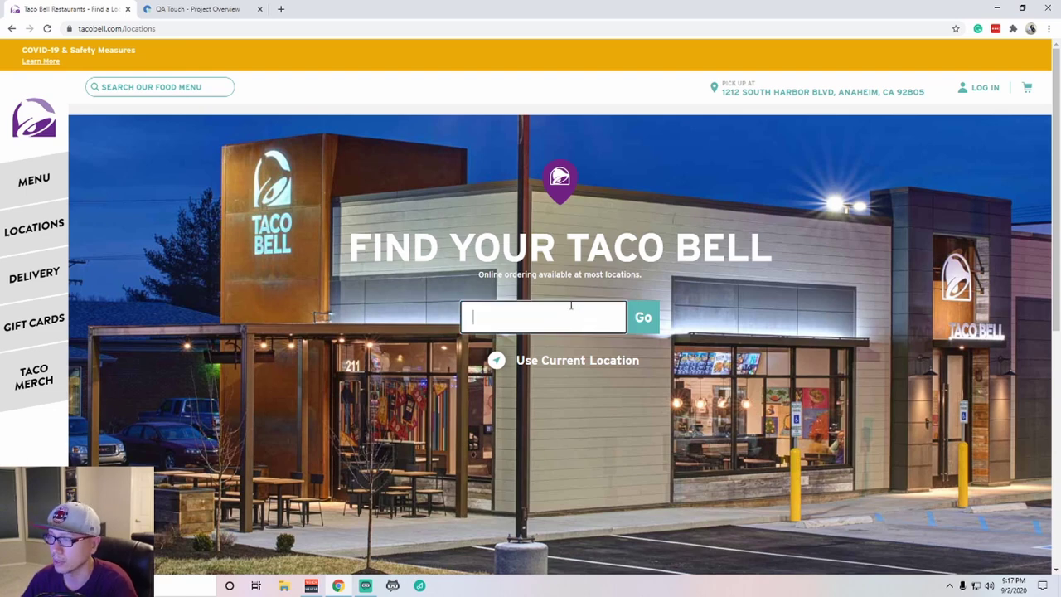
text(1313 Disneyland Dr, Anaheim, CA 92802)
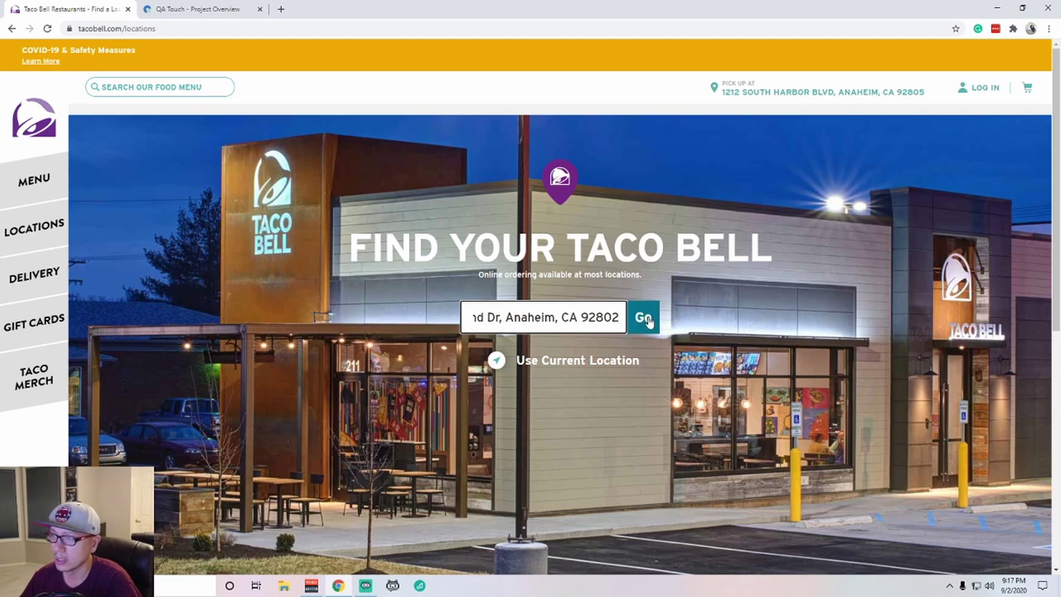
click(655, 319)
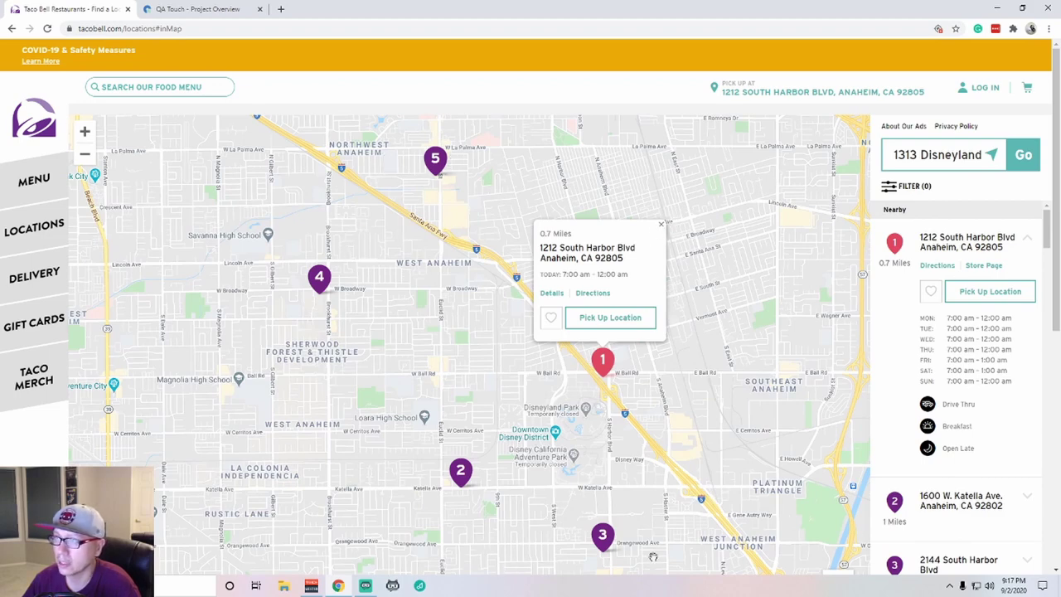
click(610, 318)
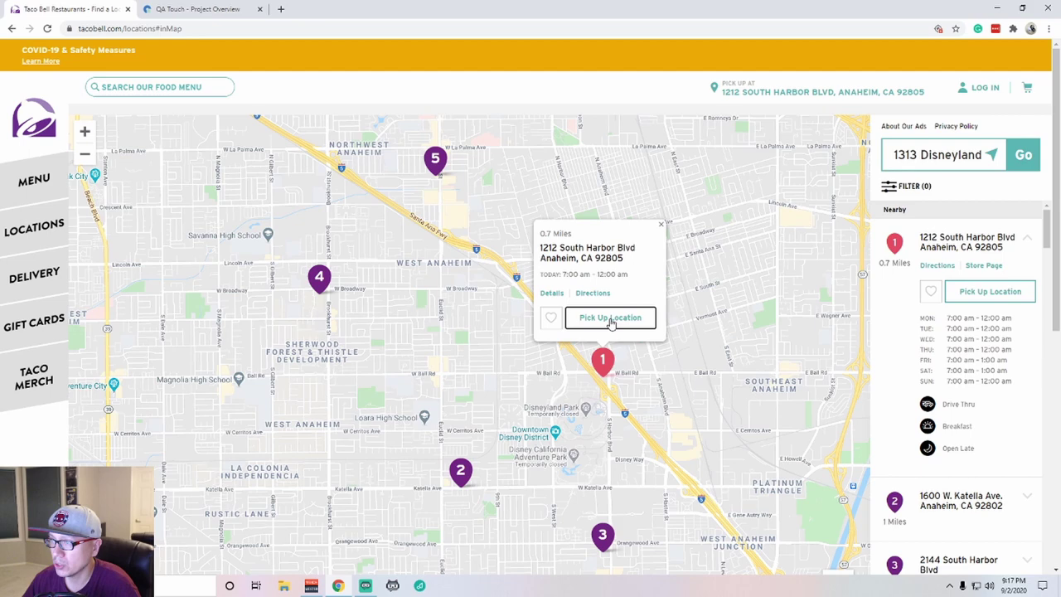
scroll(997, 377, down, 3)
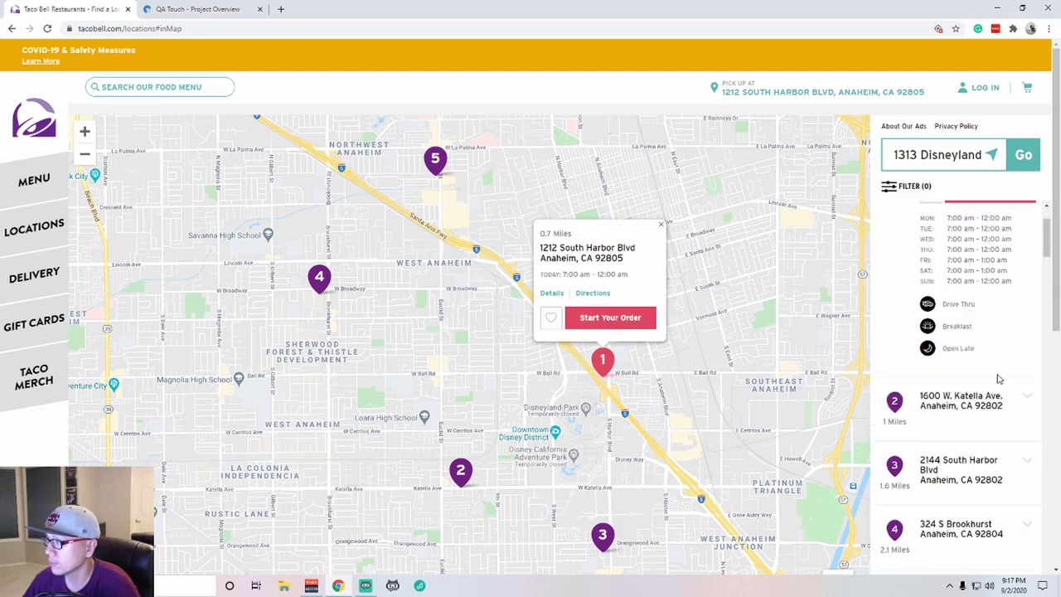
scroll(999, 379, up, 3)
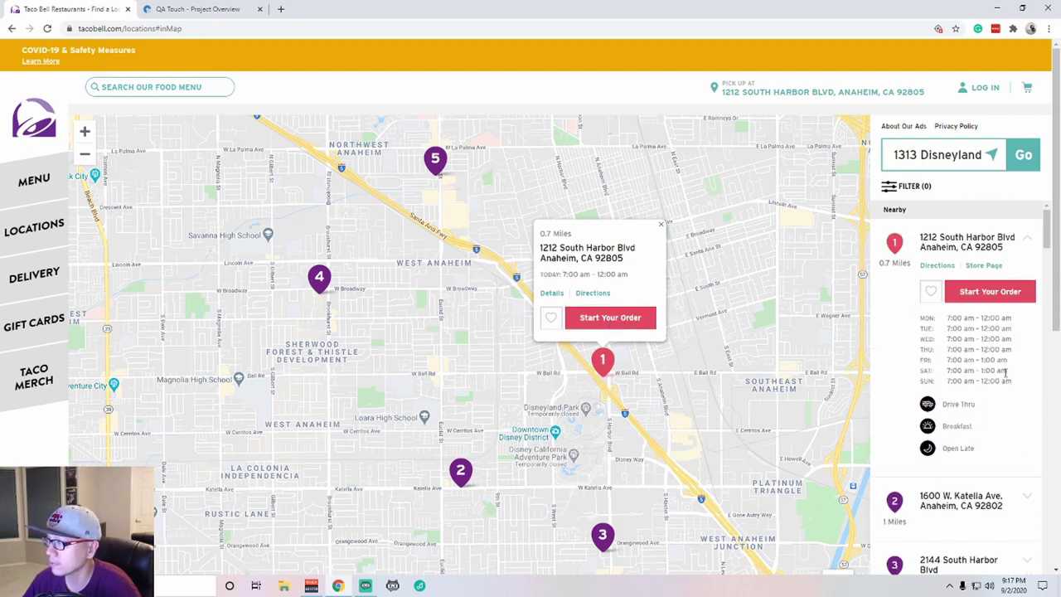
Start an order at the South Harbor Blvd pickup store and scroll through the menu
click(988, 297)
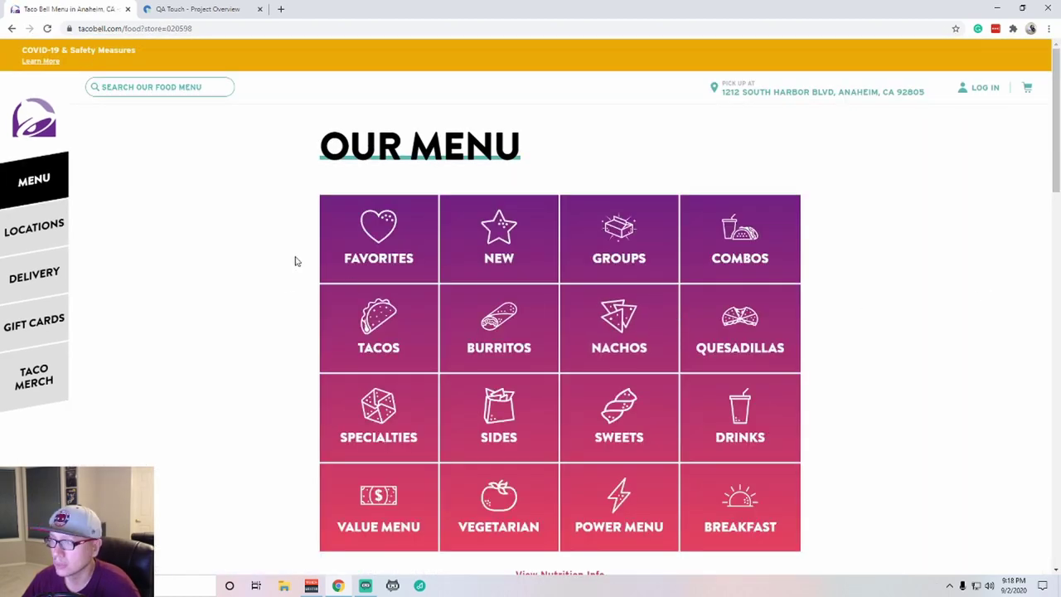
scroll(297, 261, down, 2)
scroll(297, 261, up, 2)
scroll(297, 261, down, 2)
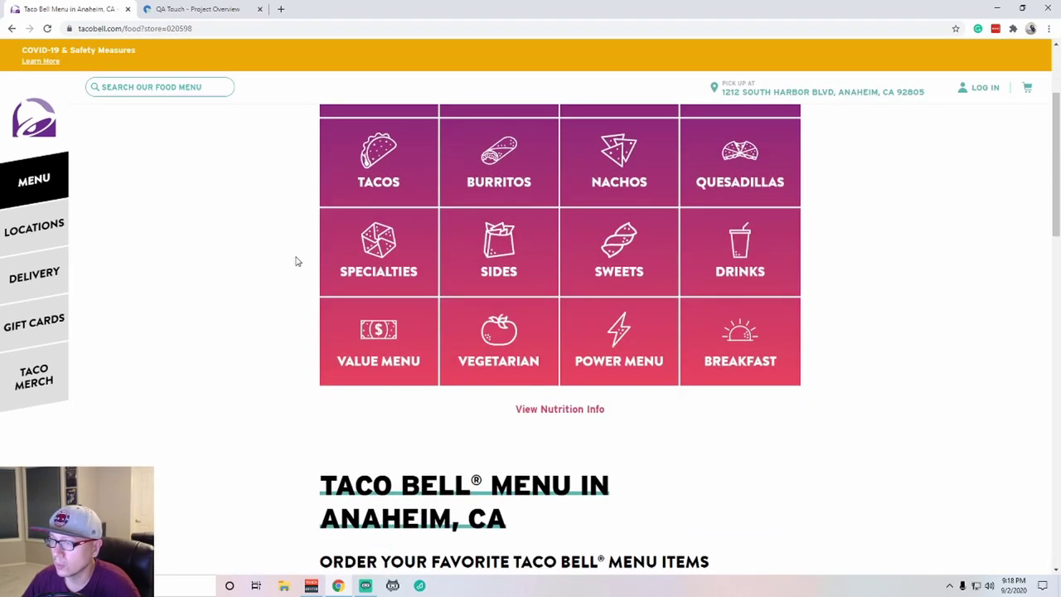
scroll(297, 261, up, 1)
scroll(297, 261, up, 1)
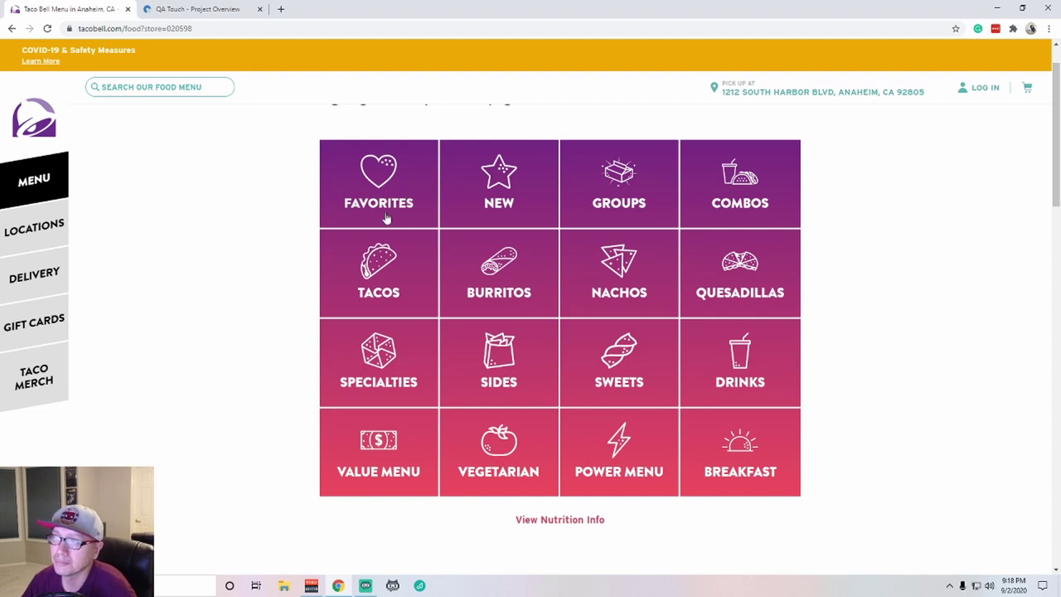
Browse the New menu items, including the $10.00 Taco & Burrito Cravings Pack
click(498, 179)
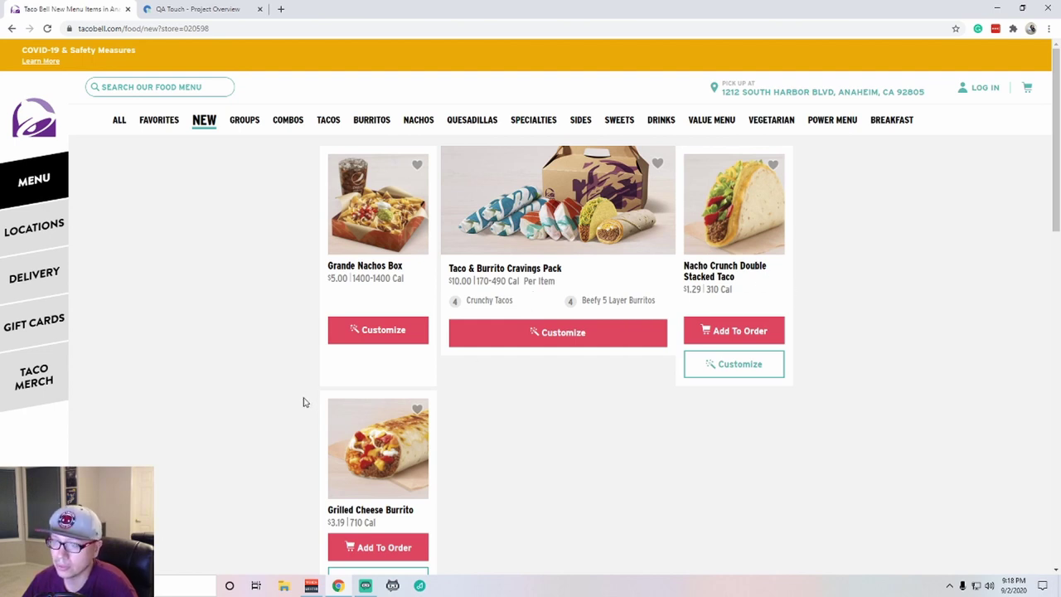
scroll(315, 389, down, 2)
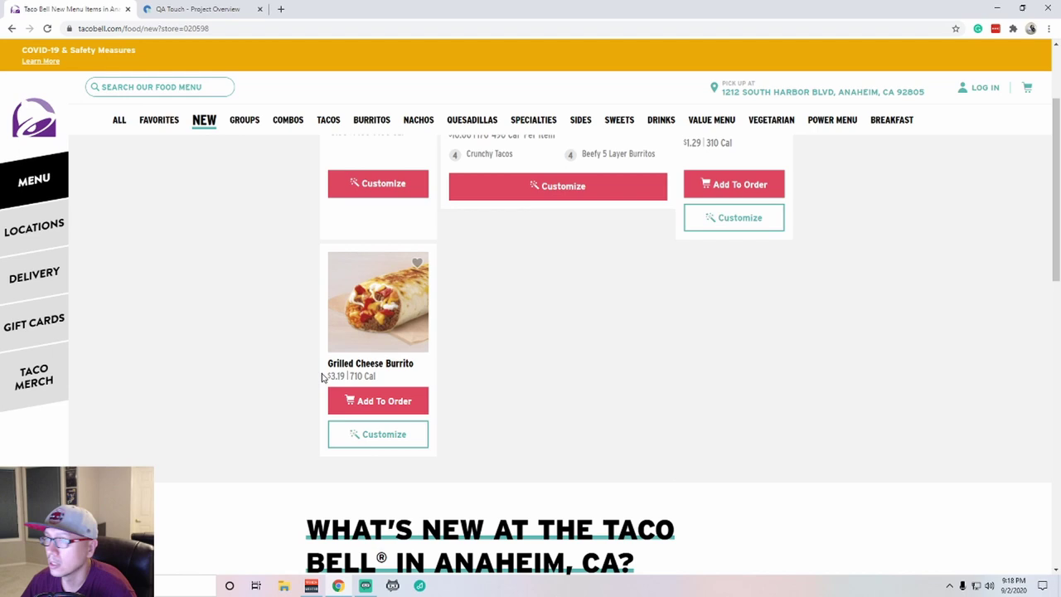
scroll(320, 375, up, 2)
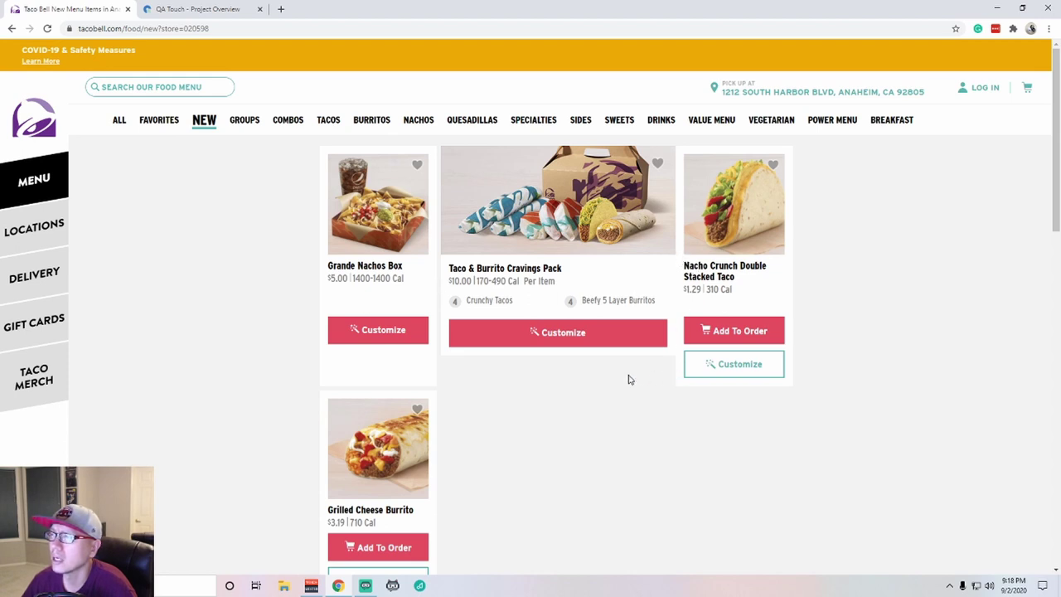
scroll(453, 397, down, 1)
scroll(528, 338, up, 1)
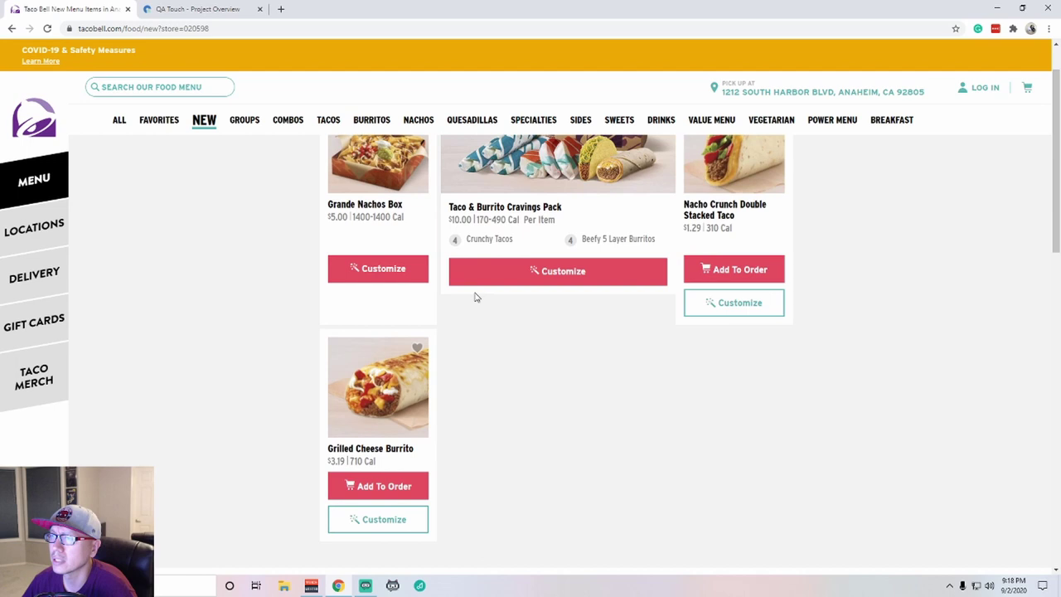
scroll(478, 315, up, 1)
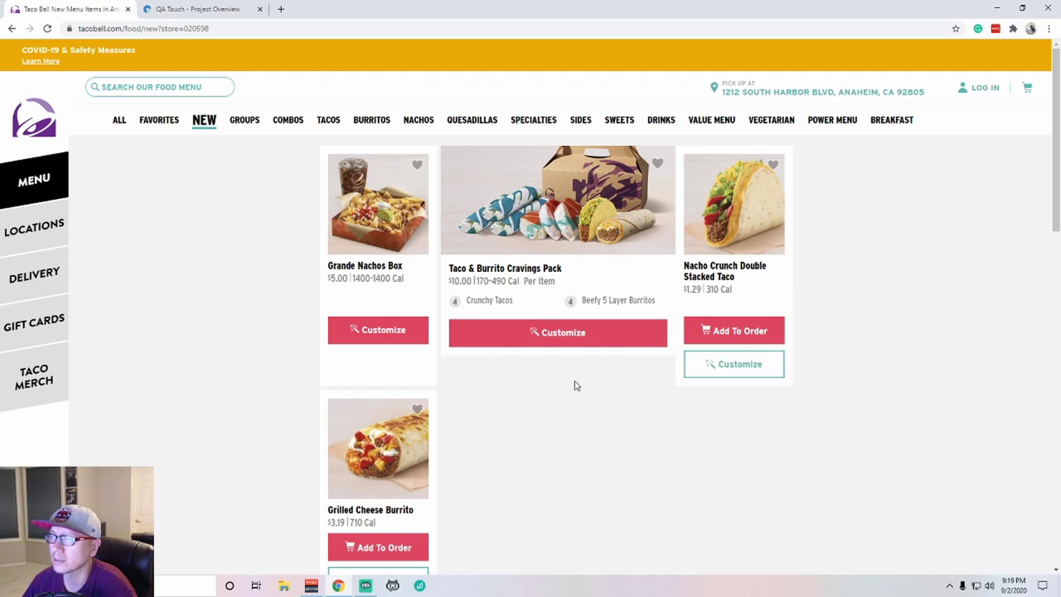
scroll(557, 418, down, 1)
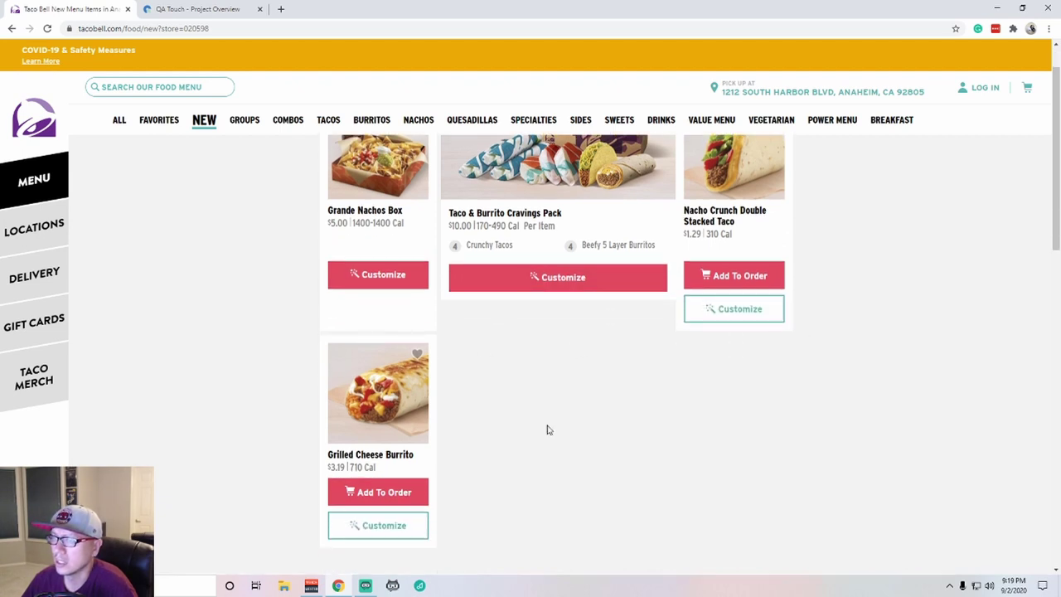
scroll(347, 238, up, 1)
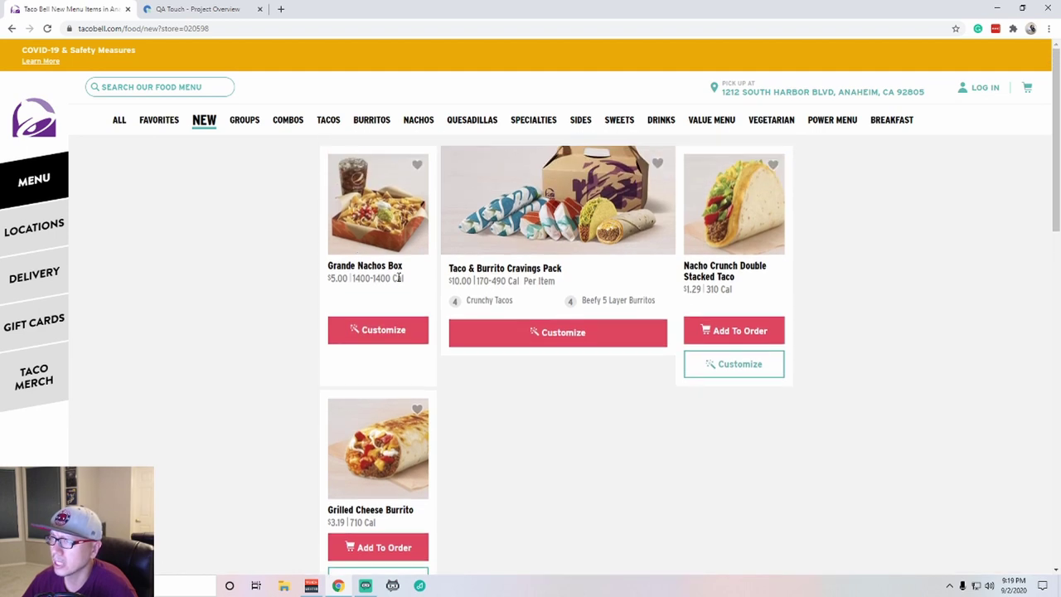
Add the Grande Nachos Box to the order and close the Item Added panel
click(384, 340)
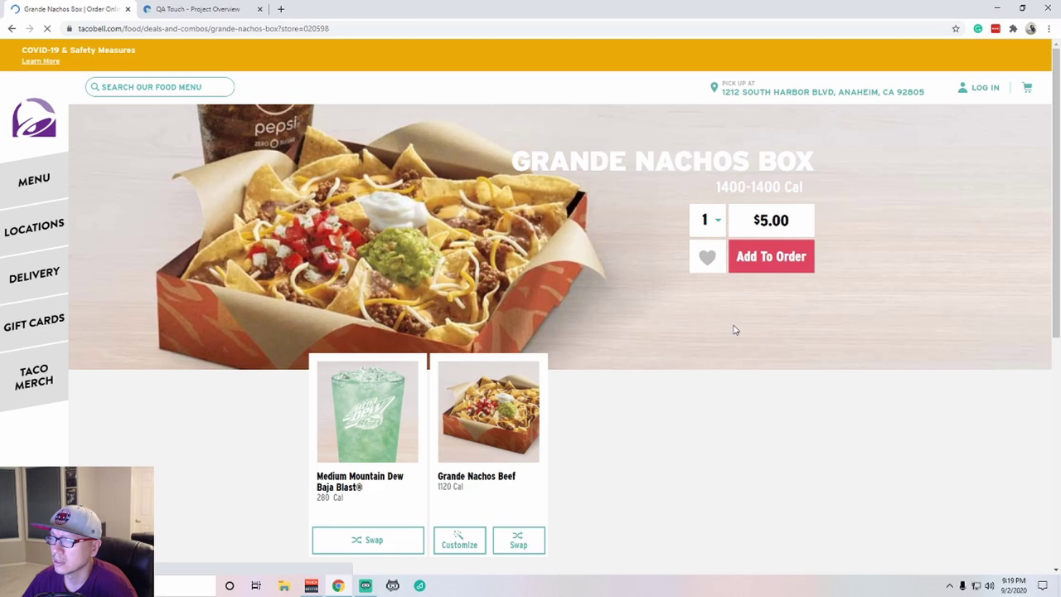
scroll(733, 330, down, 1)
scroll(691, 334, down, 2)
scroll(692, 334, up, 2)
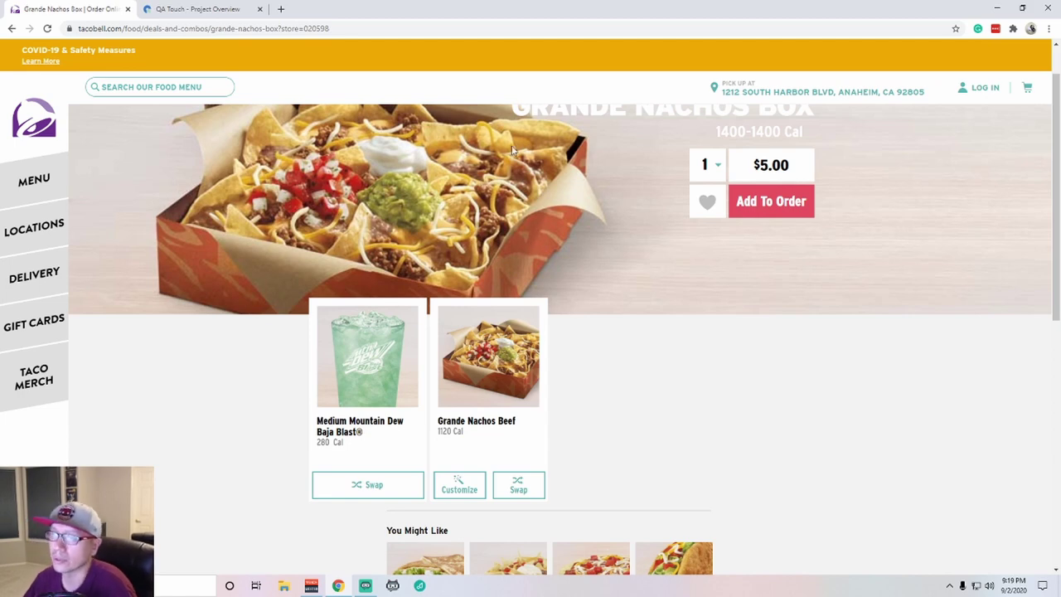
scroll(687, 241, up, 1)
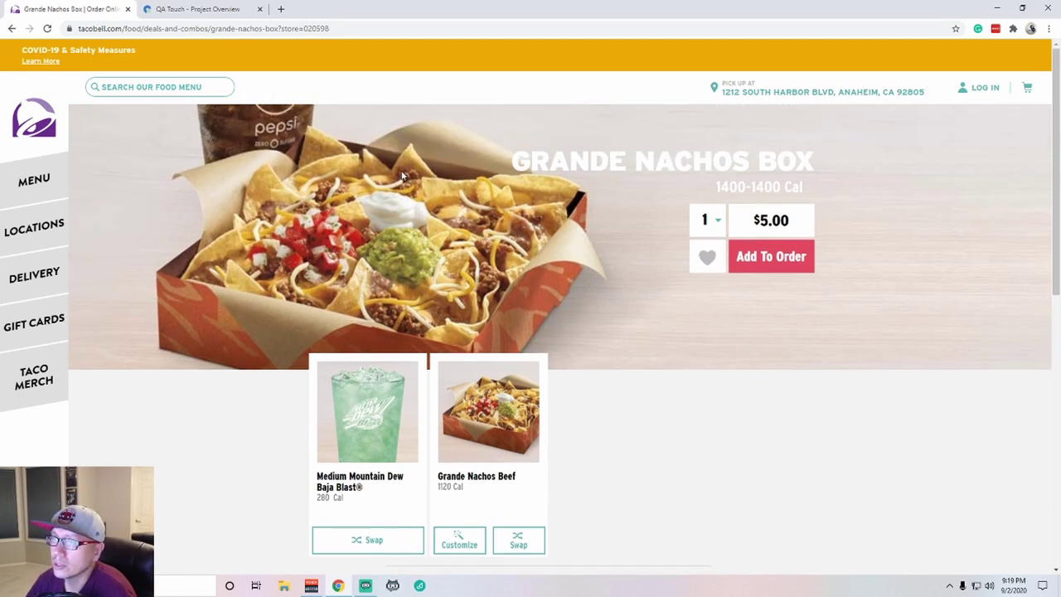
scroll(743, 320, down, 1)
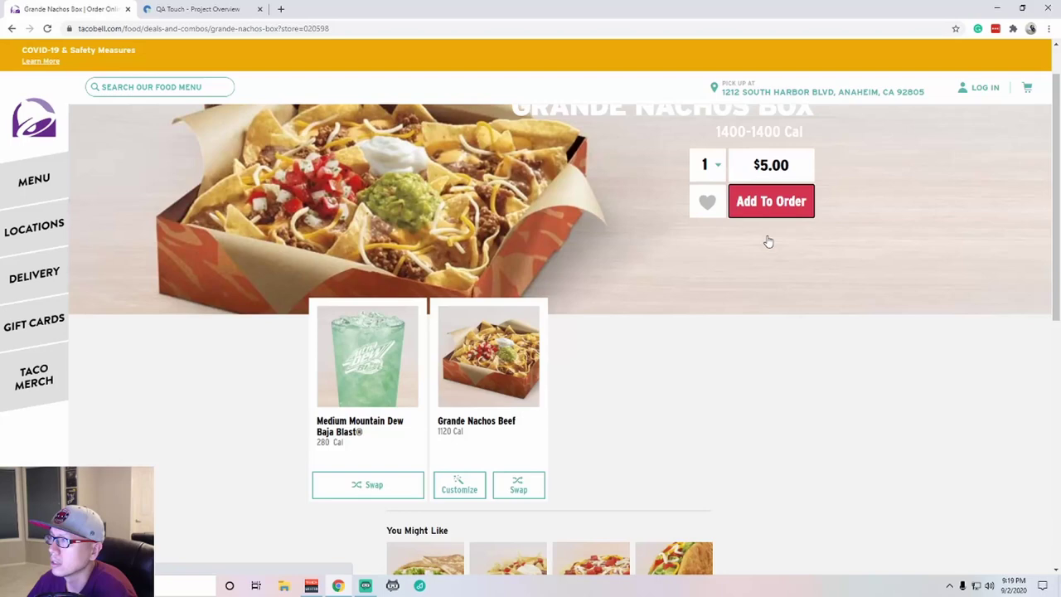
click(768, 211)
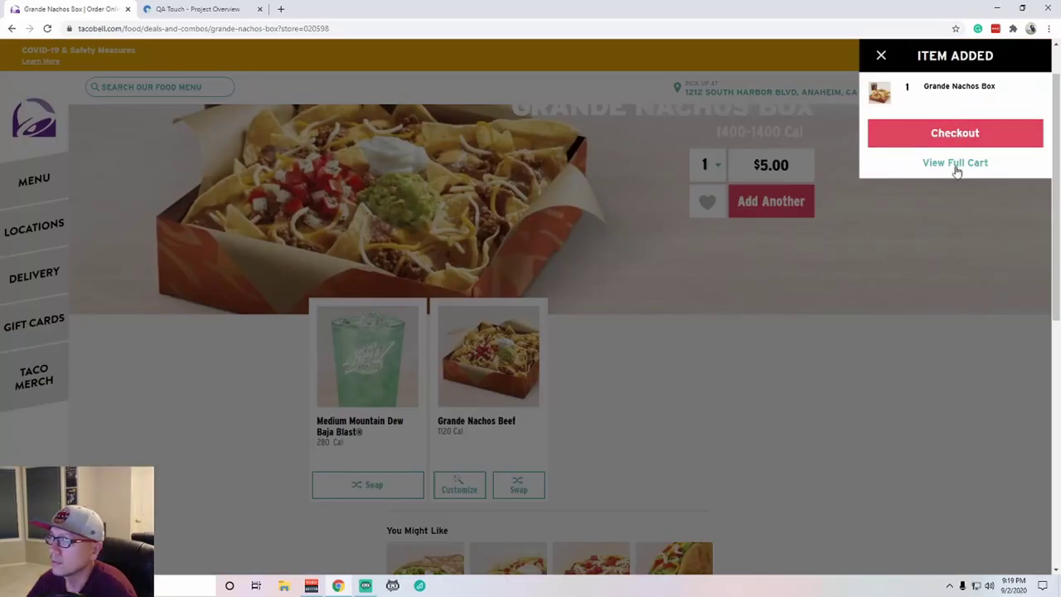
click(721, 355)
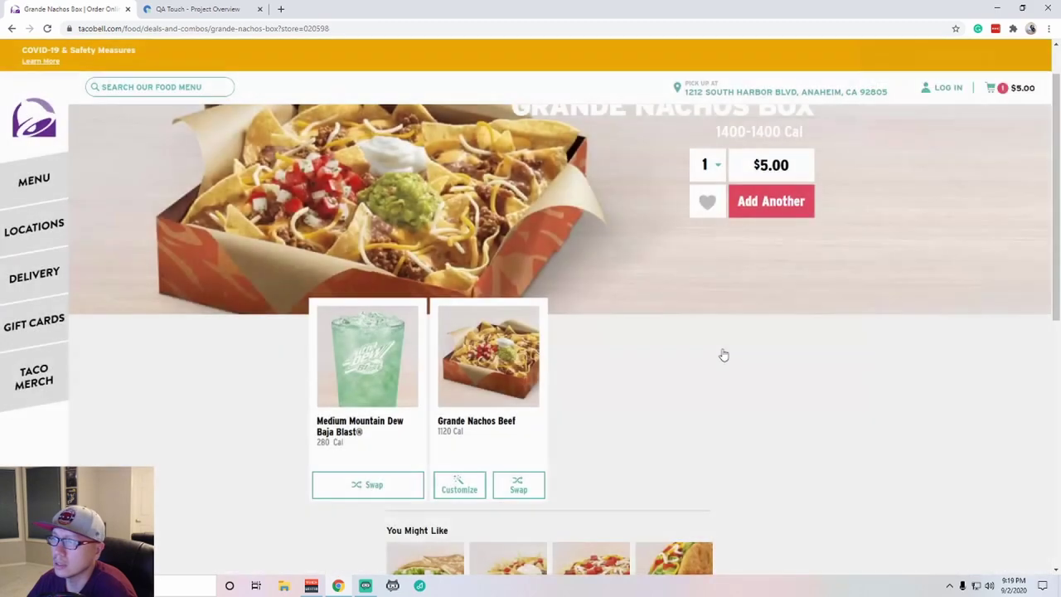
scroll(312, 308, up, 1)
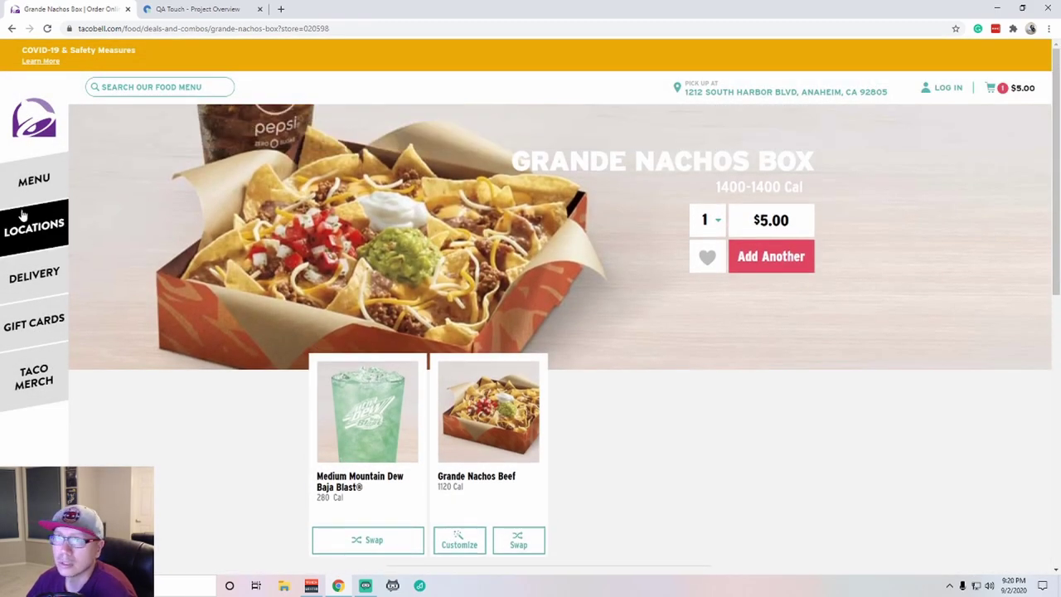
Add a Taco & Burrito Cravings Pack, bringing the cart to $15.00, and return to the menu
click(34, 180)
click(554, 332)
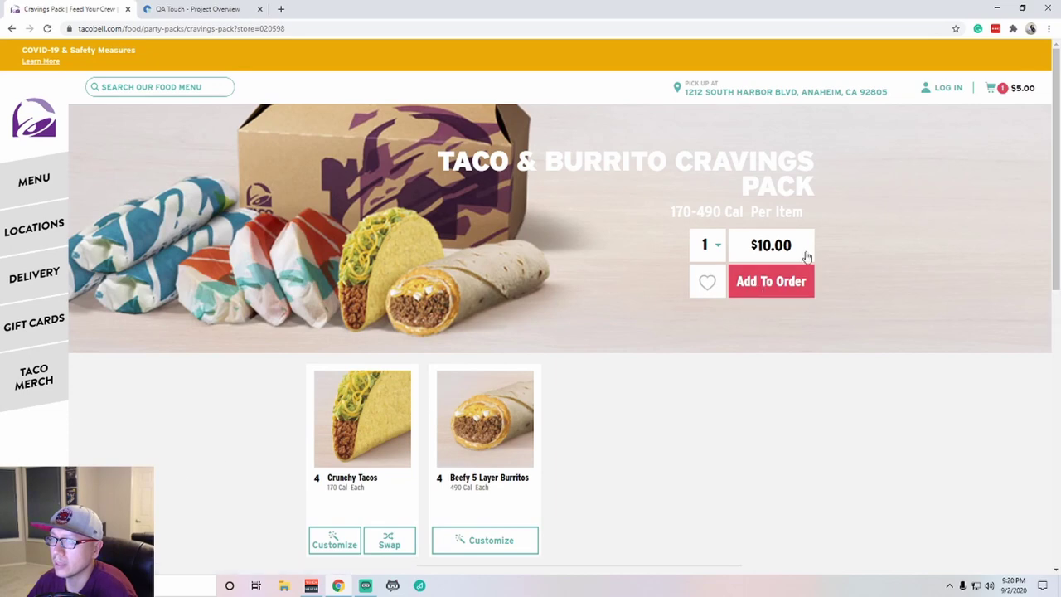
click(762, 281)
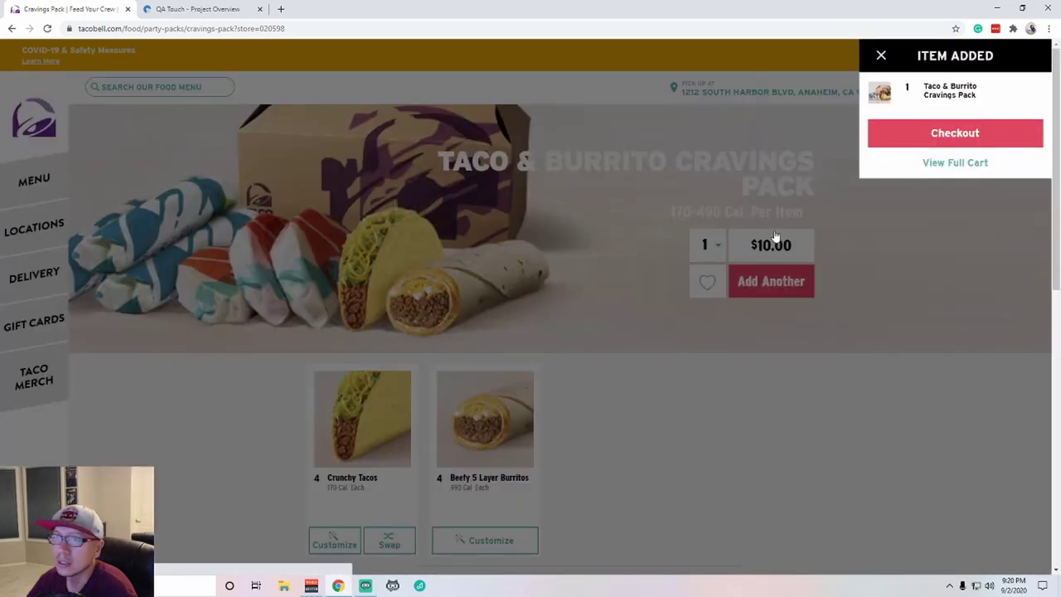
click(36, 182)
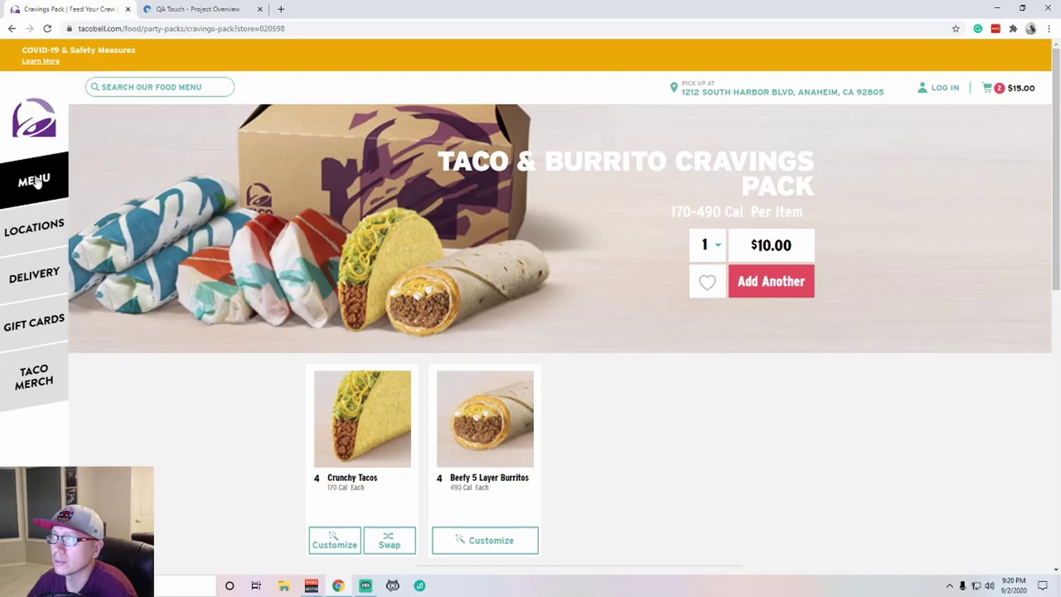
click(36, 183)
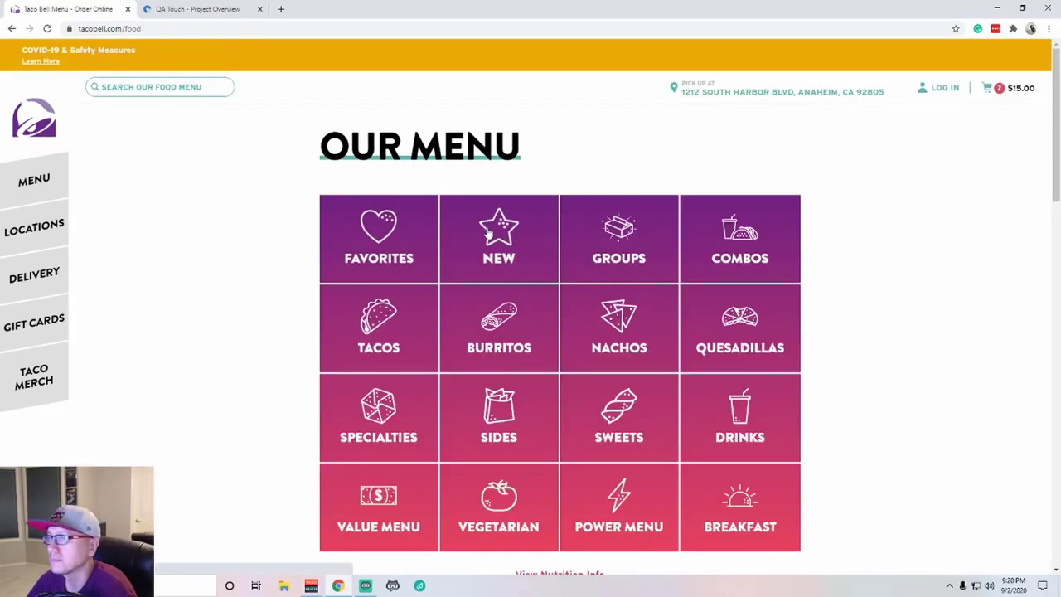
Add the Nacho Crunch Double Stacked Taco from New items and view the $19.48 cart
click(488, 232)
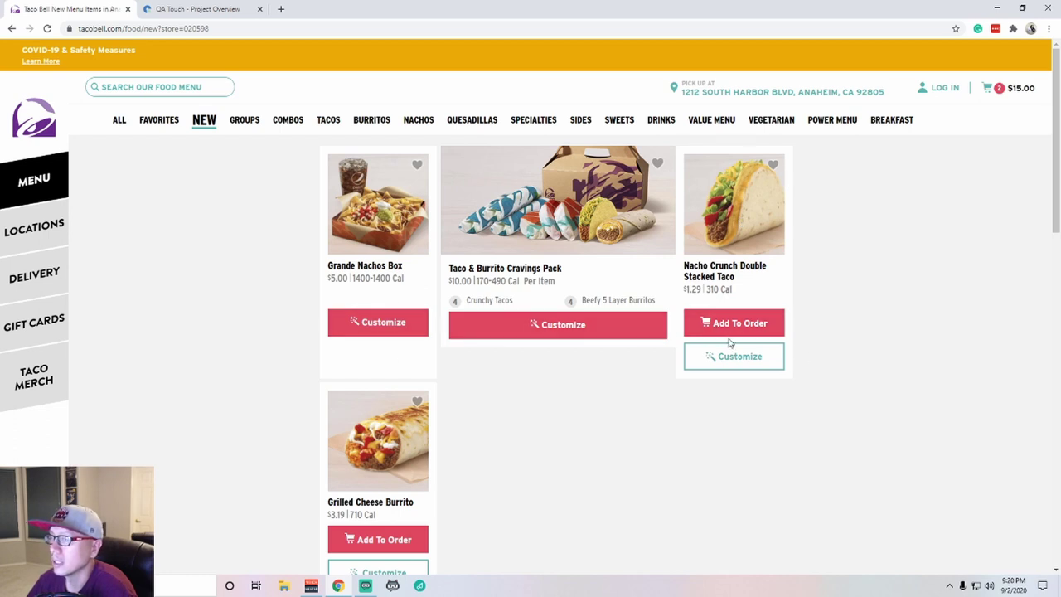
scroll(481, 331, down, 2)
scroll(426, 303, up, 2)
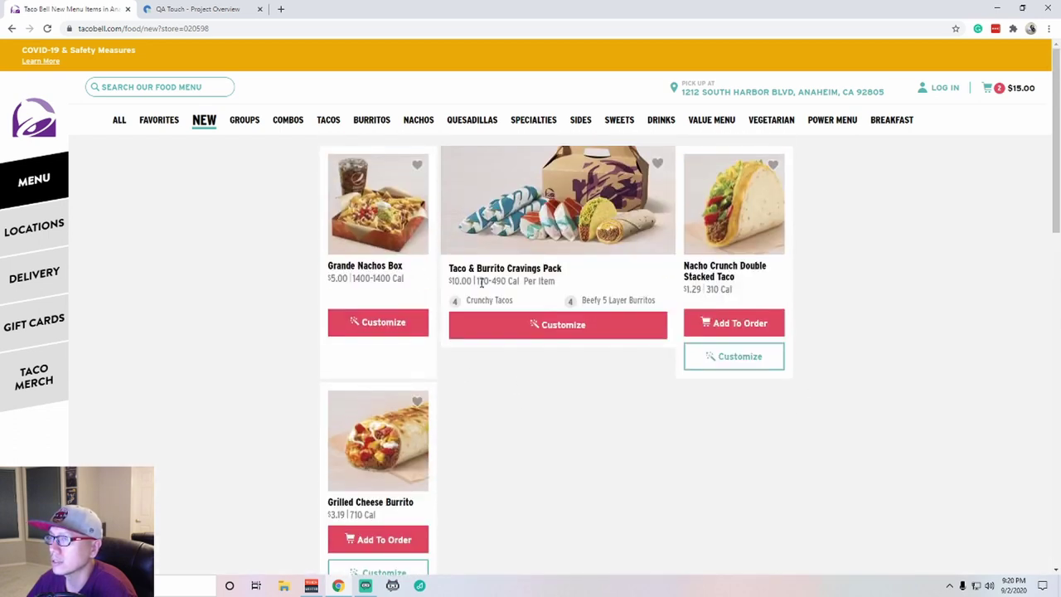
click(726, 329)
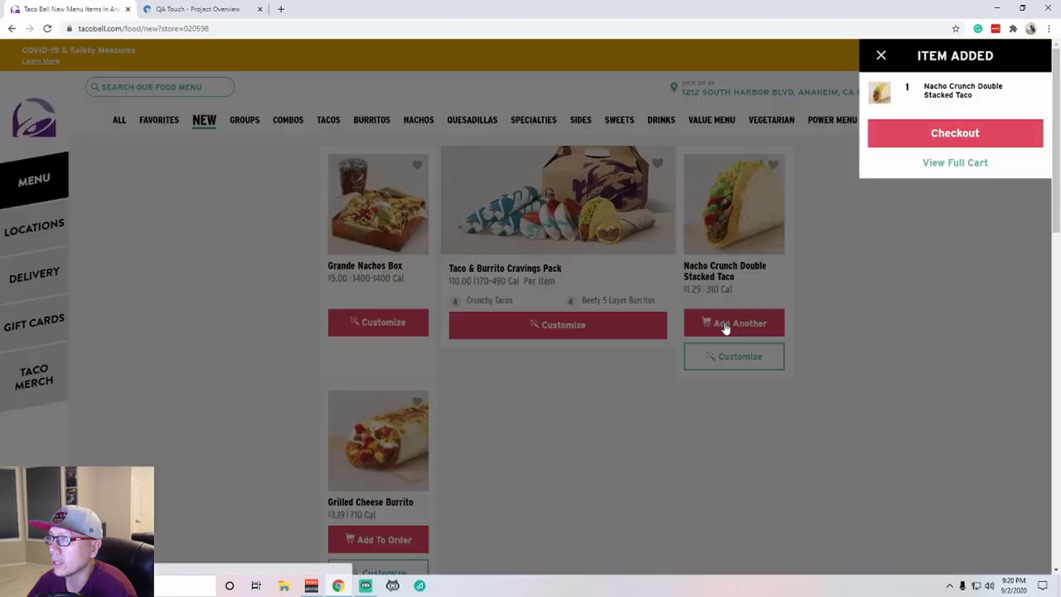
click(997, 94)
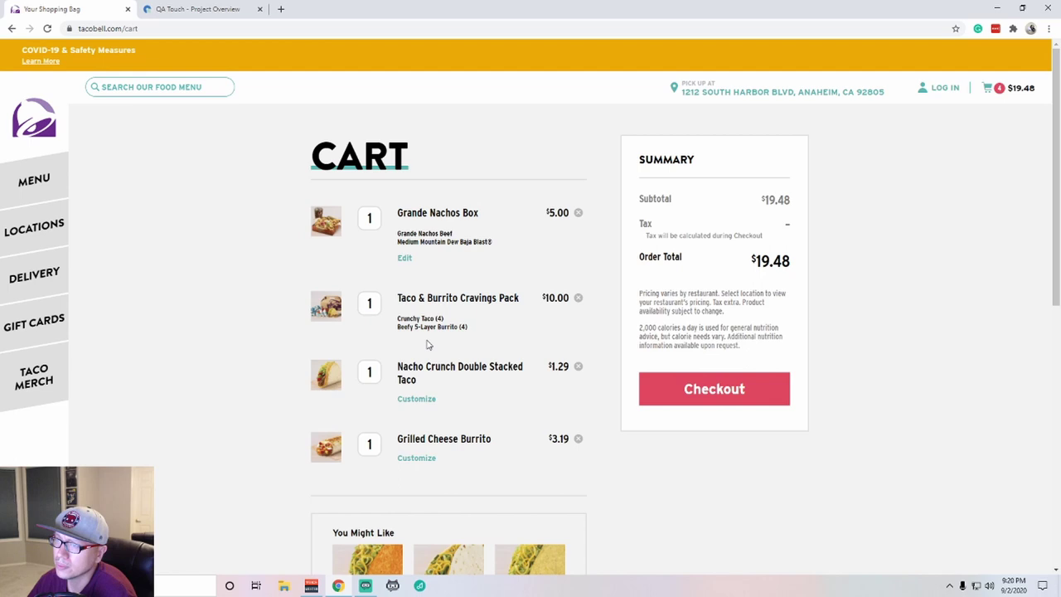
Move between the cart and the food menu to review the cart's items
click(35, 193)
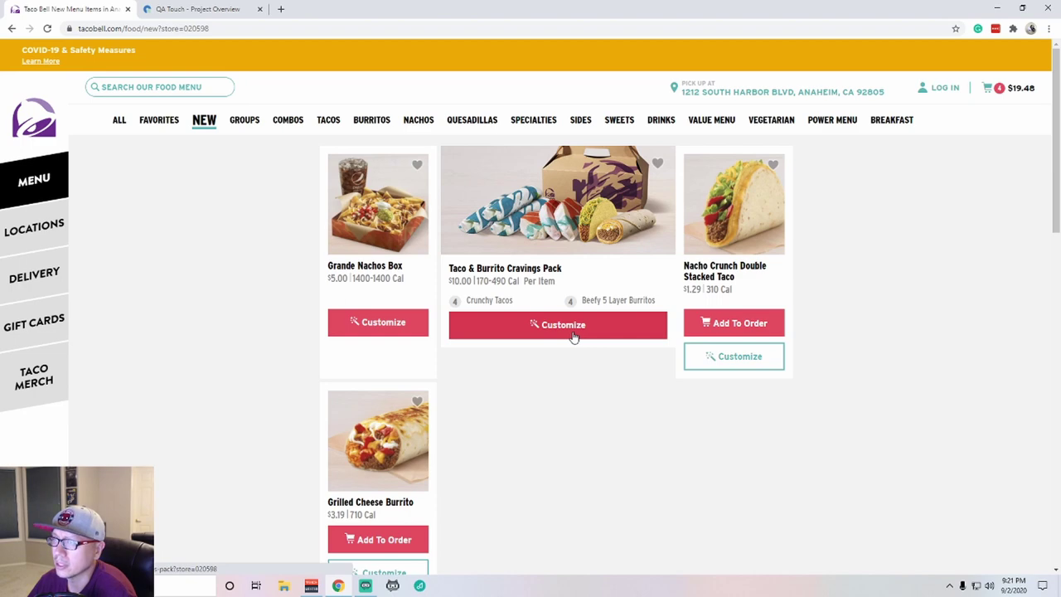
click(36, 182)
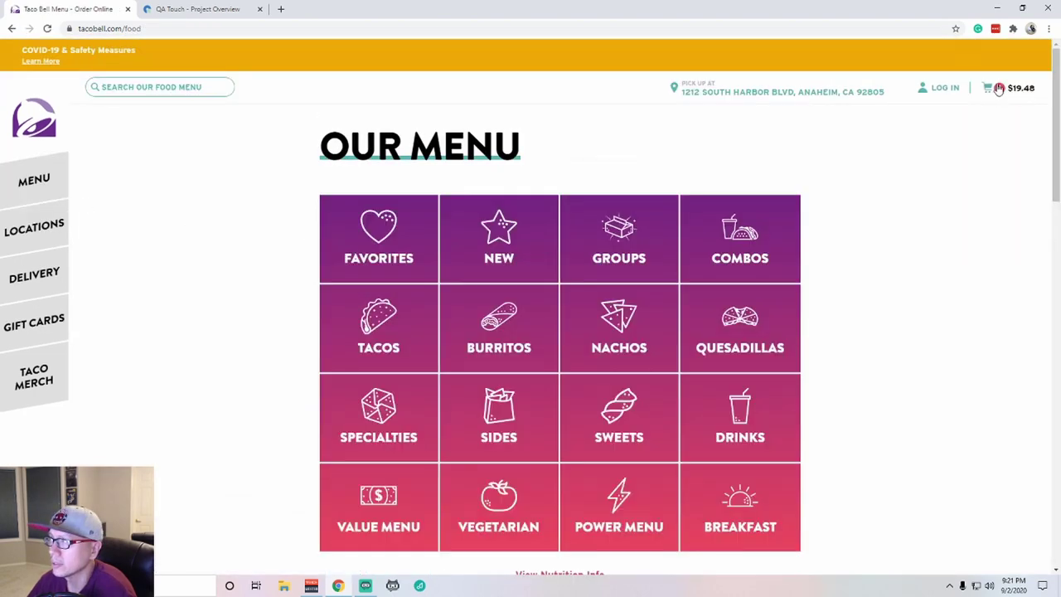
click(998, 89)
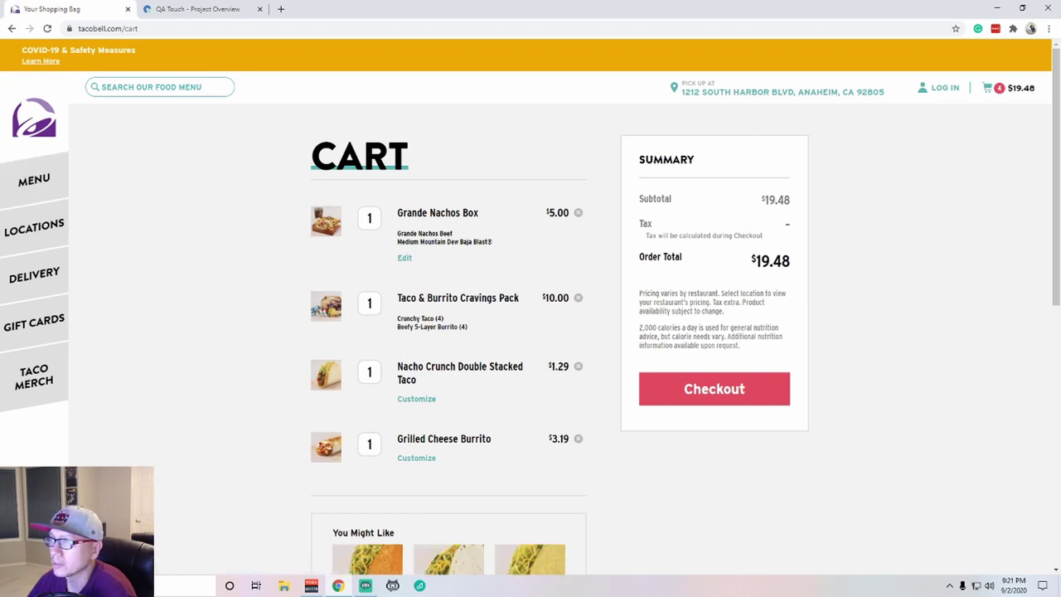
click(37, 181)
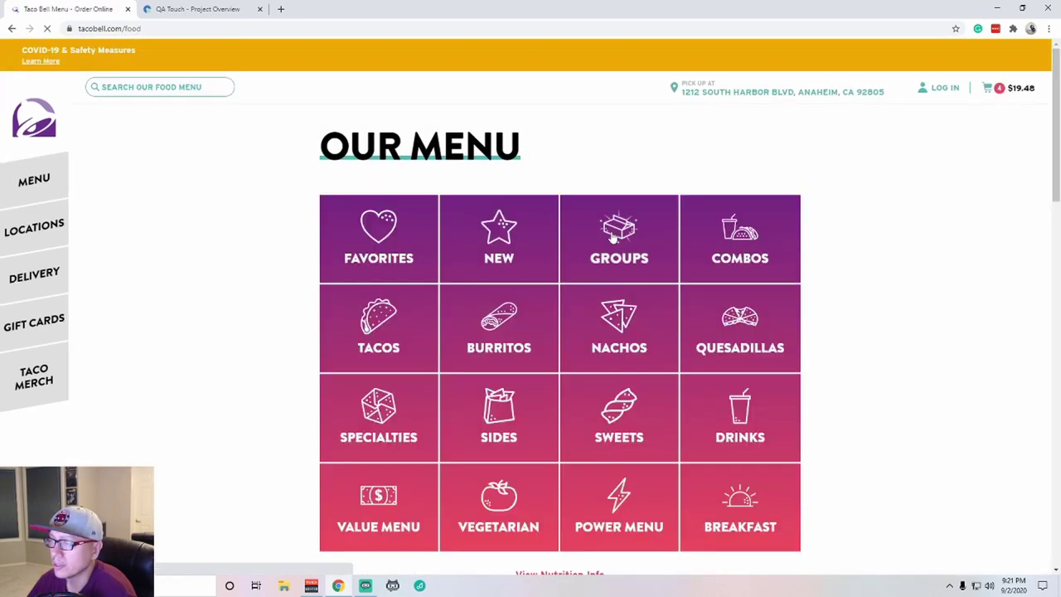
Add a second Taco & Burrito Cravings Pack from Groups, then return to the menu categories
click(613, 238)
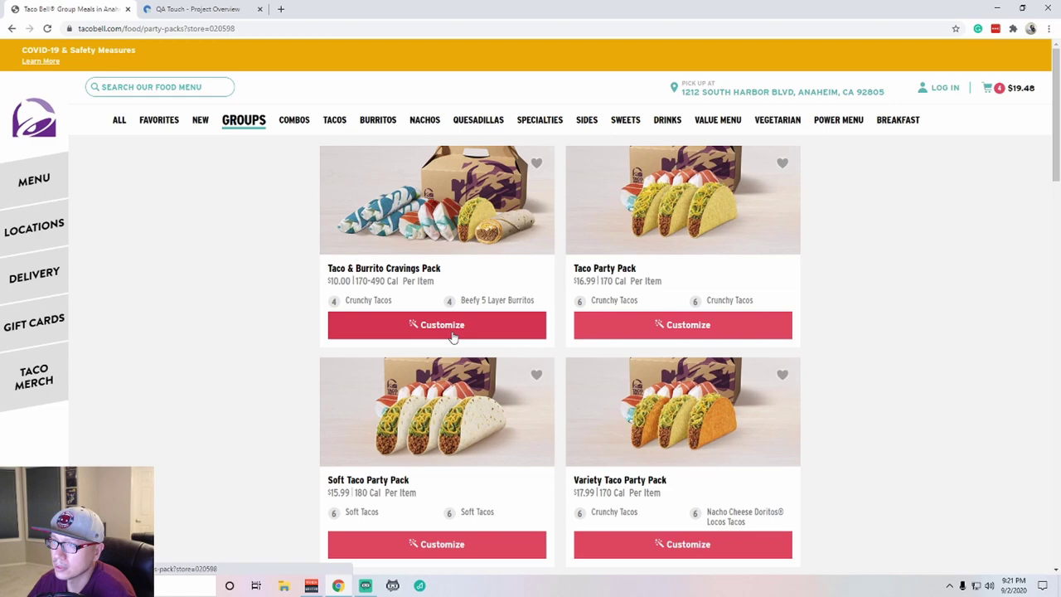
click(455, 328)
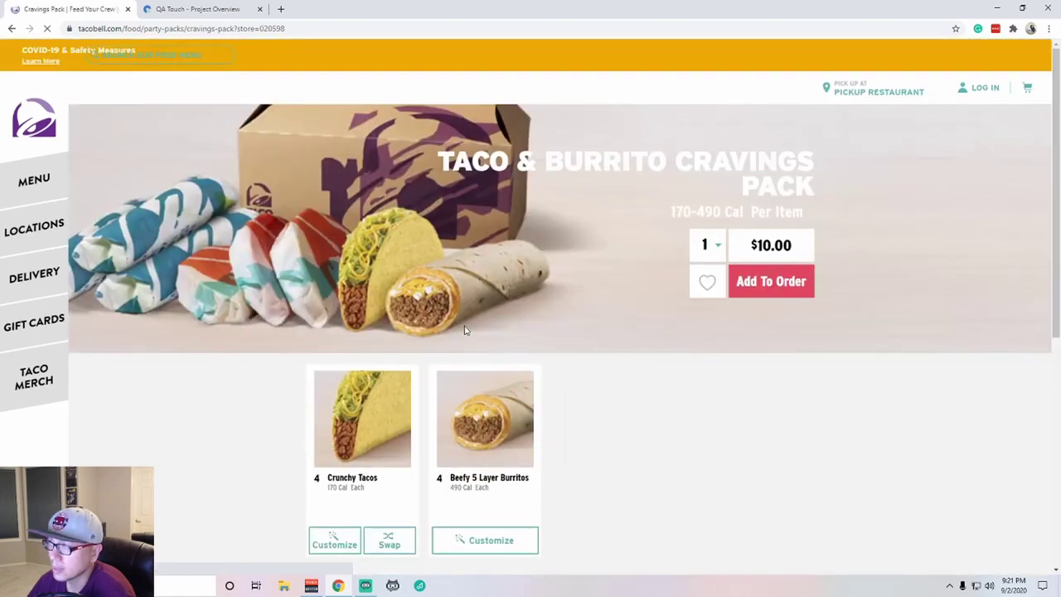
click(793, 282)
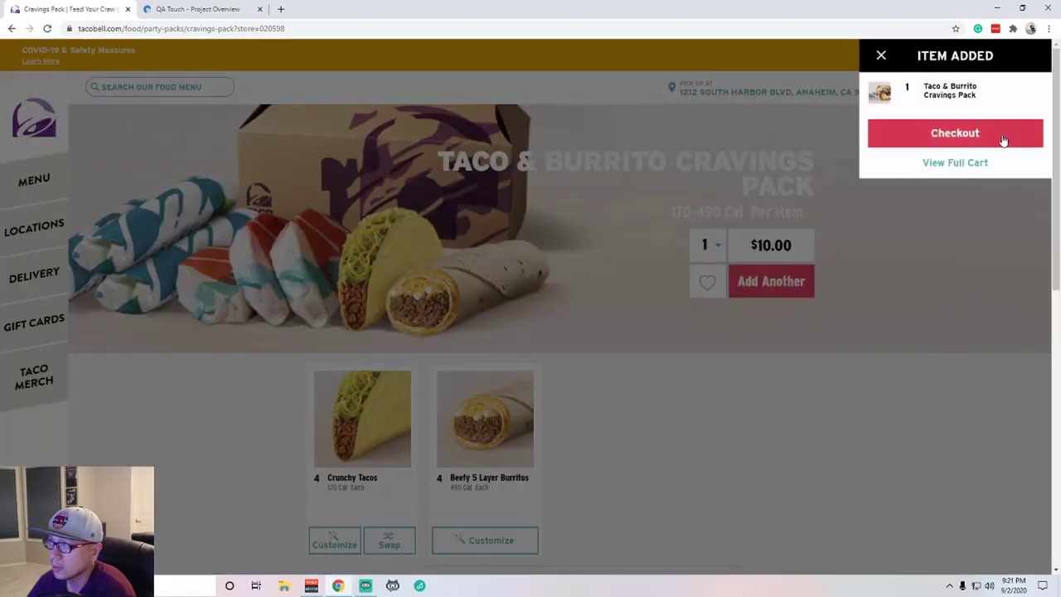
click(655, 435)
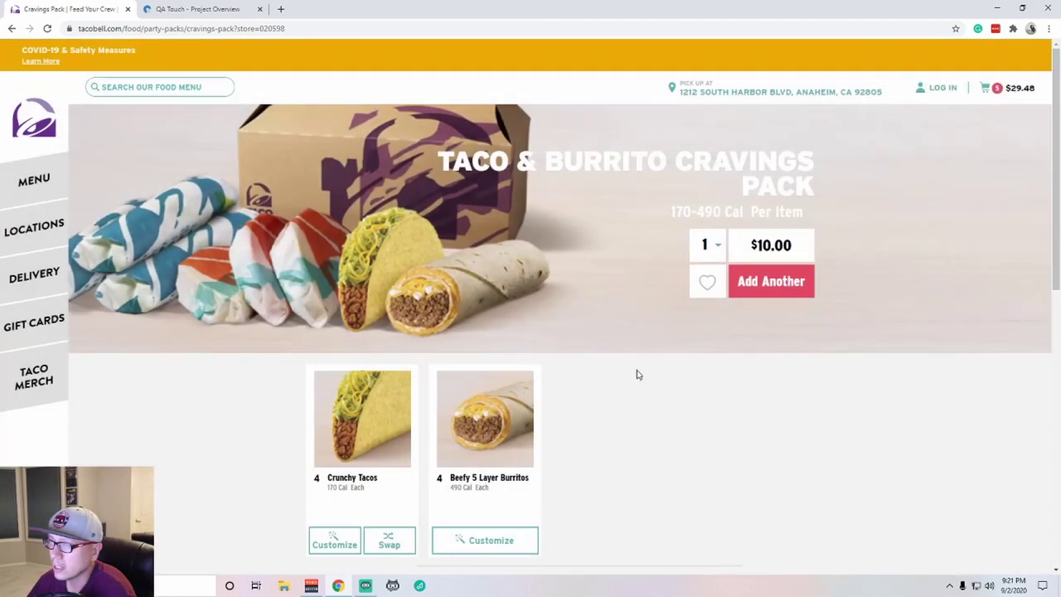
scroll(636, 374, down, 3)
scroll(637, 375, up, 3)
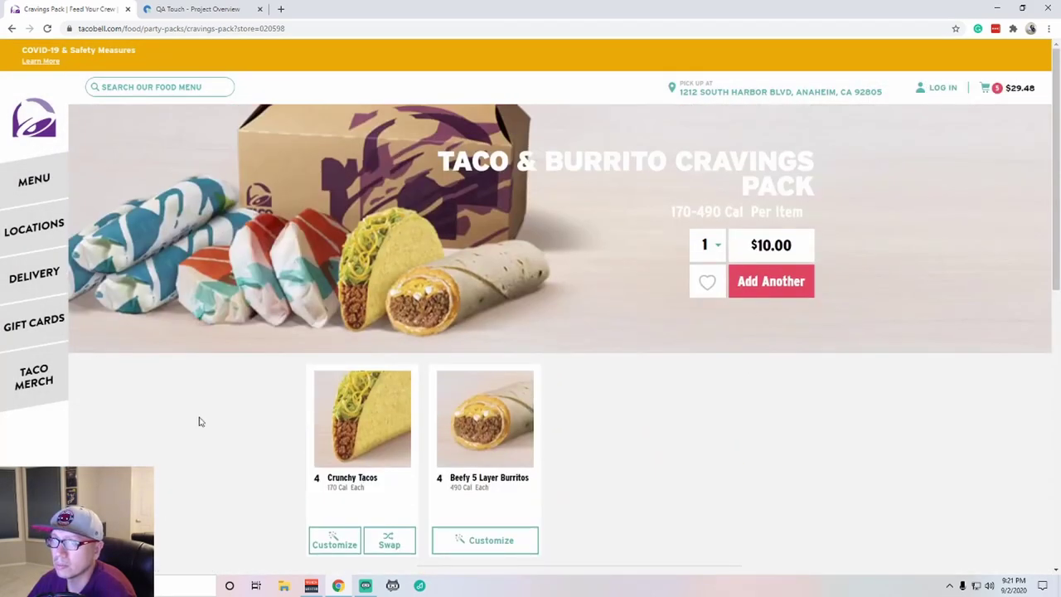
scroll(168, 319, down, 10)
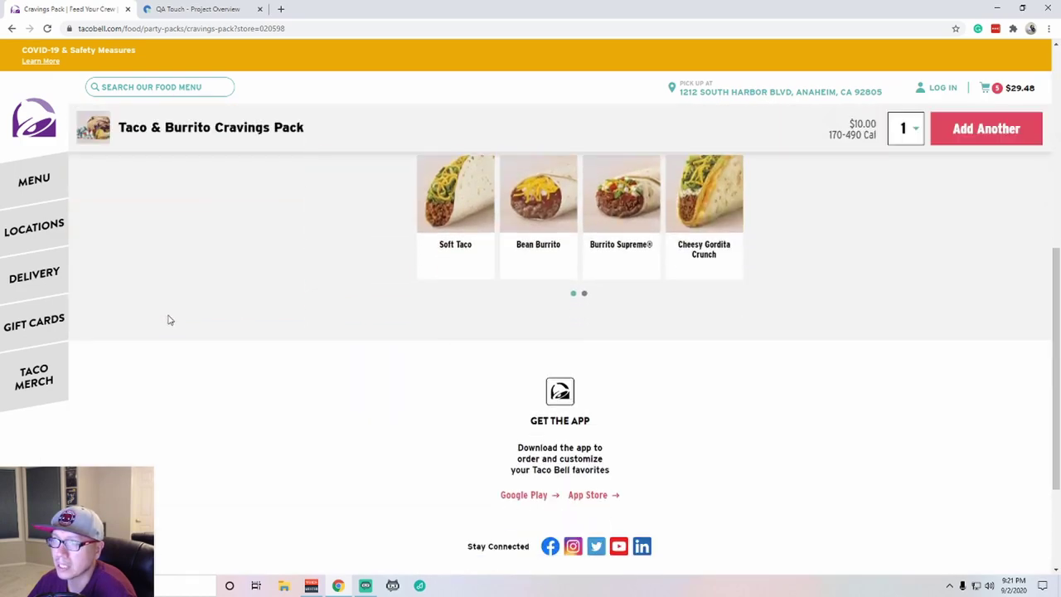
scroll(168, 319, up, 10)
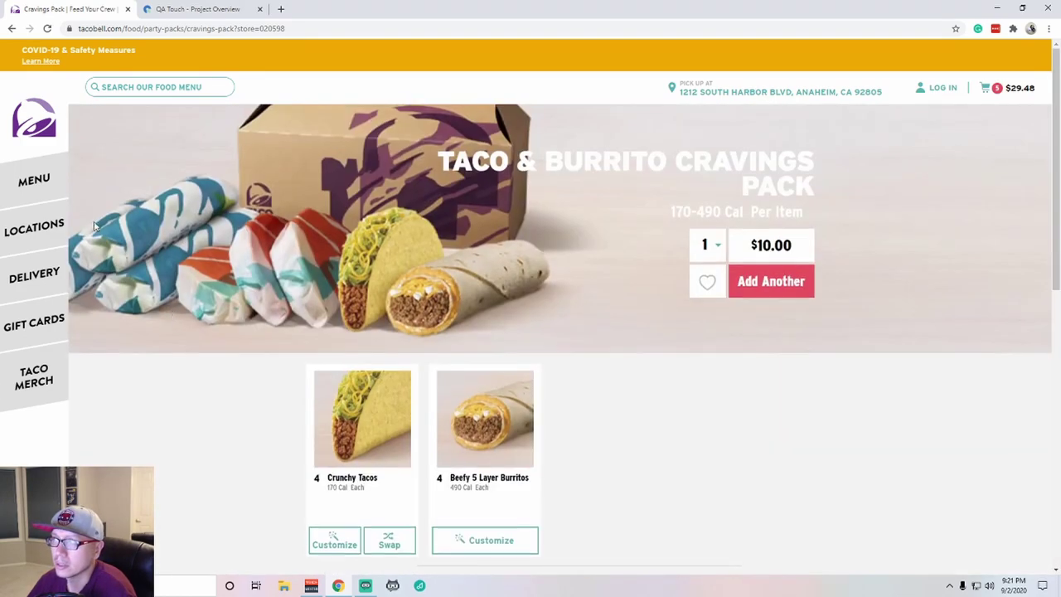
click(18, 192)
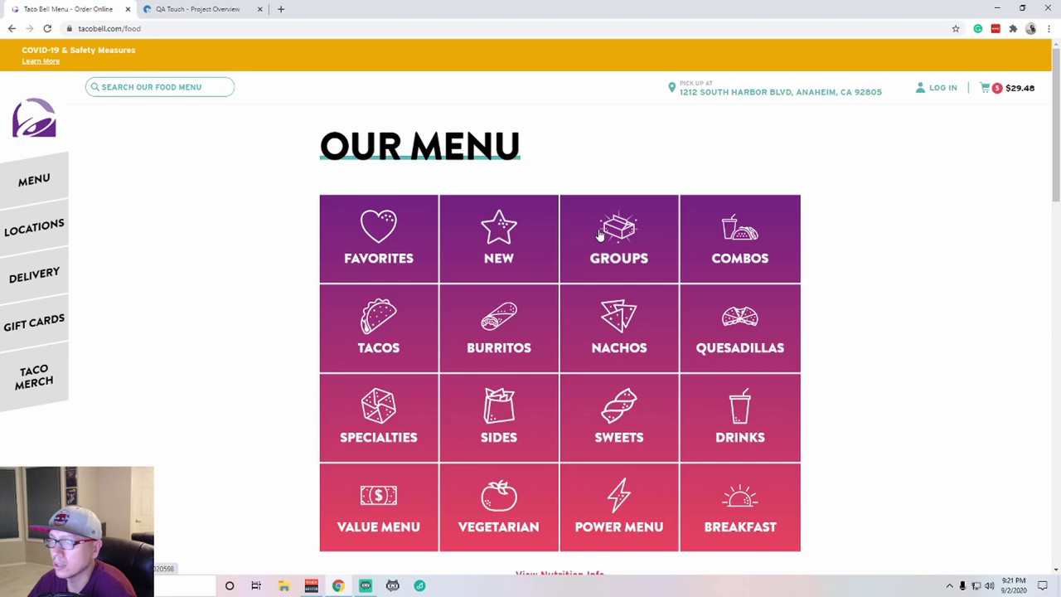
Add a Taco Party Pack from Groups, raising the cart to $62.46, and go back to the listing
click(593, 236)
click(631, 324)
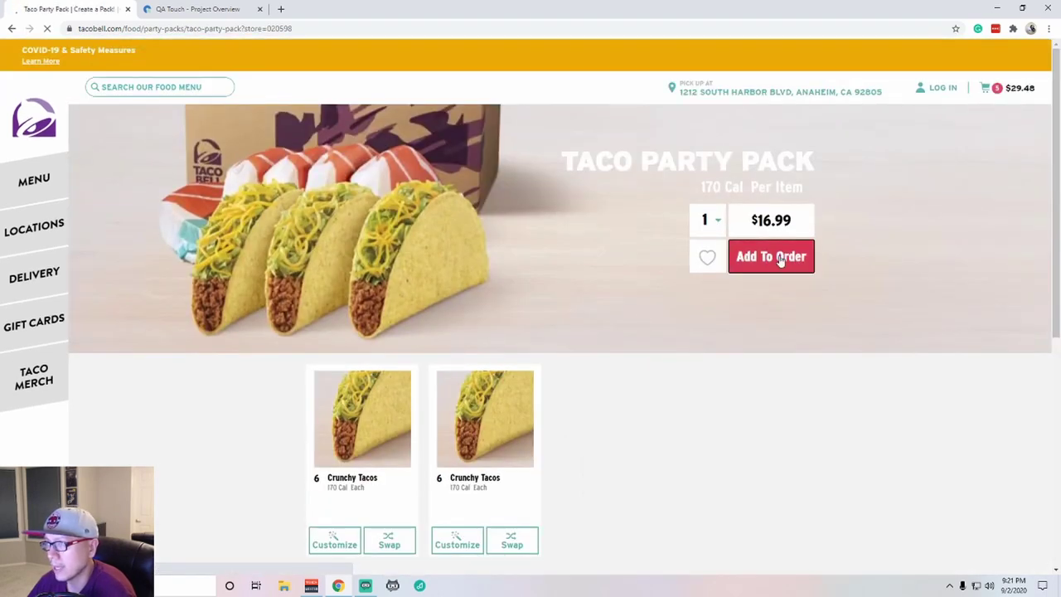
click(777, 257)
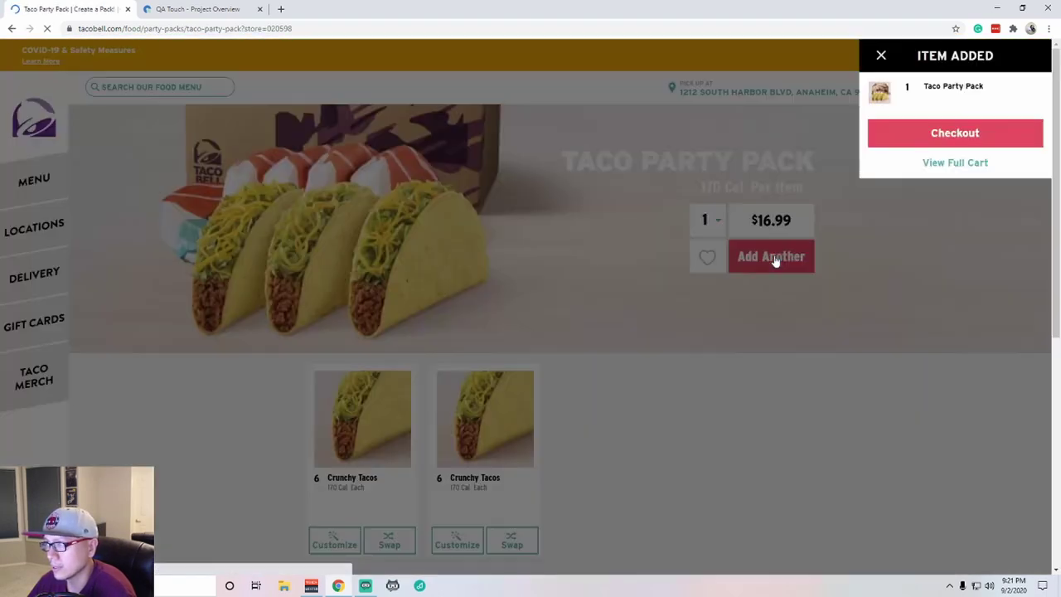
key(alt+Left)
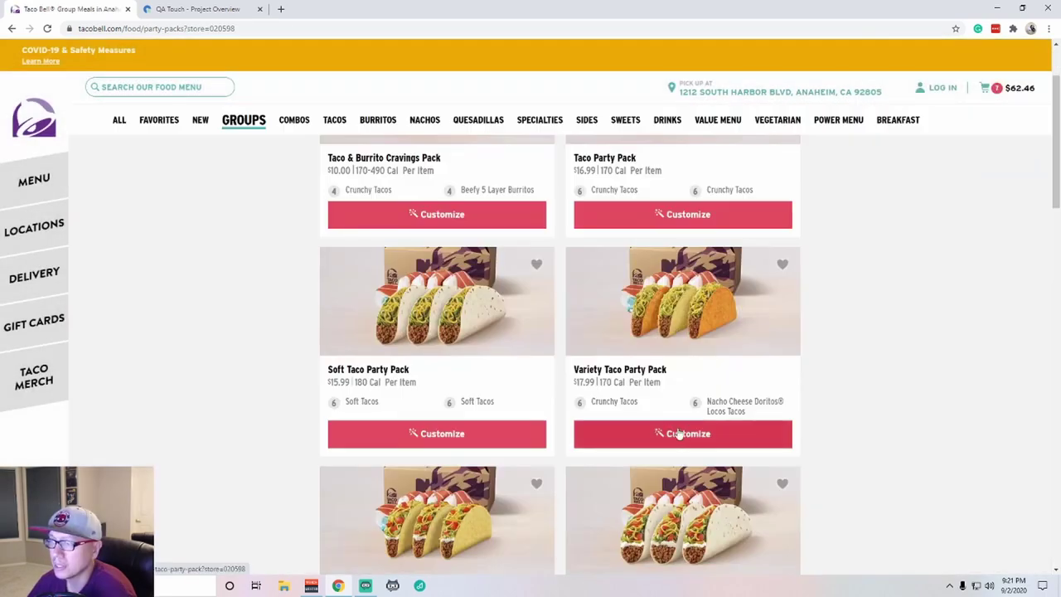
From the Groups menu, add the Supreme Taco Party Pack and Supreme Variety Taco Party Pack
click(680, 435)
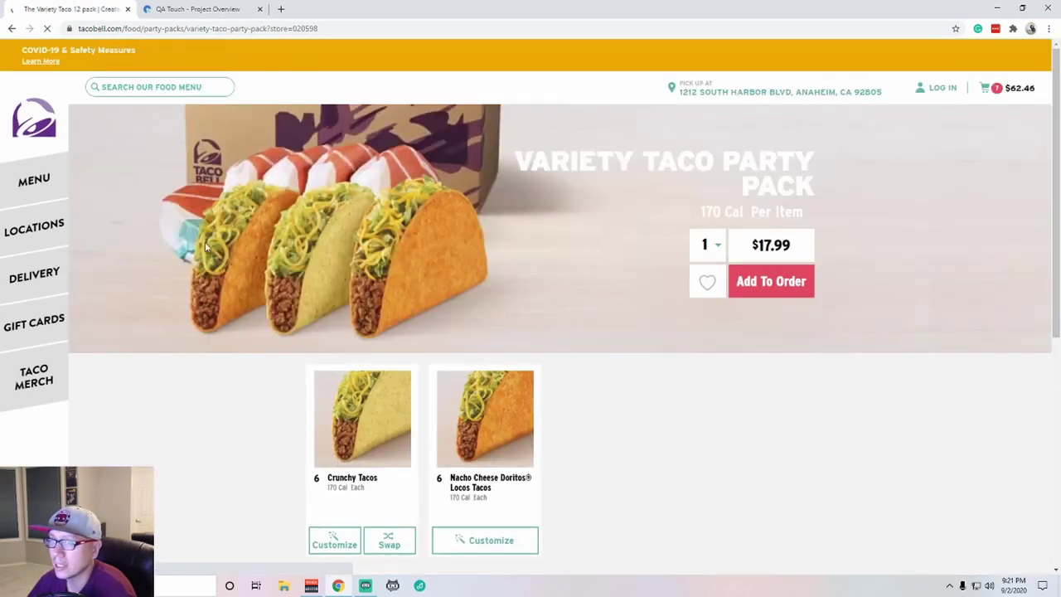
click(20, 179)
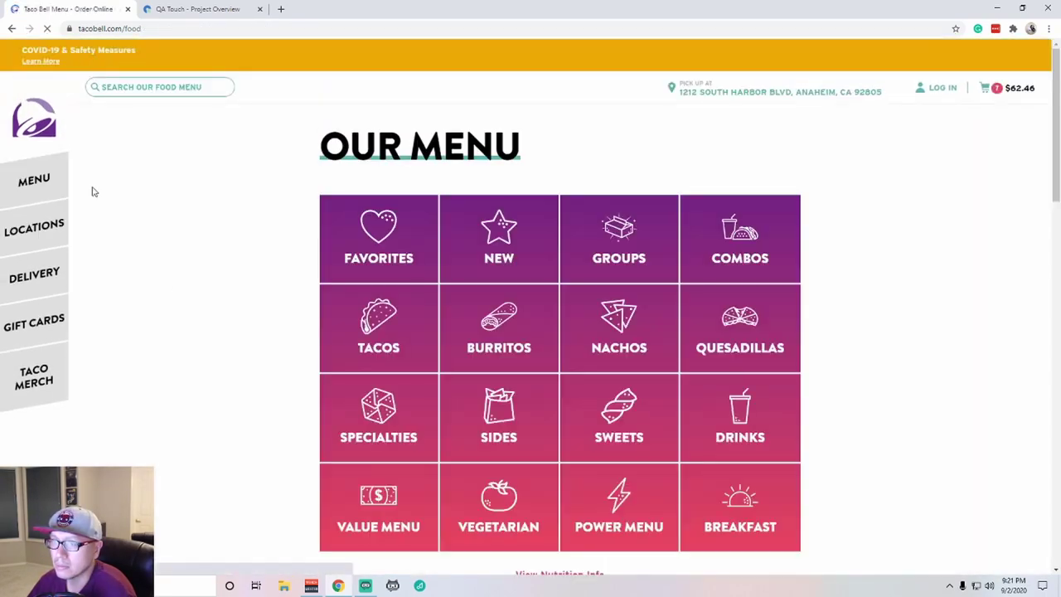
click(618, 241)
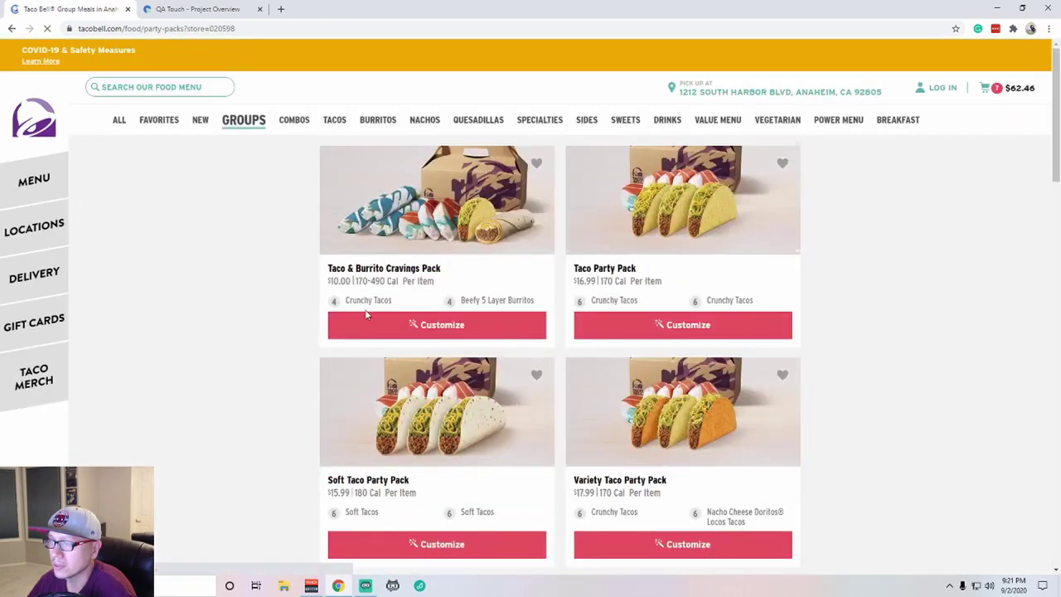
scroll(381, 340, down, 2)
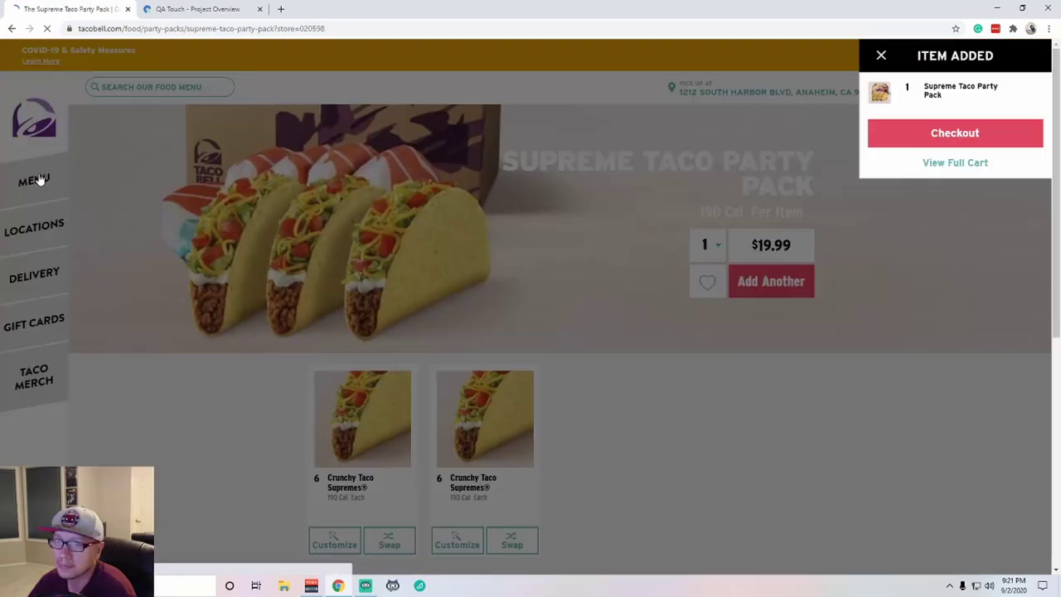
click(41, 178)
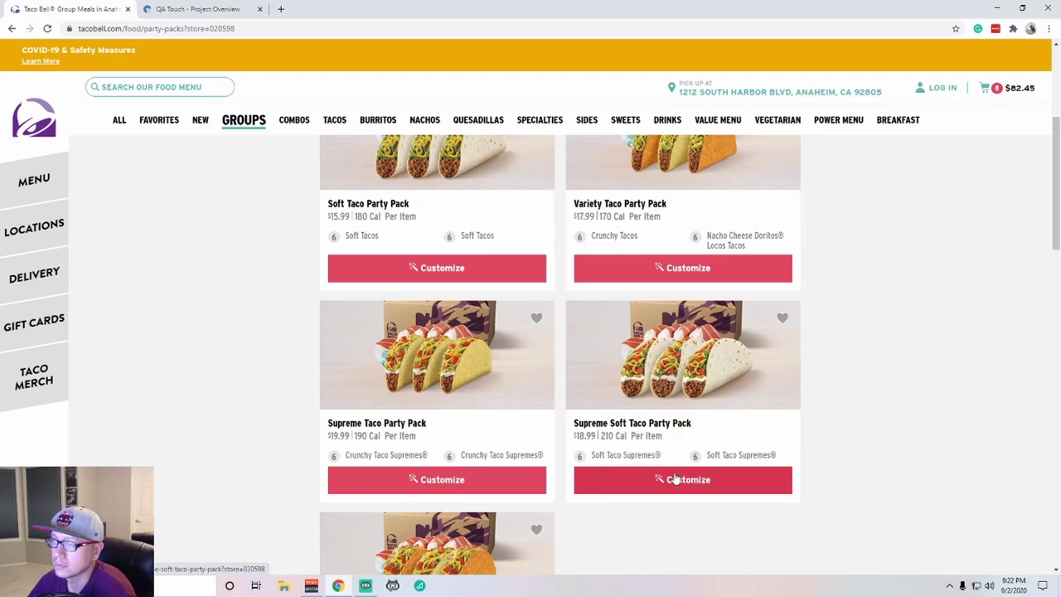
click(675, 478)
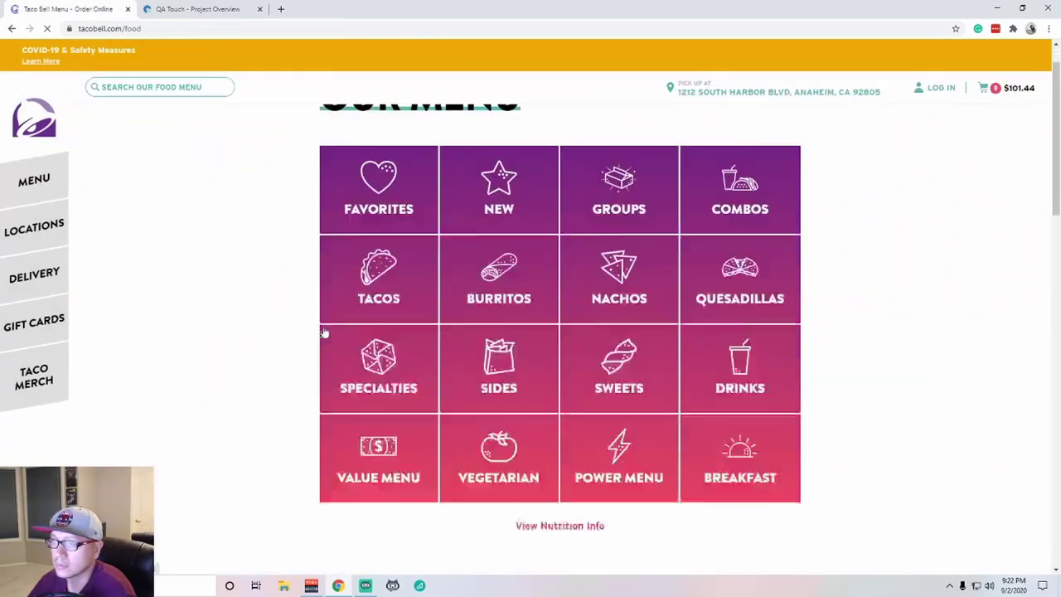
click(615, 201)
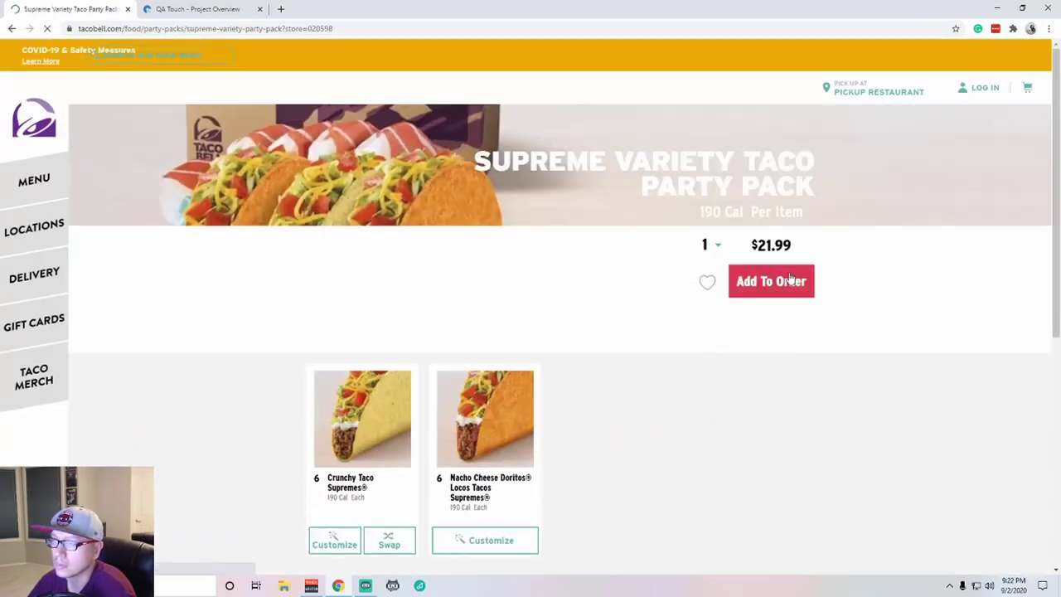
click(770, 281)
Add Grande Nachos Box, 2 Chicken Chalupas Supreme, Chicken Quesadilla, Crunchwrap Supreme and Nachos BellGrande combos
click(50, 184)
click(741, 229)
click(378, 202)
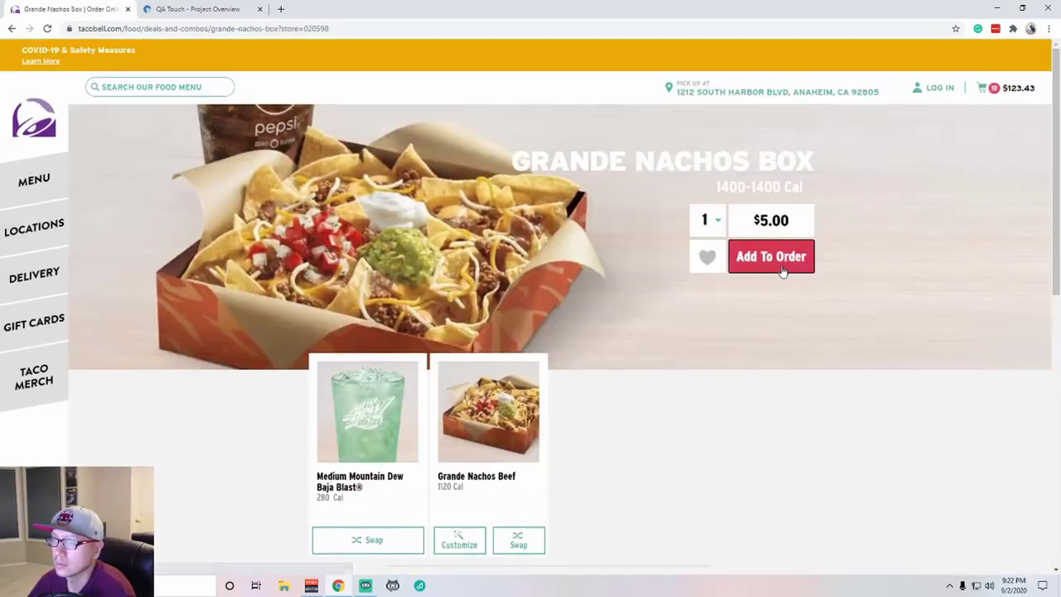
click(771, 256)
click(40, 181)
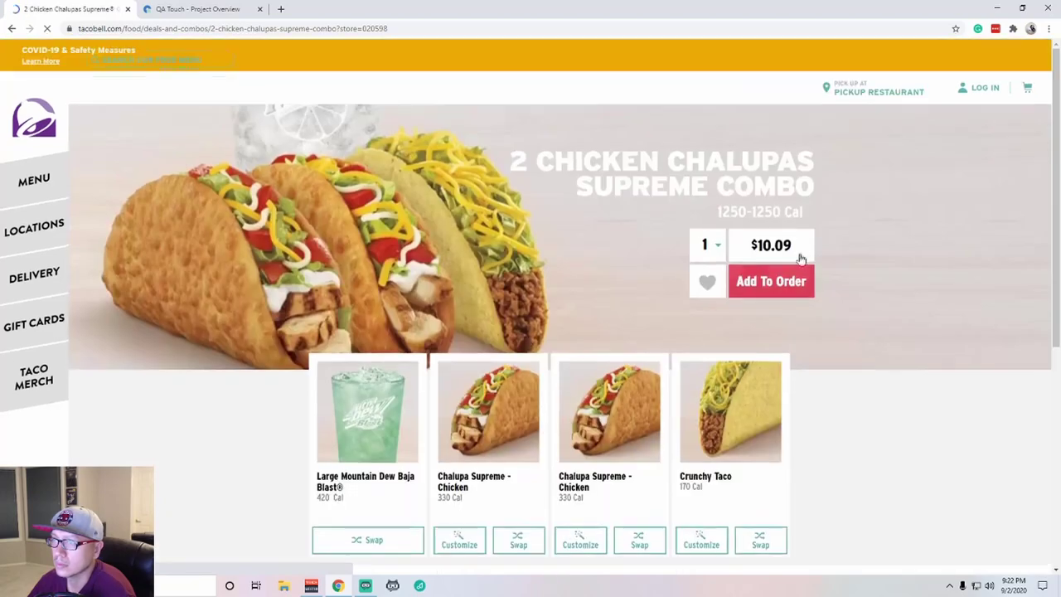
click(772, 279)
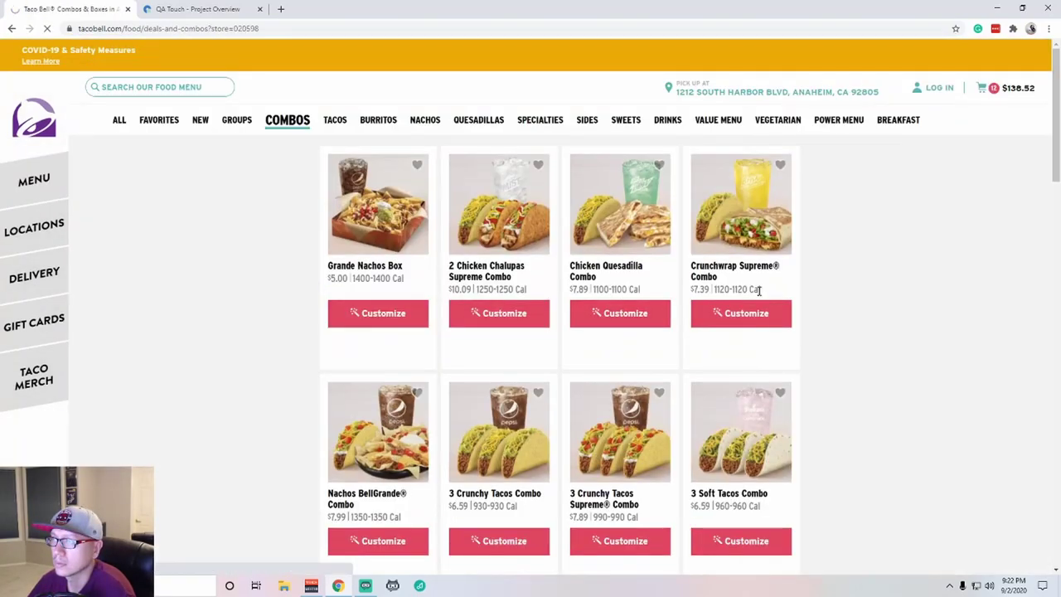
click(621, 310)
click(771, 281)
click(34, 179)
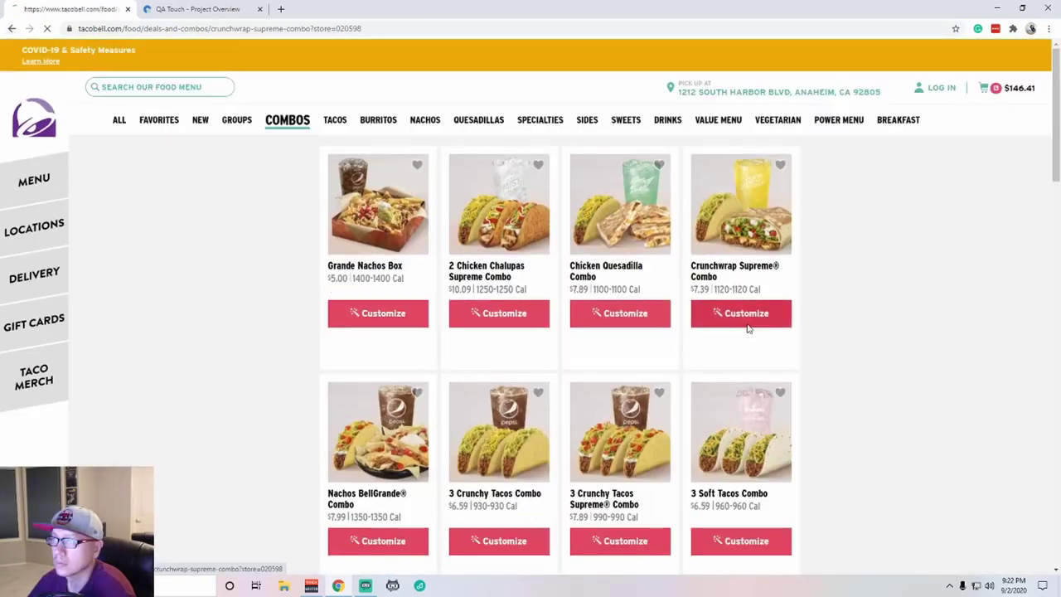
click(741, 310)
click(771, 281)
click(34, 179)
click(379, 516)
click(771, 281)
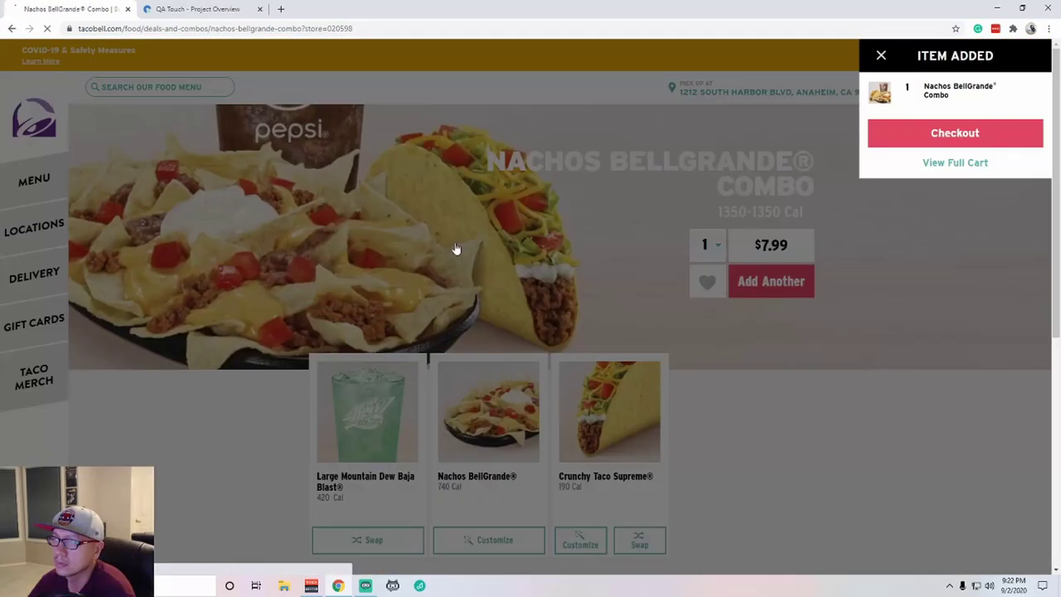
Add the 3 Crunchy Tacos, 3 Crunchy Tacos Supreme, 3 Soft Tacos and 3 Soft Tacos Supreme combos
click(34, 179)
click(499, 517)
click(770, 281)
click(34, 179)
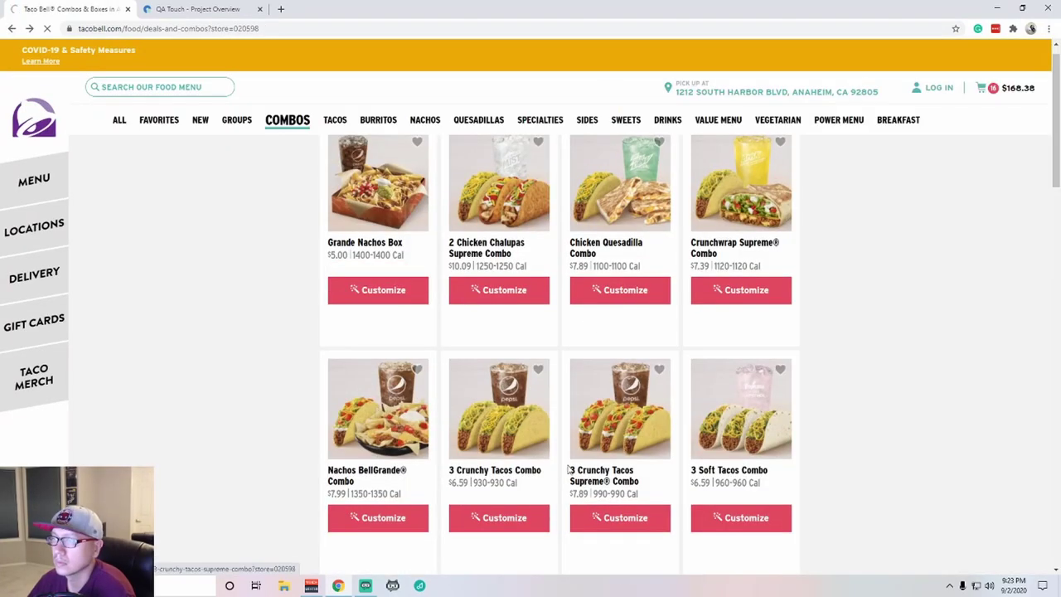
click(619, 517)
click(771, 281)
click(34, 179)
click(741, 517)
click(770, 281)
click(34, 179)
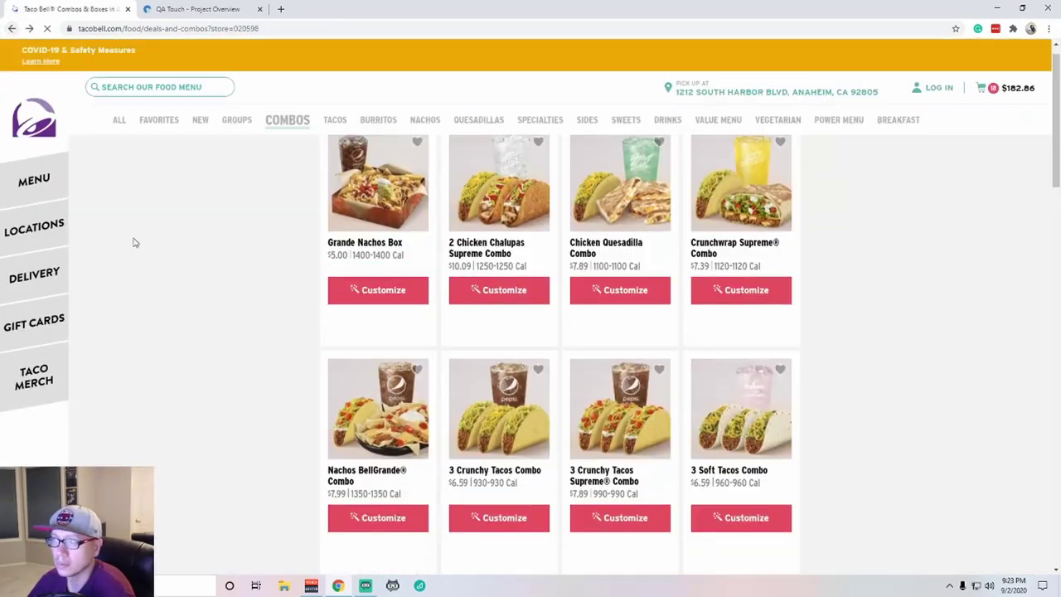
scroll(677, 285, down, 5)
click(782, 282)
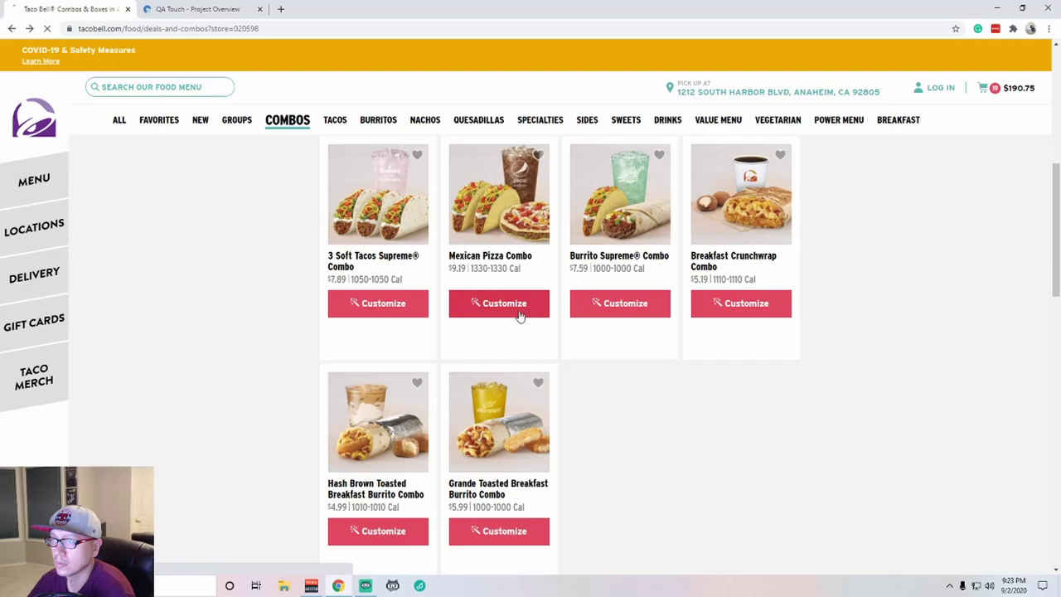
Add Mexican Pizza, Burrito Supreme, Breakfast Crunchwrap, Hash Brown and Grande Toasted Breakfast Burrito combos
click(522, 308)
click(784, 270)
click(622, 304)
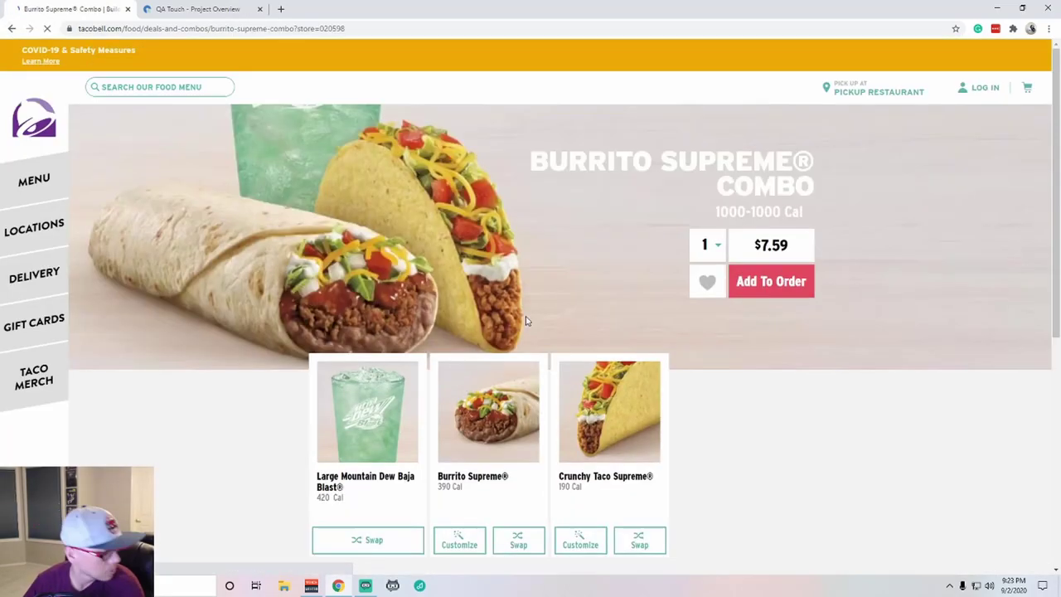
click(771, 281)
click(746, 305)
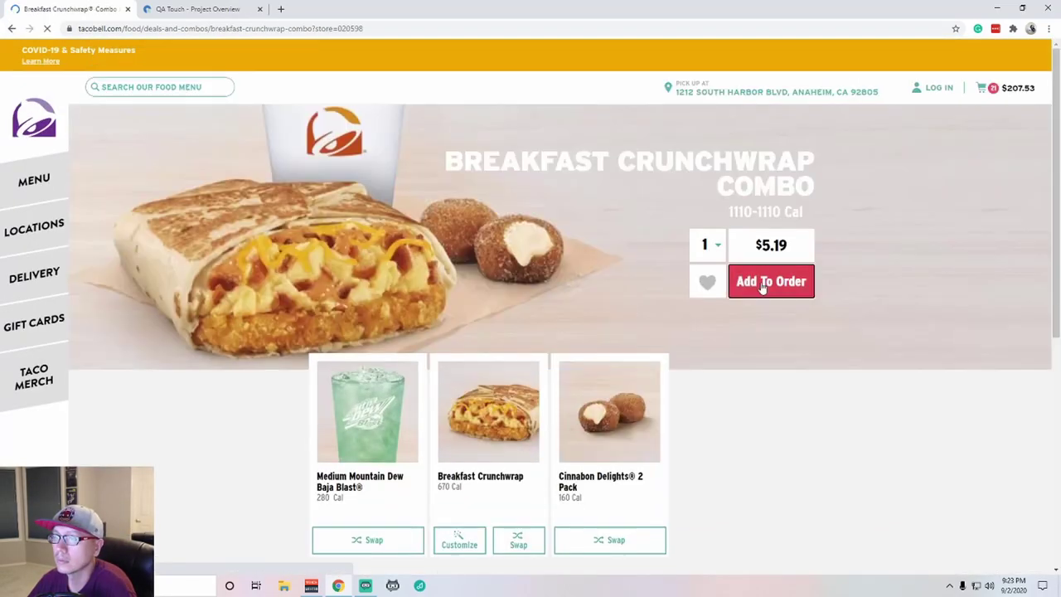
click(762, 280)
click(396, 396)
click(771, 306)
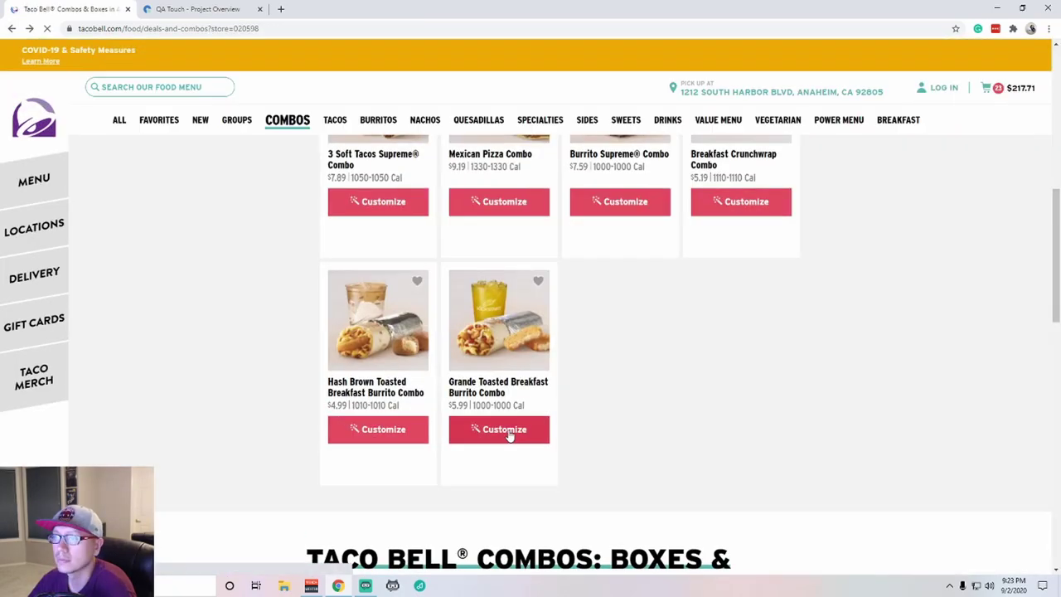
click(497, 428)
click(770, 306)
From Tacos, add Soft Taco, Soft Taco Supreme, Crunchy Taco Supreme, Doritos Locos Tacos and two taco combos
click(34, 179)
click(377, 330)
click(379, 301)
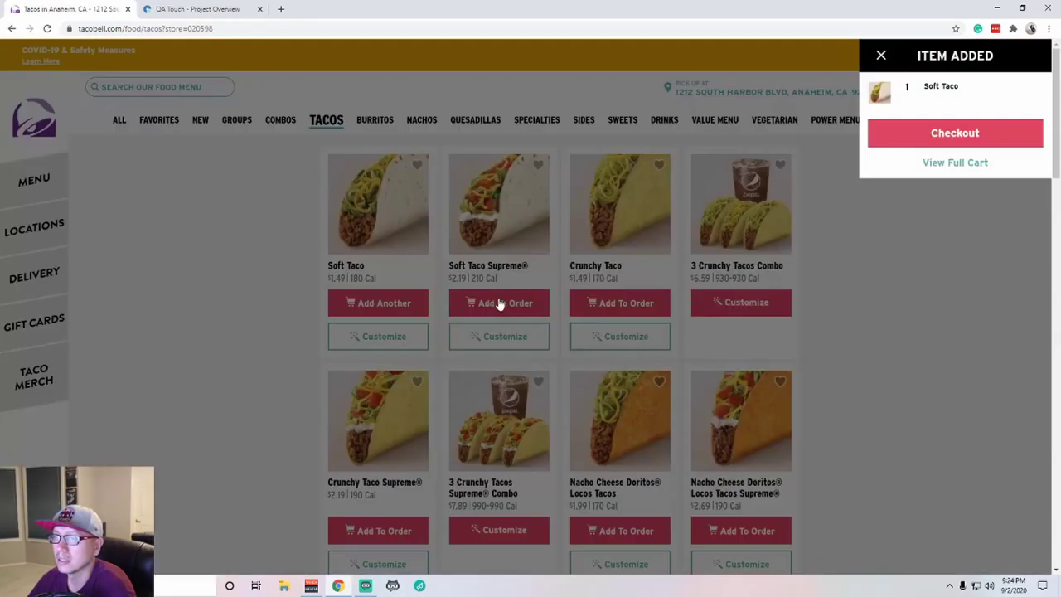
click(498, 301)
click(746, 306)
click(771, 256)
click(11, 29)
click(379, 421)
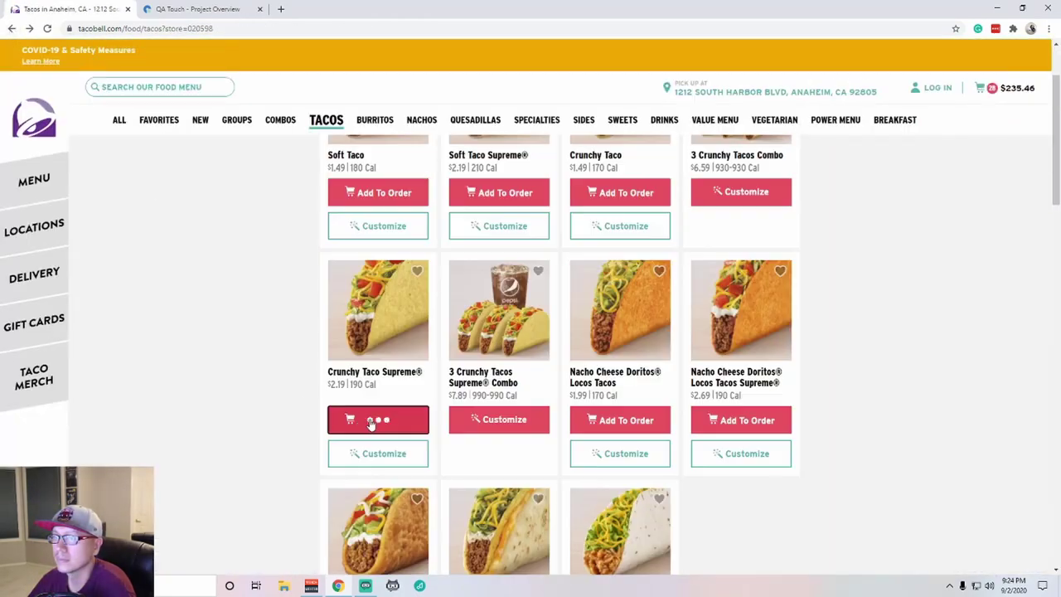
click(498, 420)
click(771, 279)
click(11, 29)
click(626, 420)
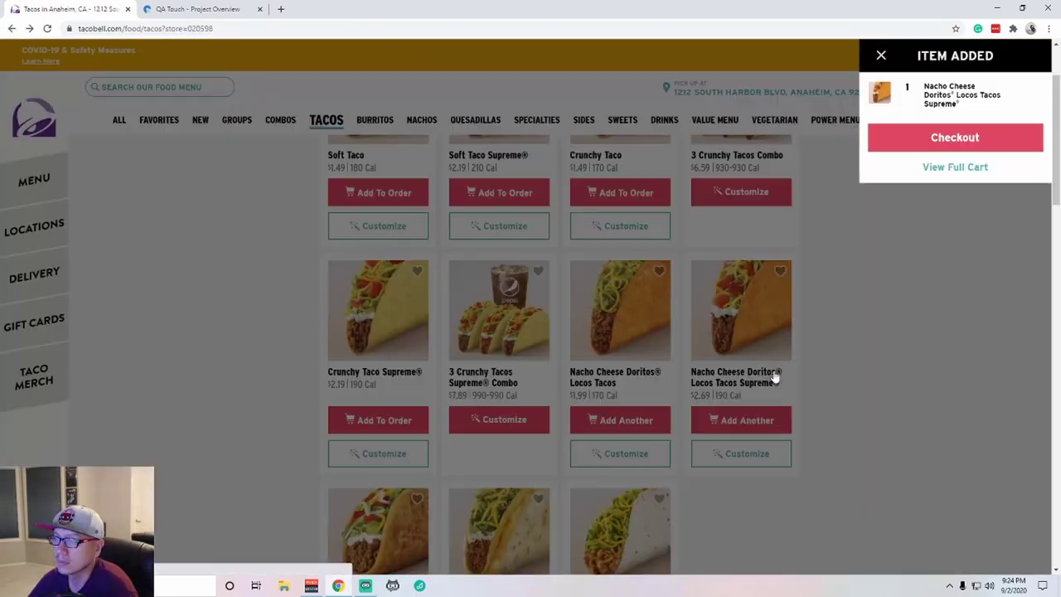
Add a Chalupa Supreme plus the Supreme Taco, Supreme Soft Taco and Soft Taco Party Packs
scroll(775, 378, down, 3)
click(384, 416)
click(437, 522)
click(788, 282)
click(11, 29)
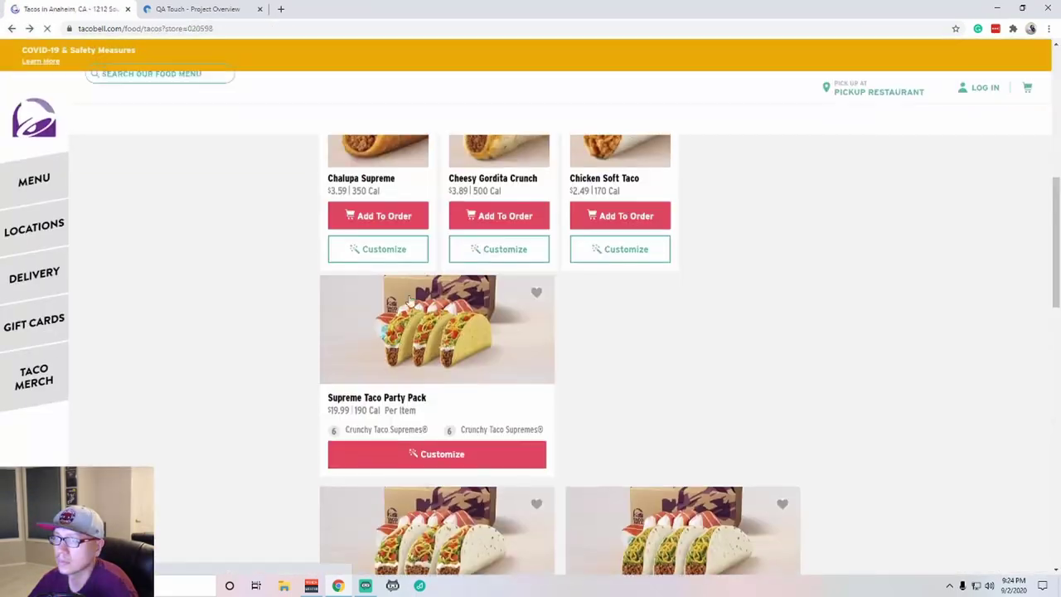
click(437, 545)
click(788, 281)
click(11, 29)
scroll(668, 458, down, 3)
click(688, 476)
click(789, 282)
click(11, 29)
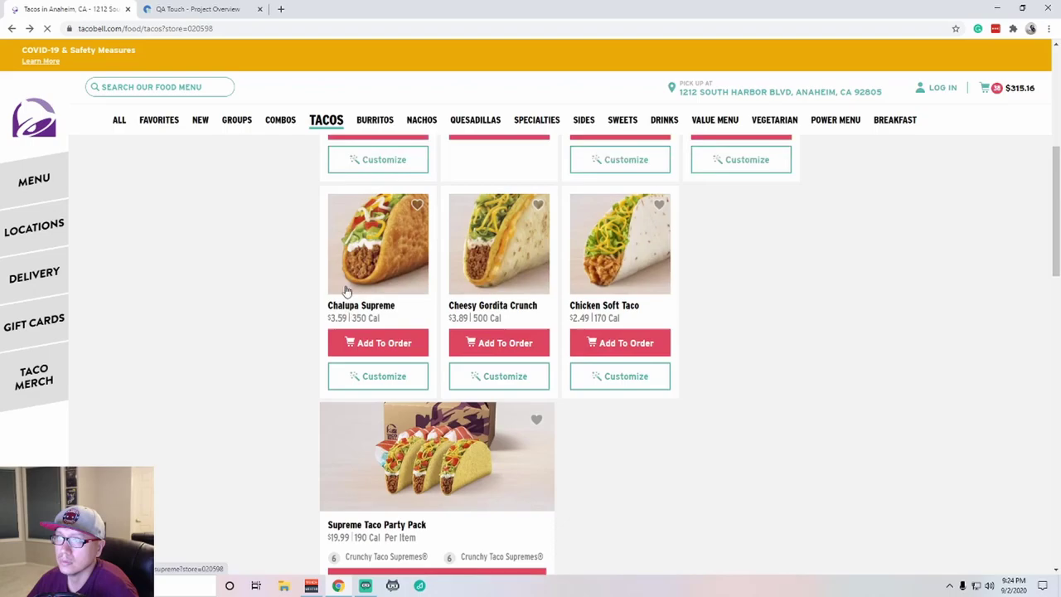
From Burritos, add Grilled Cheese Burrito, Bean Burrito, Beefy 5-Layer Burrito, Quesarito and Crunchwrap Supreme
click(385, 119)
click(377, 319)
click(499, 319)
click(620, 320)
click(716, 325)
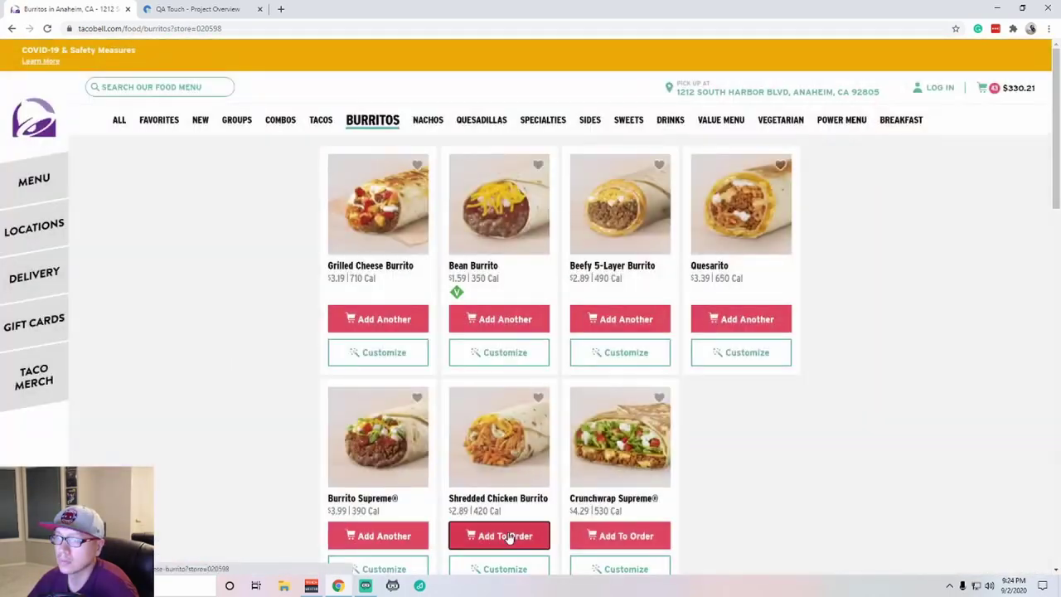
click(620, 536)
From Nachos, add Grande Nachos Box, Nachos BellGrande, its combo, Chips and Nacho Cheese and another item
click(427, 119)
click(379, 206)
click(771, 256)
click(11, 29)
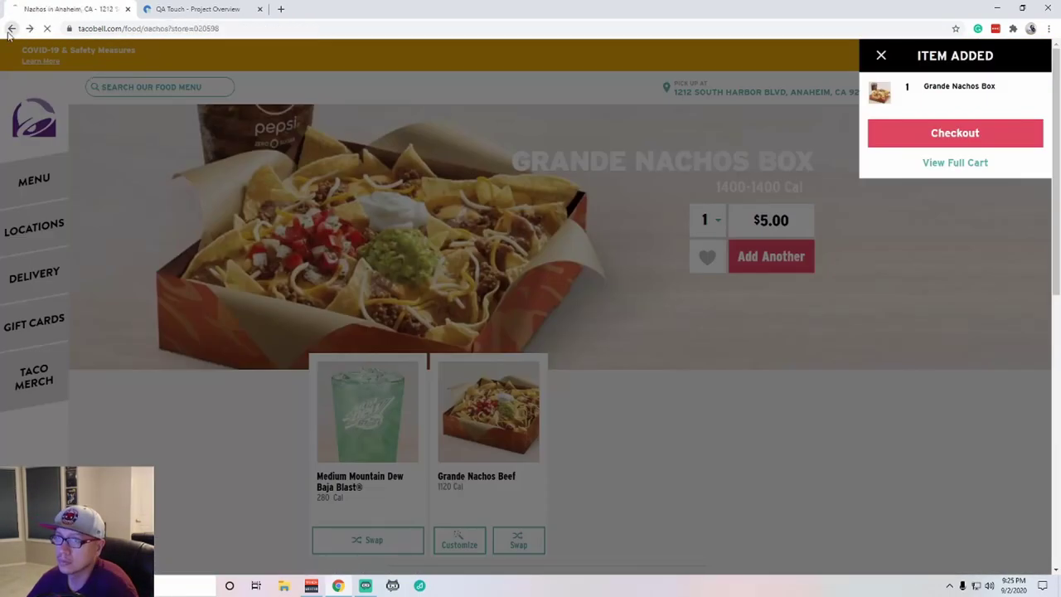
click(499, 326)
click(627, 328)
click(774, 280)
click(11, 29)
click(741, 327)
From Quesadillas, add the Chicken Quesadilla Combo, Steak Quesadilla, Cheese Quesadilla and one more item
click(475, 120)
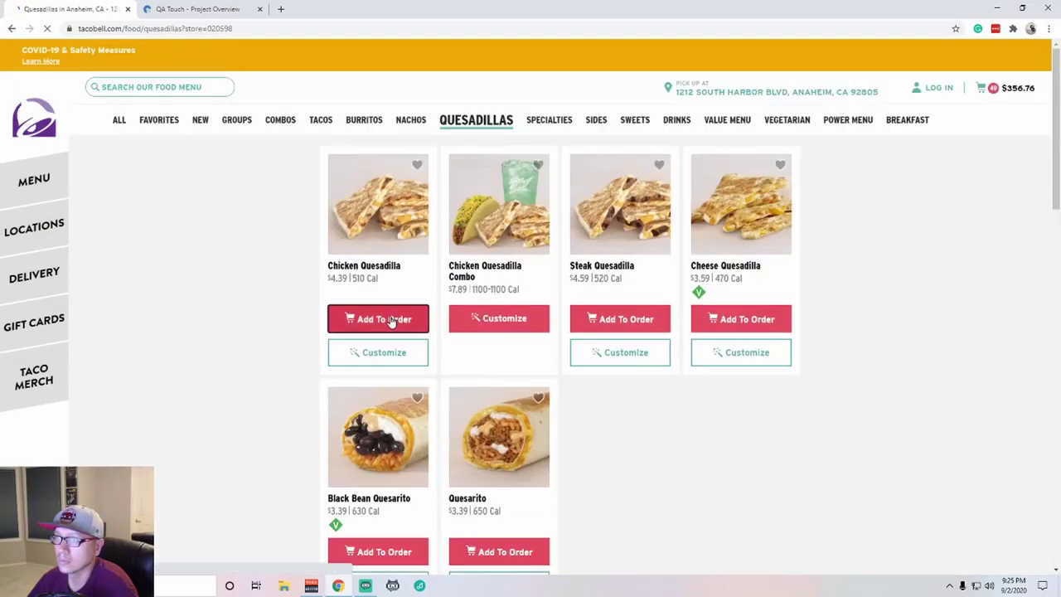
click(499, 319)
click(771, 279)
click(11, 29)
click(620, 319)
click(741, 319)
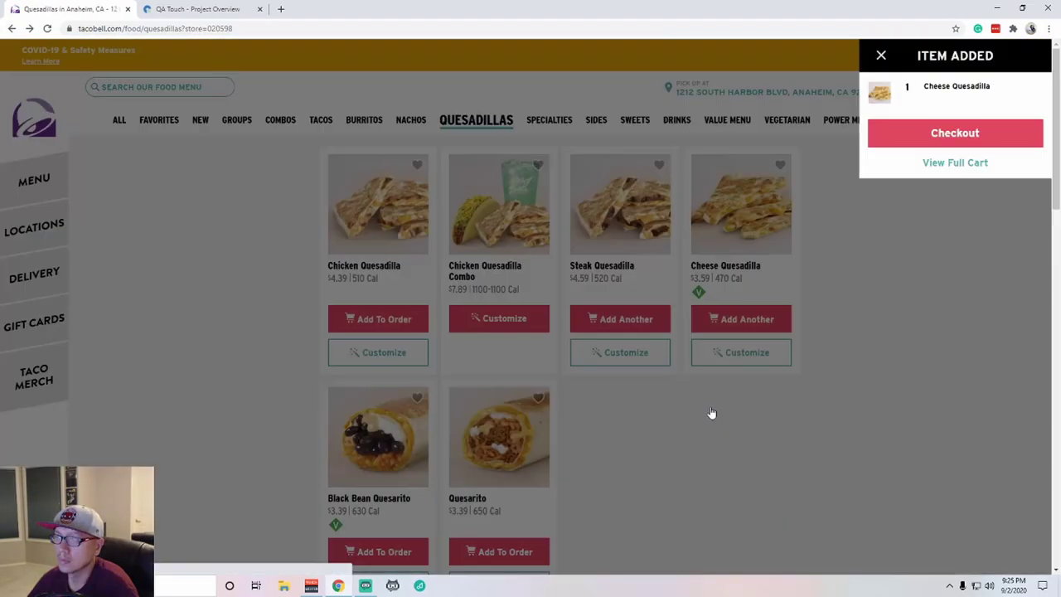
scroll(711, 412, down, 2)
click(695, 348)
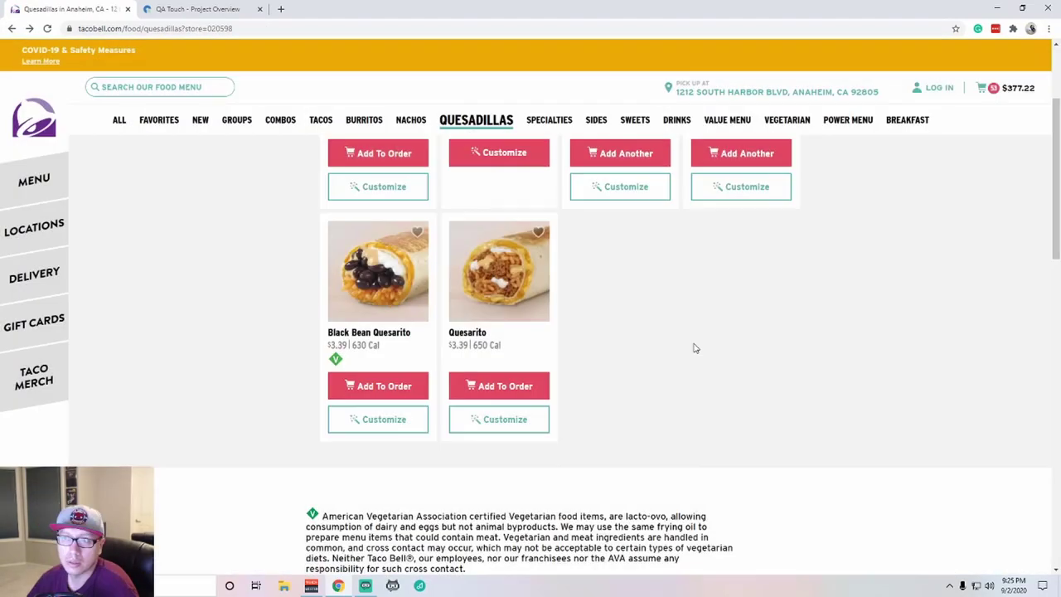
click(405, 387)
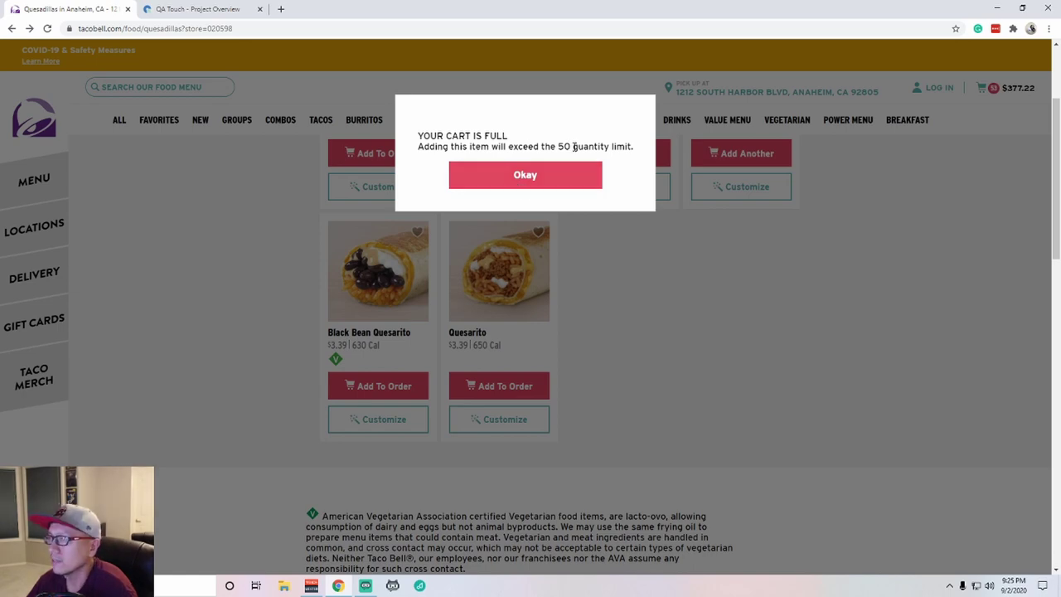
click(551, 186)
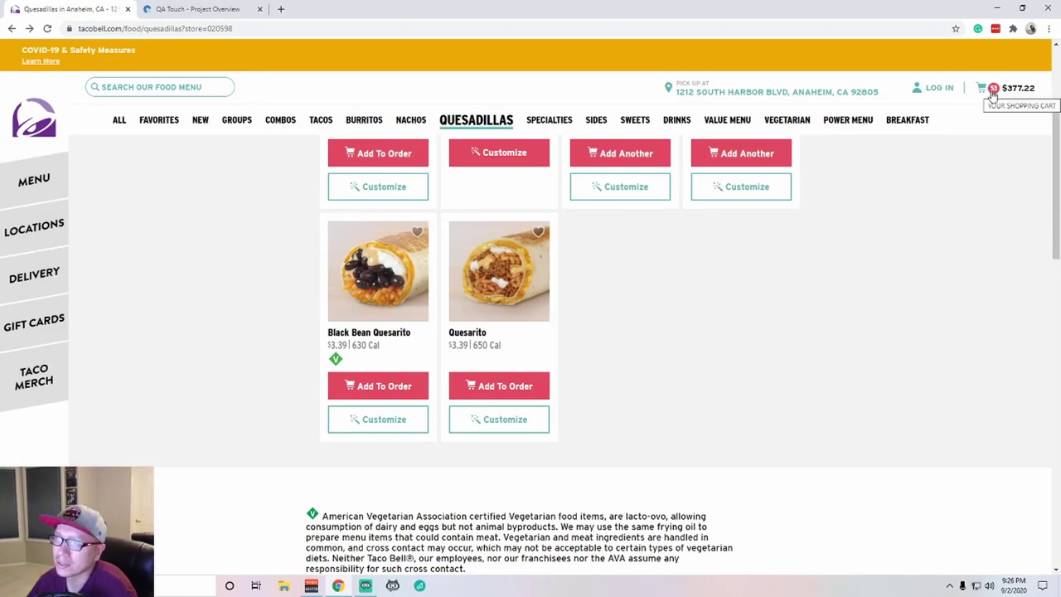
click(992, 92)
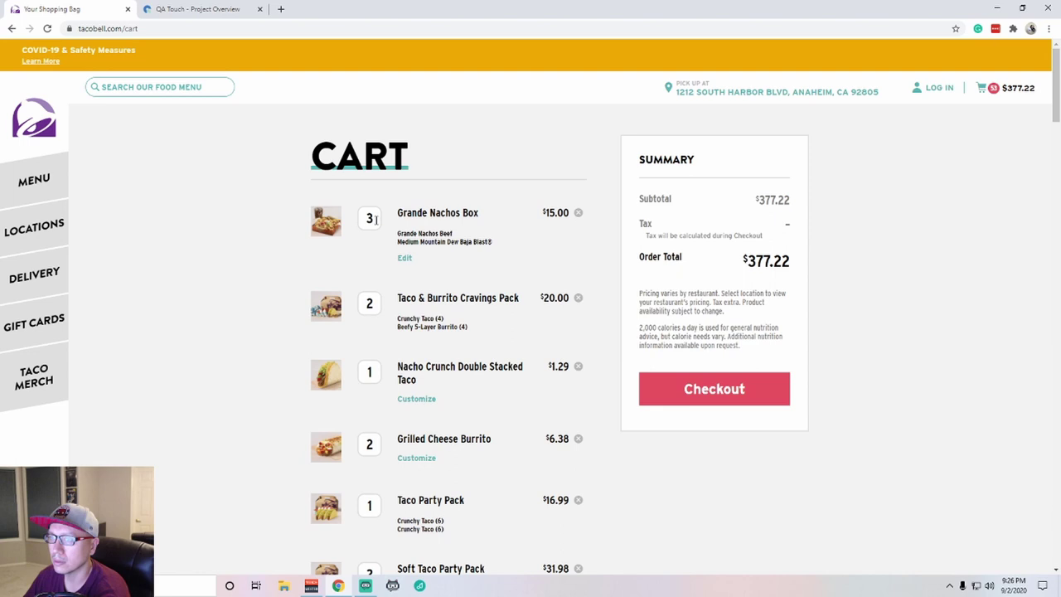
double_click(376, 218)
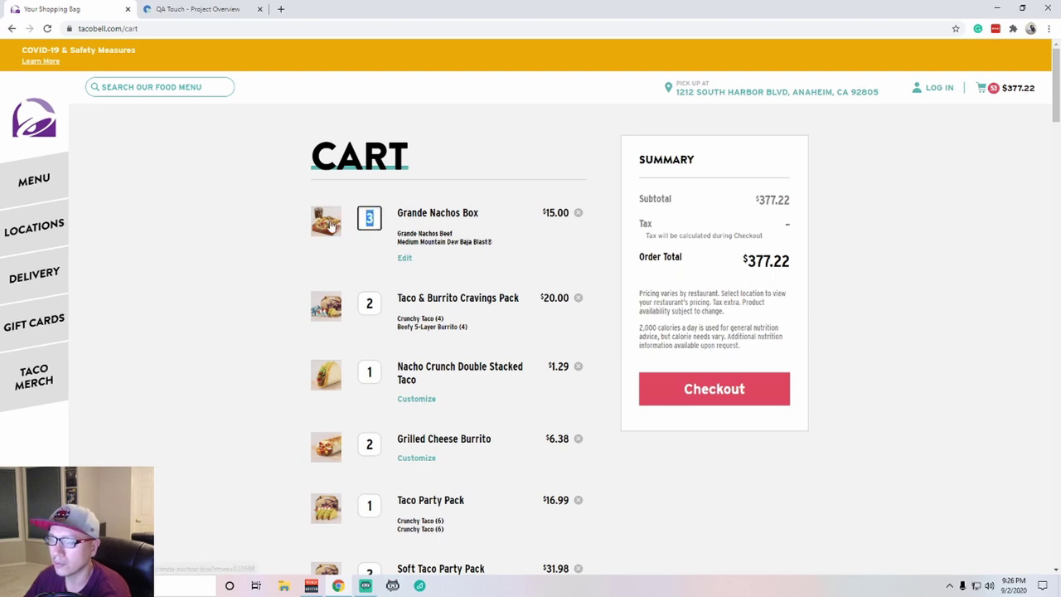
text(5)
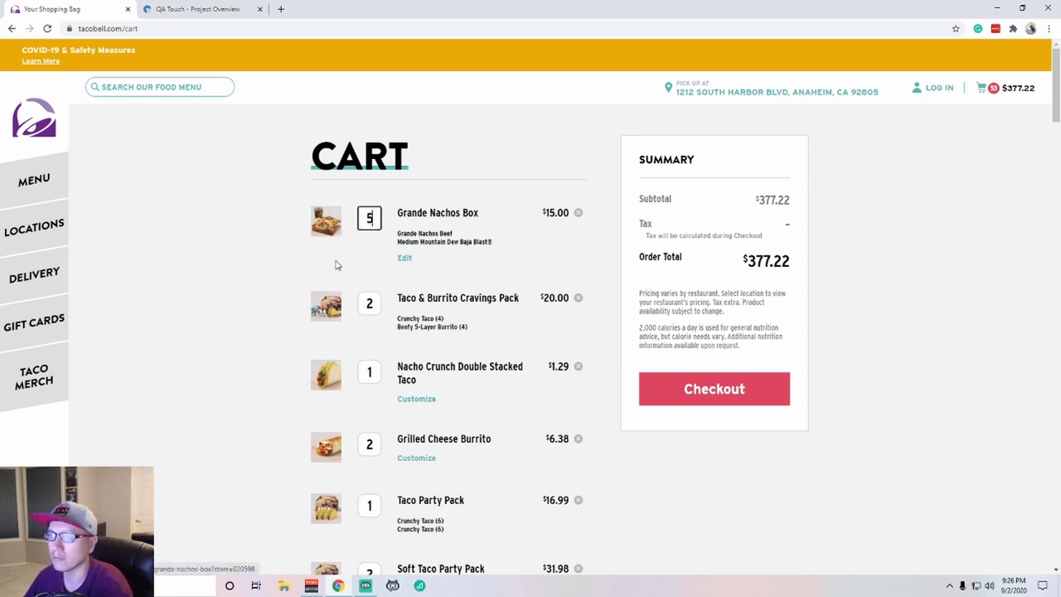
click(249, 275)
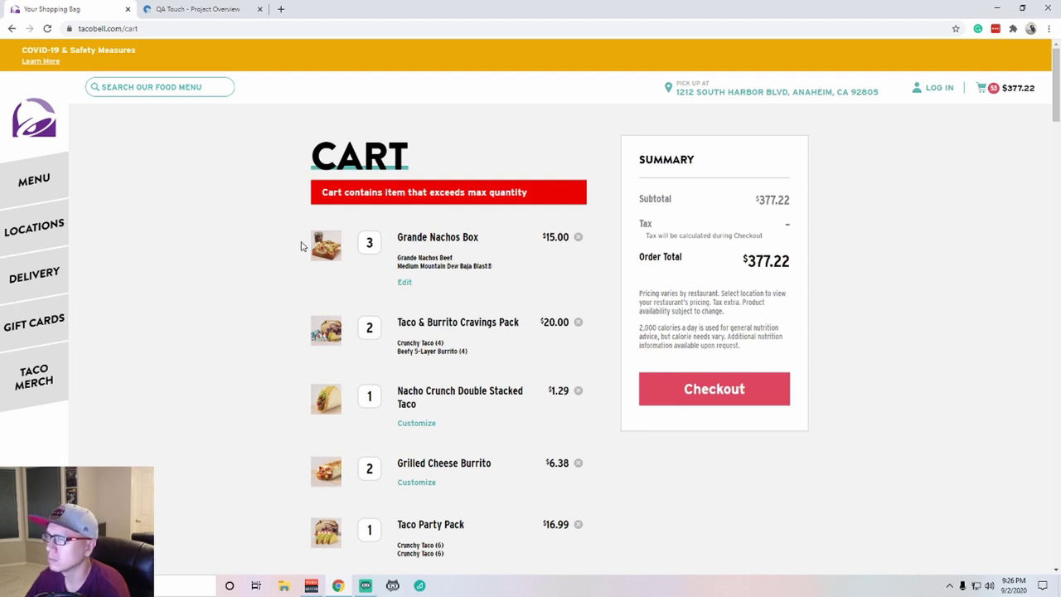
scroll(300, 246, down, 13)
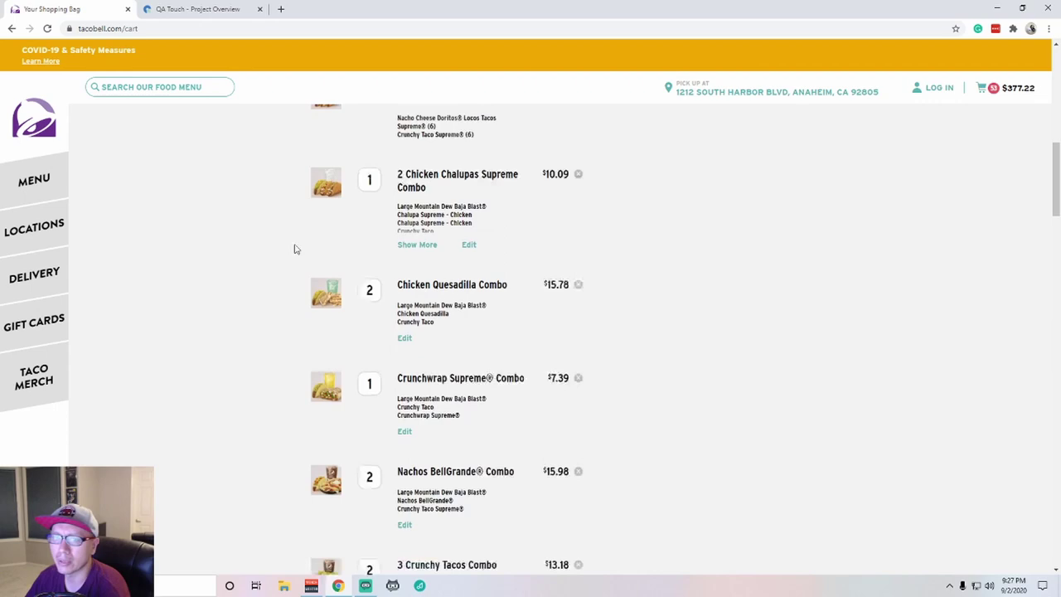
scroll(454, 235, up, 15)
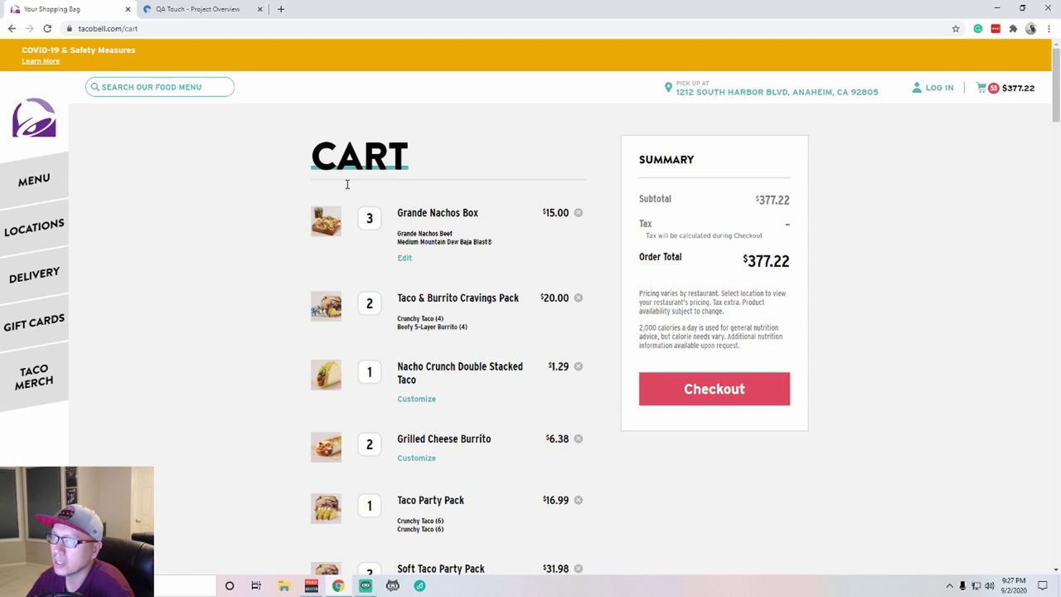
scroll(274, 272, down, 15)
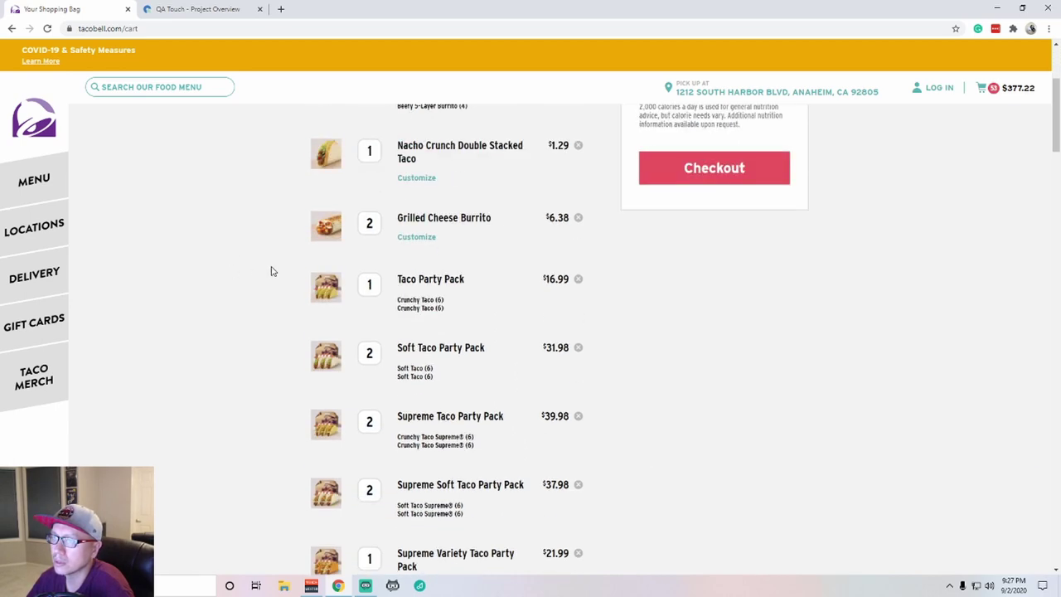
scroll(276, 275, down, 9)
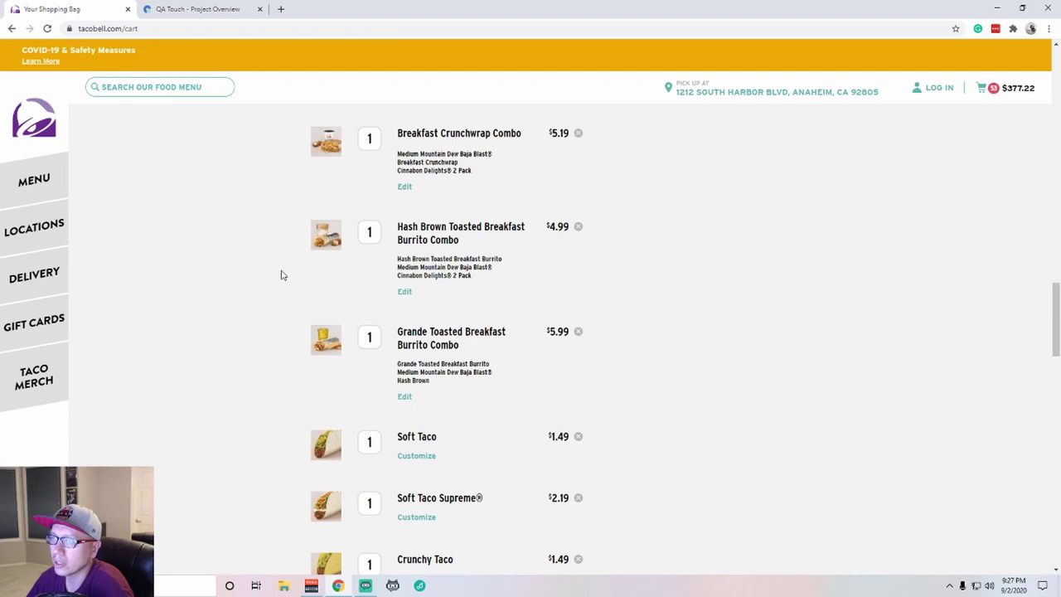
scroll(282, 276, down, 5)
scroll(283, 275, up, 14)
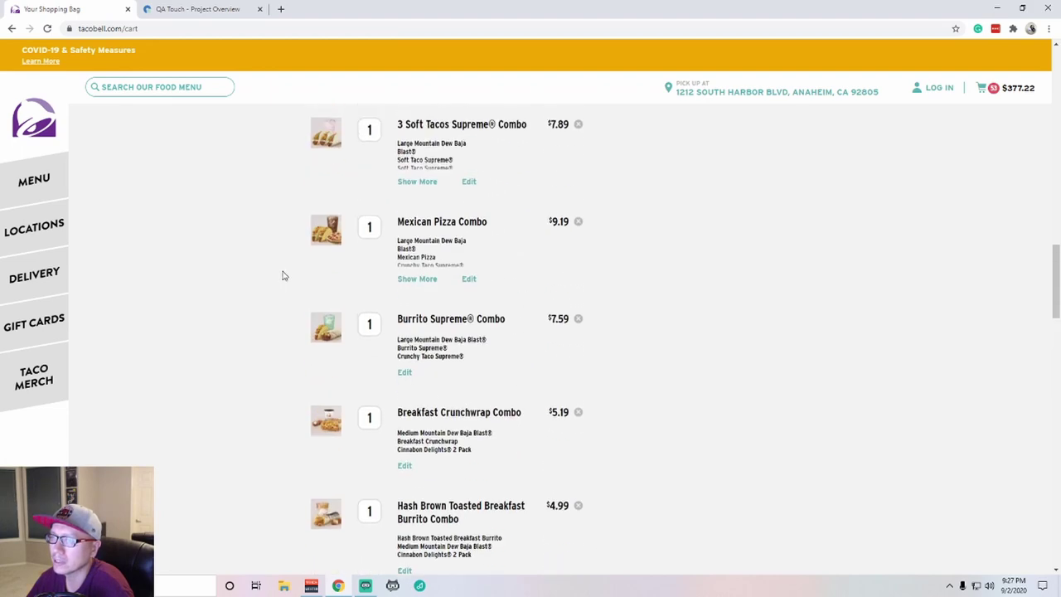
scroll(282, 275, up, 6)
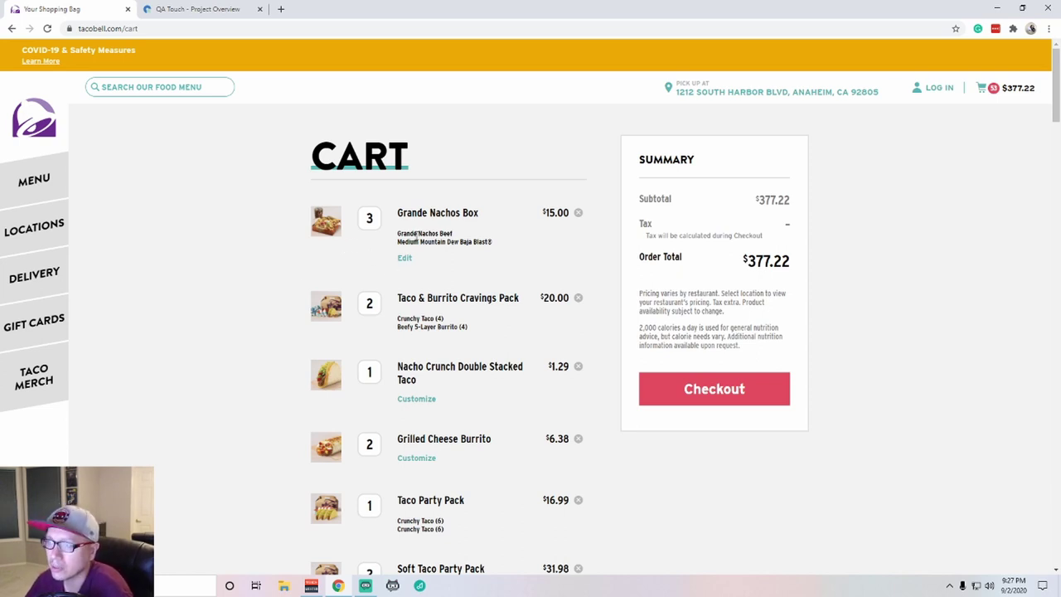
Remove the Grande Nachos Box and Taco & Burrito Cravings Pack, testing the Removed link in a new tab
click(581, 216)
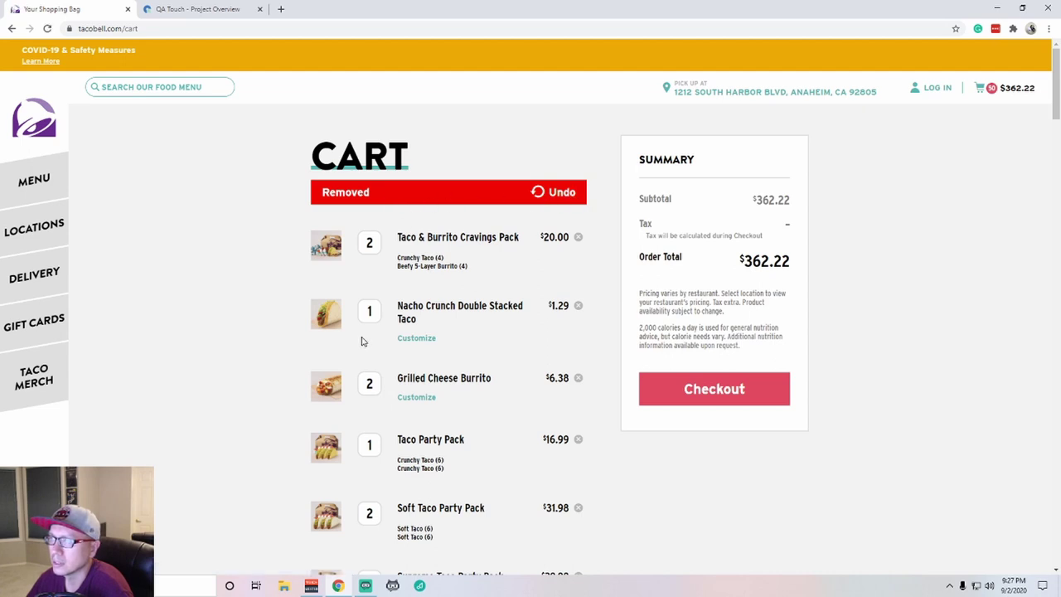
click(354, 195)
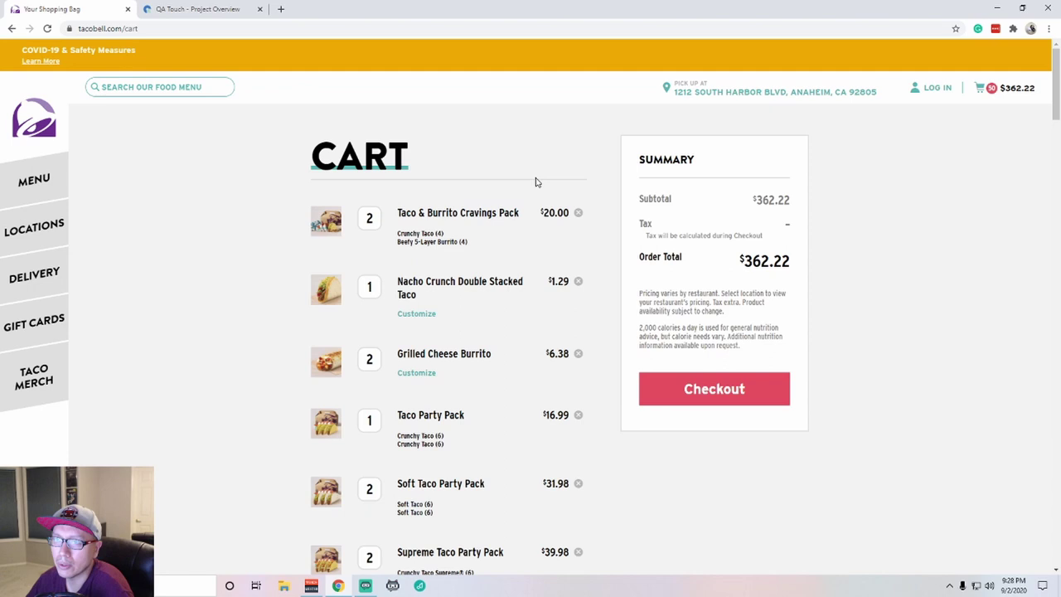
click(579, 214)
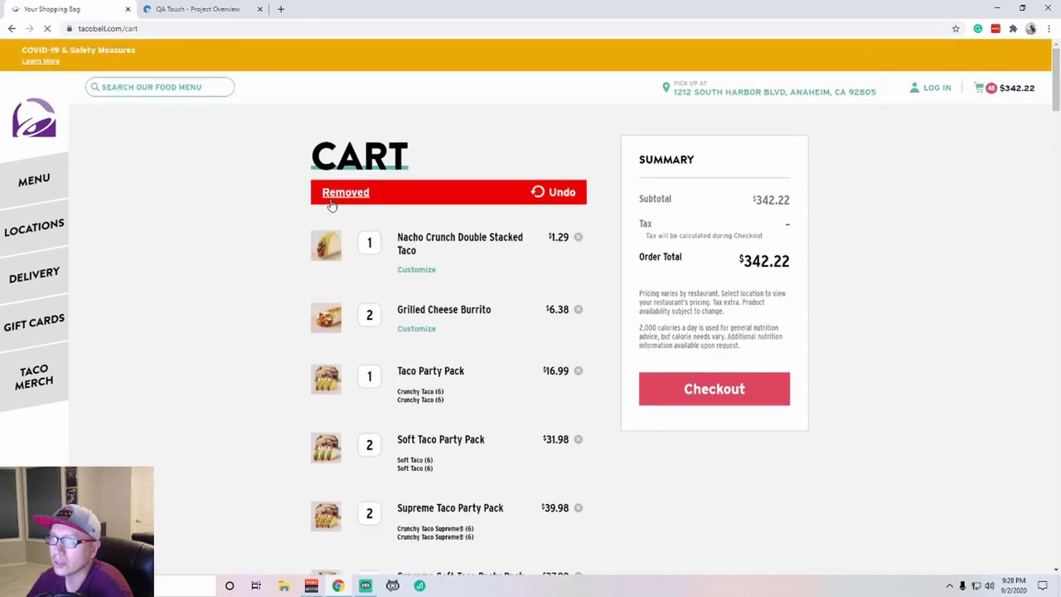
right_click(342, 199)
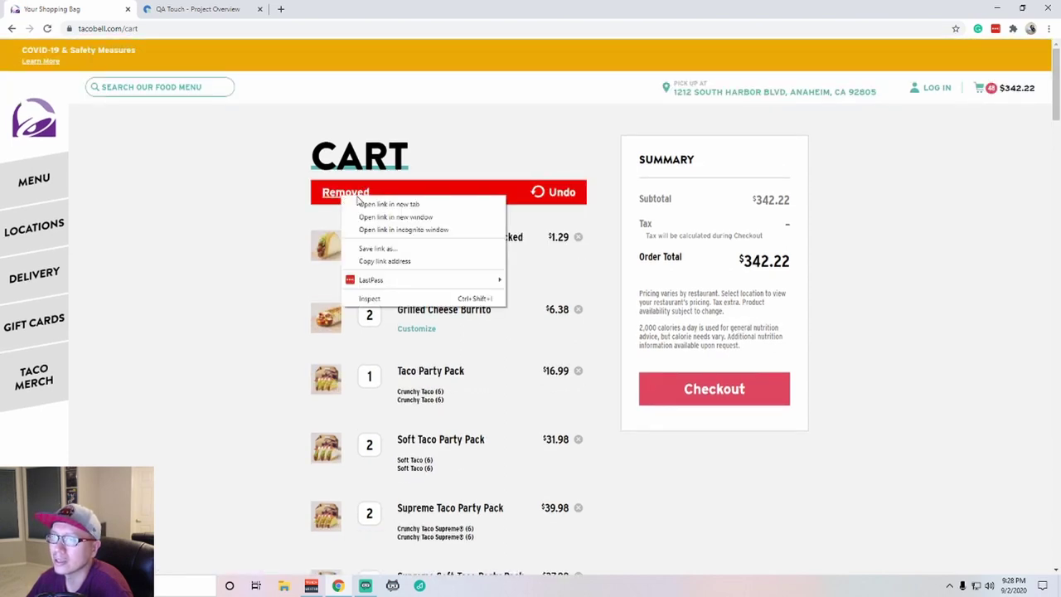
click(360, 203)
click(194, 16)
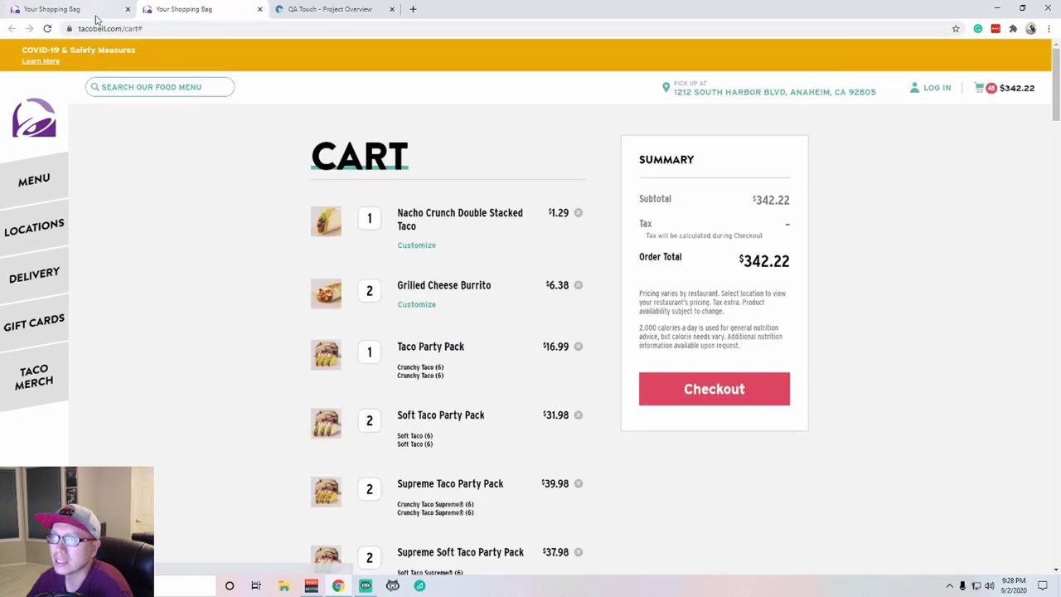
click(93, 10)
click(180, 9)
click(259, 9)
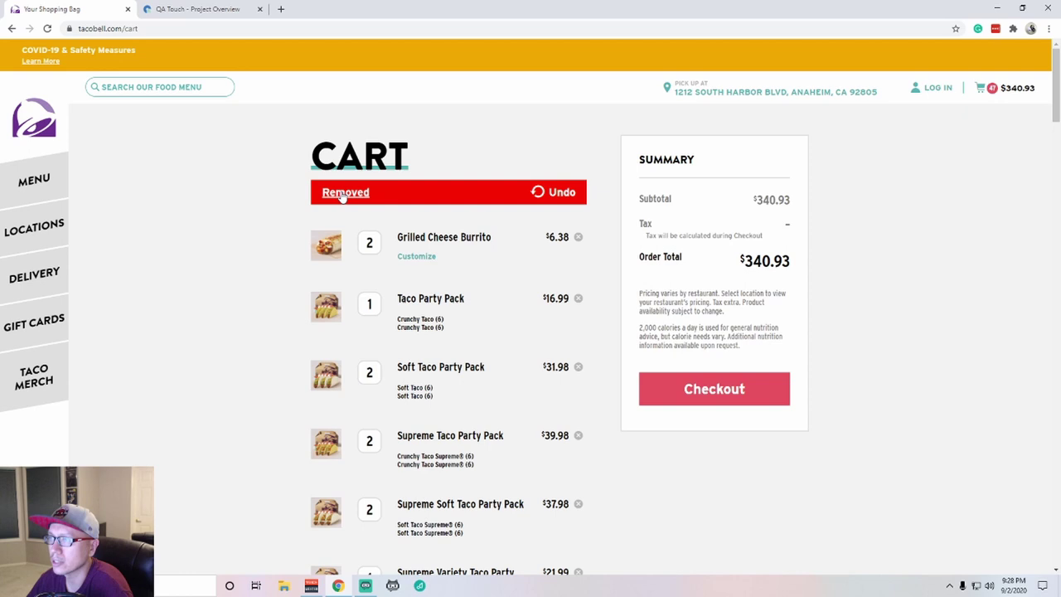
click(343, 196)
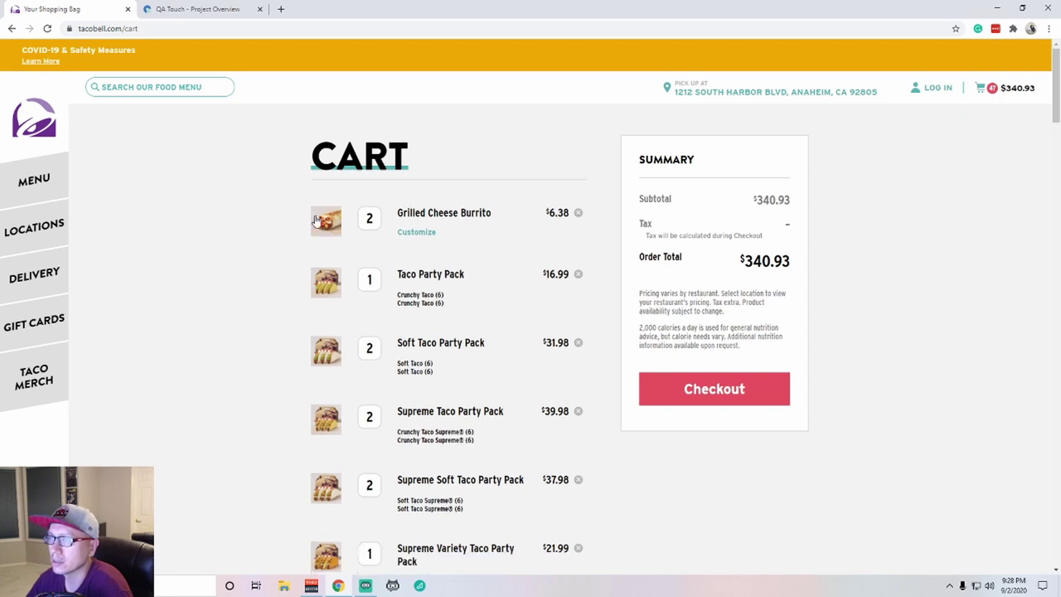
Remove the Grilled Cheese Burrito, undo it, then scroll through the cart and back to the top
click(579, 214)
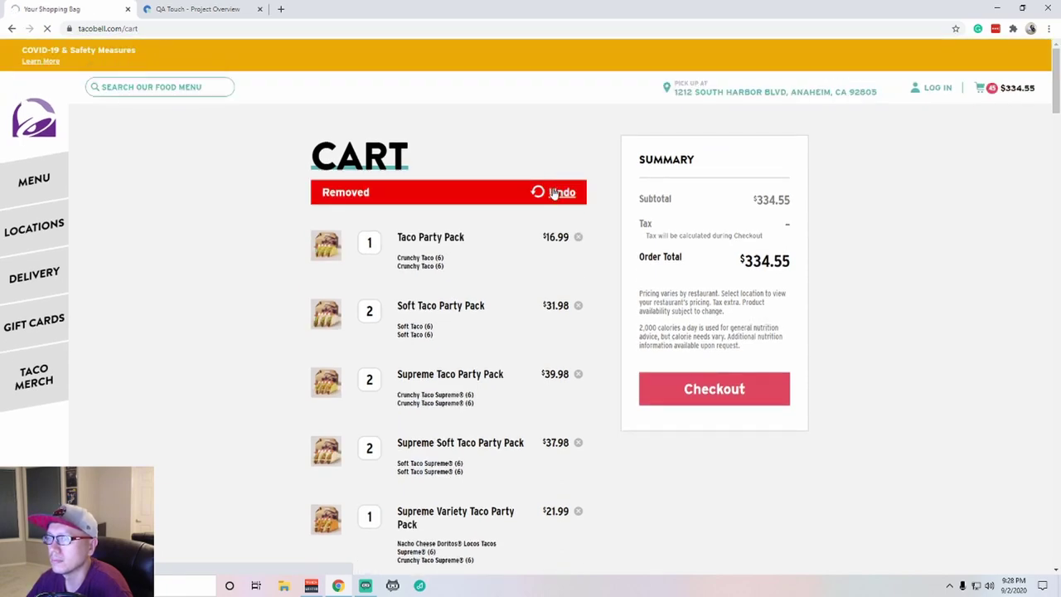
click(553, 192)
scroll(592, 232, down, 5)
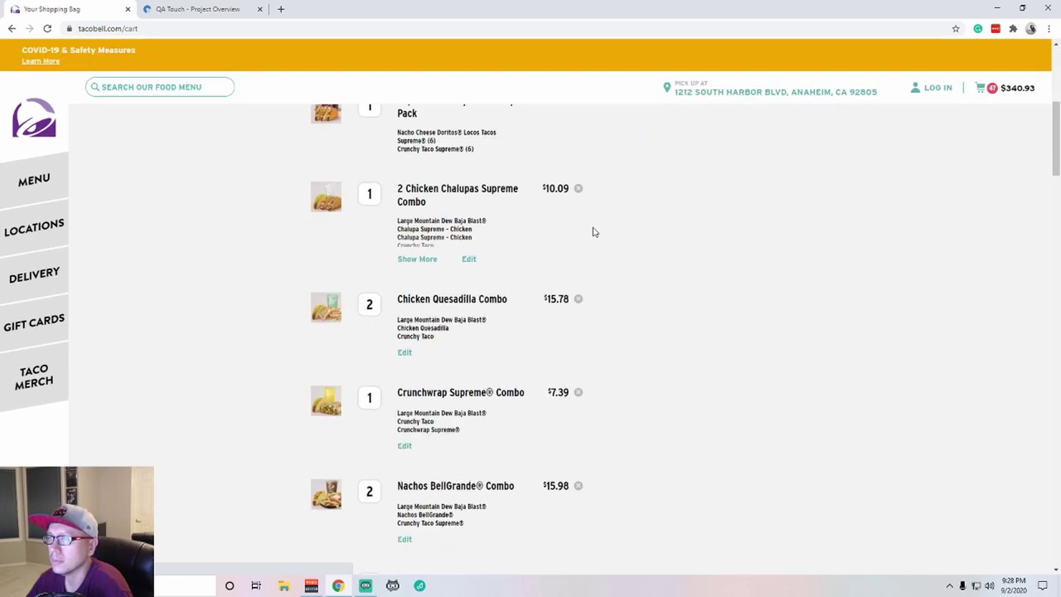
scroll(593, 233, down, 20)
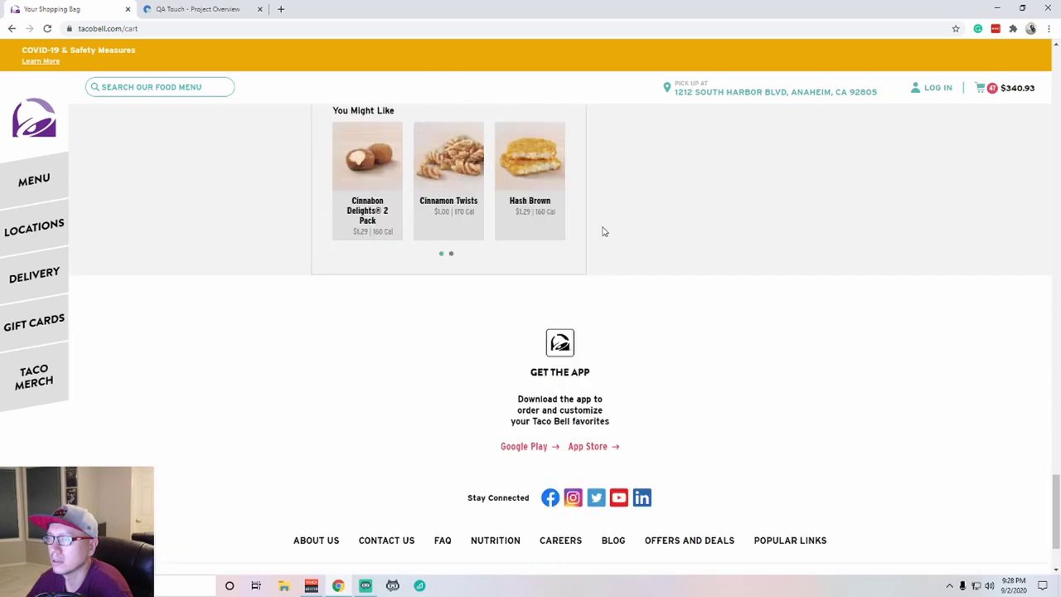
scroll(604, 231, up, 5)
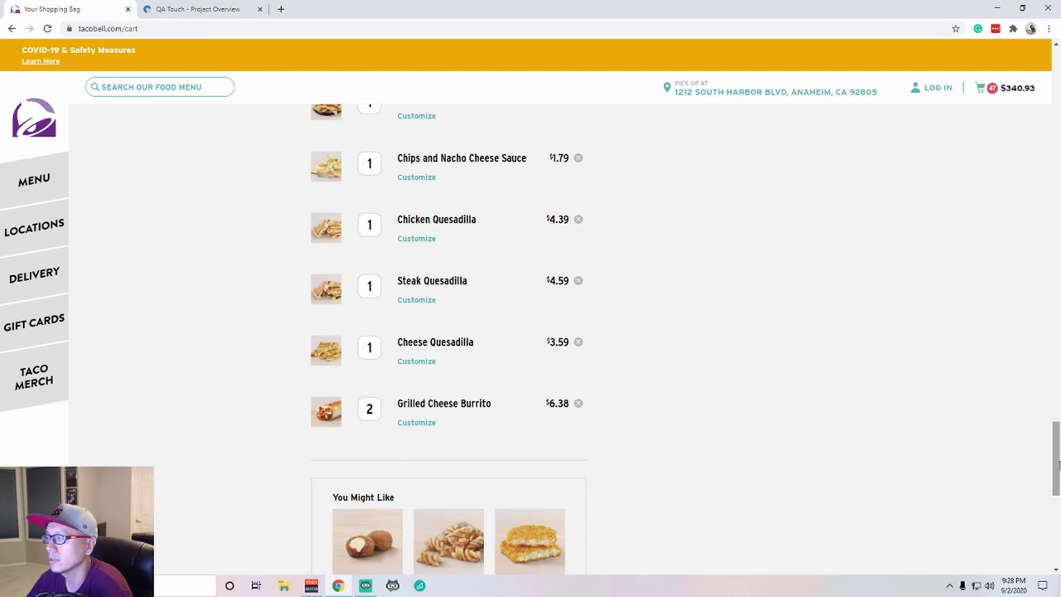
drag(1057, 467, 928, 123)
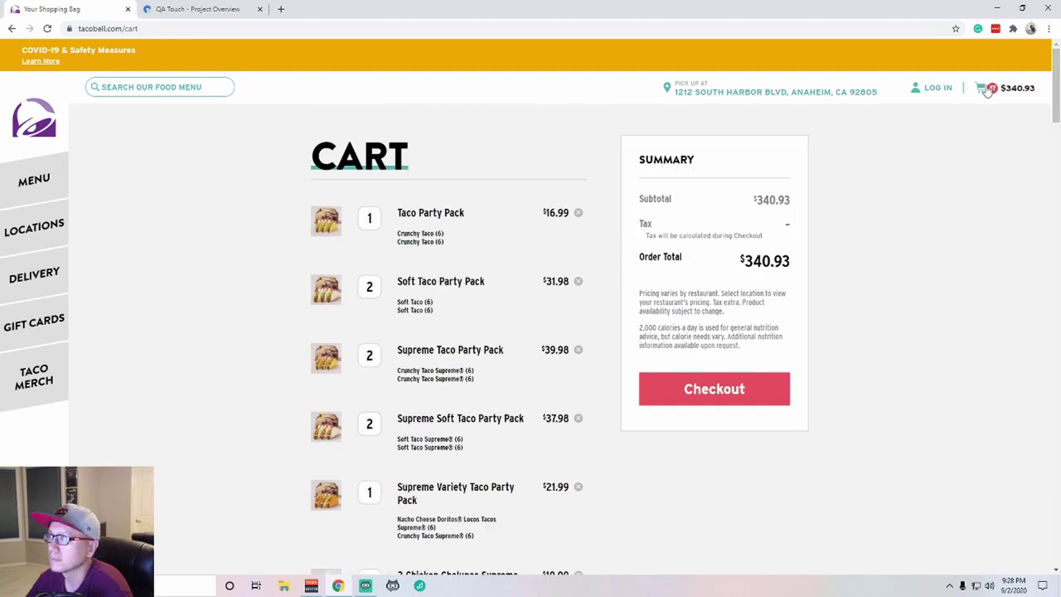
Try Taco Party Pack quantities of 10 and 4, rejected as over maximum, then set it to 2
double_click(373, 216)
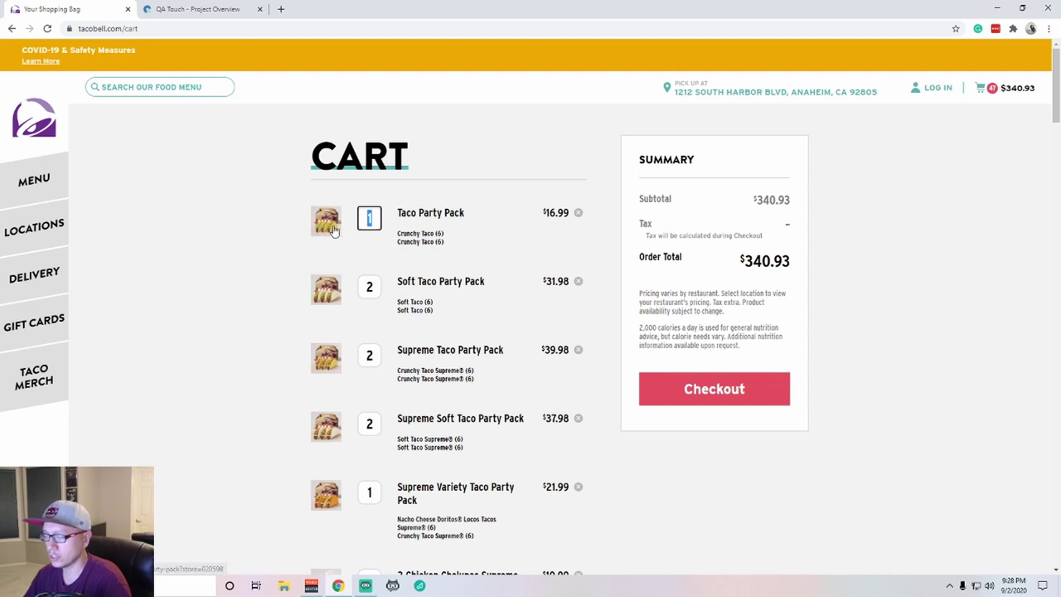
text(10)
click(213, 242)
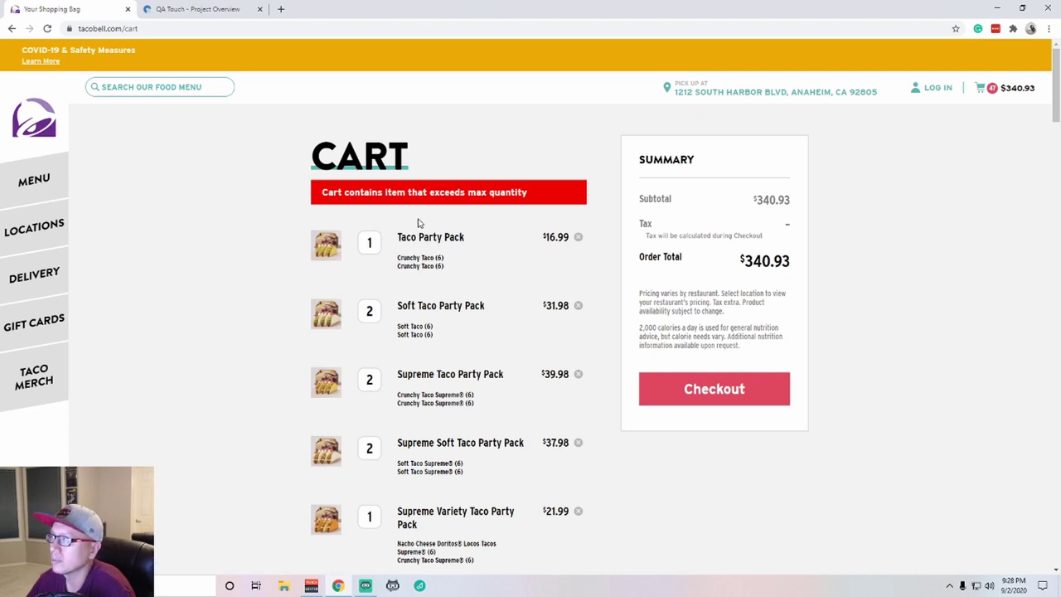
double_click(375, 247)
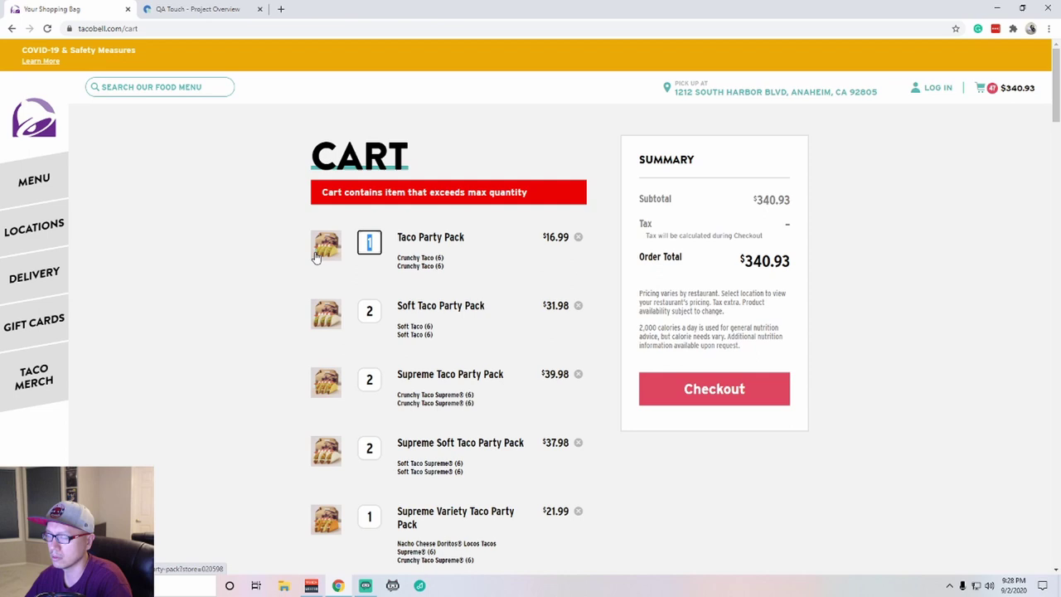
text(4)
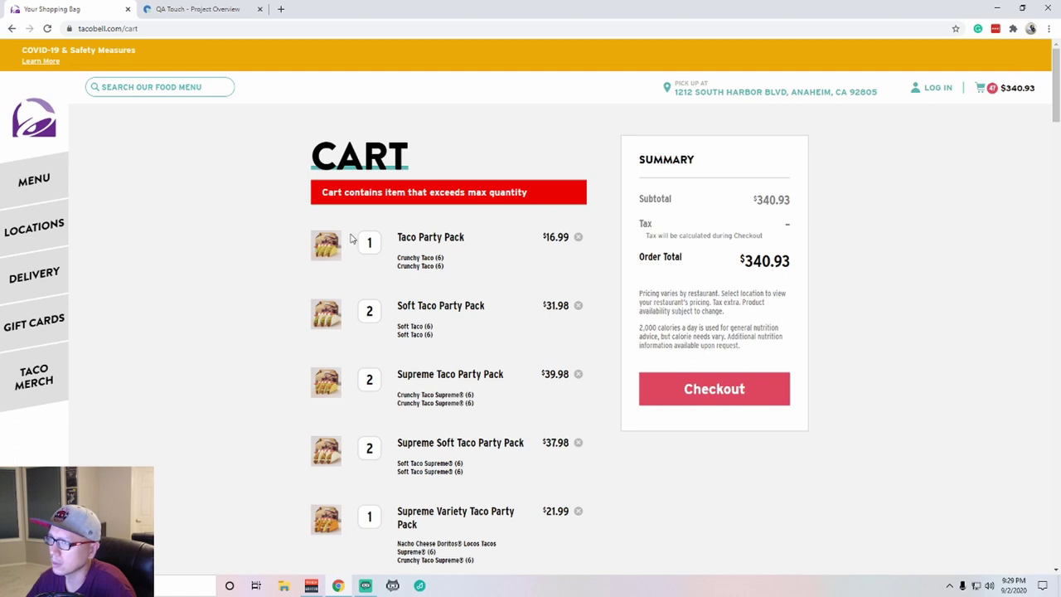
drag(379, 242, 358, 241)
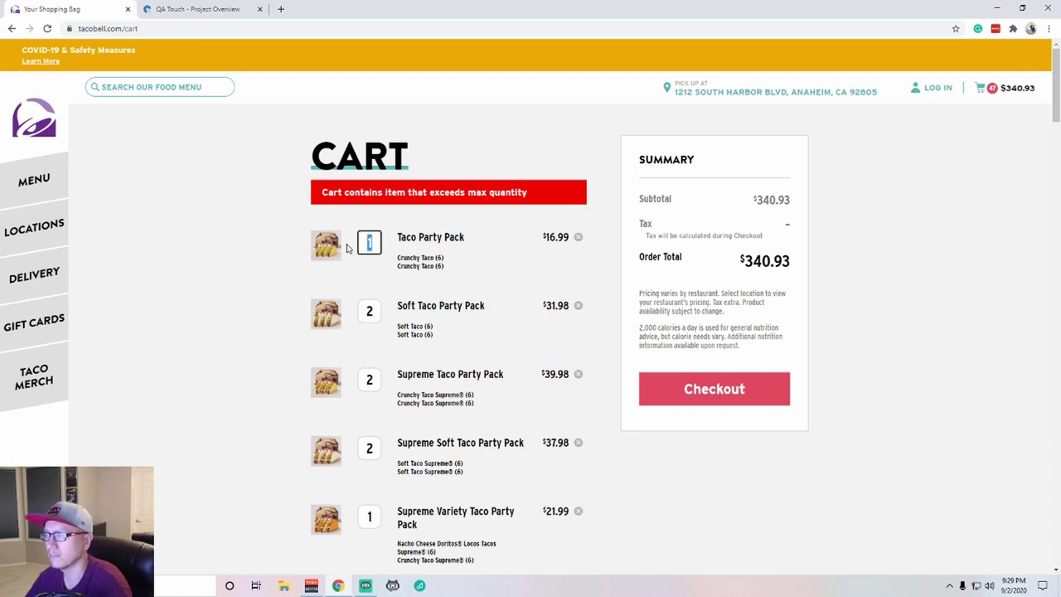
click(265, 278)
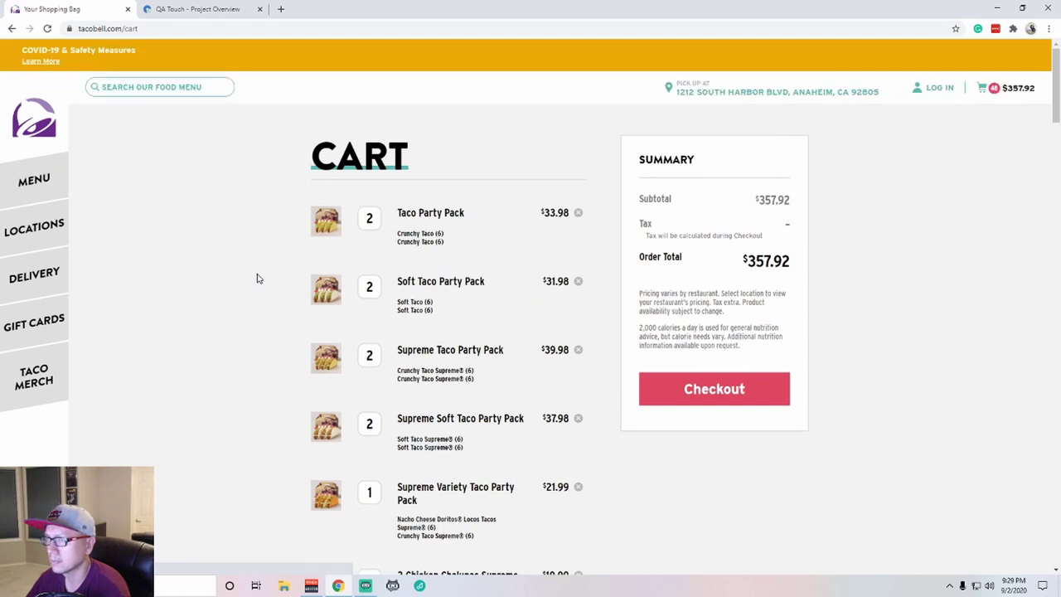
Try a Taco Party Pack quantity of 3, which is rejected, keeping it at 2 ($357.92)
double_click(370, 219)
text(3)
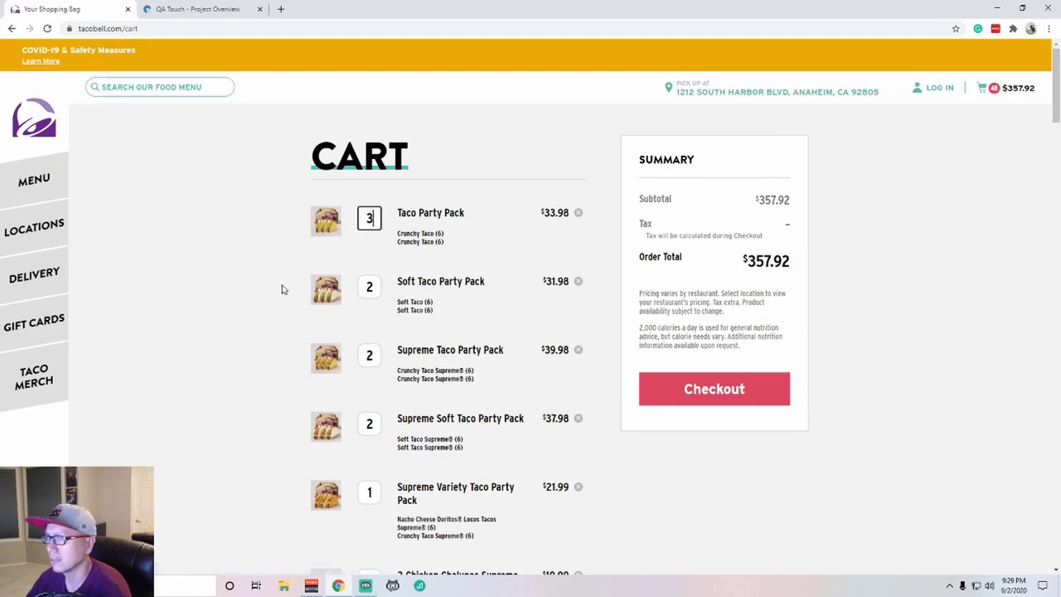
click(282, 289)
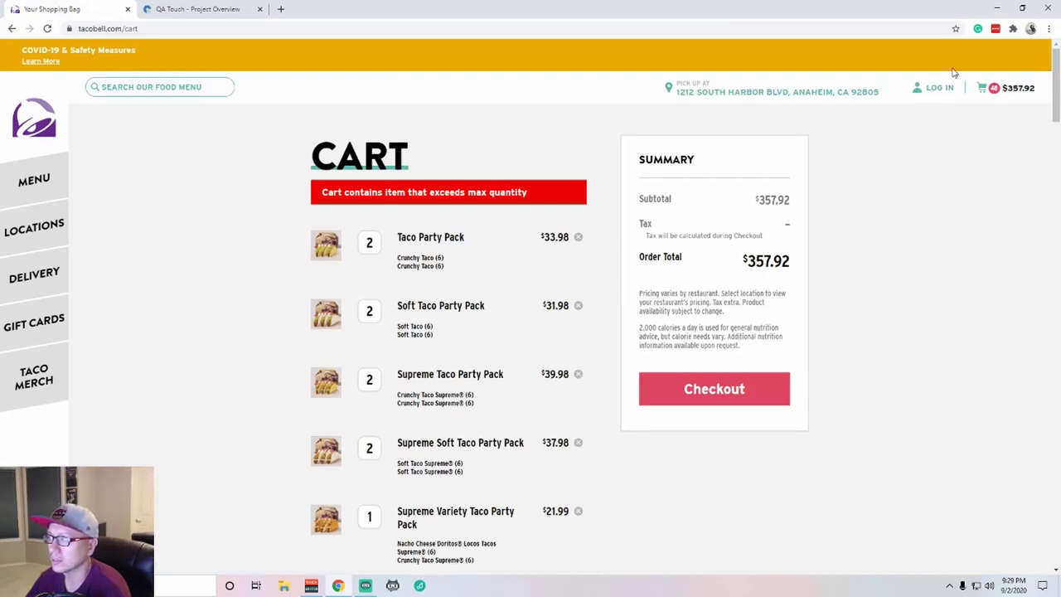
scroll(300, 398, down, 15)
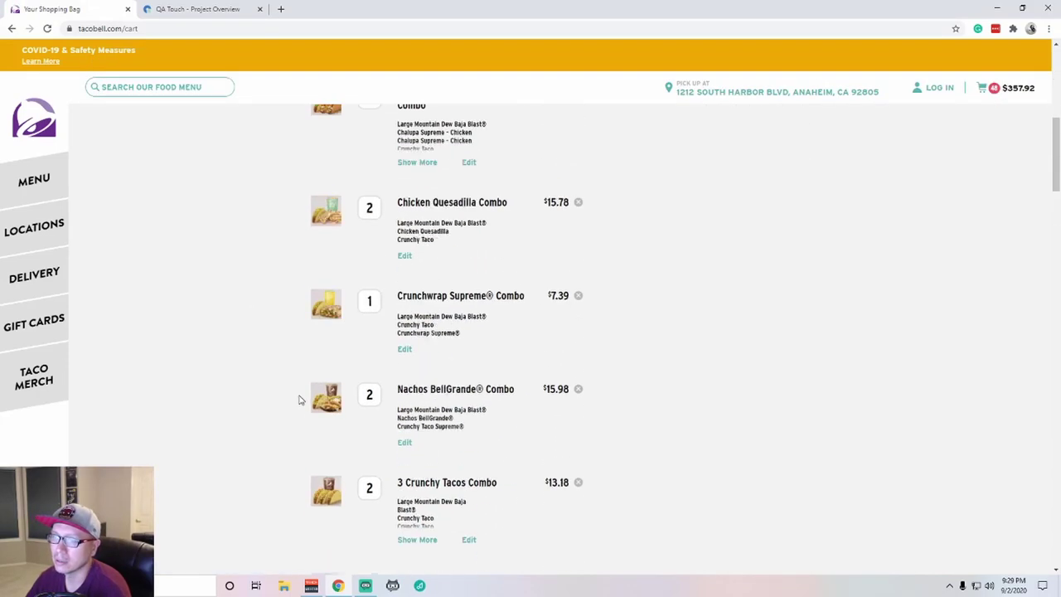
scroll(232, 414, up, 4)
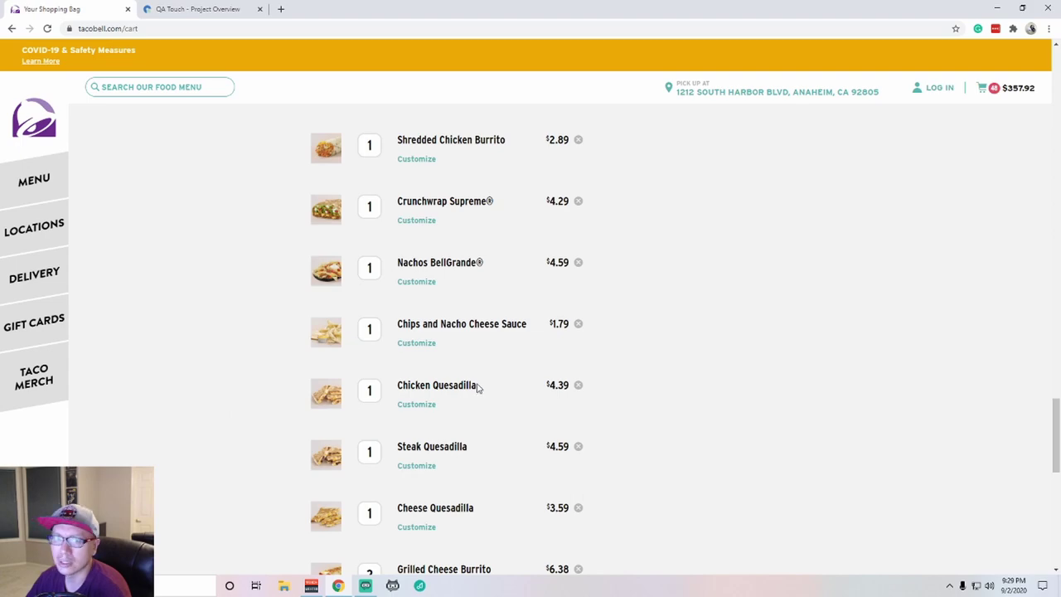
scroll(475, 389, up, 3)
scroll(476, 390, up, 15)
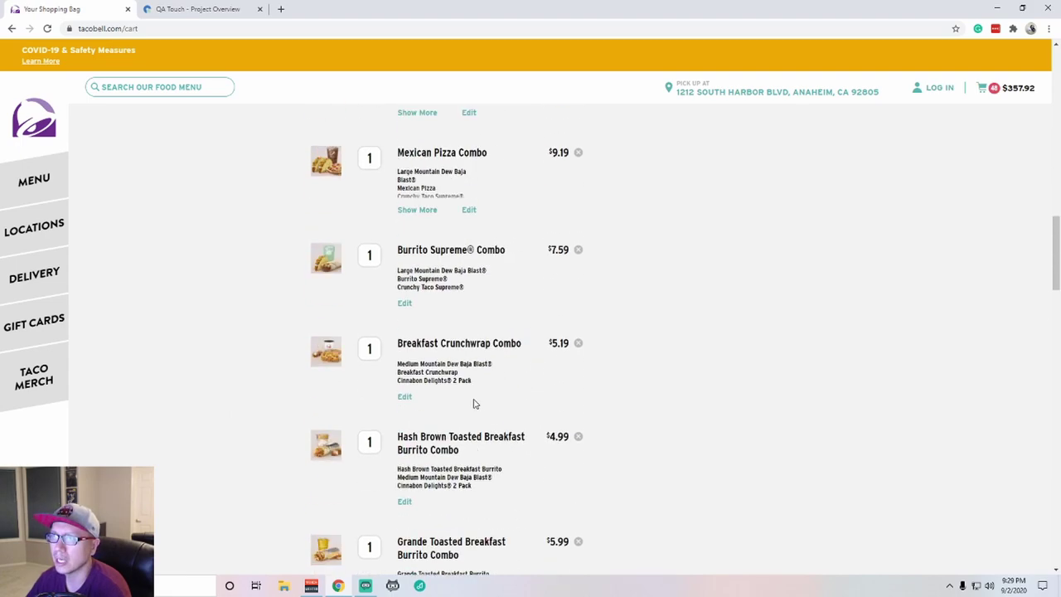
scroll(473, 403, up, 15)
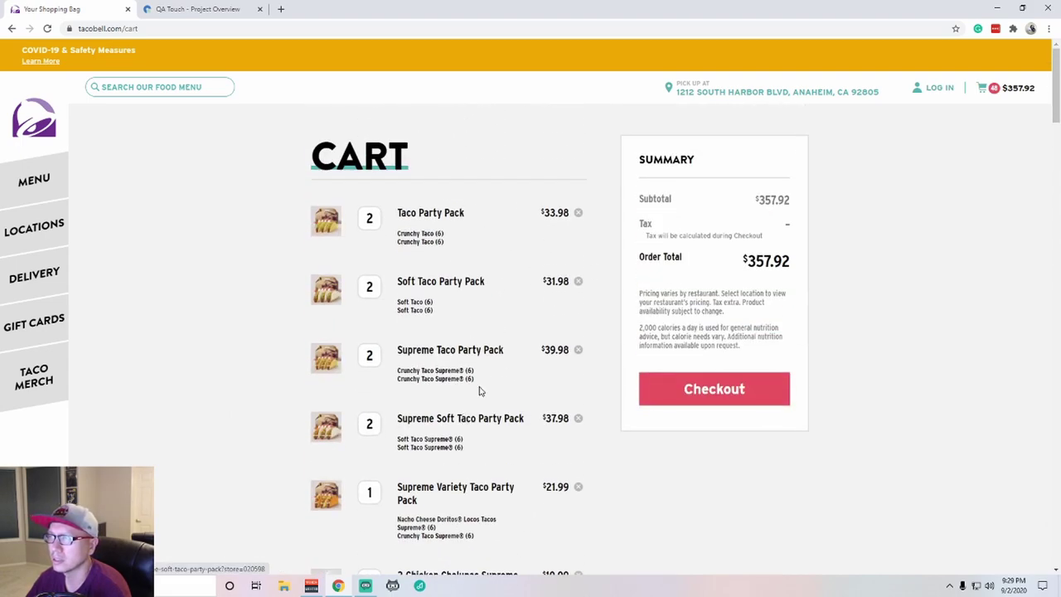
right_click(192, 316)
Clear the DevTools Console via Inspect, then delete the Taco Party Pack, leaving 36 items at $166.14
click(211, 458)
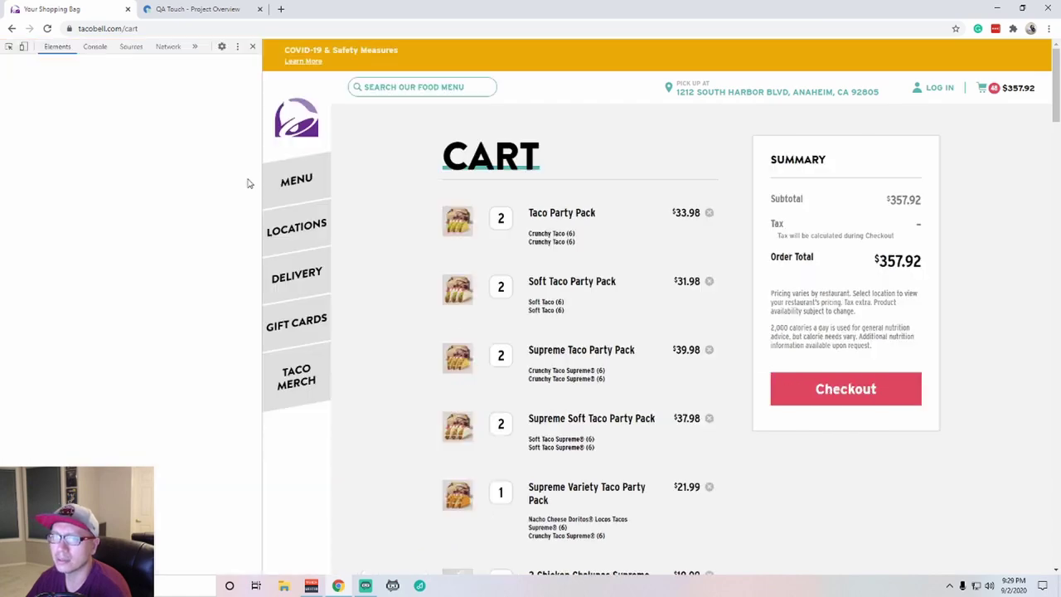
click(92, 46)
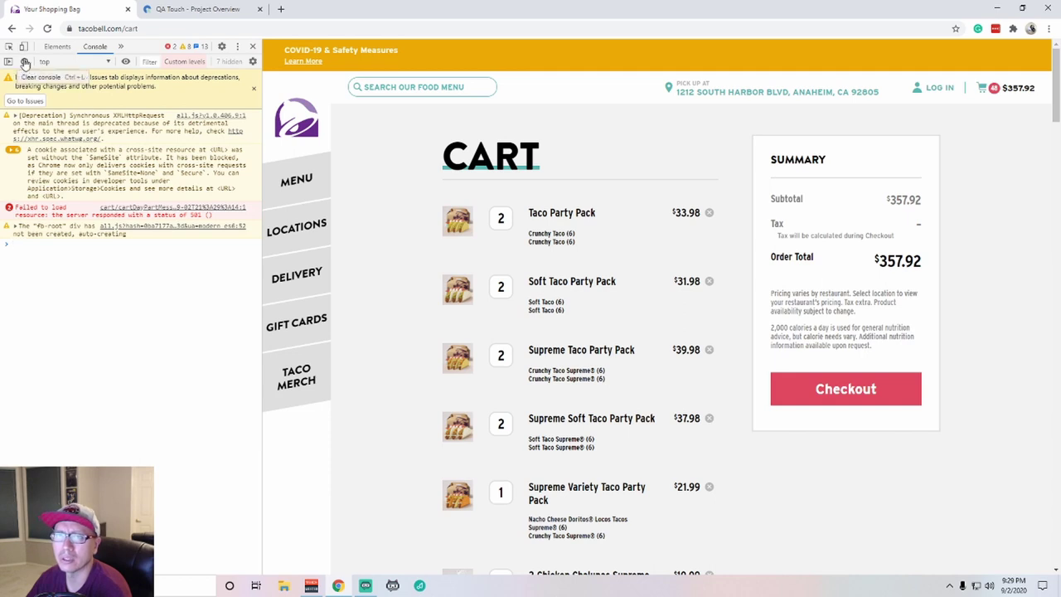
click(24, 61)
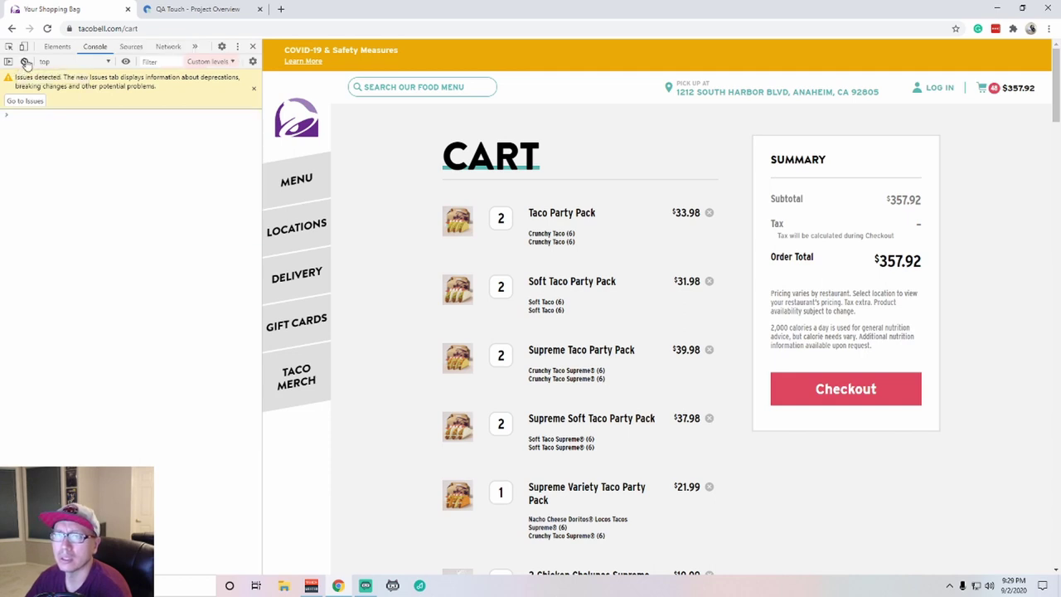
click(708, 214)
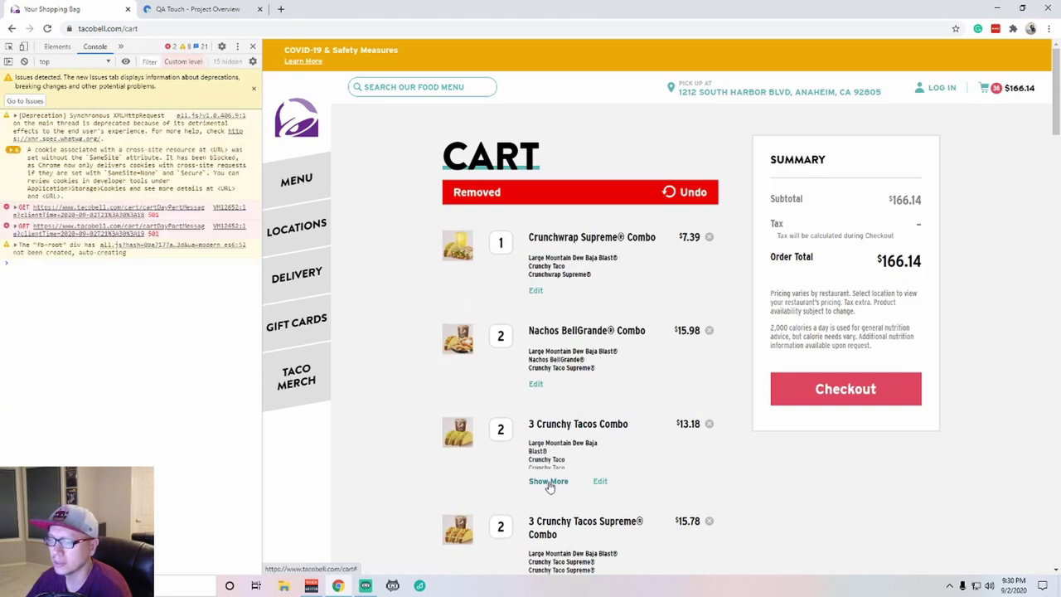
Toggle the 3 Crunchy Tacos Combo's contents open and closed several times
click(548, 483)
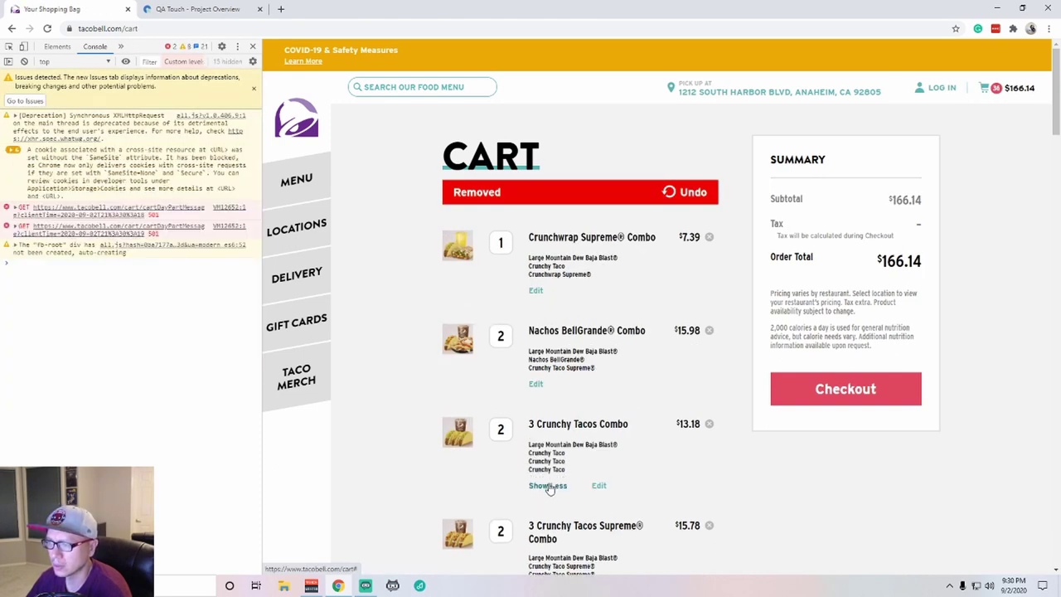
click(548, 486)
click(553, 487)
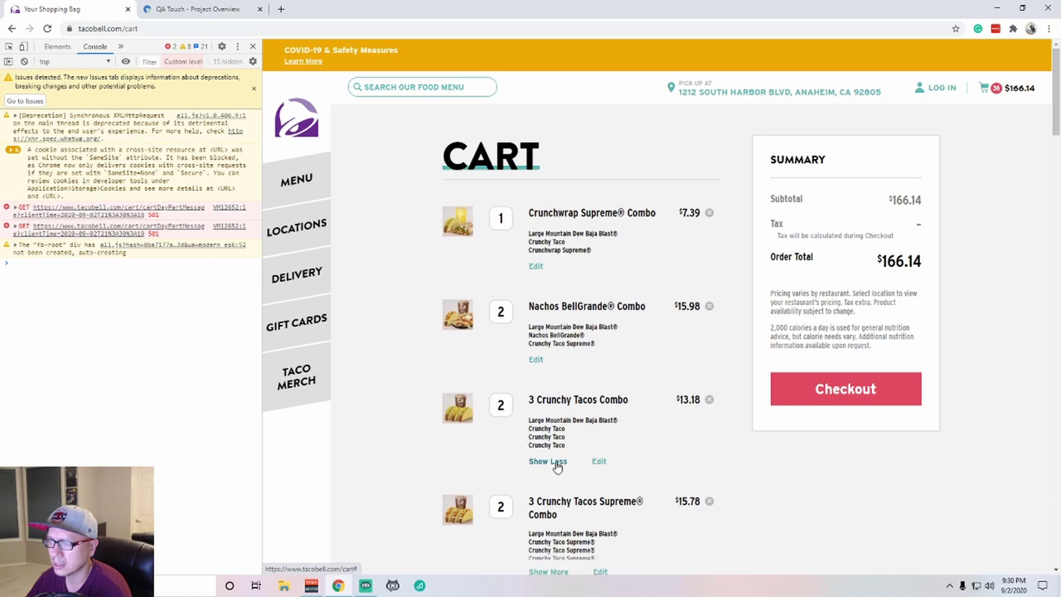
click(557, 464)
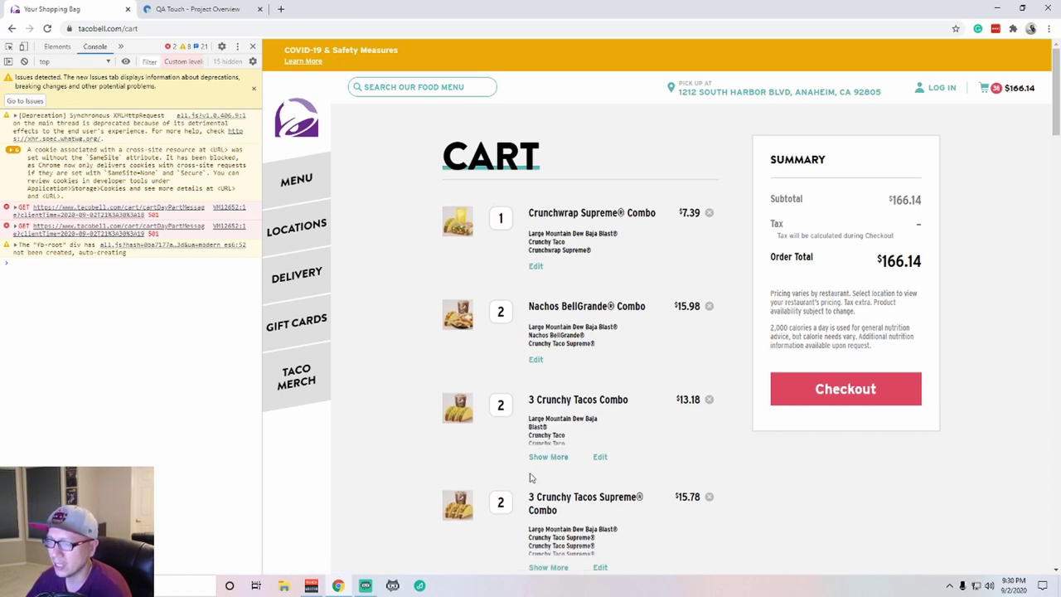
click(548, 458)
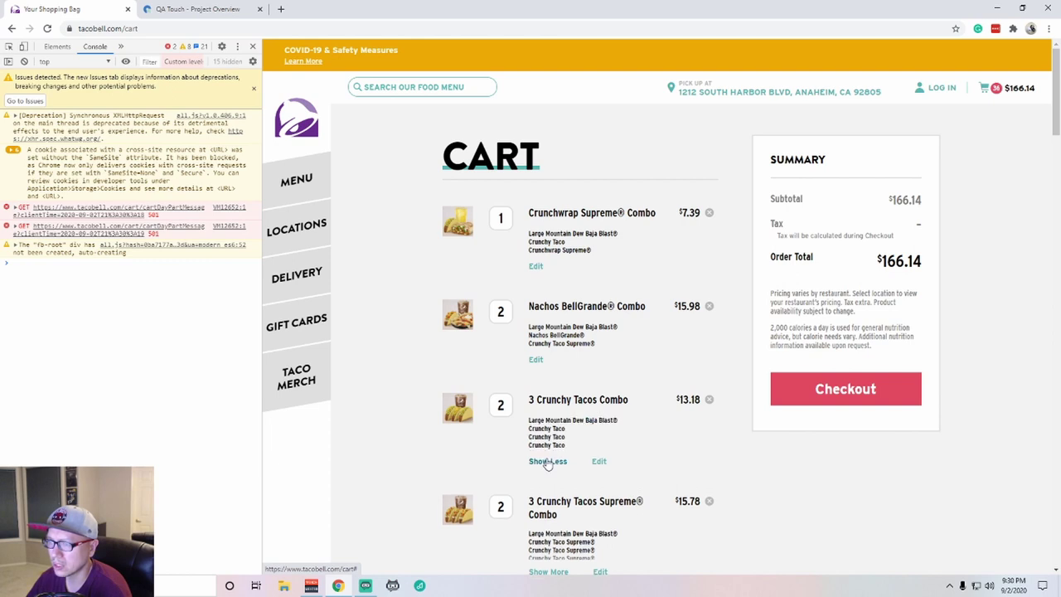
click(547, 460)
scroll(569, 456, down, 2)
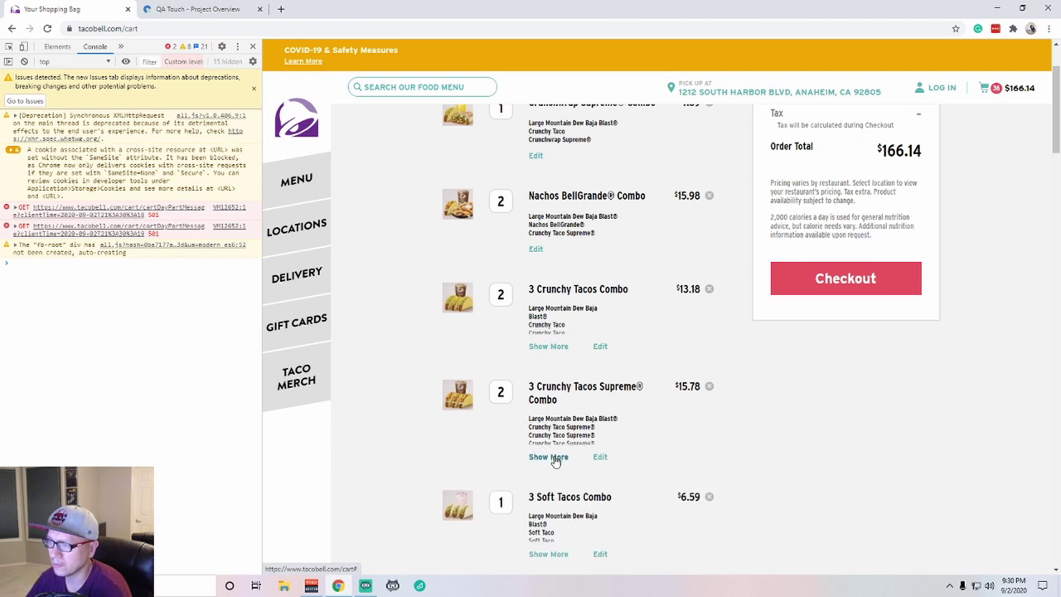
Expand the contents of the Tacos Supreme, Soft Tacos, Soft Tacos Supreme and Mexican Pizza combos
click(550, 457)
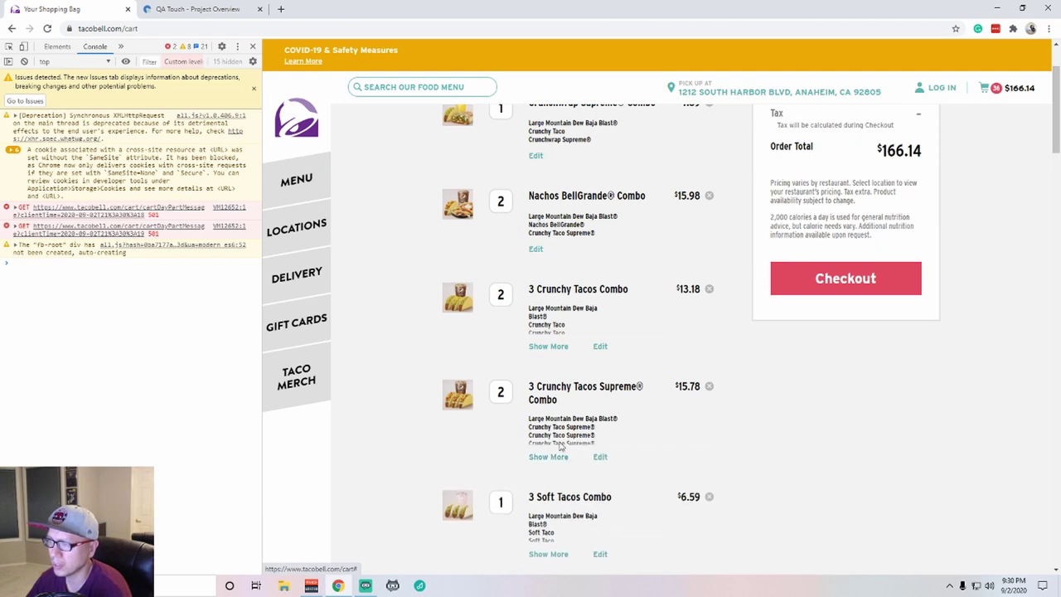
click(551, 348)
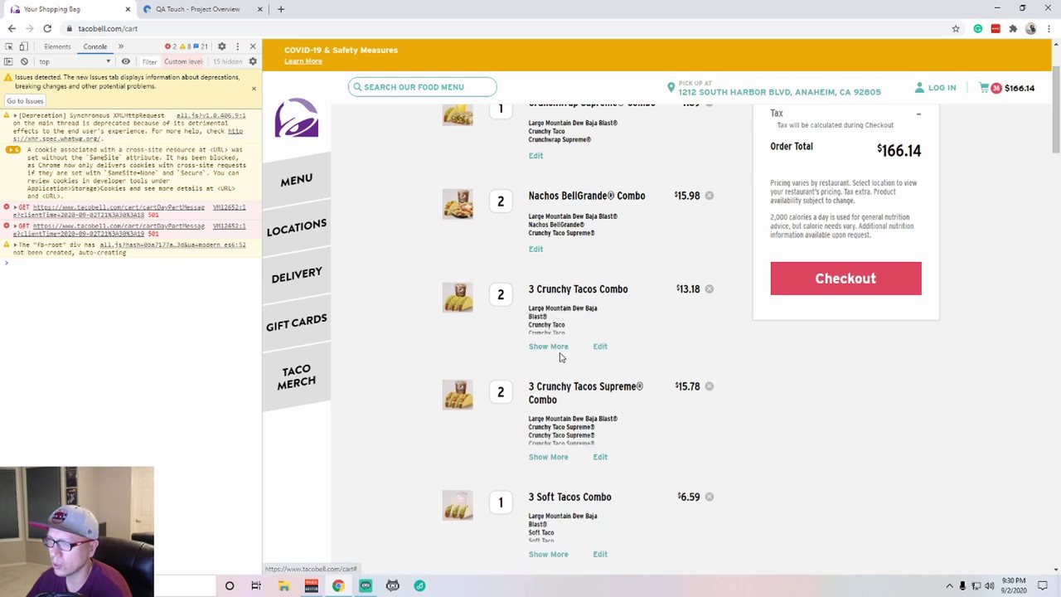
scroll(560, 358, down, 2)
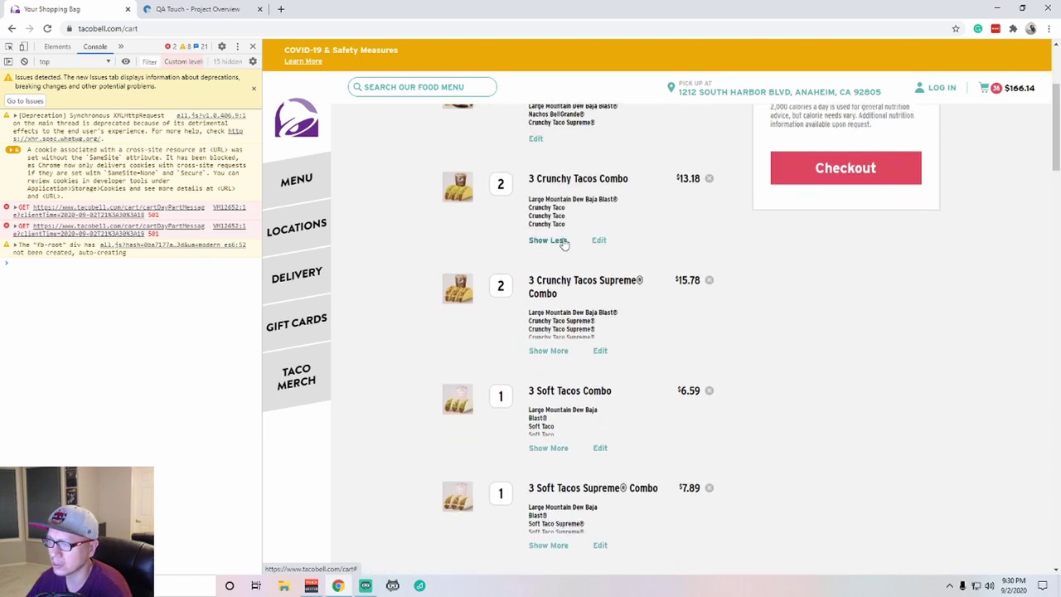
click(548, 351)
click(554, 456)
scroll(554, 460, down, 2)
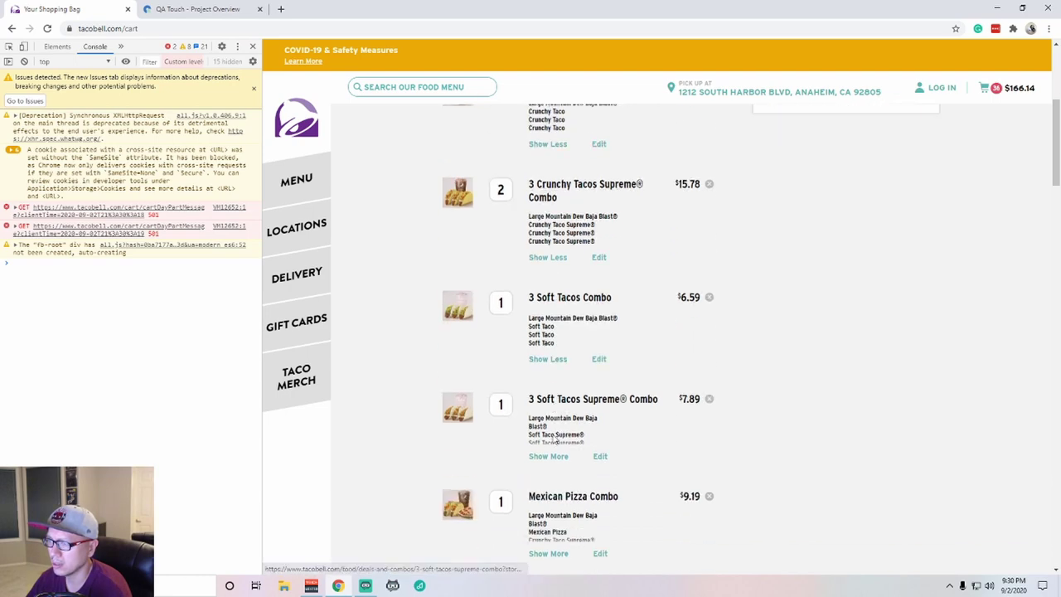
click(549, 440)
scroll(550, 441, down, 4)
click(547, 322)
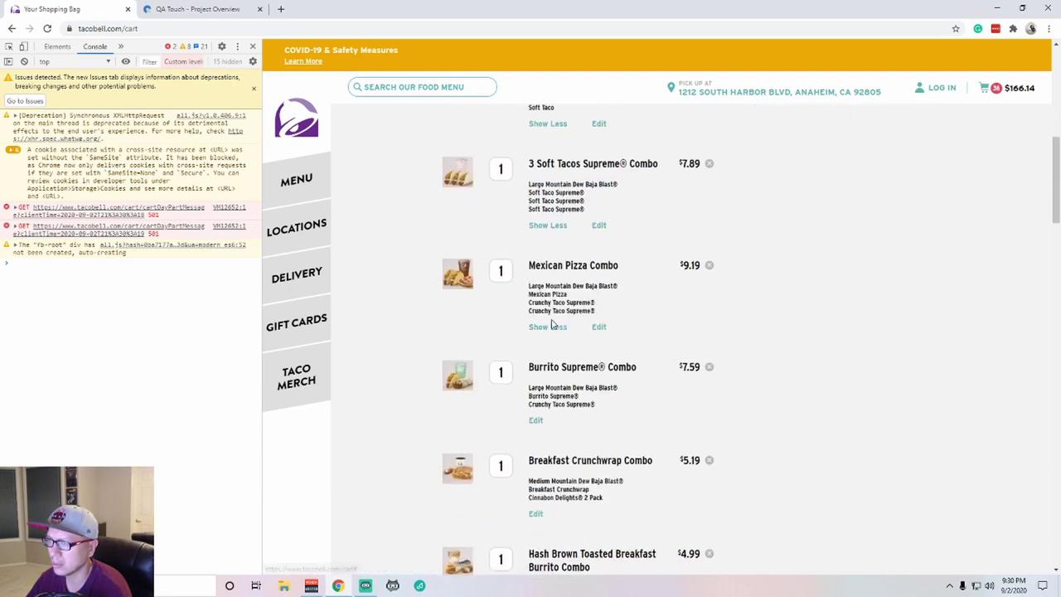
Remove the 3 Crunchy Tacos Supreme Combo and 3 Soft Tacos Combo, emptying the cart
scroll(536, 425, down, 3)
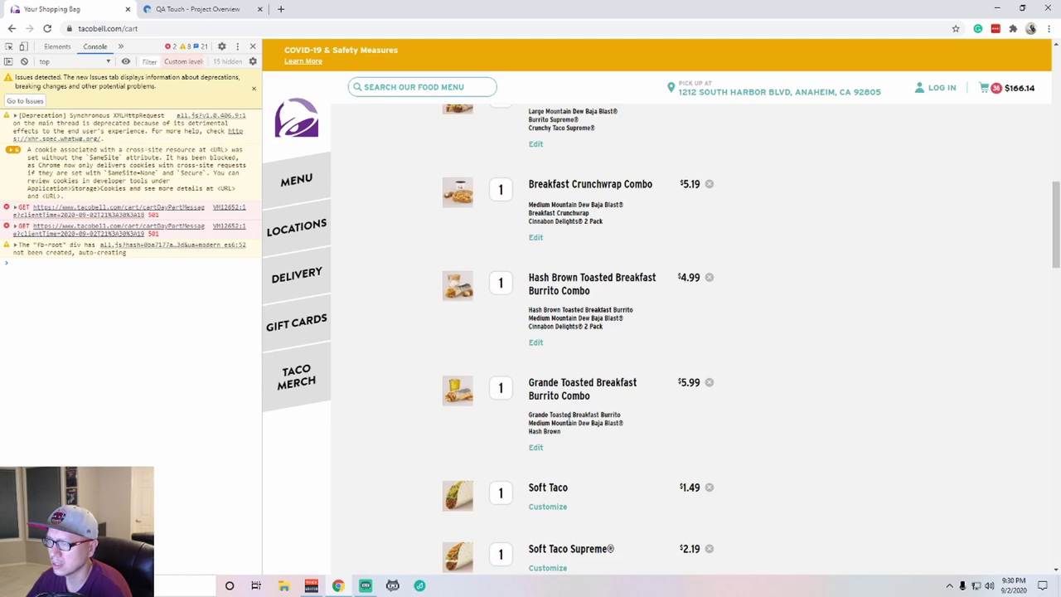
scroll(568, 421, down, 10)
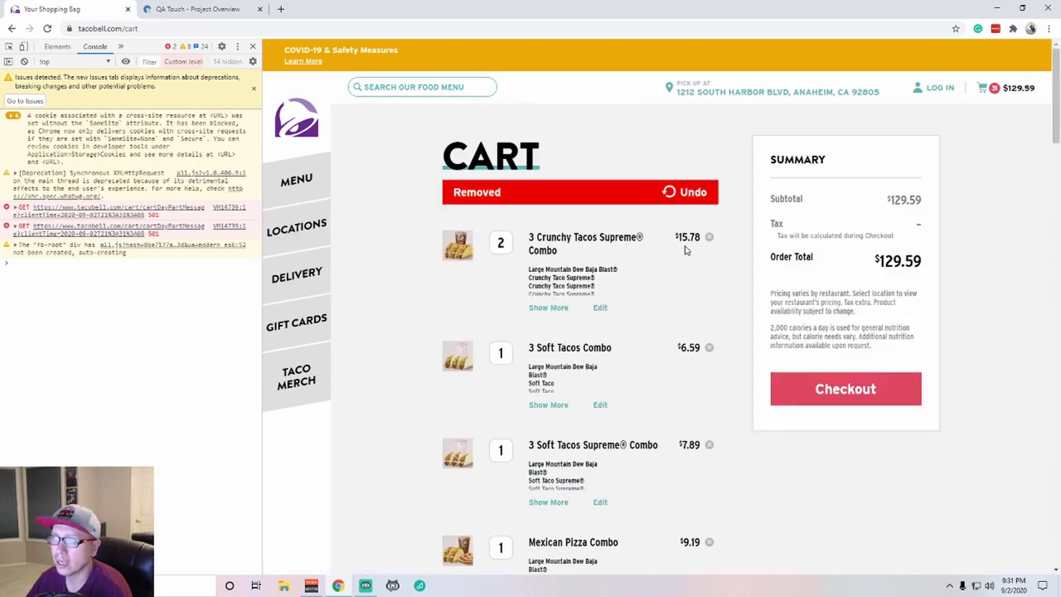
click(710, 213)
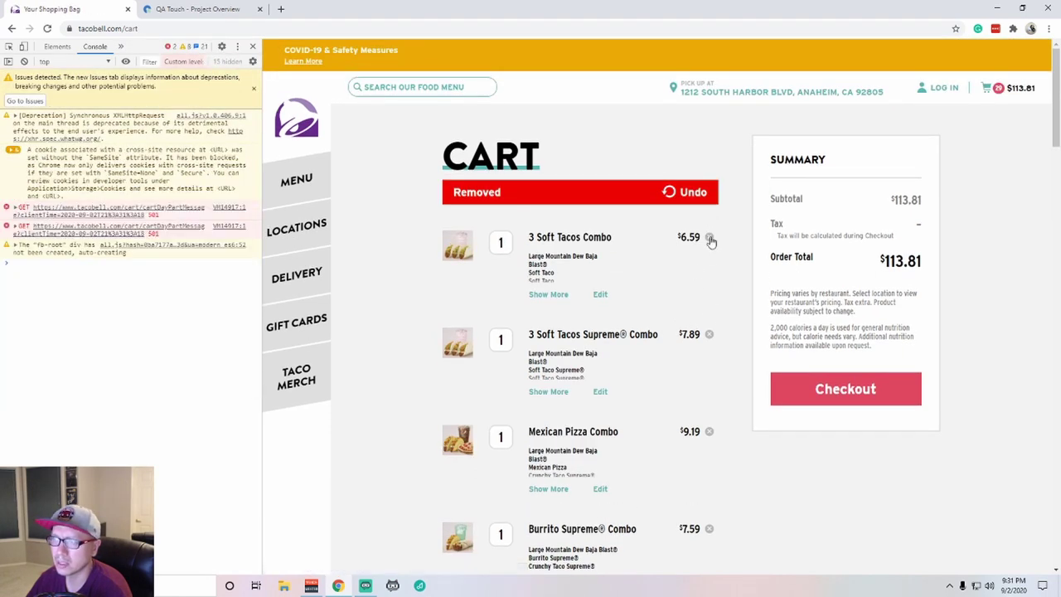
click(710, 240)
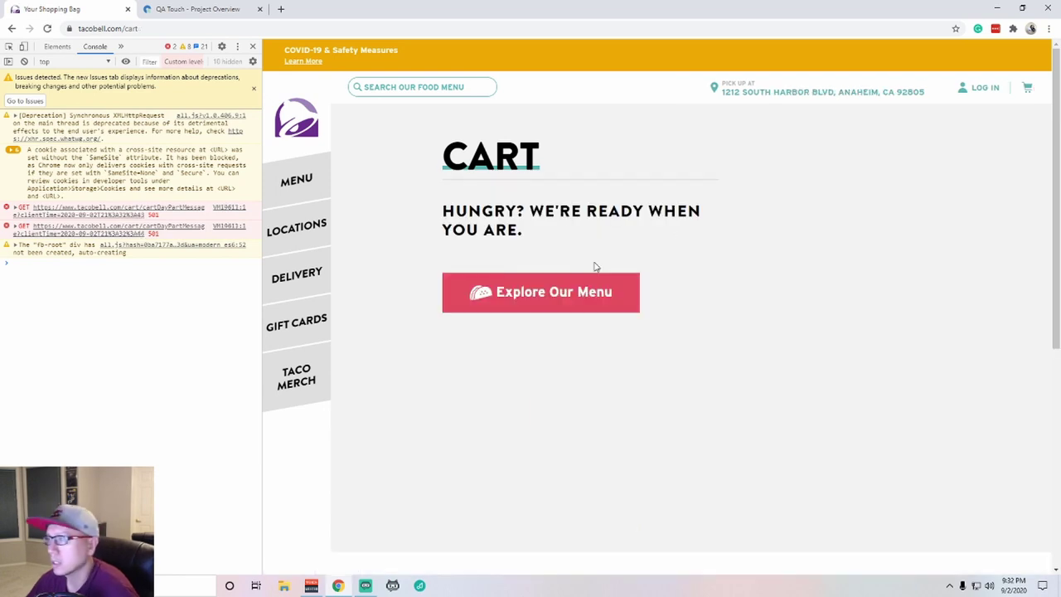
Go from the empty cart to the menu and open the Specialties category
click(560, 294)
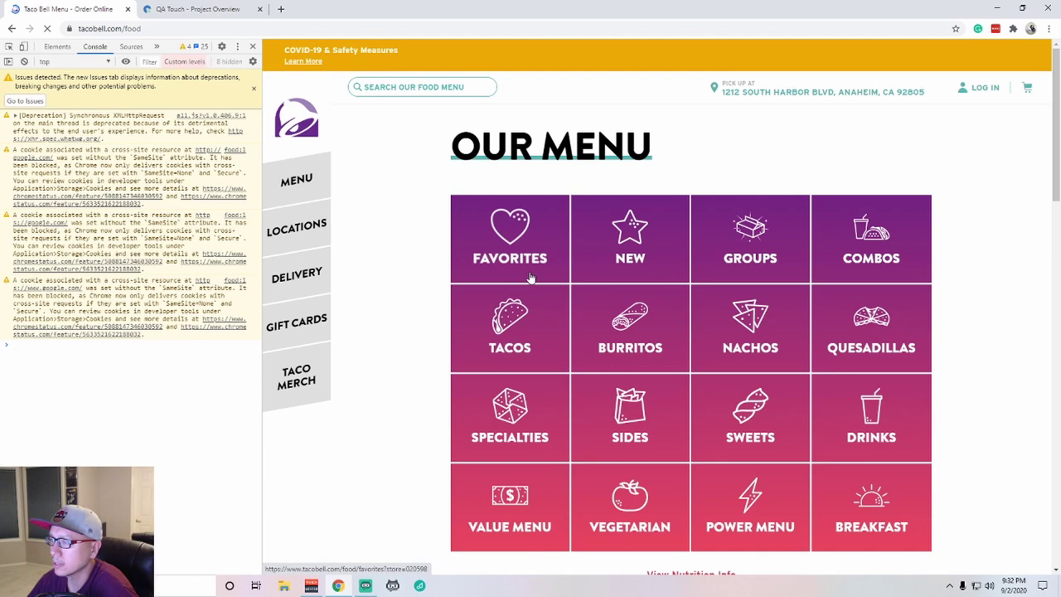
click(510, 410)
scroll(729, 332, down, 3)
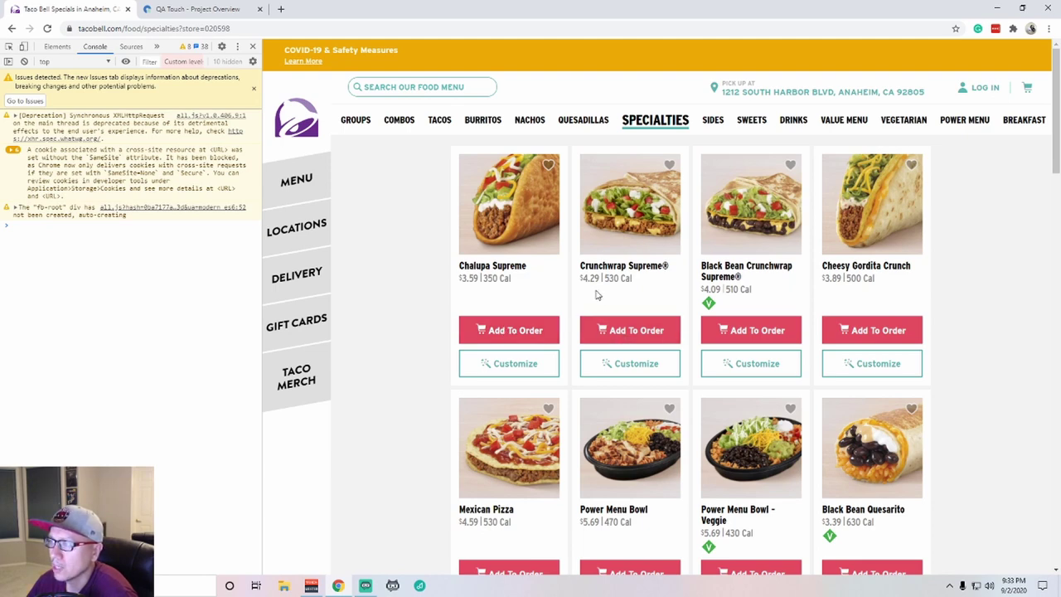
Add a Chalupa Supreme and a Crunchwrap Supreme to the order
click(511, 333)
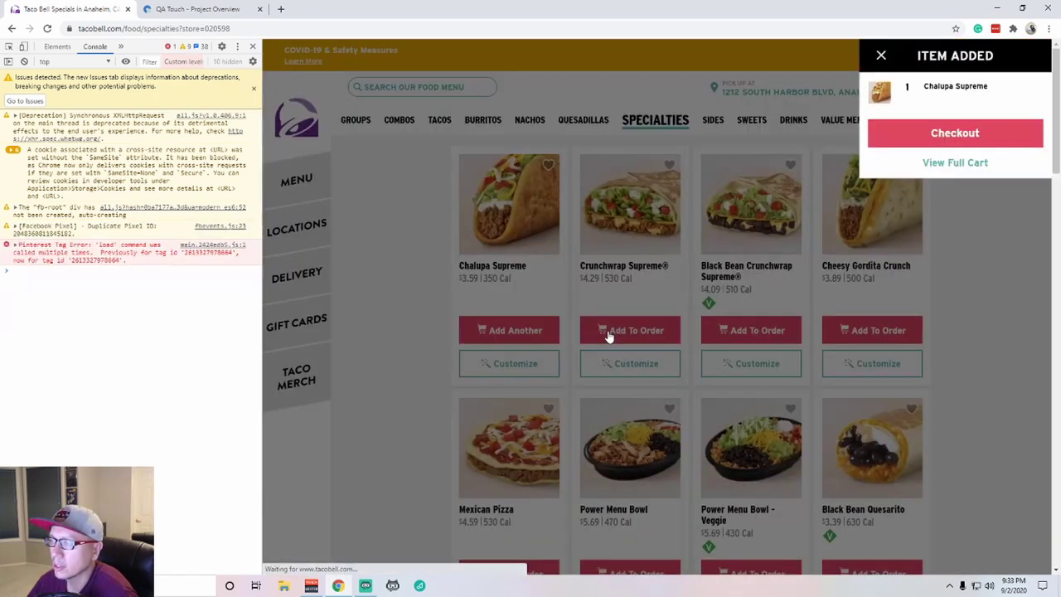
click(622, 331)
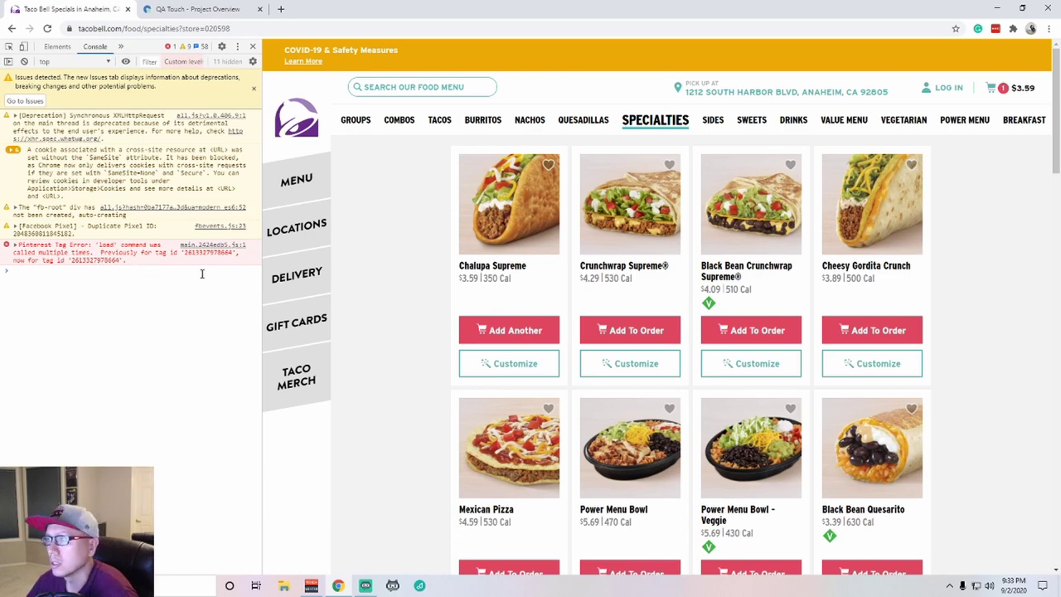
scroll(455, 314, down, 4)
scroll(455, 314, up, 2)
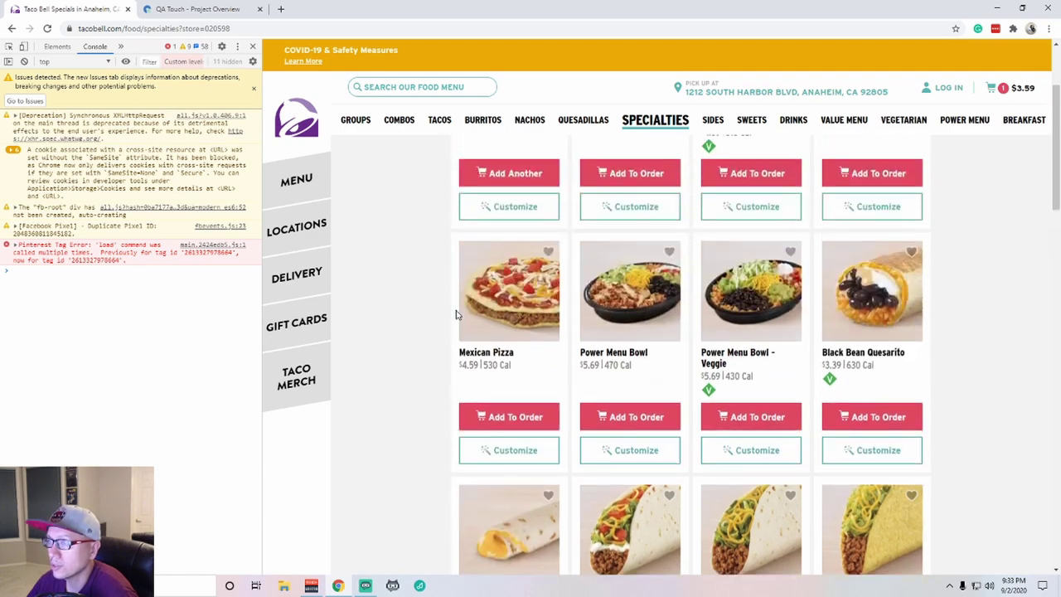
scroll(455, 314, up, 2)
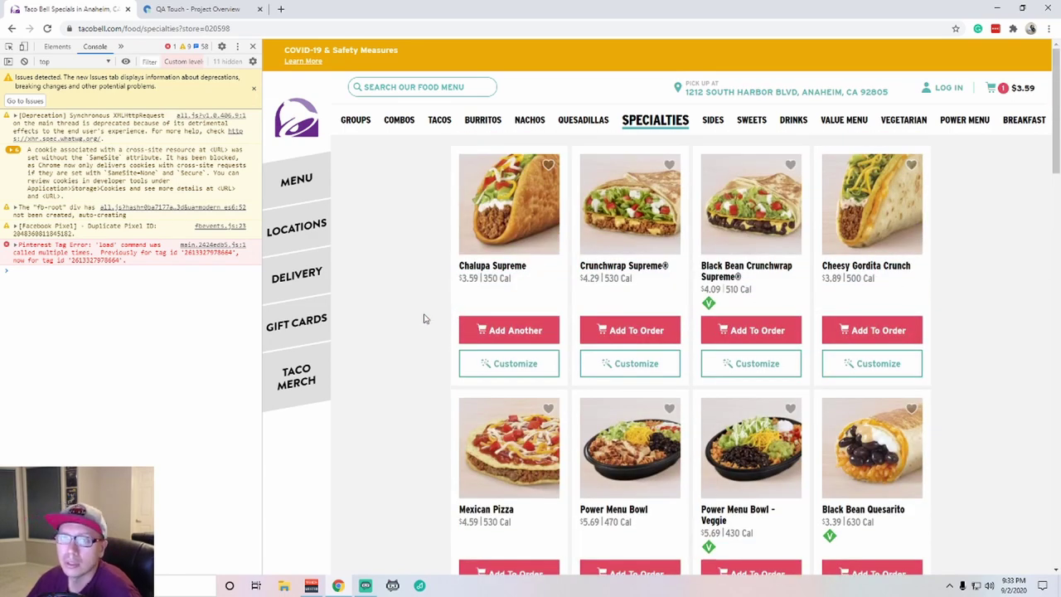
scroll(513, 309, down, 10)
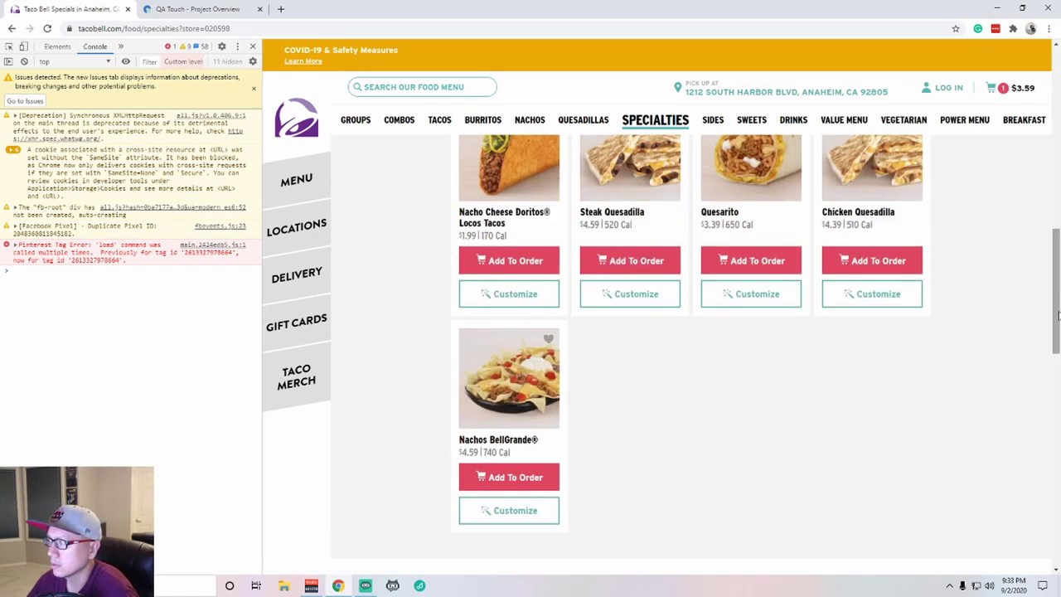
drag(1056, 308, 1056, 207)
click(628, 332)
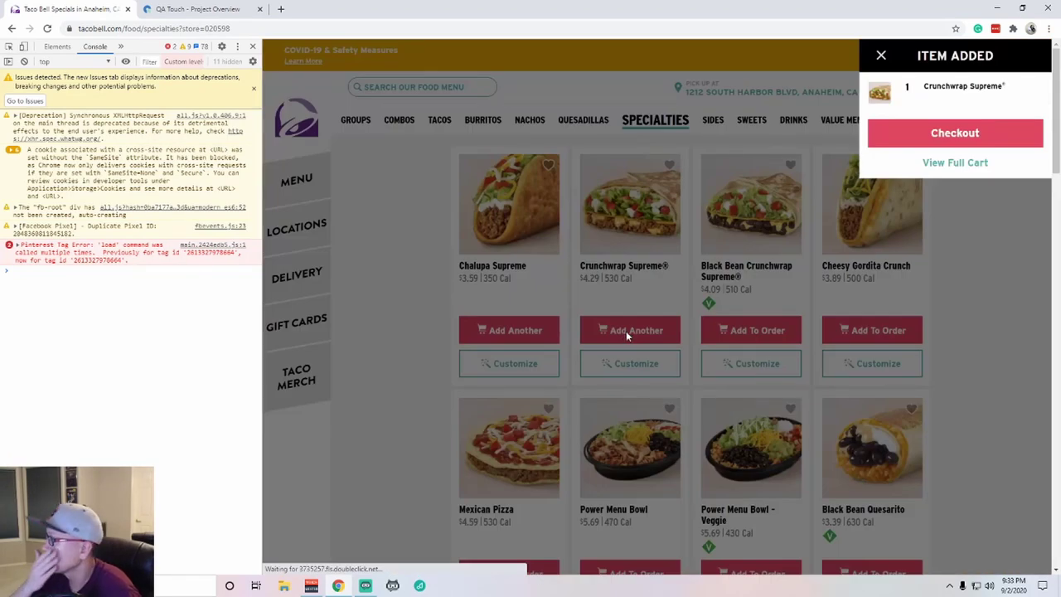
Try Checkout, go back, and open the cart showing the $7.88 total
click(947, 139)
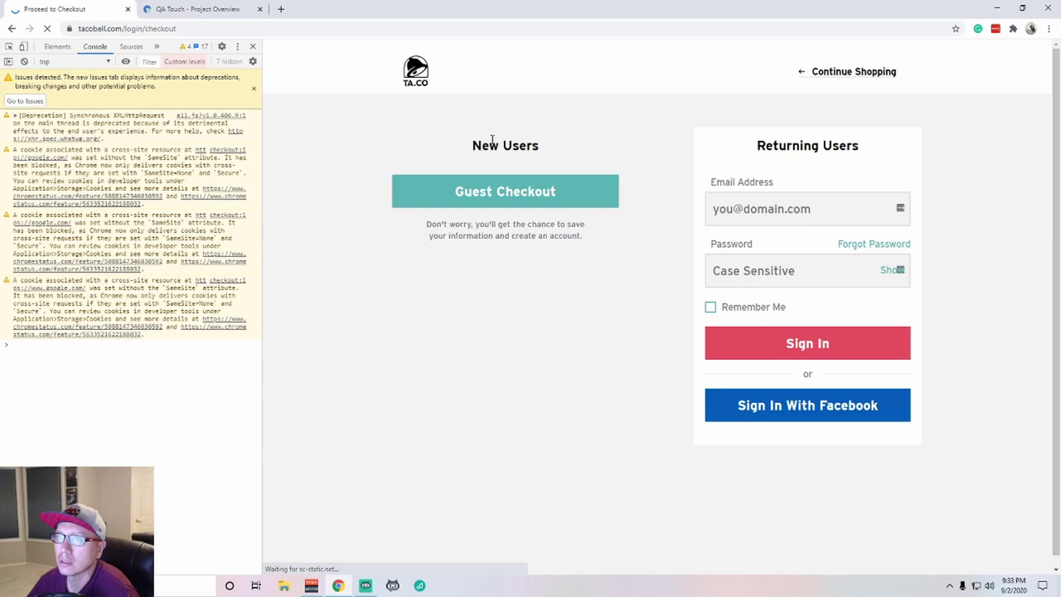
click(11, 29)
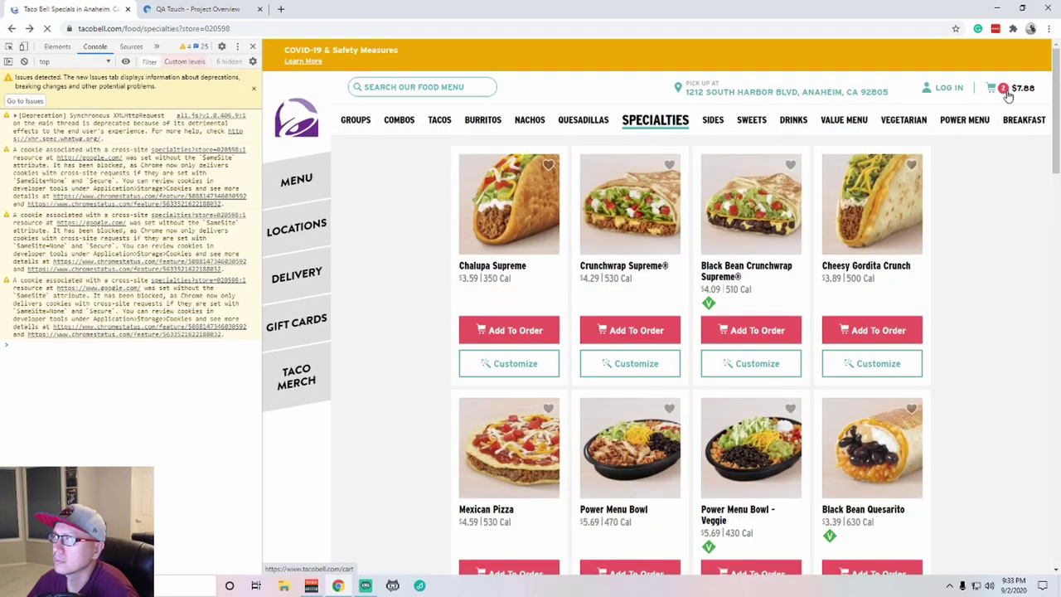
click(1006, 92)
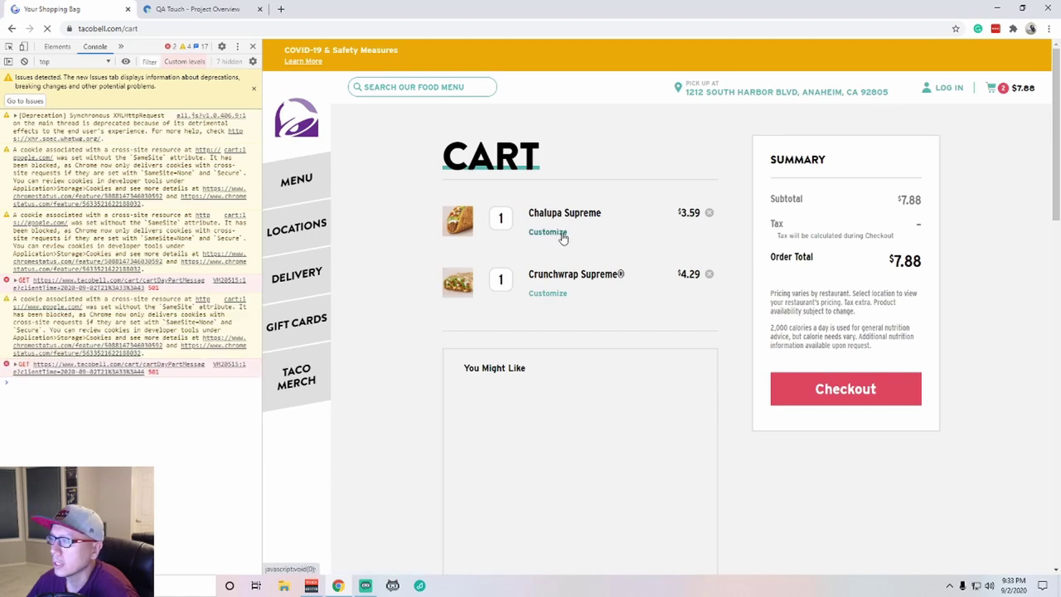
Remove the Crunchwrap Supreme from the cart
scroll(717, 410, down, 10)
scroll(746, 404, up, 10)
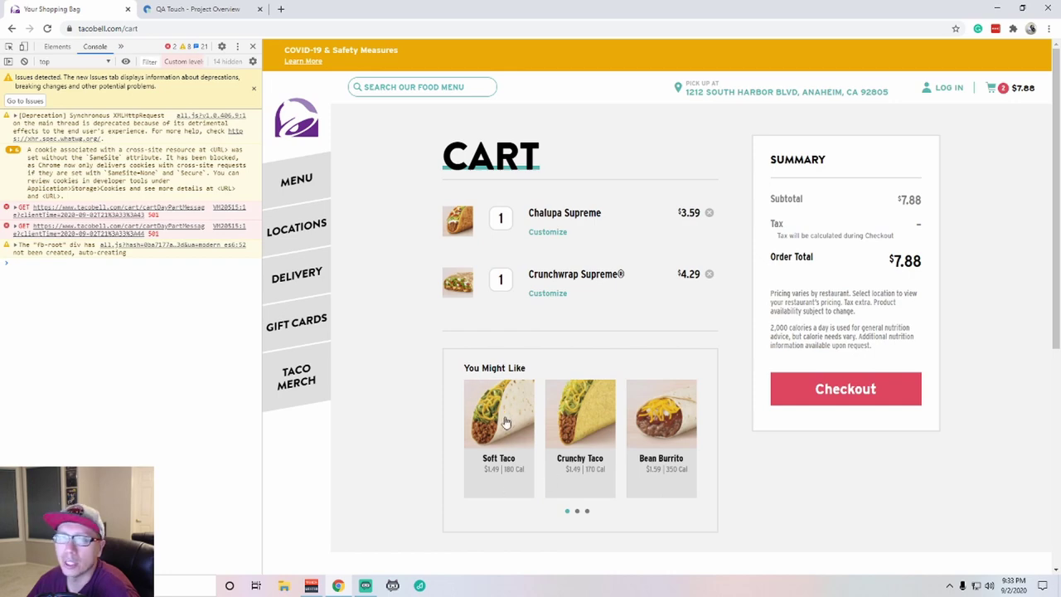
scroll(545, 431, down, 2)
scroll(546, 393, up, 2)
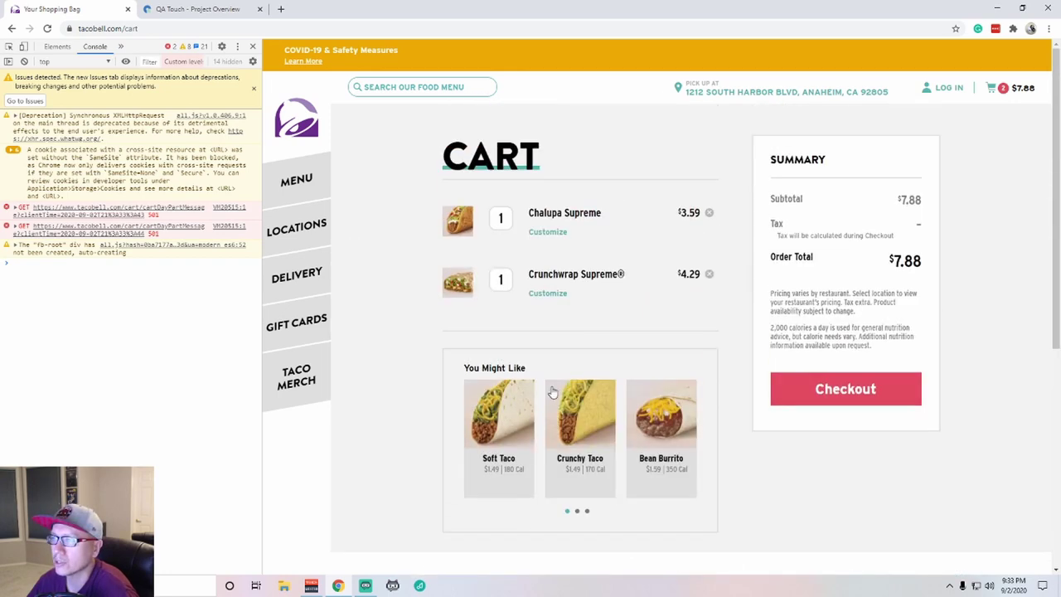
click(708, 274)
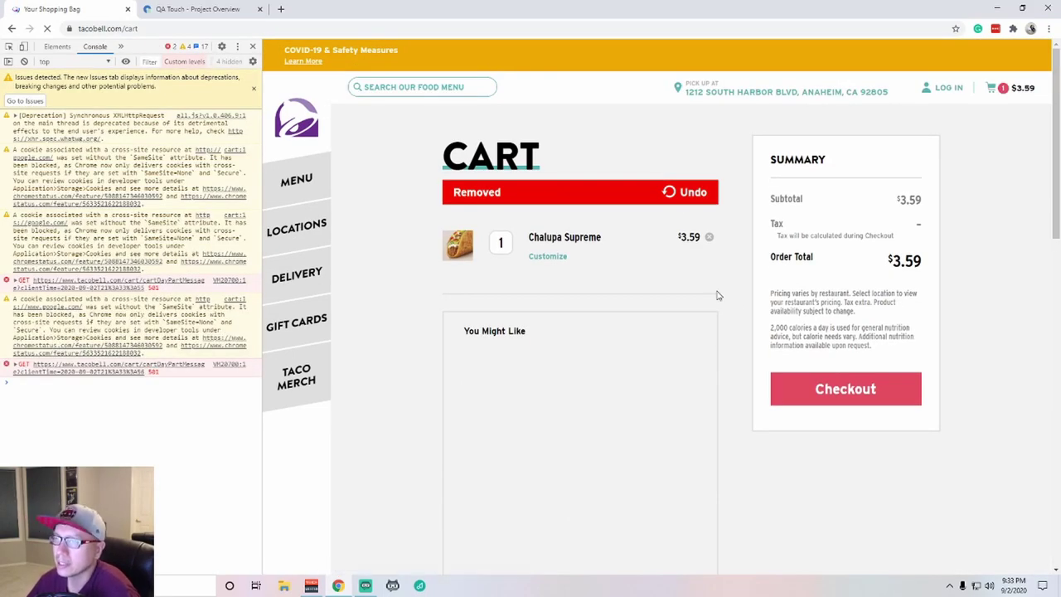
Leave the empty cart for the Our Menu categories page
scroll(743, 295, down, 3)
scroll(744, 295, up, 3)
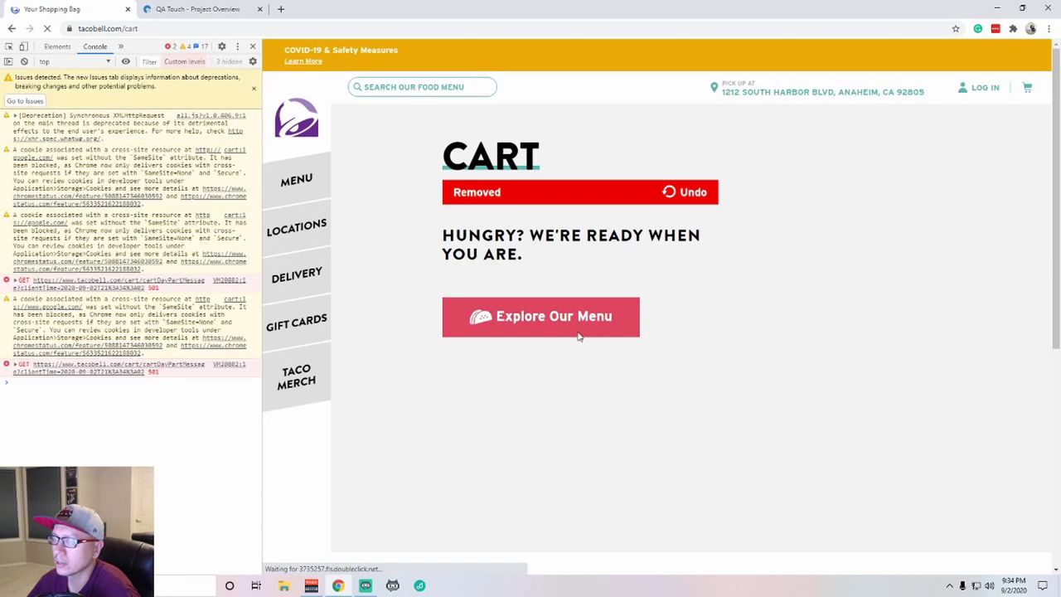
scroll(578, 336, down, 2)
scroll(627, 362, up, 2)
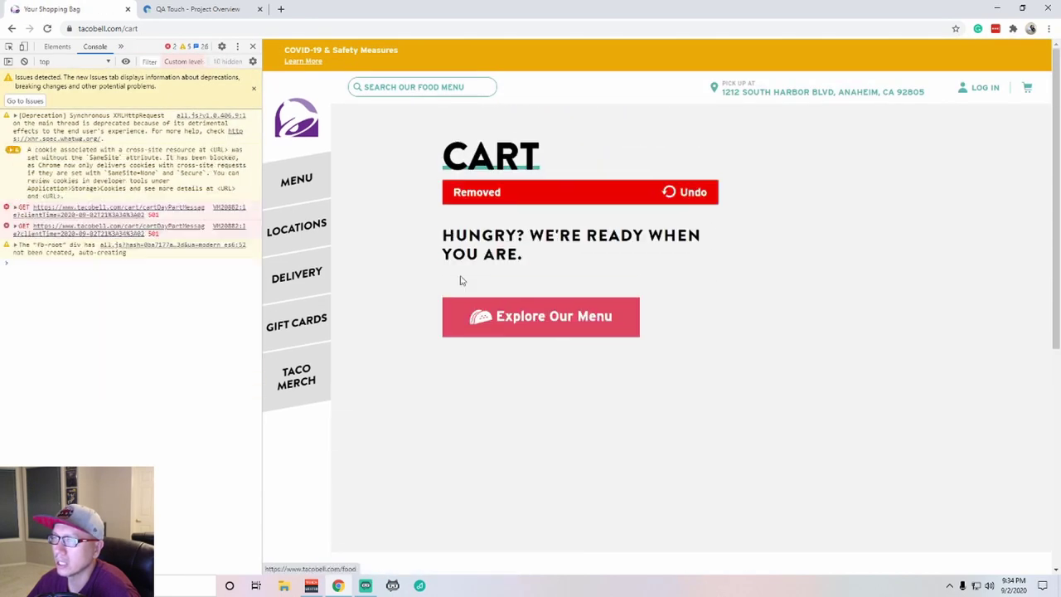
click(327, 187)
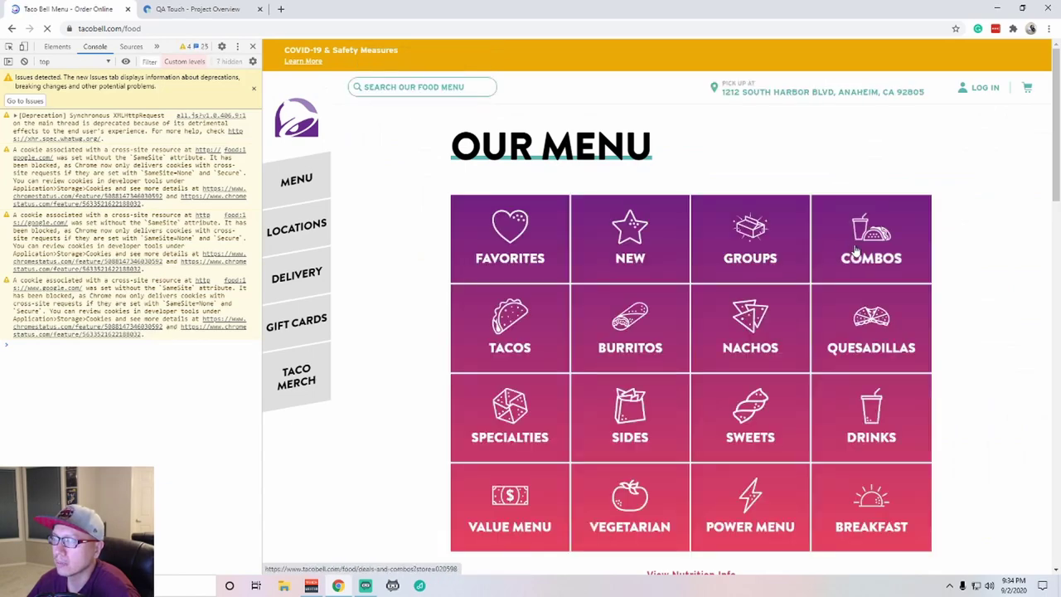
Add a Chalupa Supreme ($3.59) from Specialties and open it in the full cart
click(508, 407)
click(509, 330)
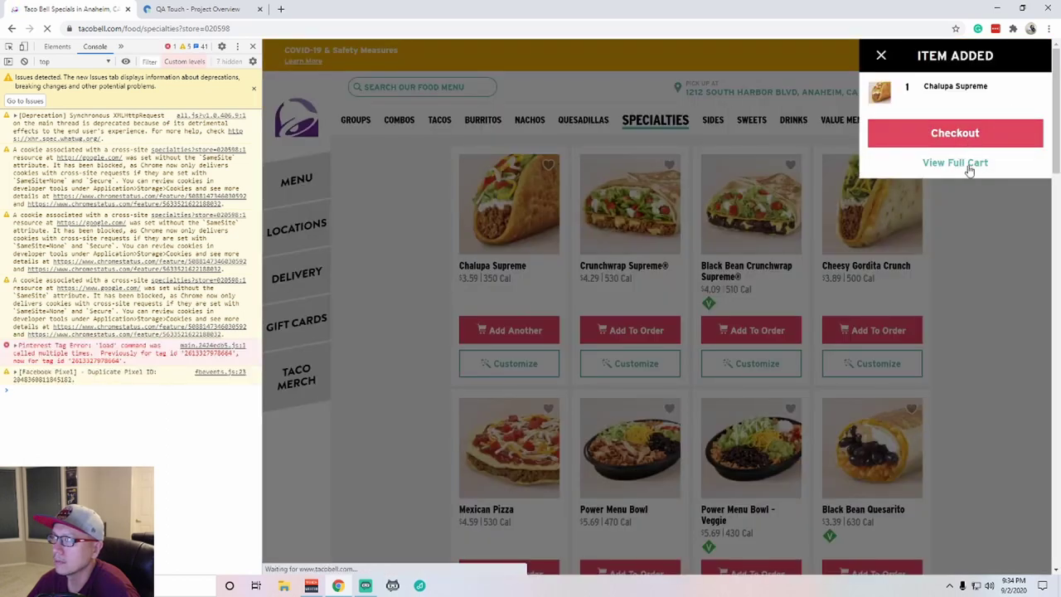
click(954, 163)
scroll(639, 348, down, 2)
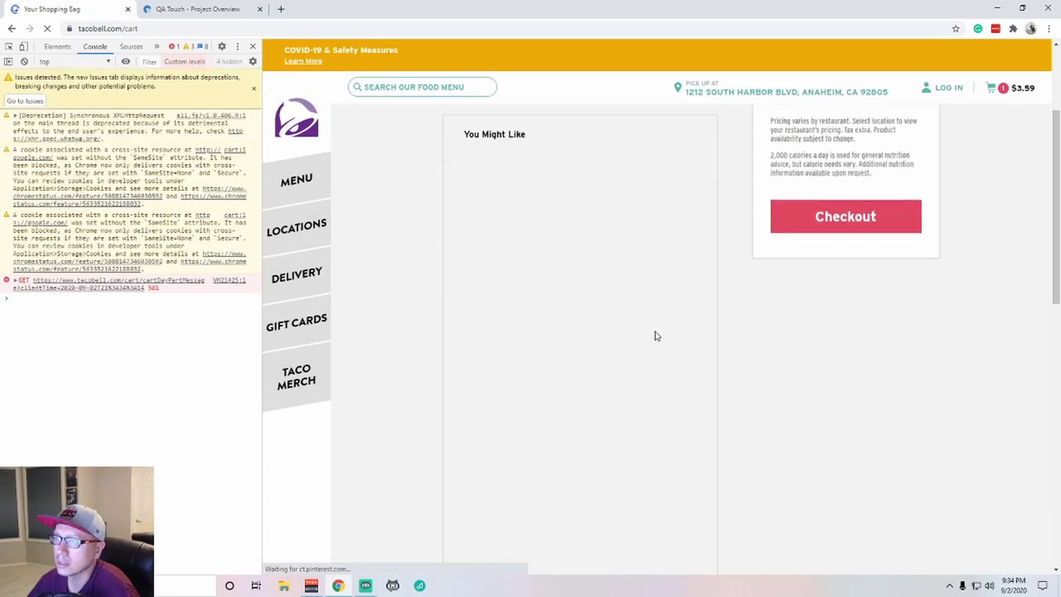
scroll(589, 230, down, 3)
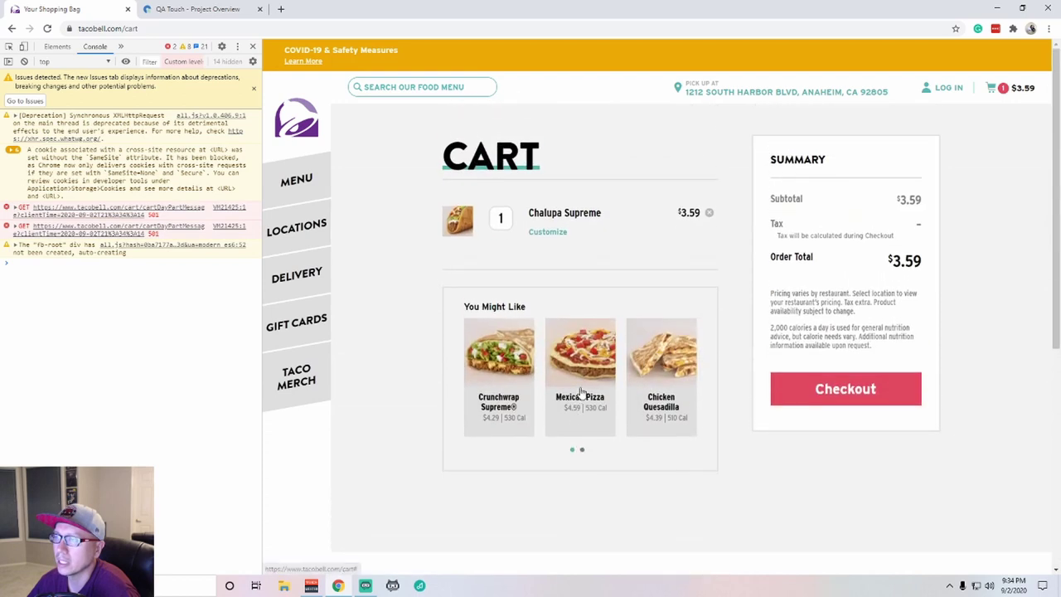
click(583, 452)
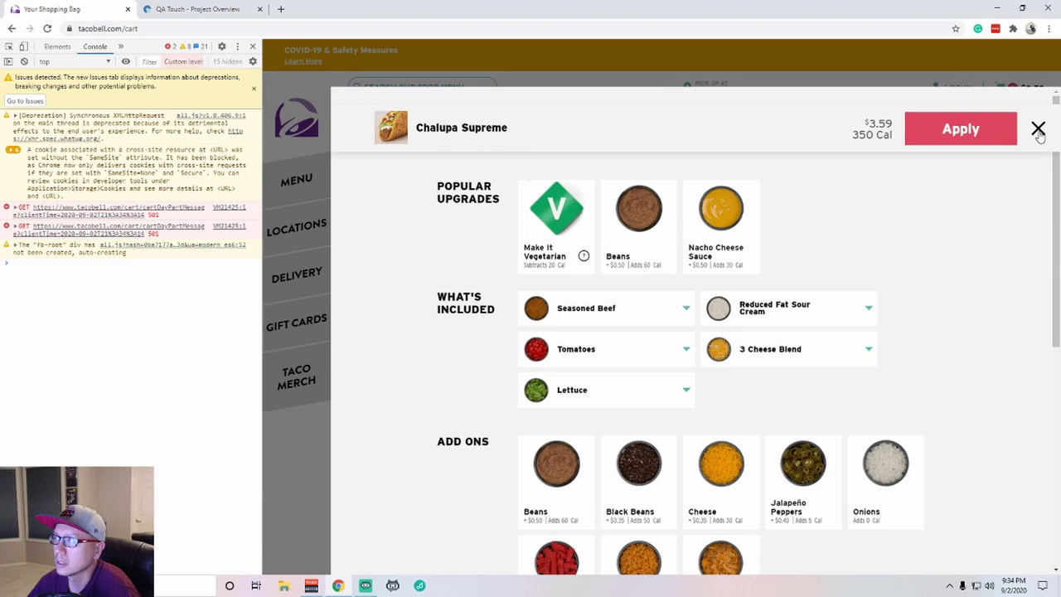
Close and reopen the Chalupa Supreme Customize modal twice, then scroll through it
click(1039, 132)
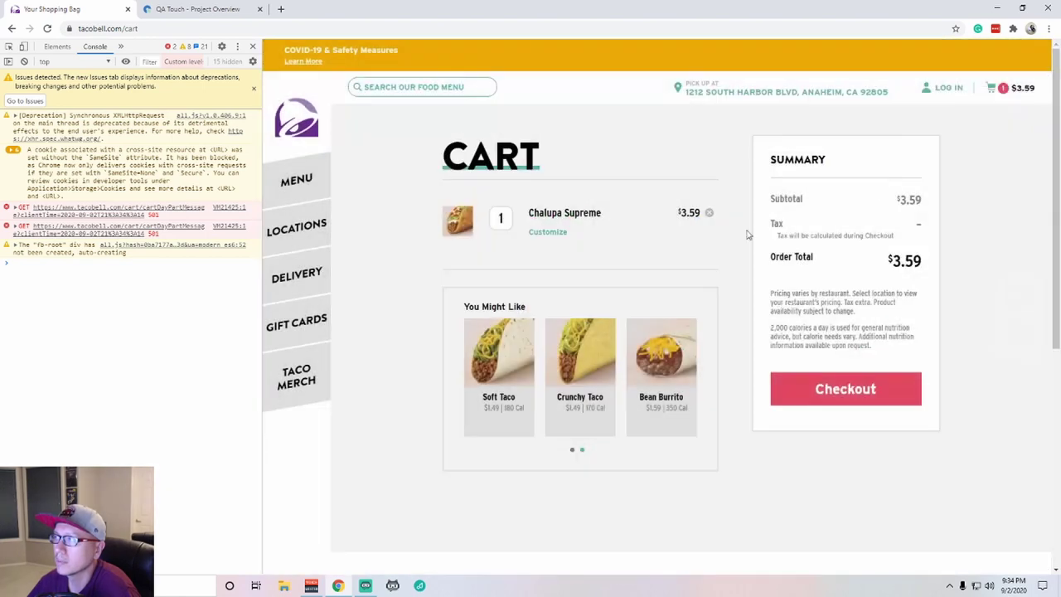
click(561, 235)
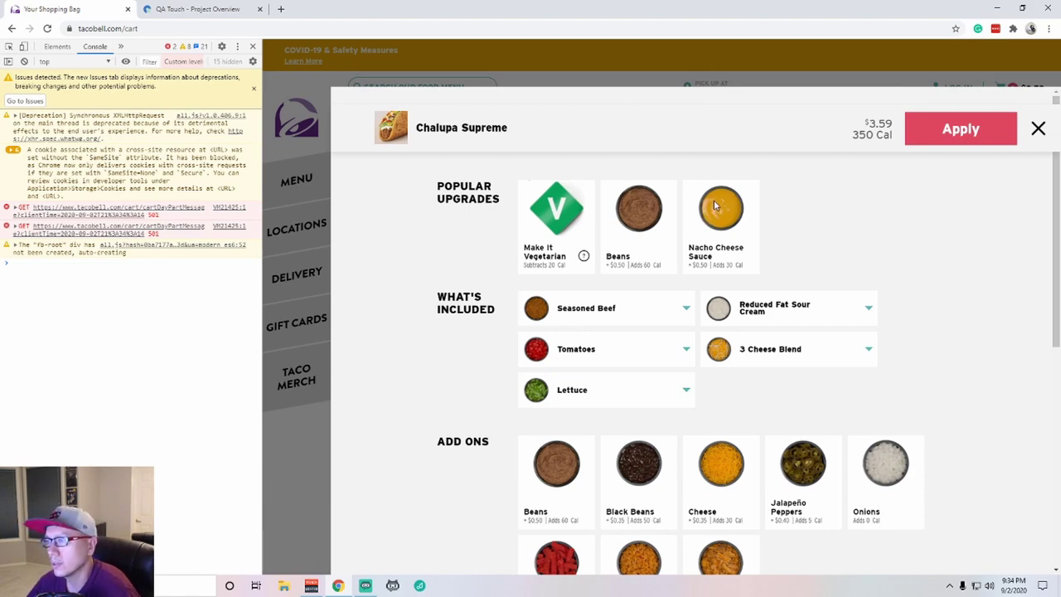
click(1039, 130)
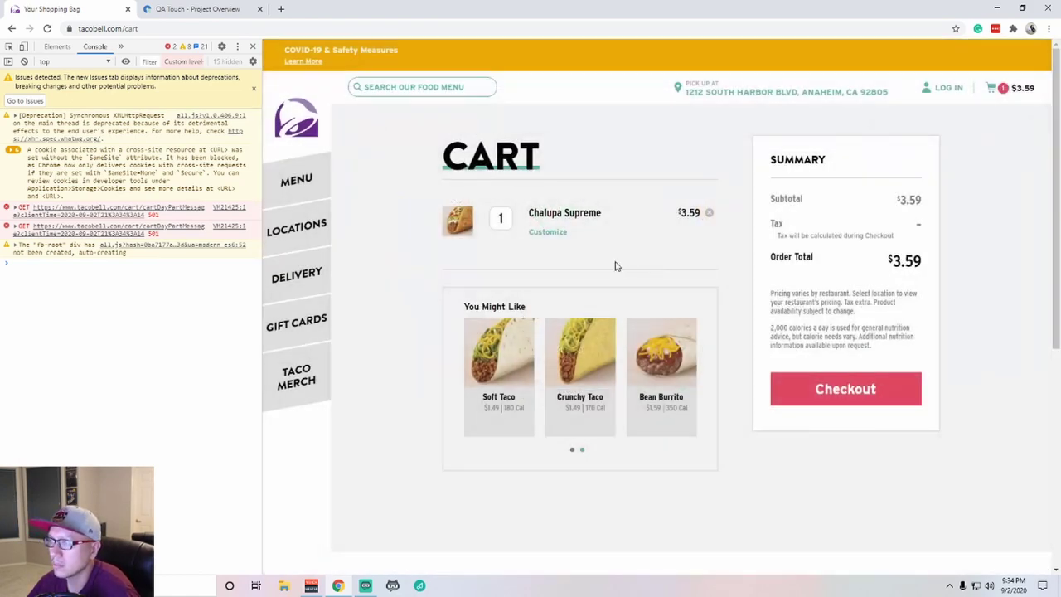
click(557, 235)
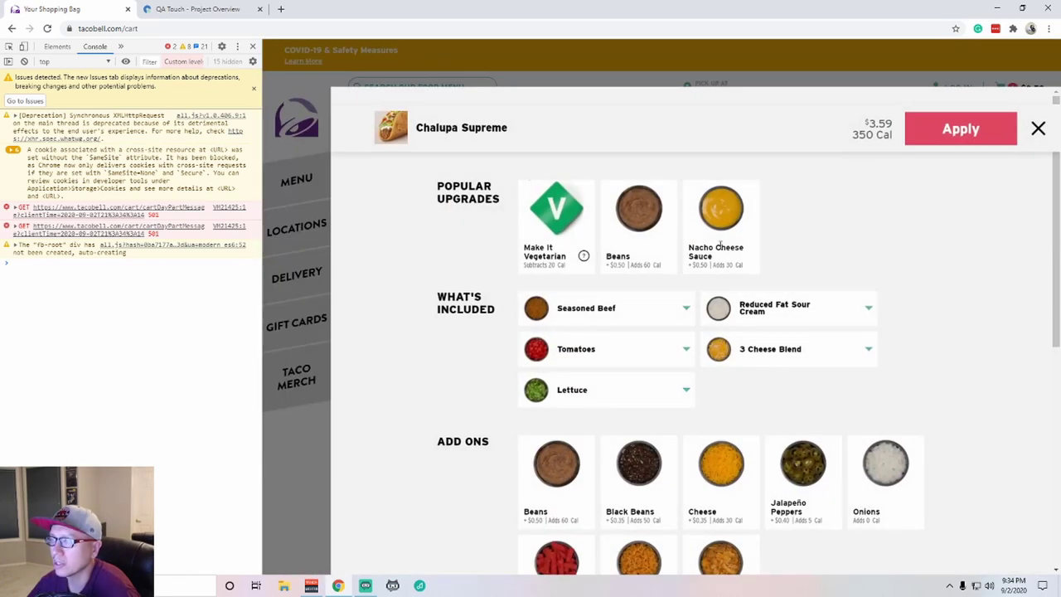
scroll(968, 267, down, 2)
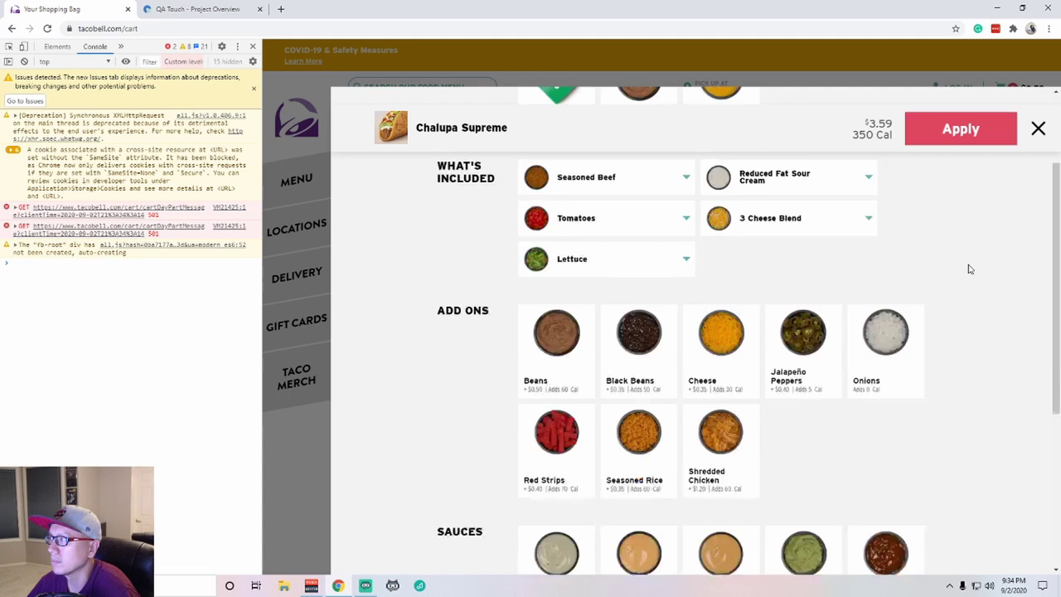
scroll(968, 267, up, 2)
scroll(968, 268, down, 2)
scroll(966, 269, up, 2)
scroll(966, 269, down, 2)
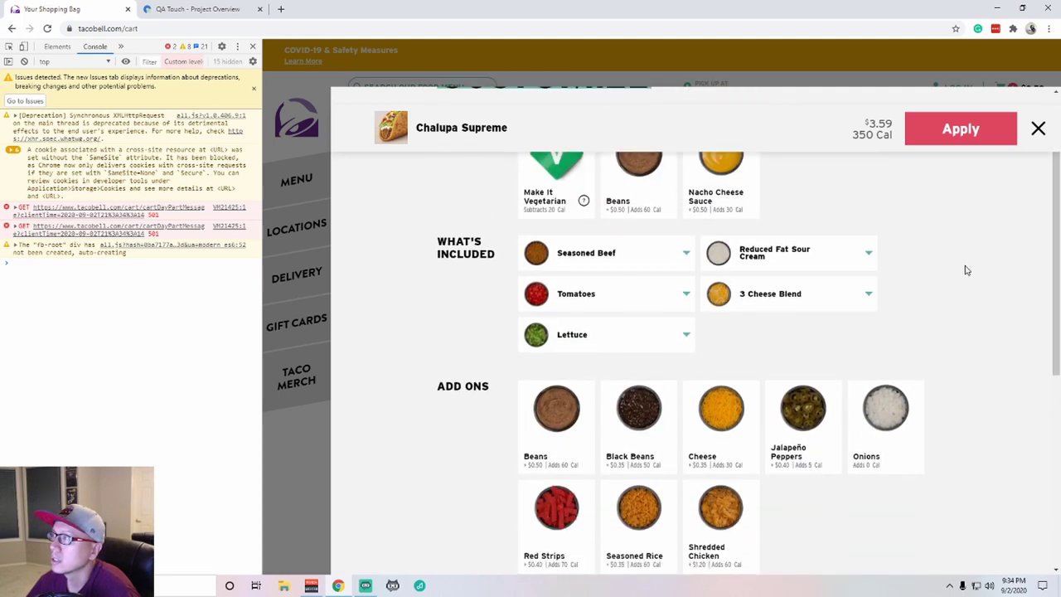
scroll(966, 269, up, 2)
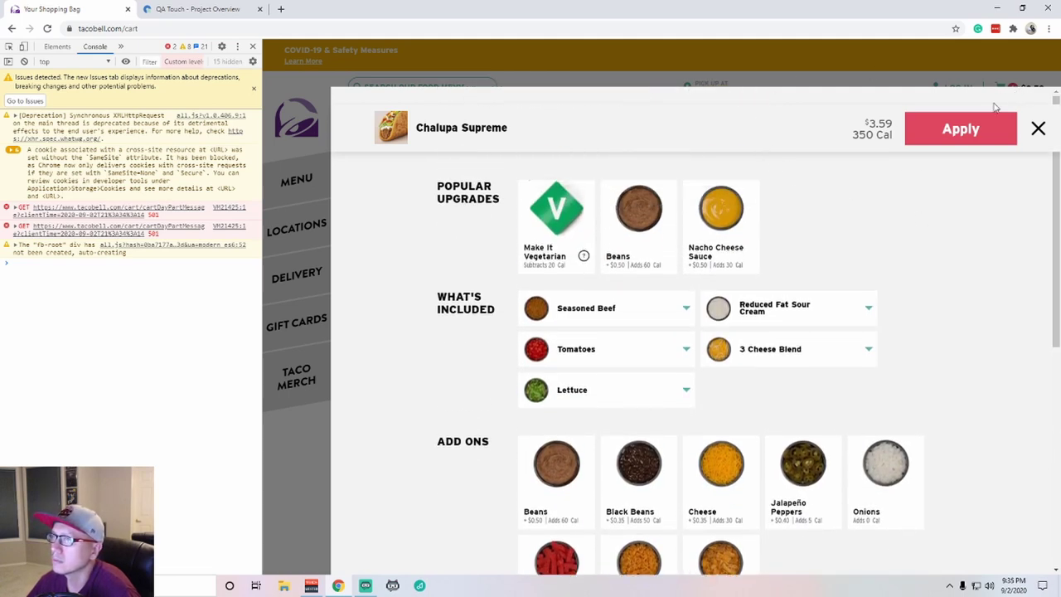
Hide the developer tools to view the Customize modal at full page width
click(252, 47)
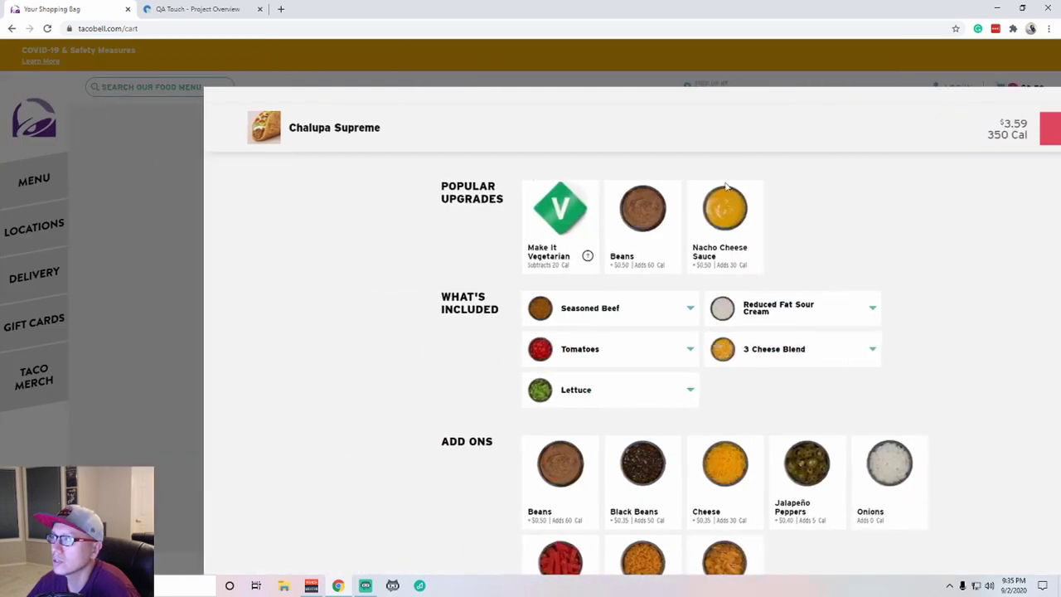
scroll(936, 214, down, 1)
scroll(936, 214, up, 1)
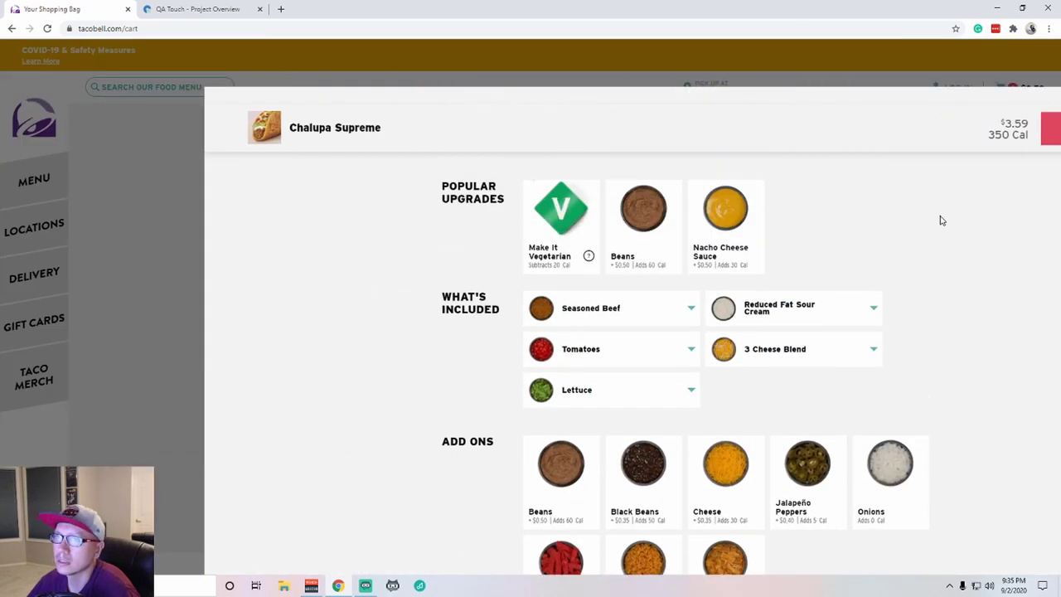
scroll(941, 213, down, 2)
scroll(941, 213, up, 2)
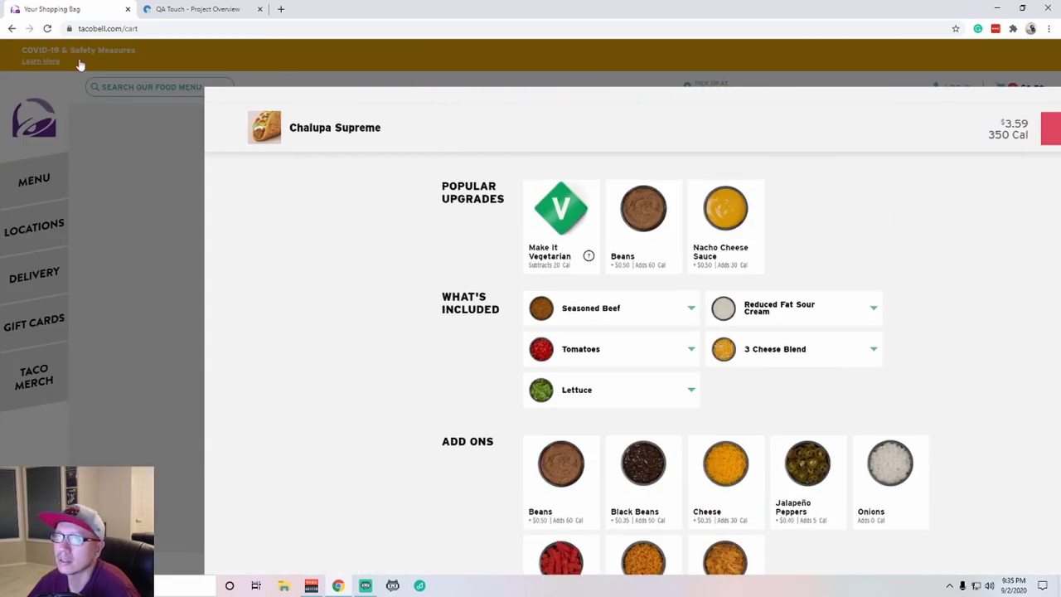
Restore and re-maximize the browser, screenshot the misaligned modal, then switch to QA Touch
double_click(406, 5)
double_click(742, 4)
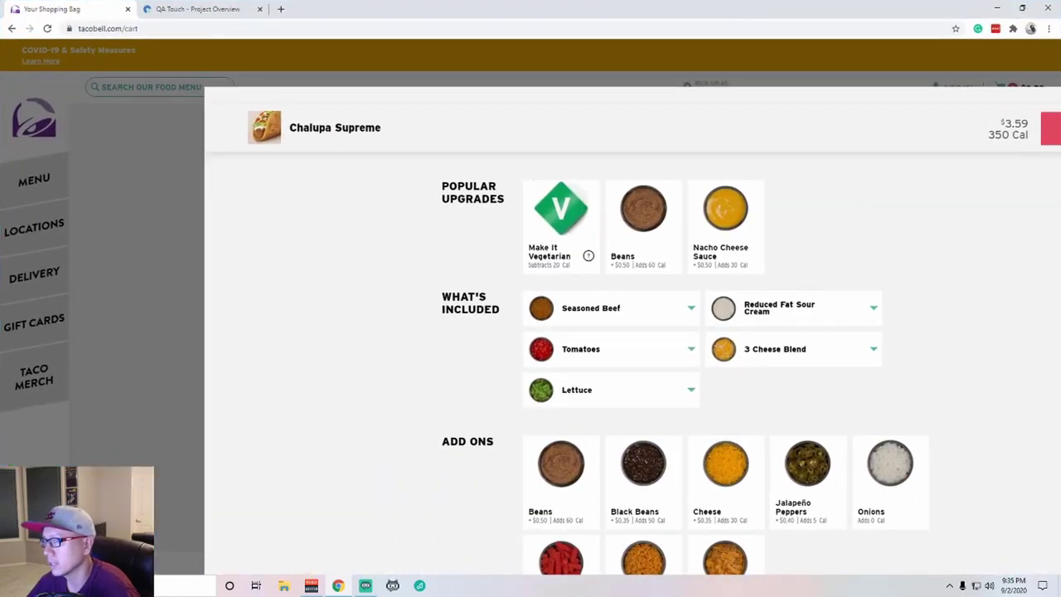
key(Print)
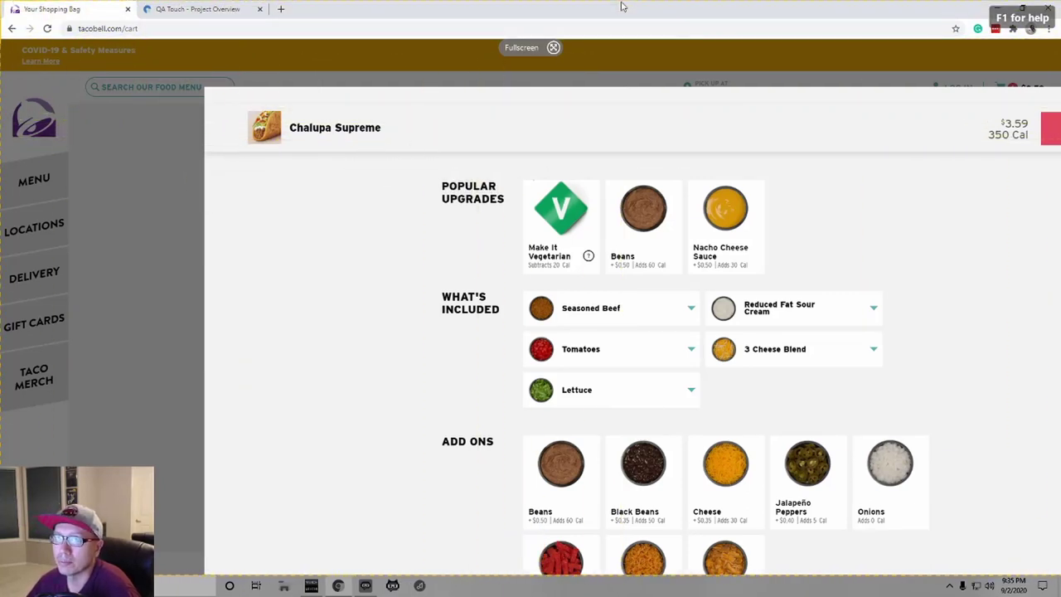
key(Escape)
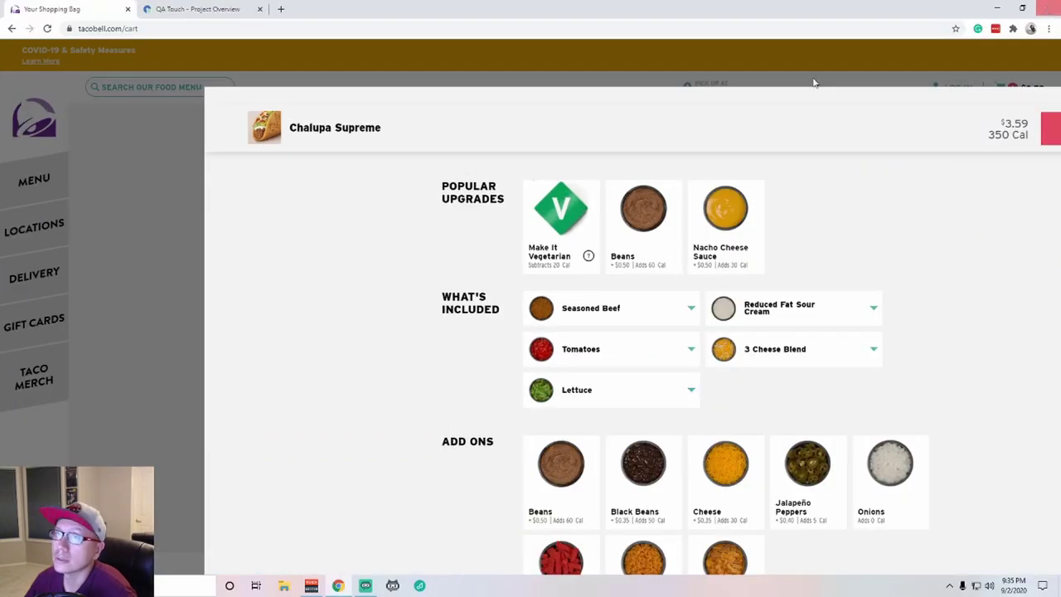
click(191, 10)
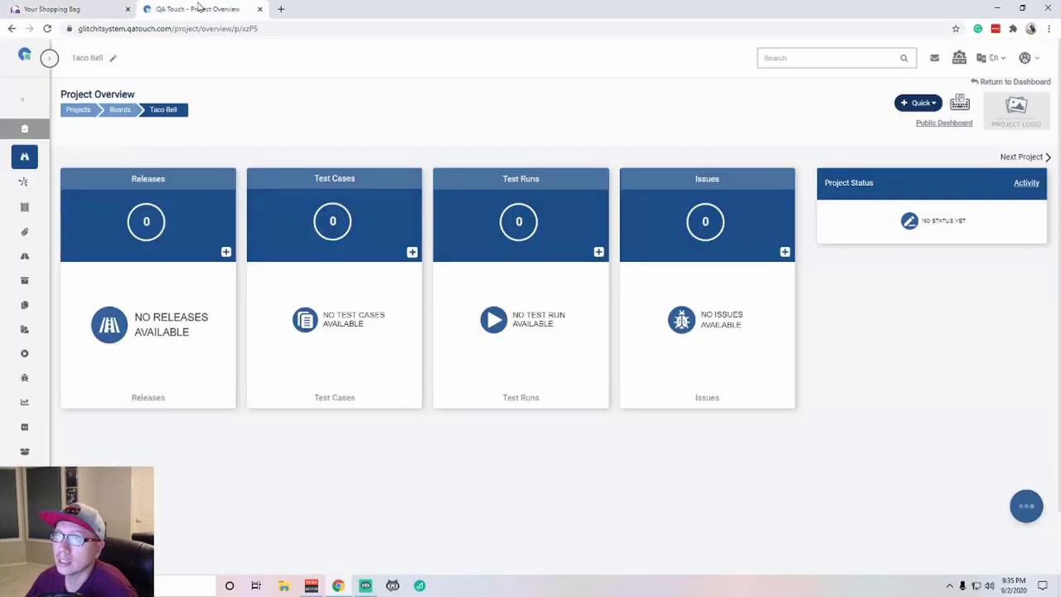
Start a new issue titled 'Misaligned Modal' with High priority
click(784, 251)
click(450, 104)
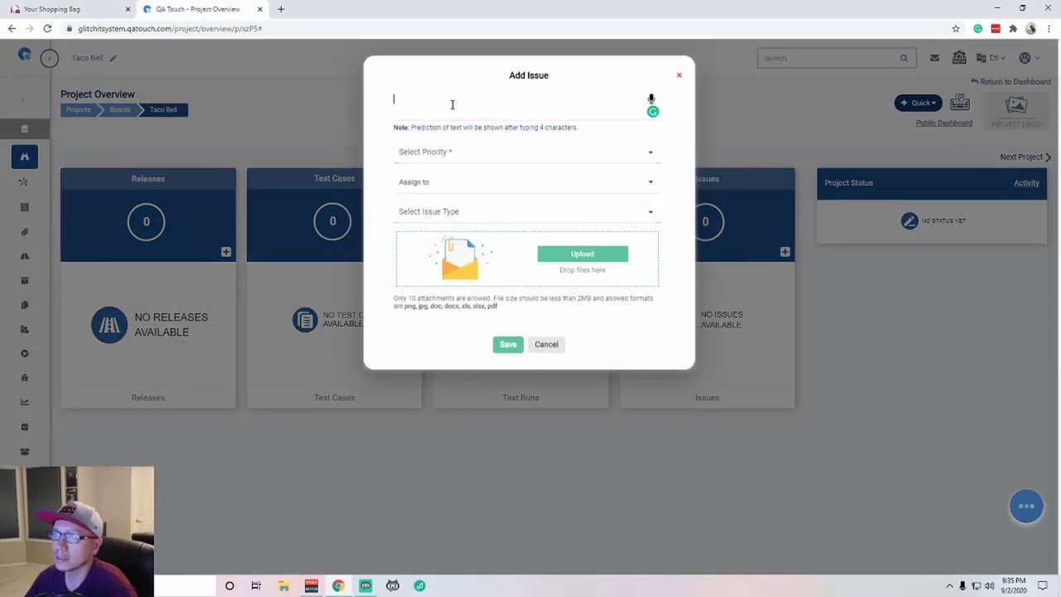
text(Misaligned Modal)
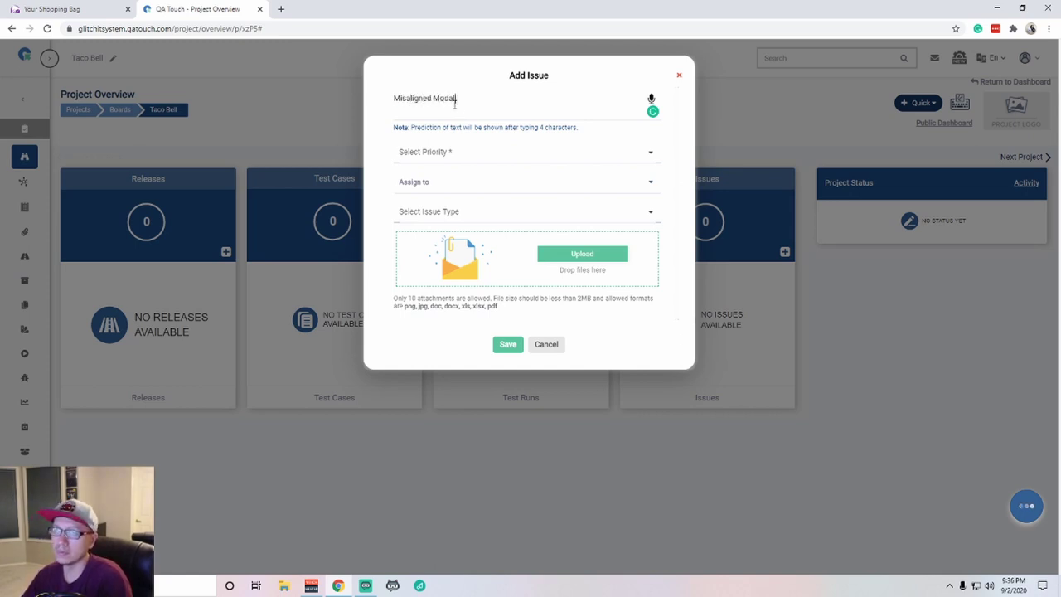
click(475, 151)
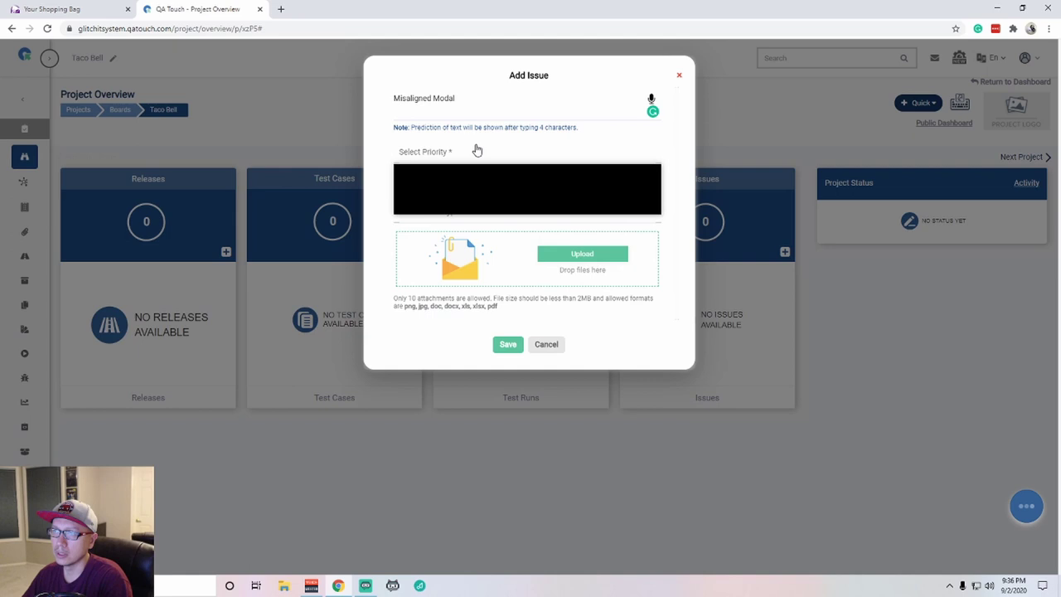
click(431, 193)
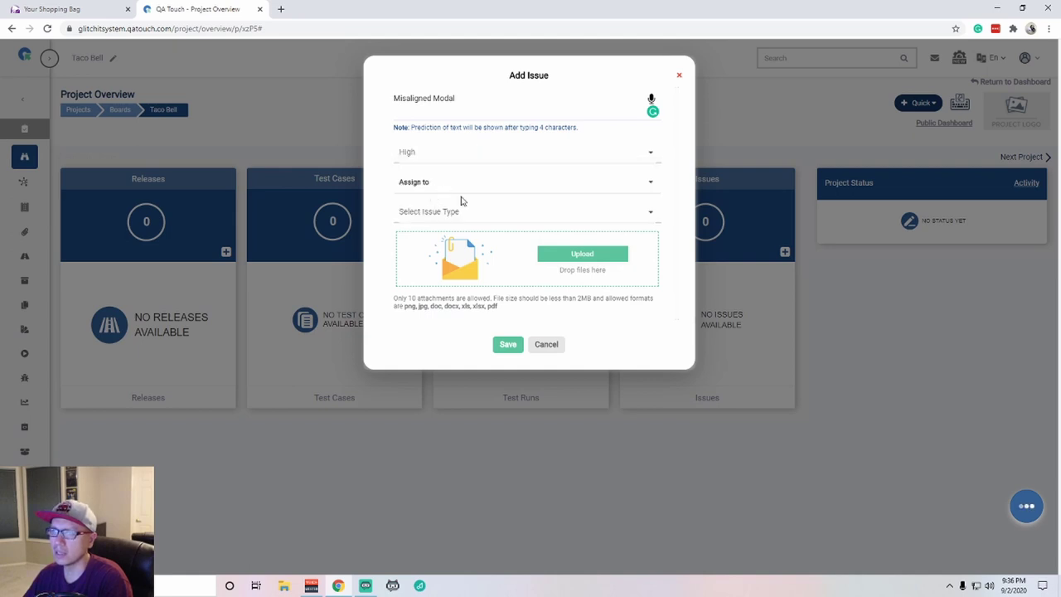
Attach the screenshot from Desktop\TacoBell and save the issue
click(588, 259)
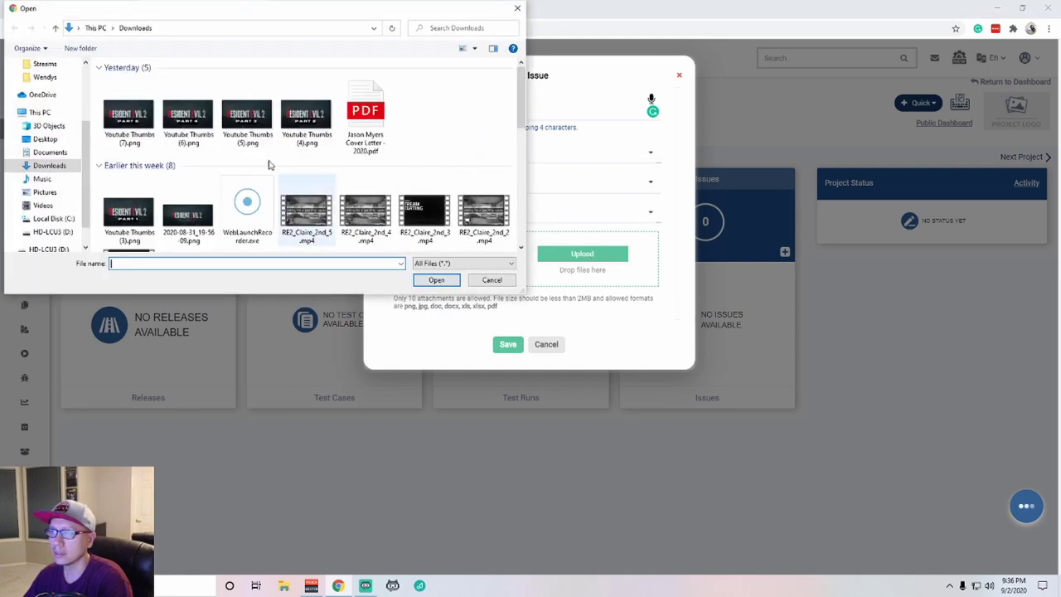
scroll(53, 101, up, 3)
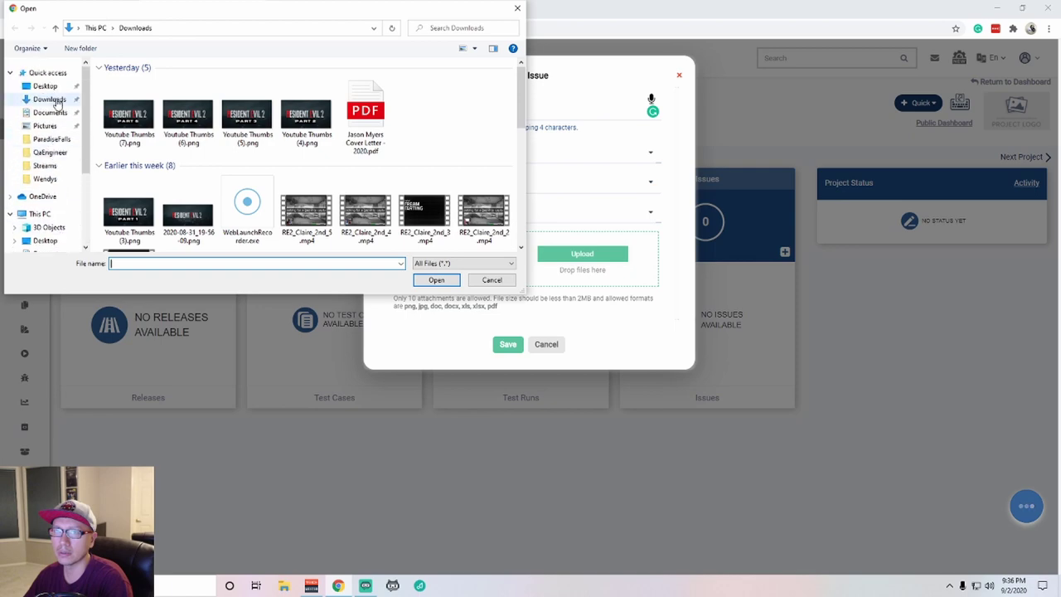
click(46, 85)
double_click(139, 84)
click(133, 103)
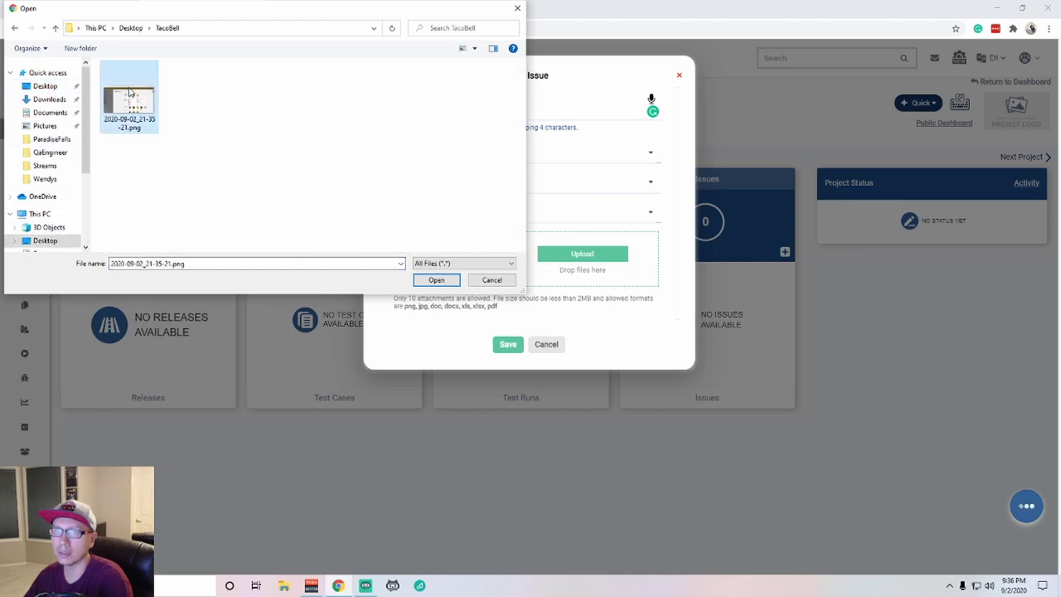
click(436, 280)
click(505, 359)
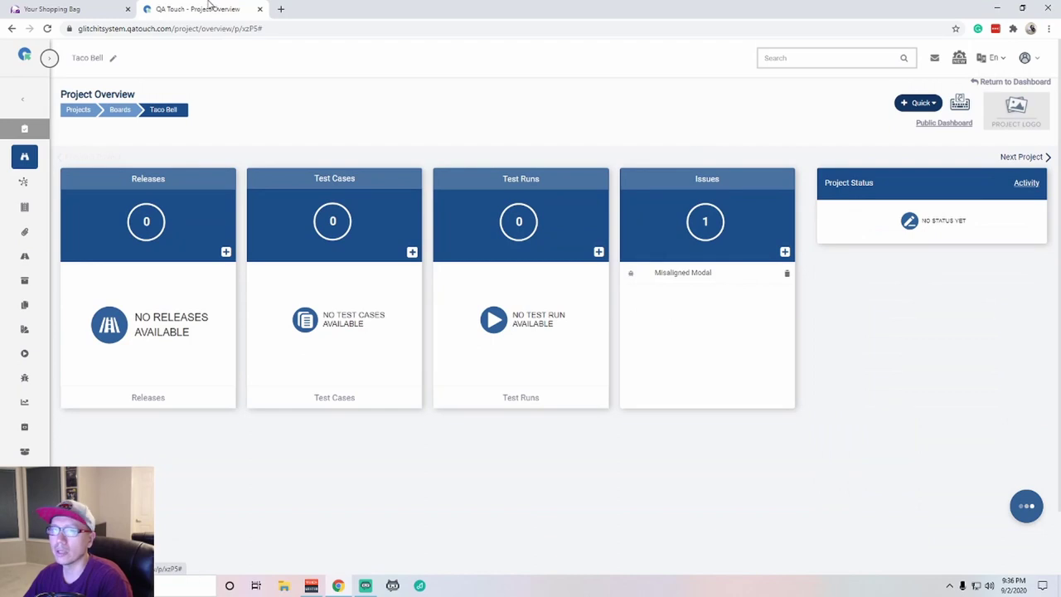
Return to the shopping bag and scroll the Chalupa Supreme modal to Sauces and Styles
click(62, 6)
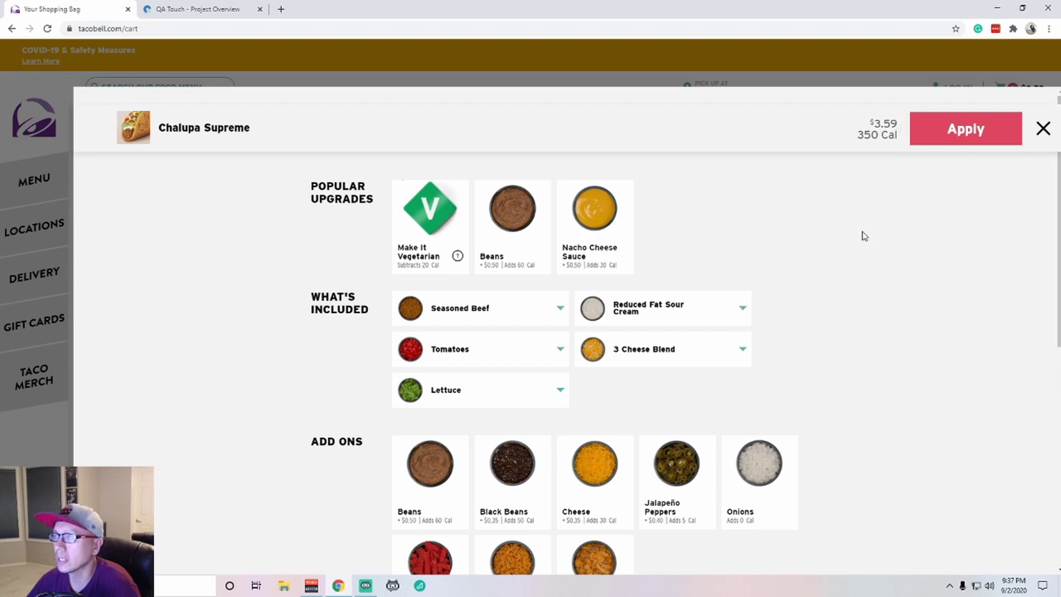
scroll(860, 237, down, 1)
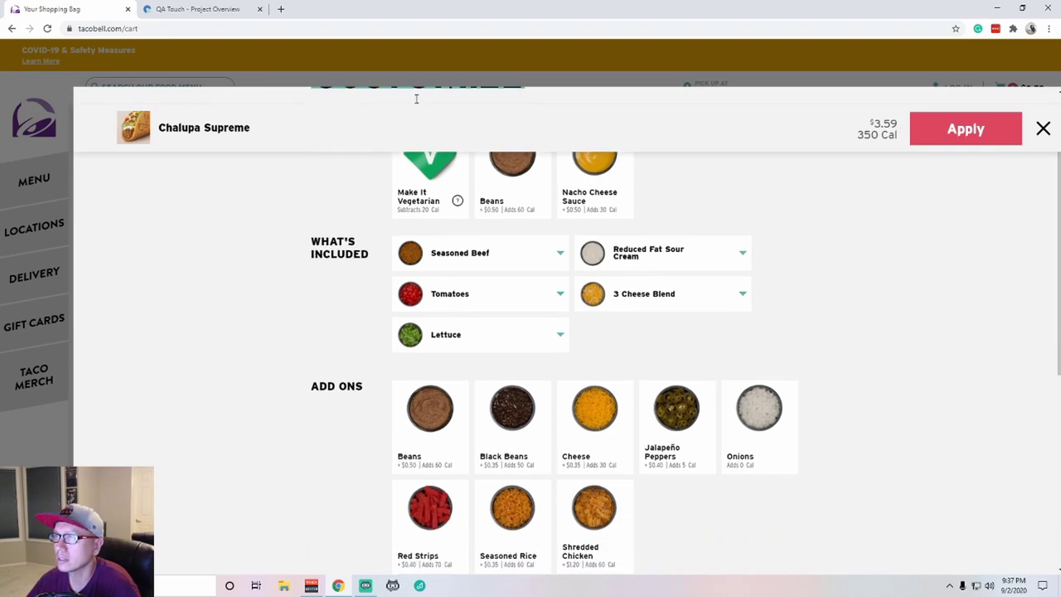
scroll(416, 99, down, 4)
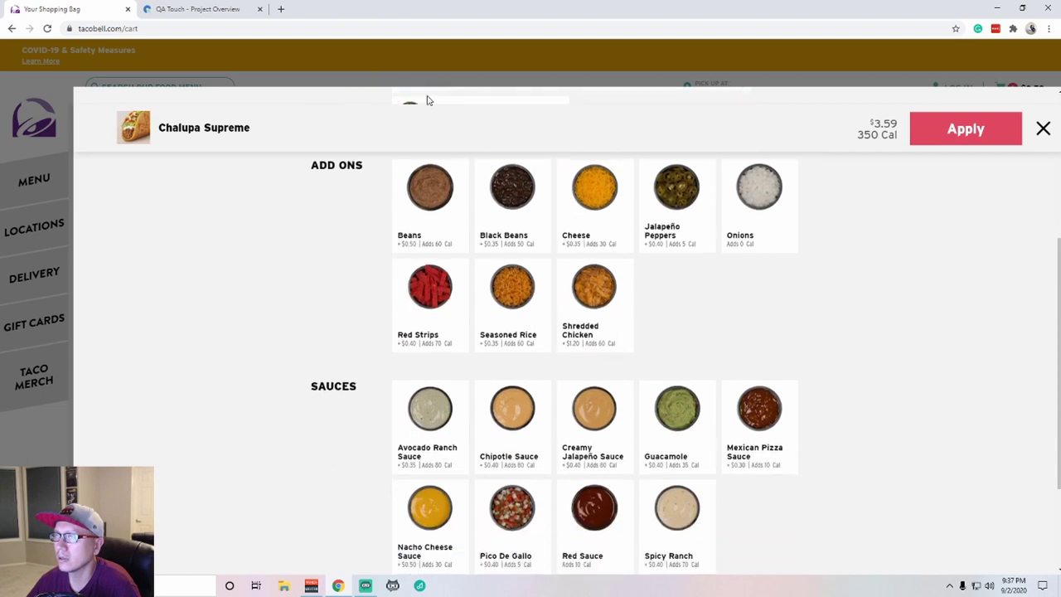
scroll(427, 101, down, 2)
scroll(428, 100, down, 1)
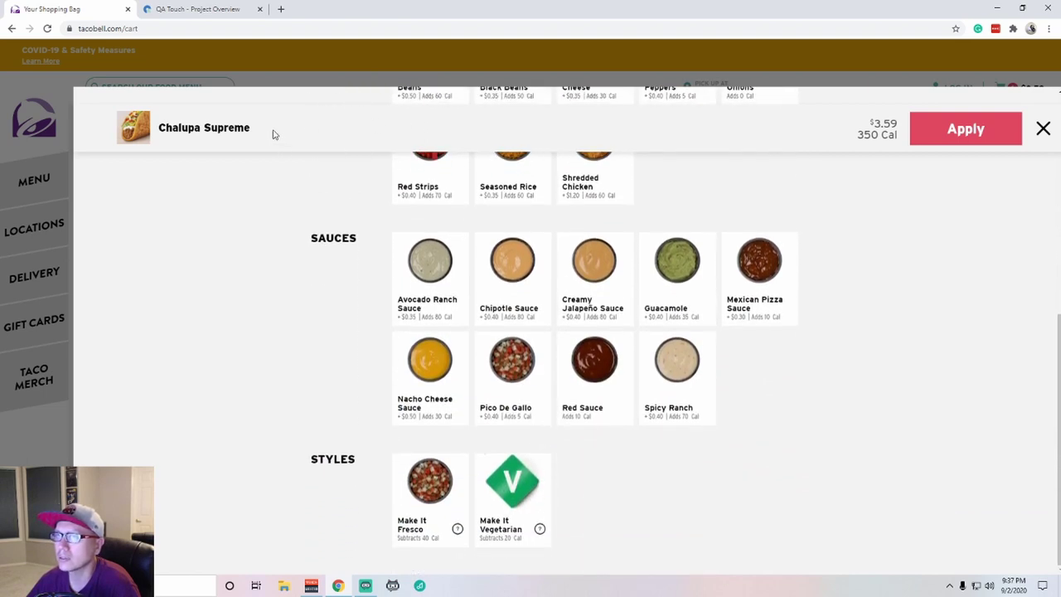
right_click(302, 124)
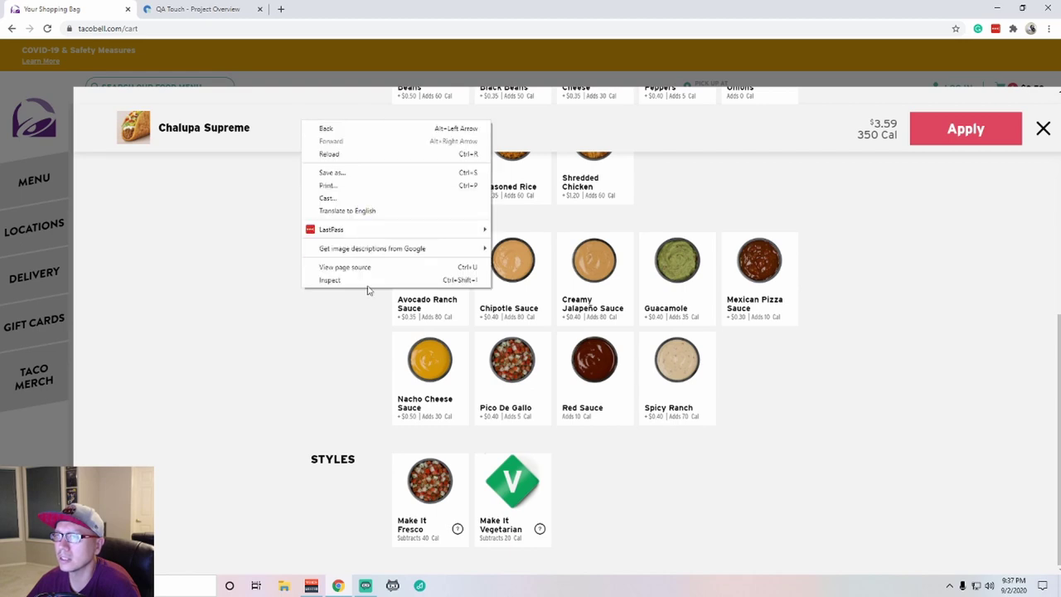
click(357, 284)
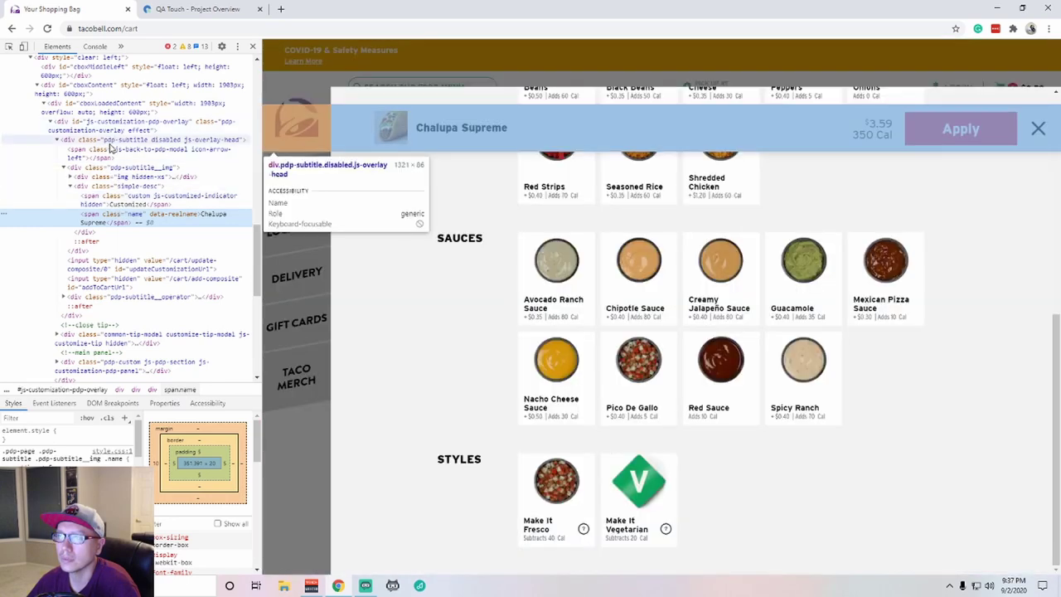
click(111, 145)
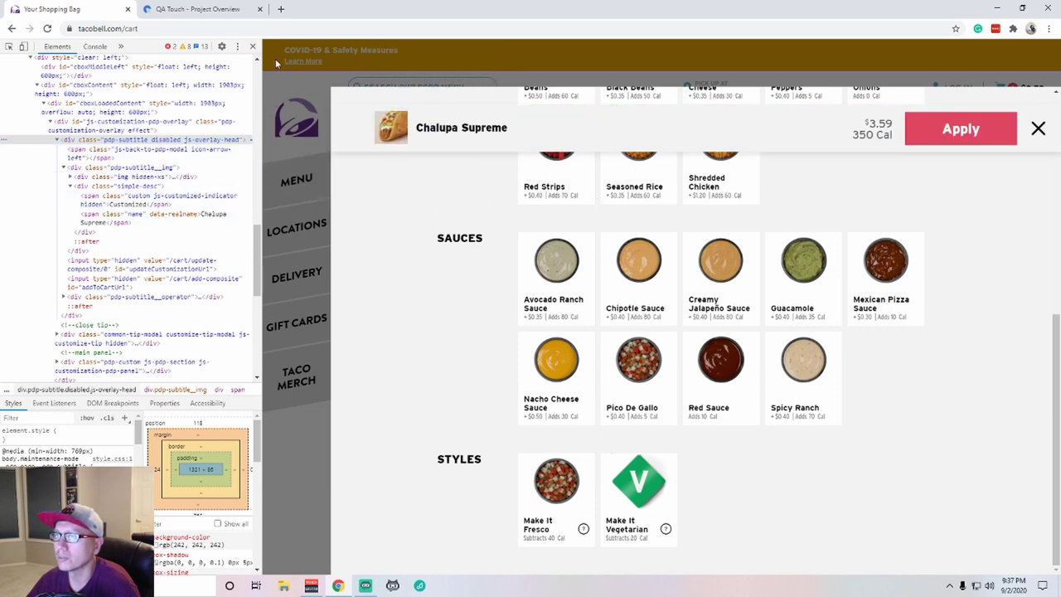
click(254, 47)
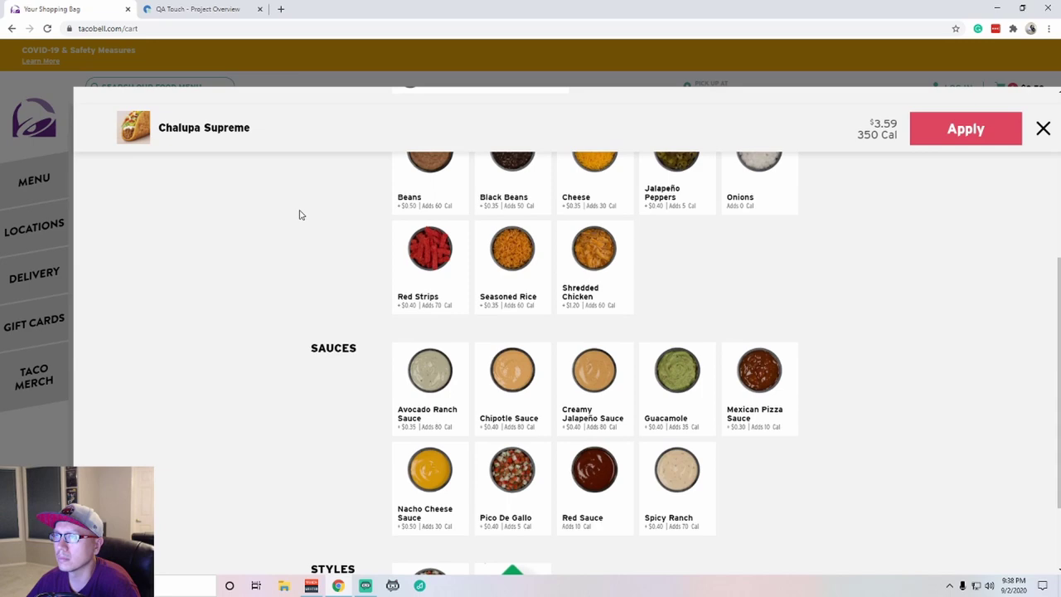
scroll(338, 207, up, 4)
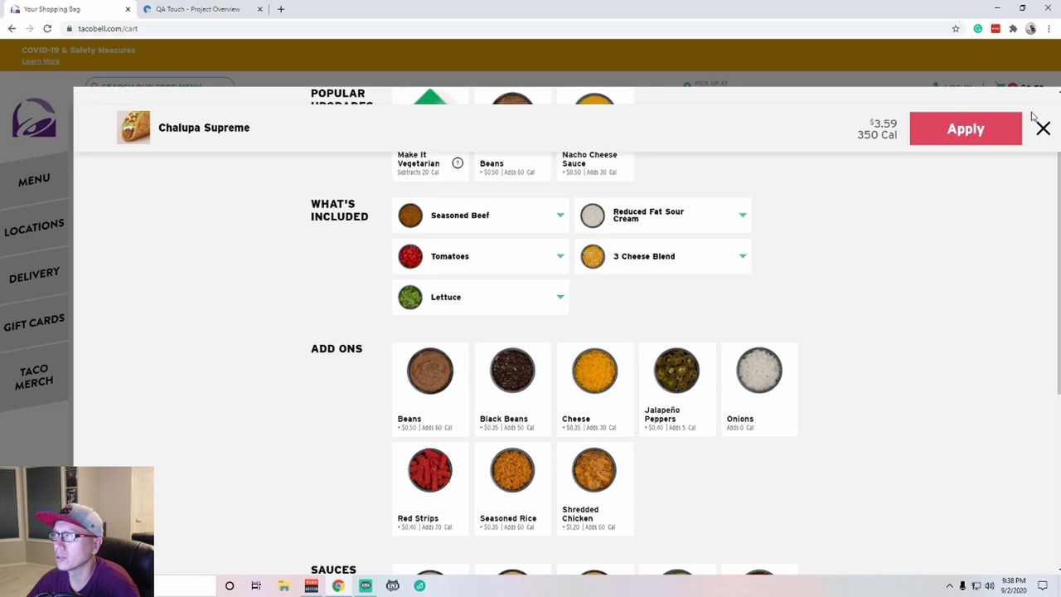
scroll(1033, 108, up, 1)
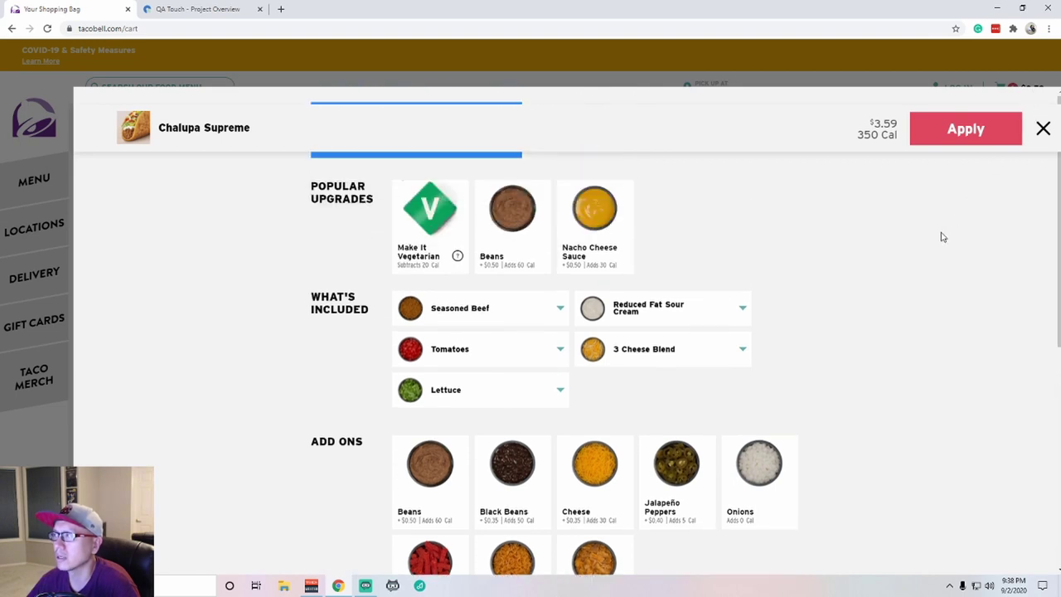
scroll(942, 237, down, 5)
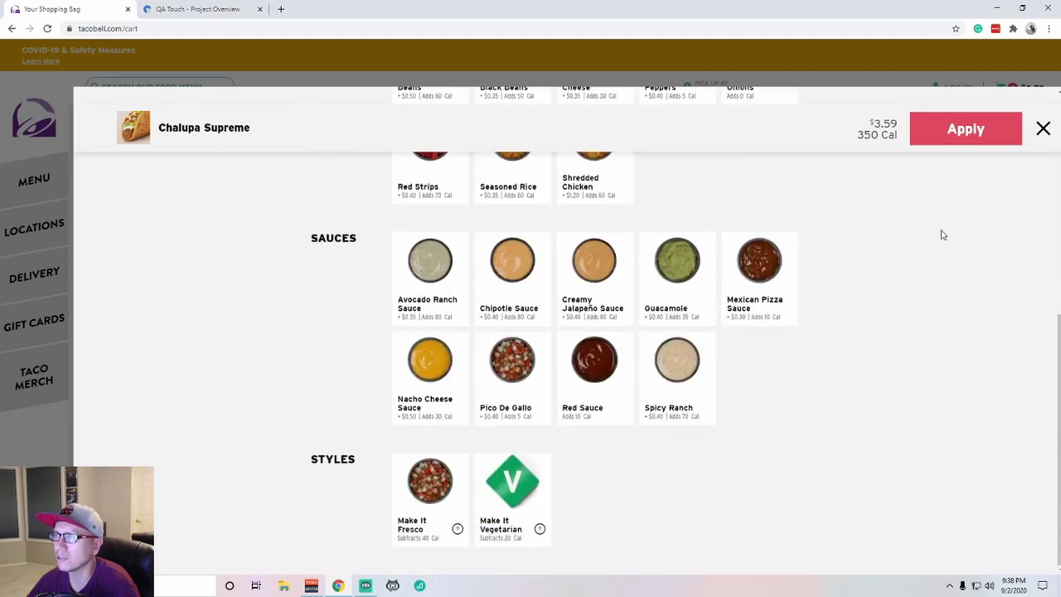
scroll(887, 220, up, 5)
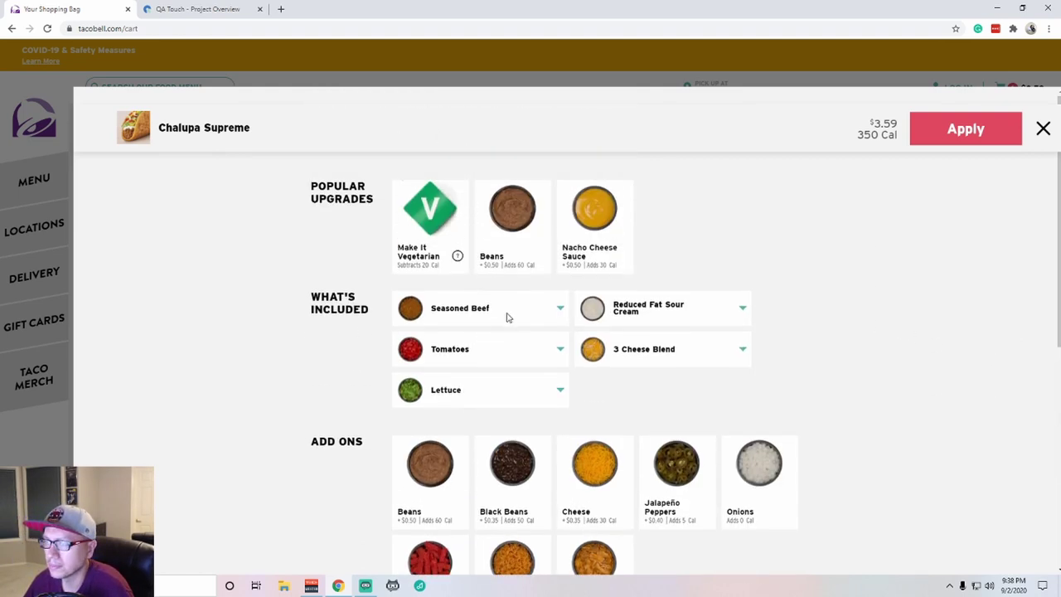
Change the Chalupa Supreme's Seasoned Beef protein to EXTRA Steak
click(508, 315)
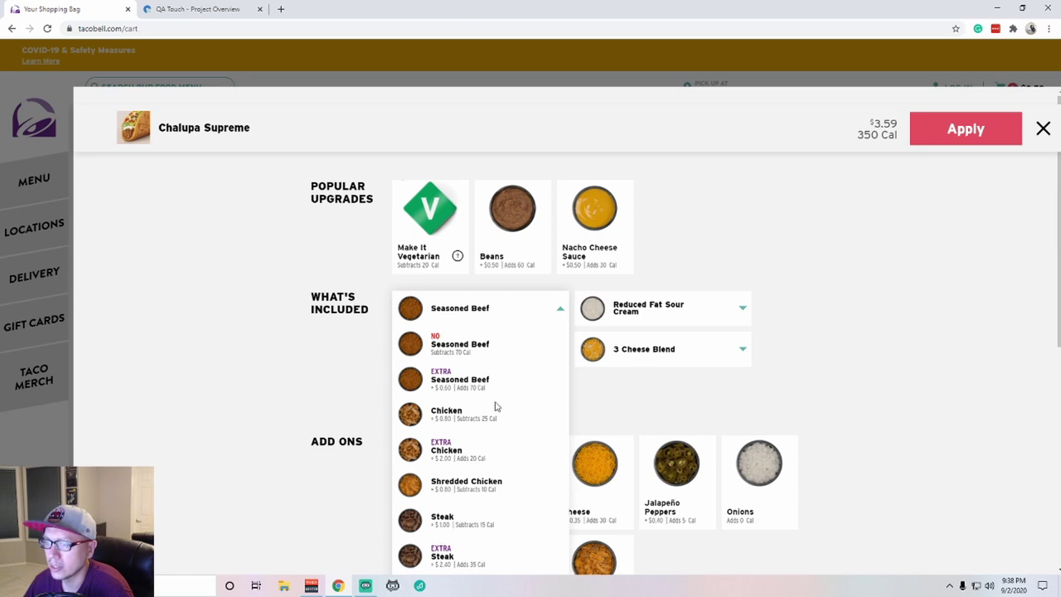
scroll(492, 375, down, 2)
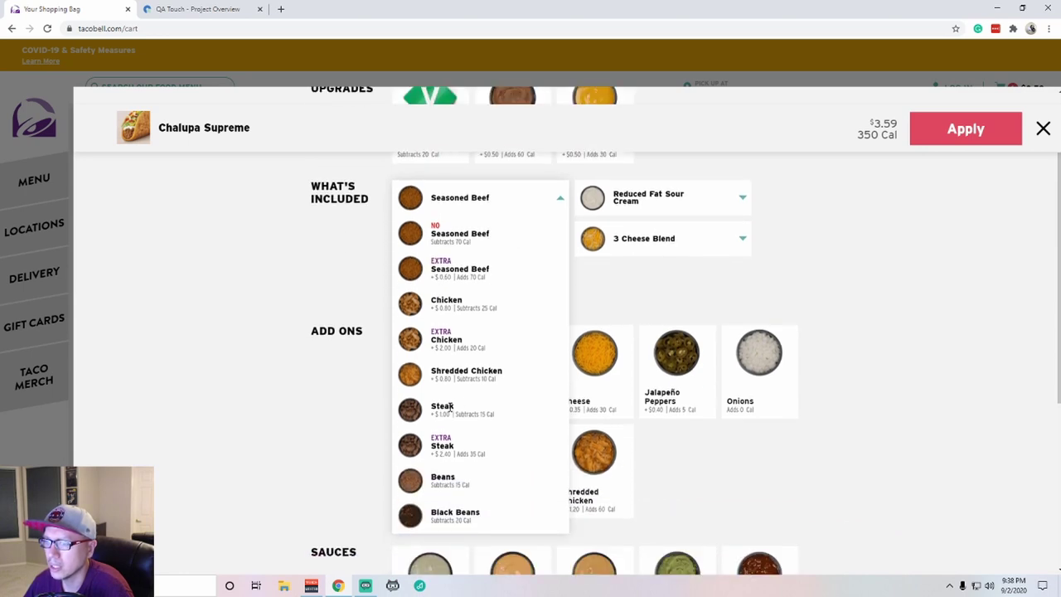
click(408, 408)
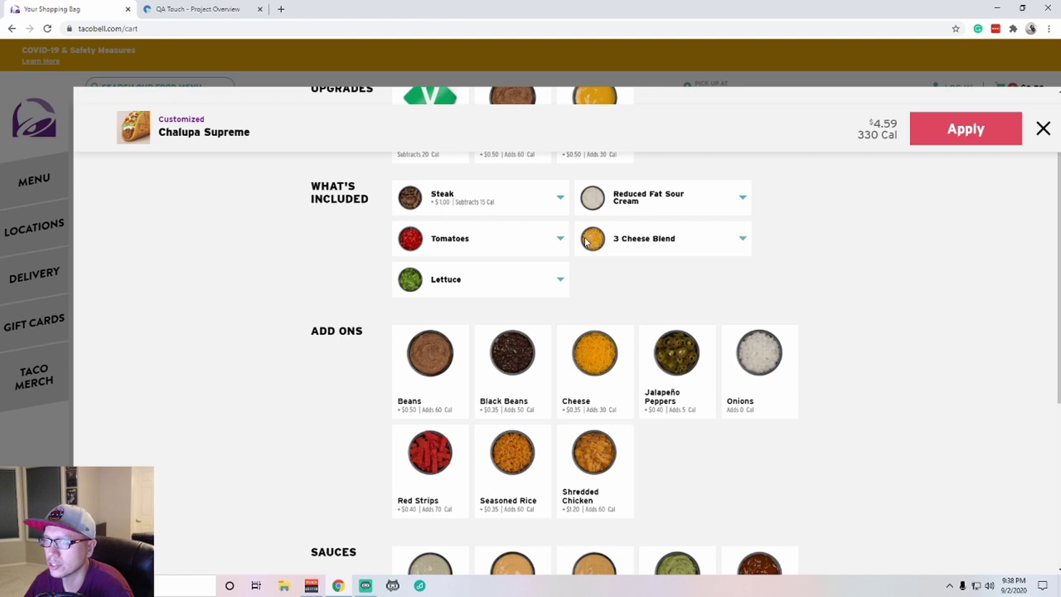
click(553, 204)
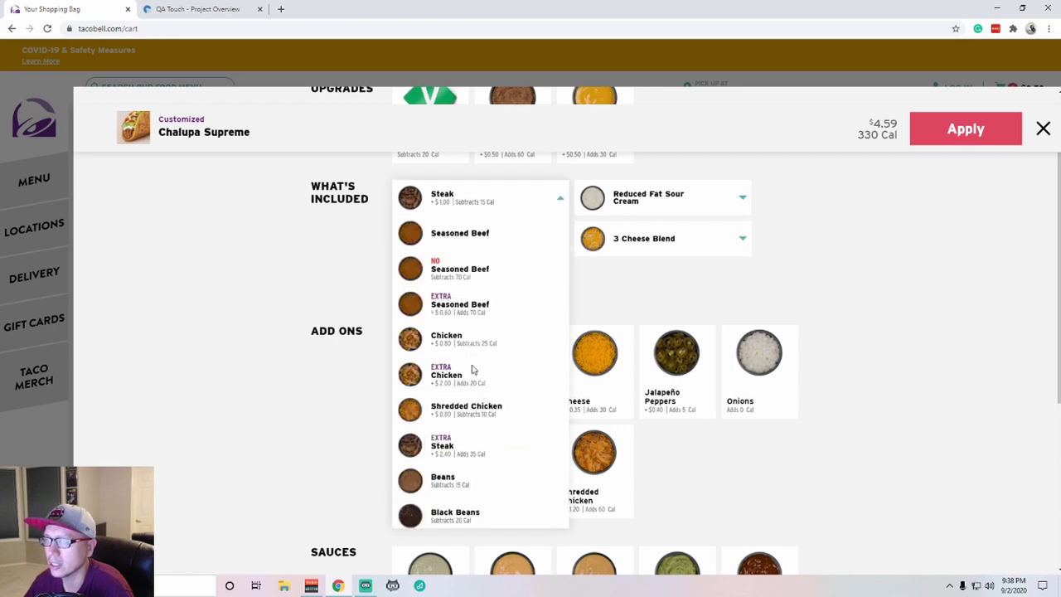
click(417, 447)
scroll(697, 352, up, 2)
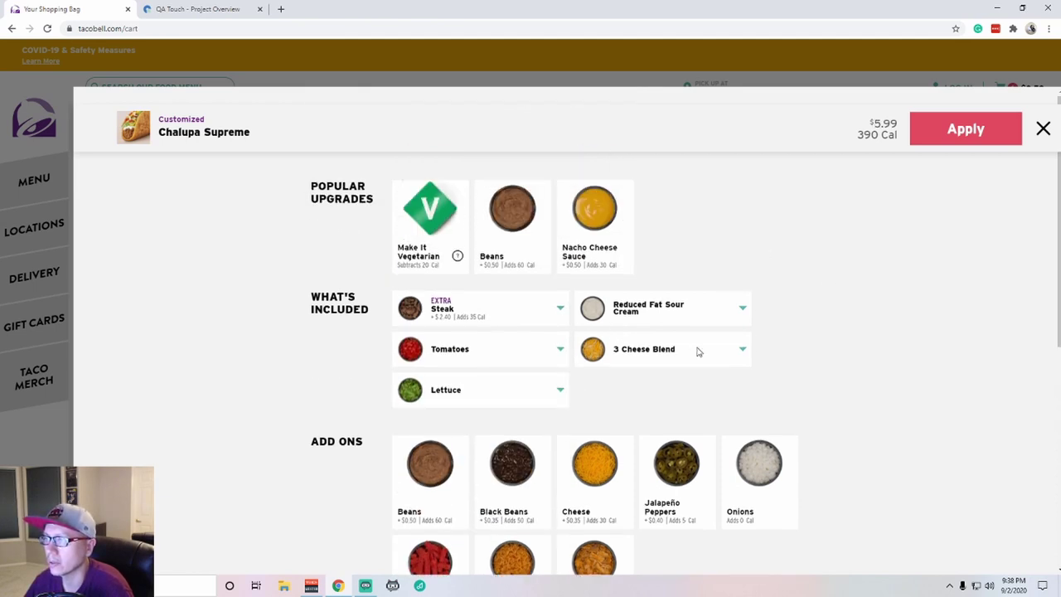
Set Reduced Fat Sour Cream, Tomatoes, 3 Cheese Blend and Lettuce to EXTRA, reaching $7.54
click(692, 313)
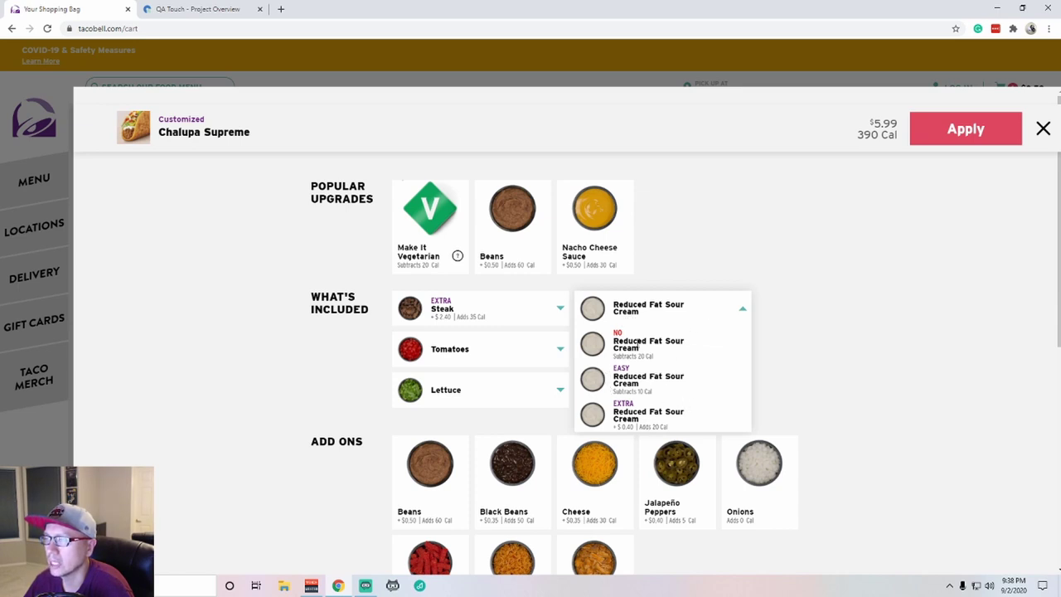
click(613, 424)
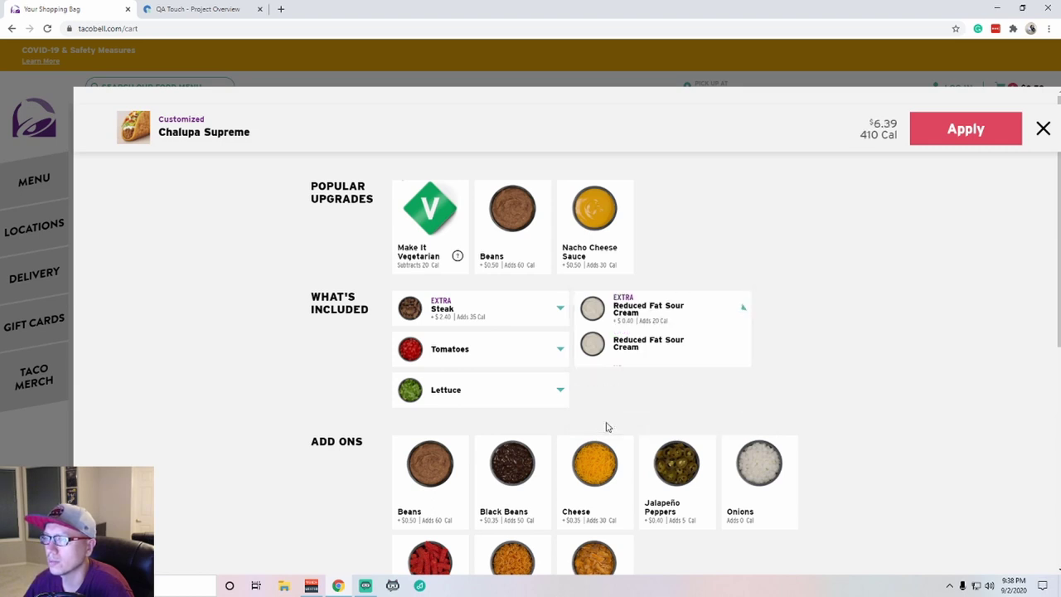
click(547, 346)
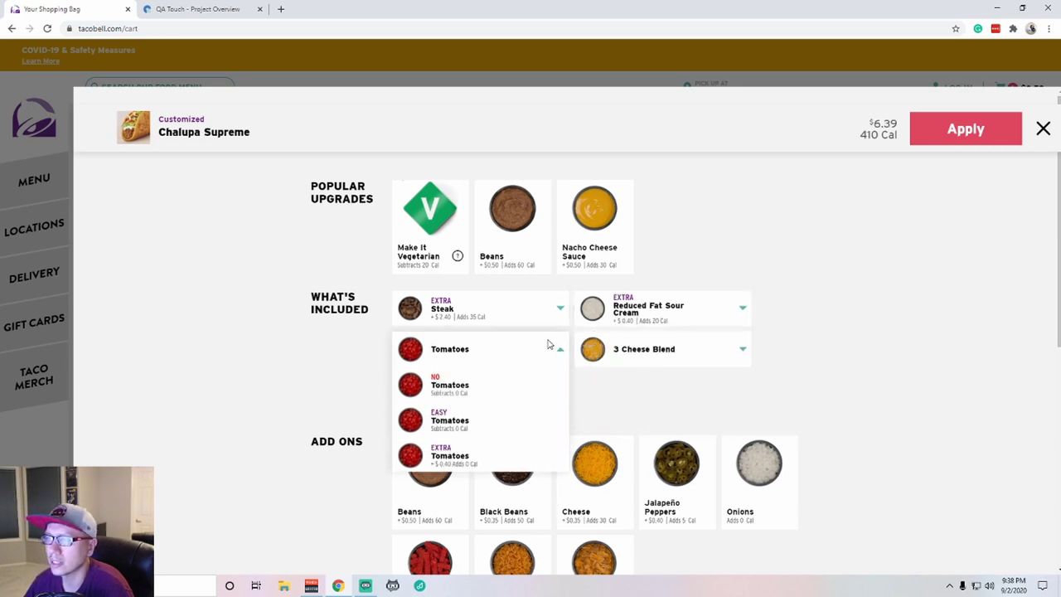
click(431, 461)
click(595, 352)
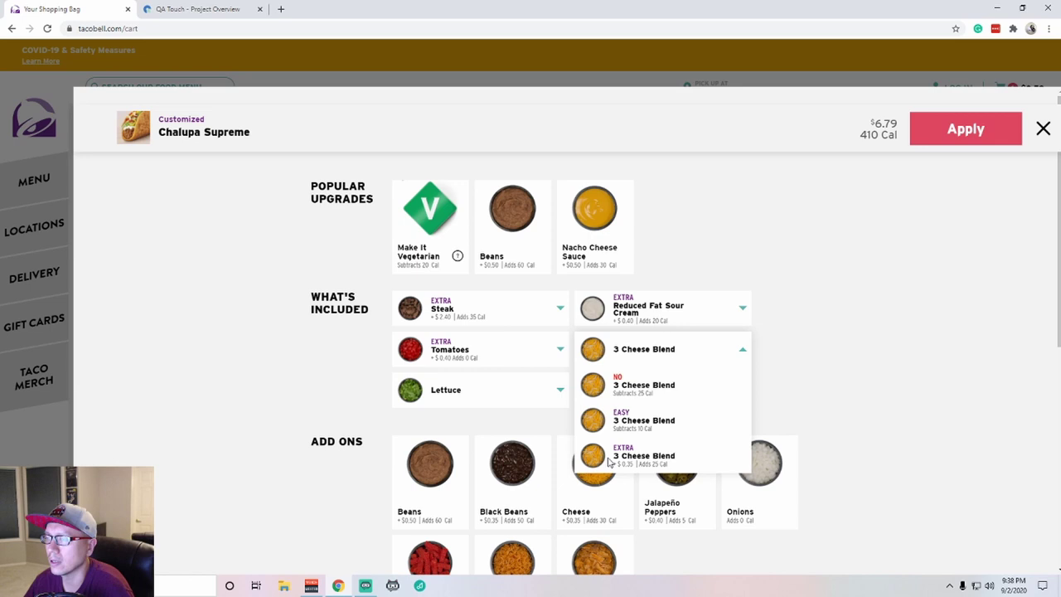
click(610, 462)
click(522, 402)
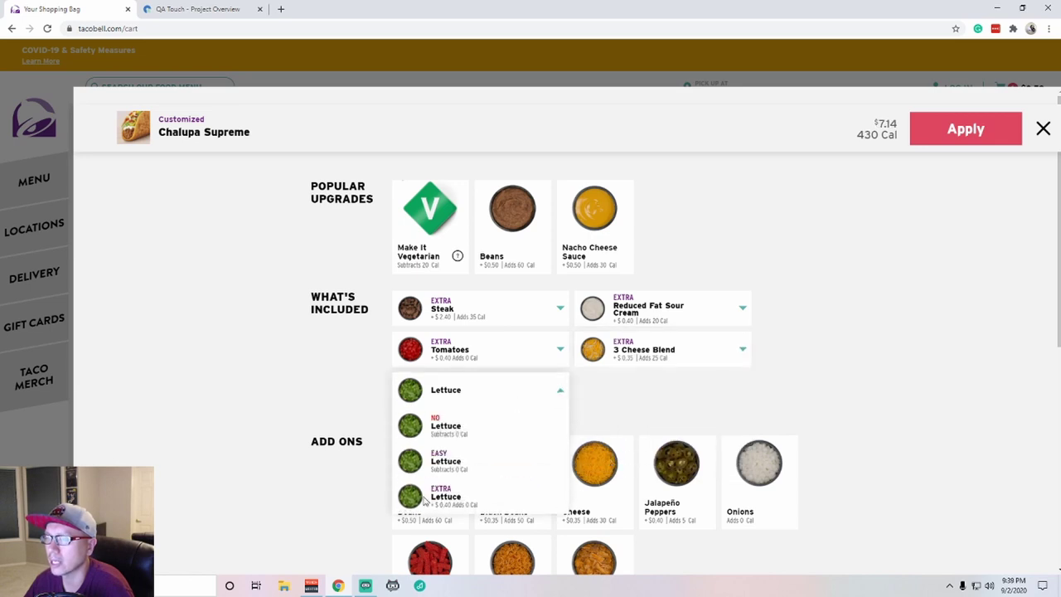
click(423, 499)
scroll(447, 498, down, 1)
scroll(434, 360, up, 2)
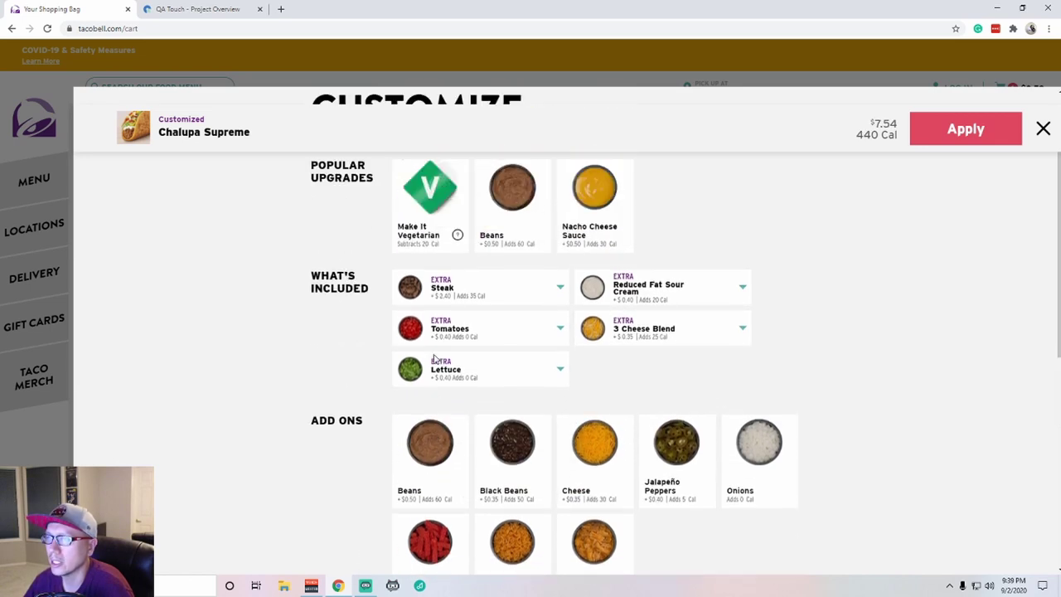
Add Beans, Black Beans, Cheese, Jalapeño Peppers, Onions, Shredded Chicken, Seasoned Rice and Red Strips add-ons
scroll(439, 431, down, 1)
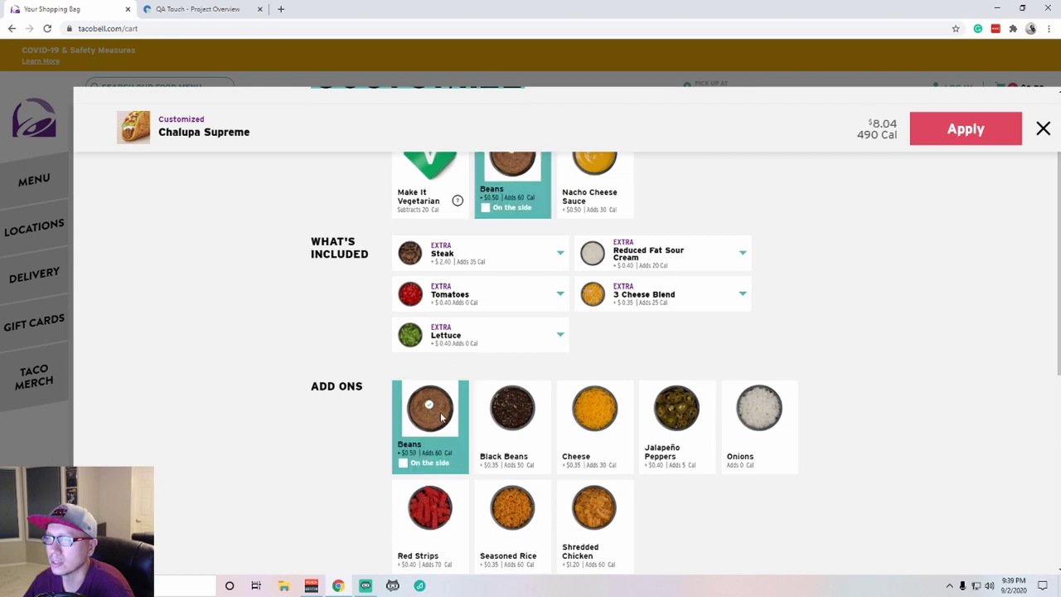
click(438, 426)
click(527, 421)
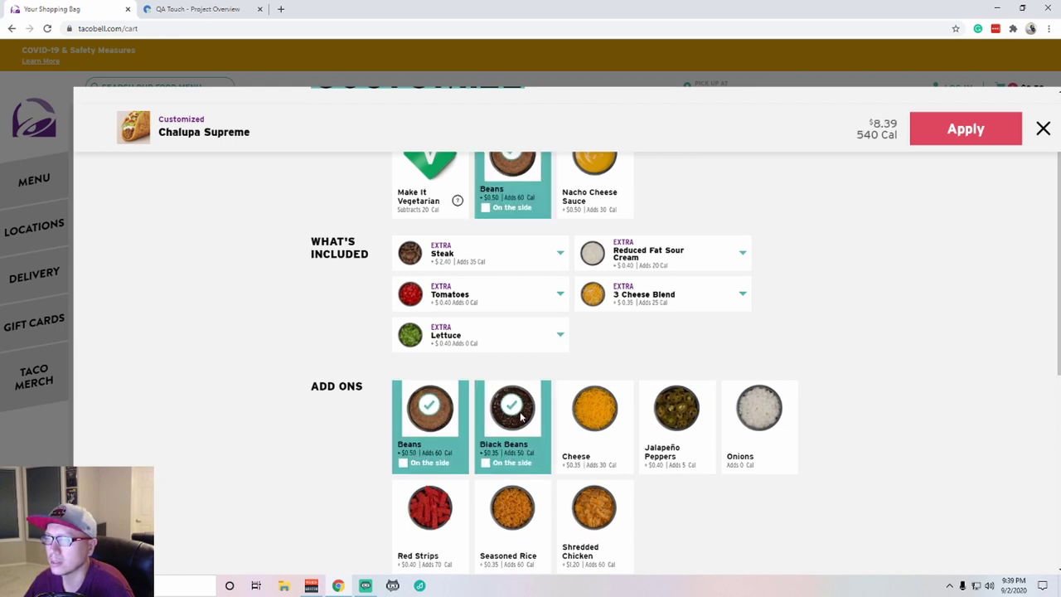
click(599, 412)
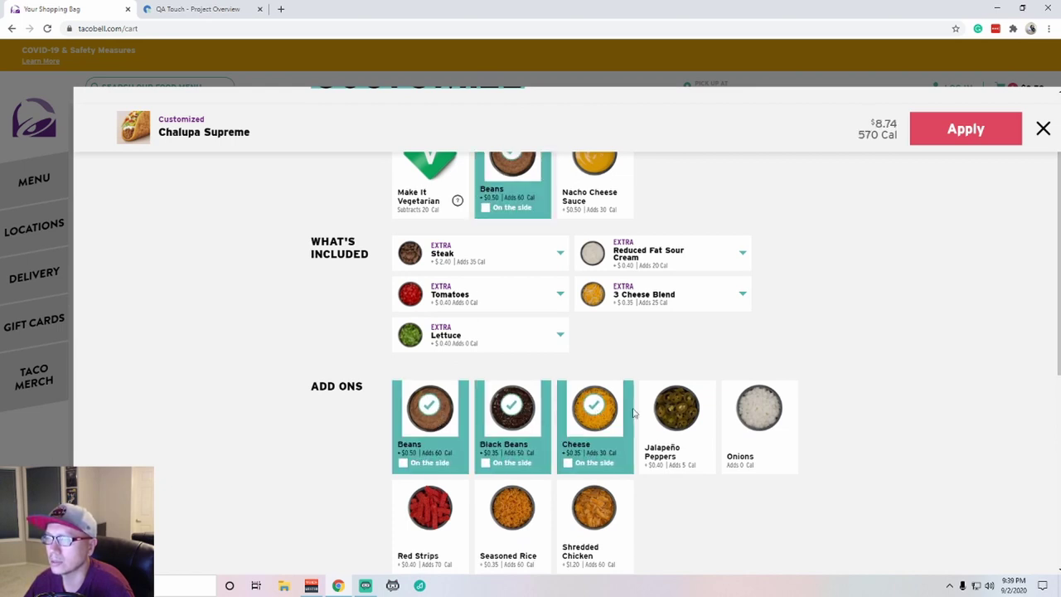
click(680, 412)
click(761, 410)
click(595, 514)
click(514, 510)
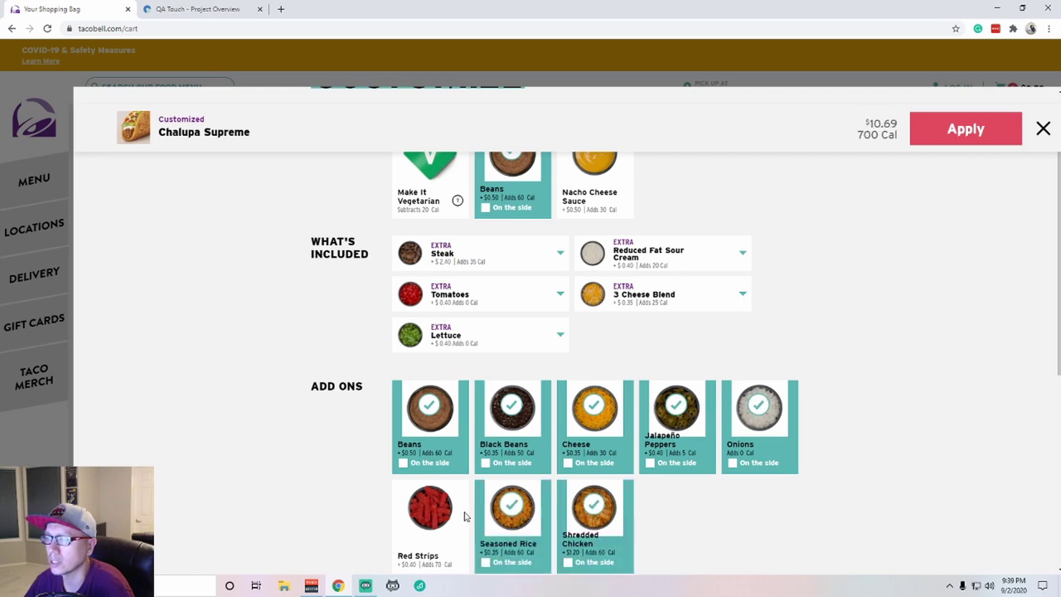
click(464, 516)
Add all nine sauces, from Avocado Ranch, Chipotle and Guacamole to Pico De Gallo and Nacho Cheese
scroll(308, 443, down, 2)
click(424, 460)
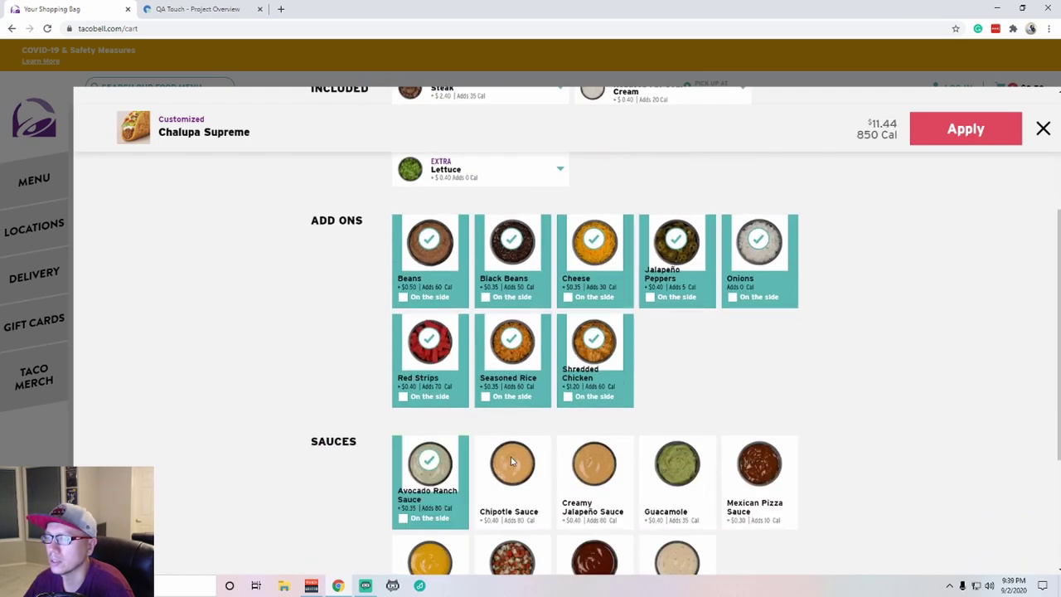
click(512, 460)
click(594, 460)
click(676, 460)
click(758, 460)
scroll(766, 465, down, 2)
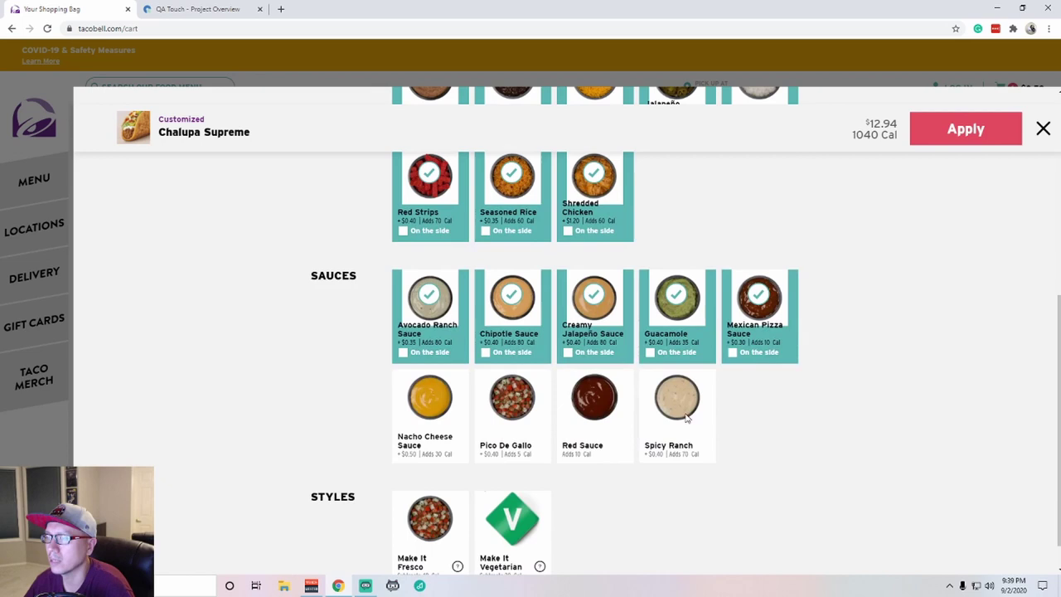
click(686, 419)
click(598, 414)
click(514, 414)
click(431, 415)
Toggle Make It Fresco on and off, then re-add the seven sauces it cleared, reaching $13.14
scroll(405, 430, down, 1)
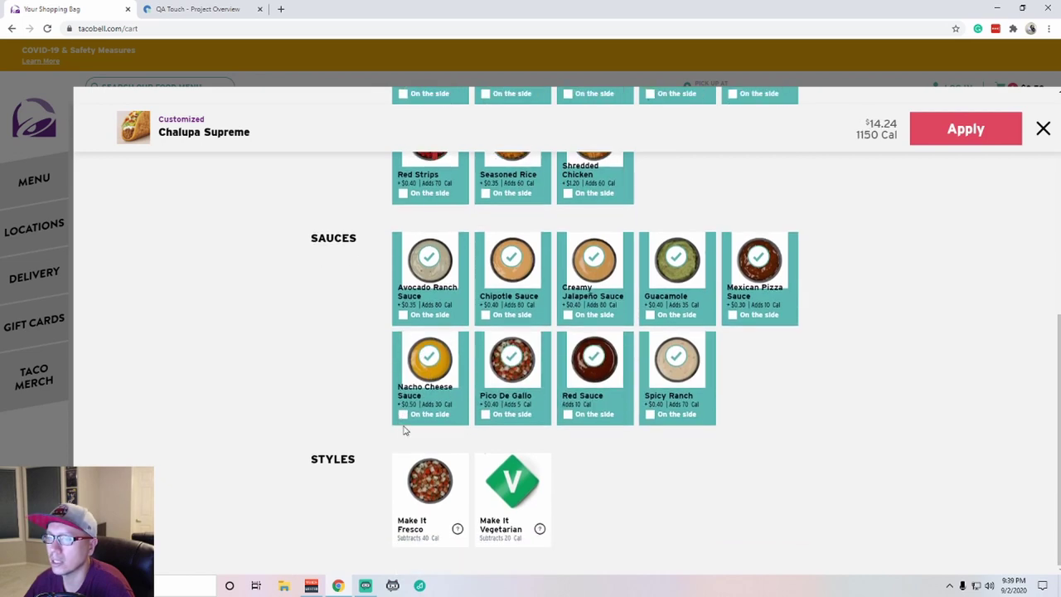
click(437, 489)
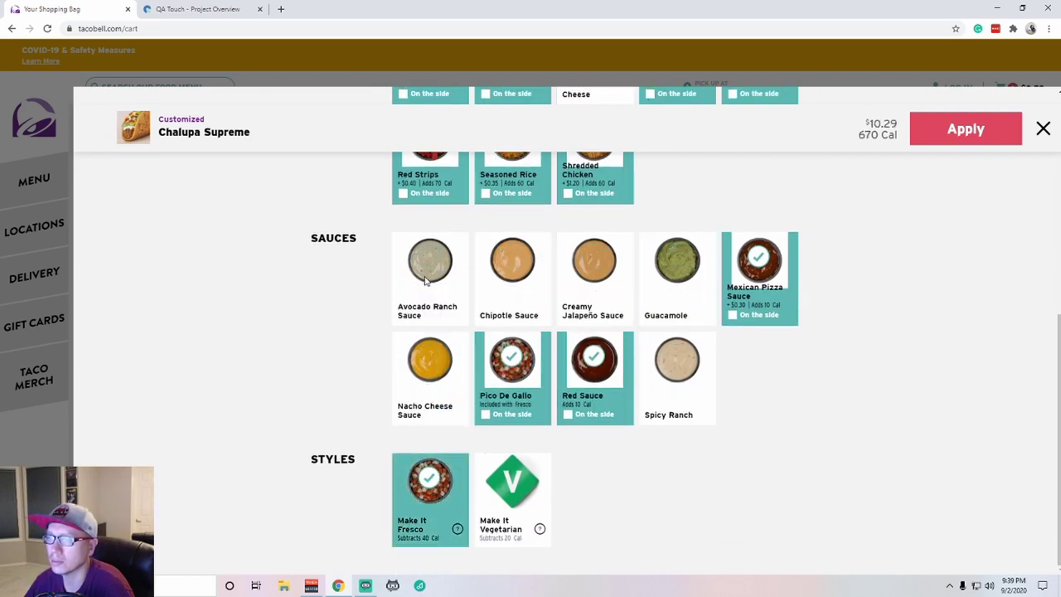
click(422, 487)
click(429, 273)
click(512, 274)
click(595, 274)
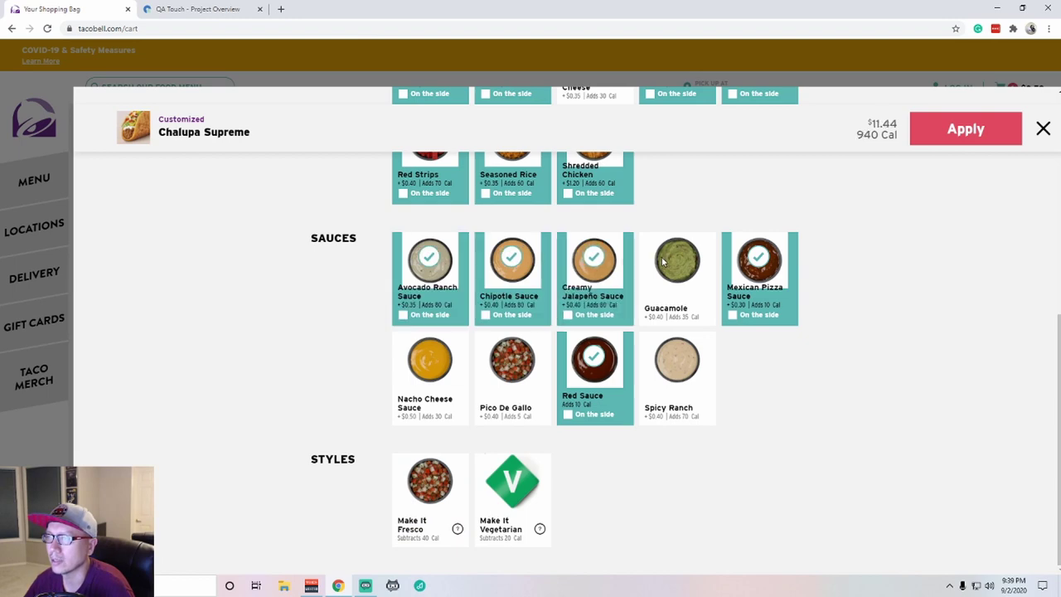
click(677, 274)
click(680, 400)
click(502, 373)
click(429, 356)
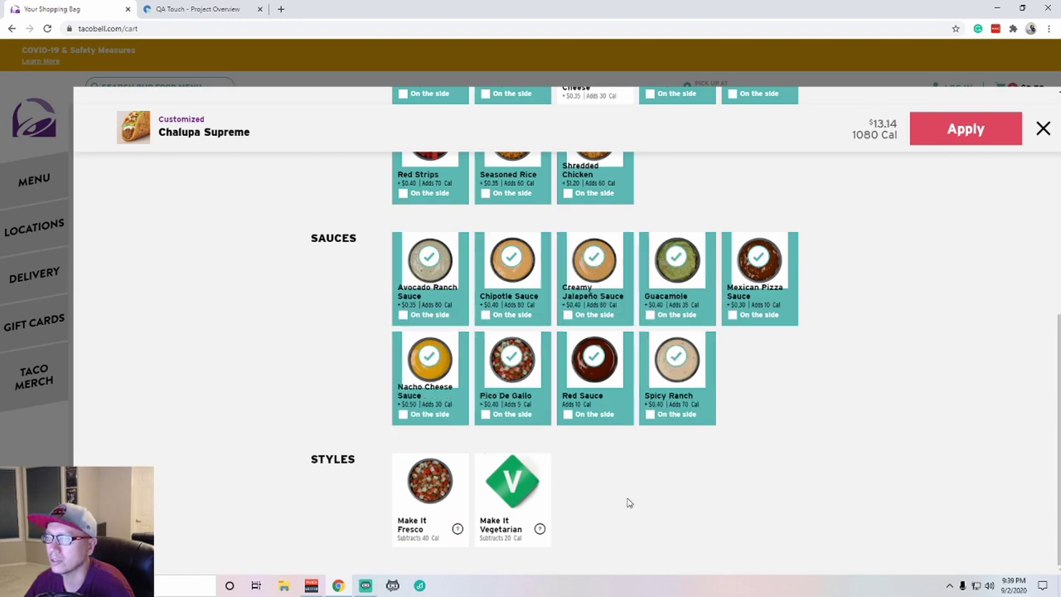
scroll(627, 502, up, 3)
scroll(638, 551, up, 1)
scroll(729, 539, up, 1)
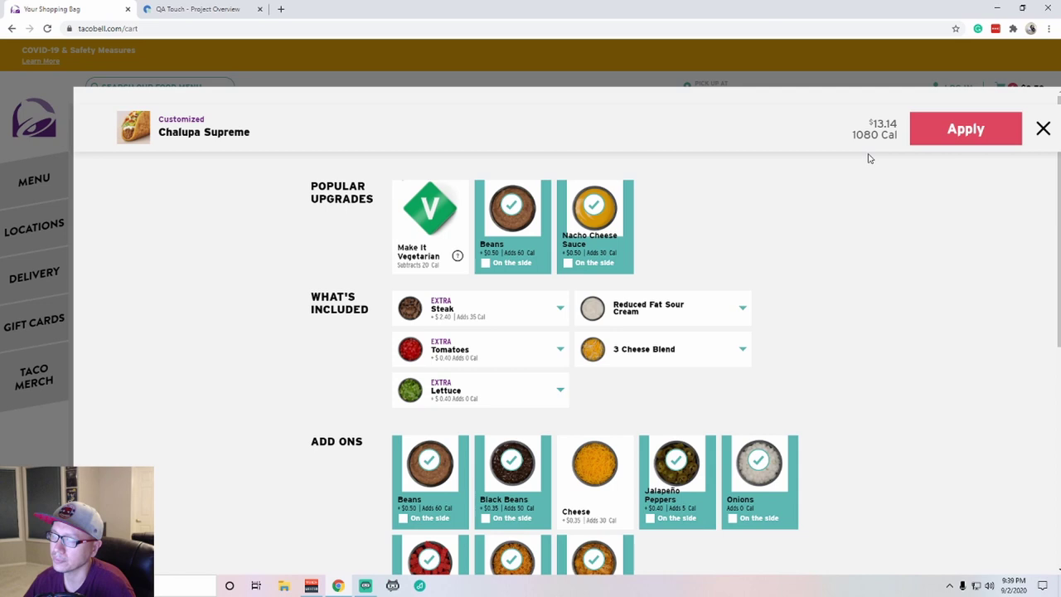
Apply the Chalupa Supreme changes and expand its full ingredient list in the cart
click(973, 136)
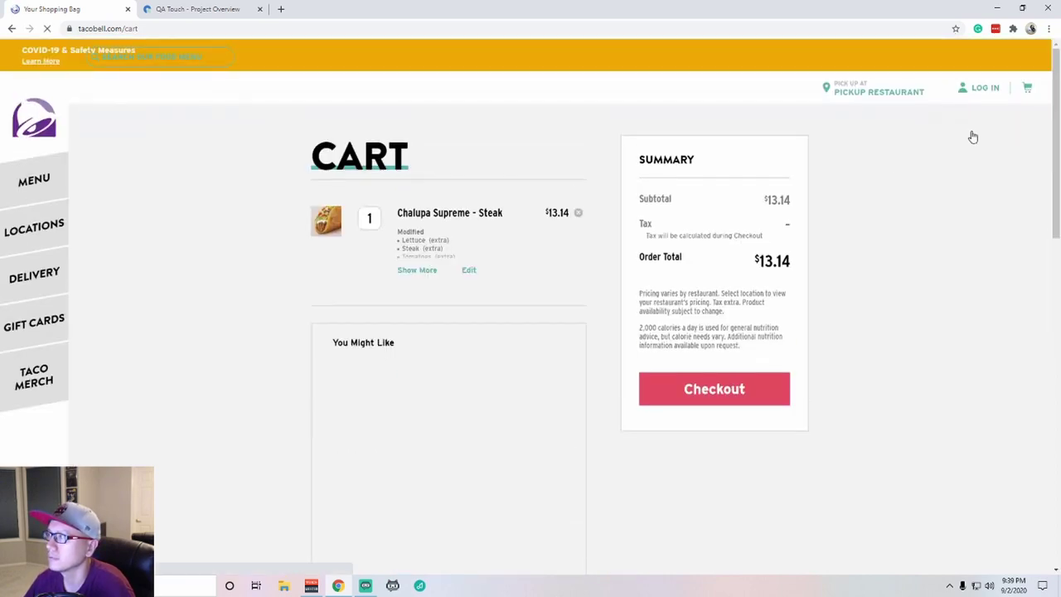
click(416, 270)
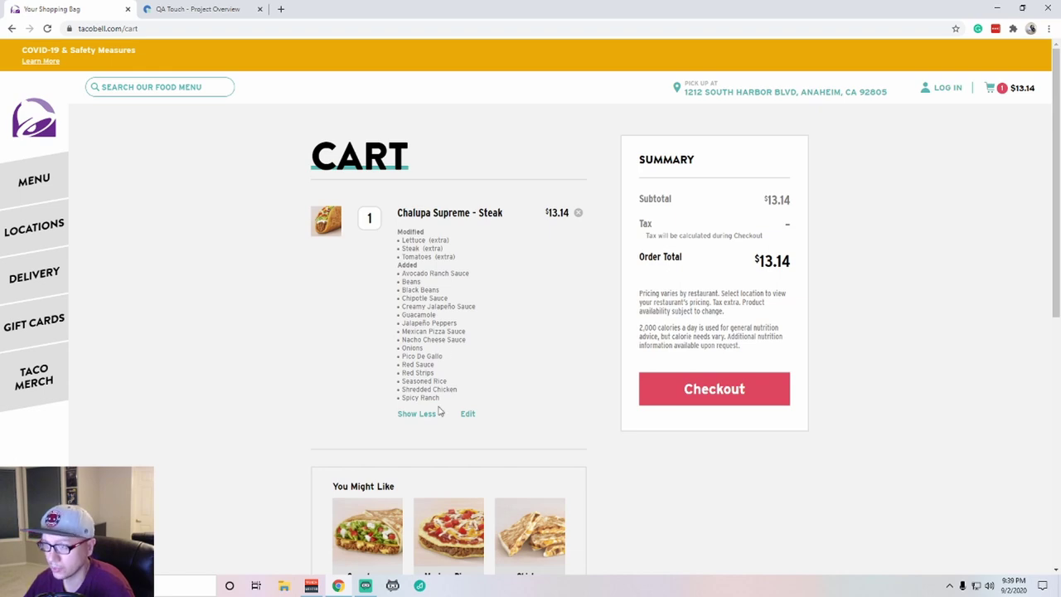
click(416, 413)
click(416, 270)
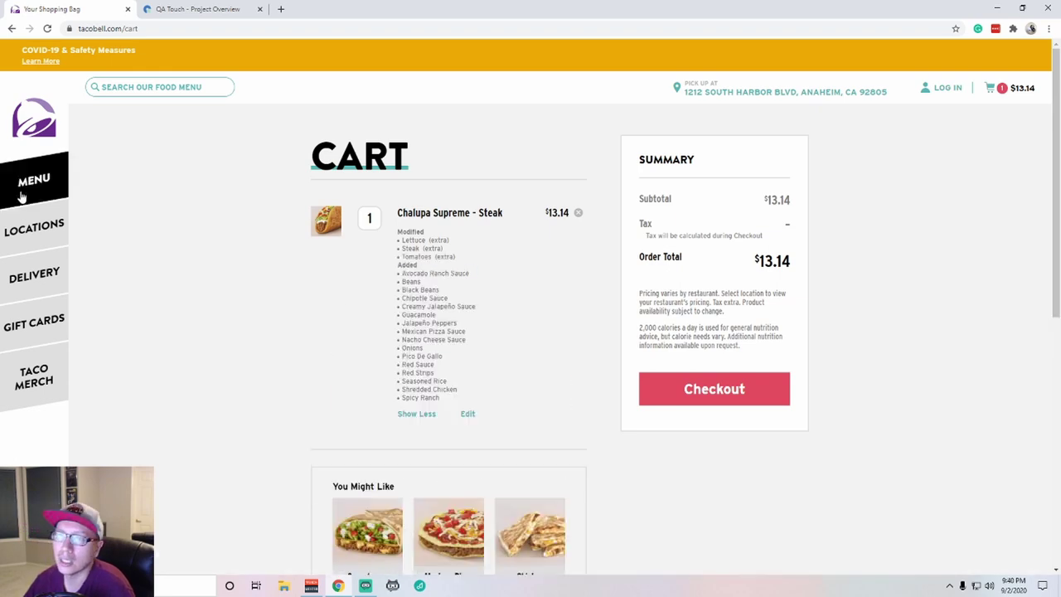
Add a $3.89 Cheesy Gordita Crunch from the Tacos menu and view the full cart
click(24, 194)
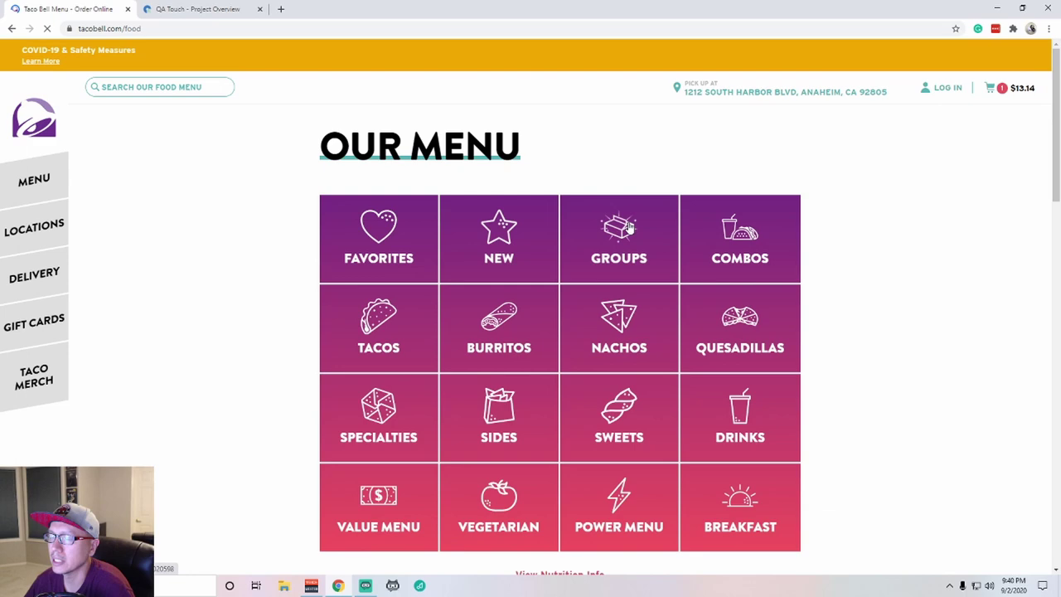
click(380, 328)
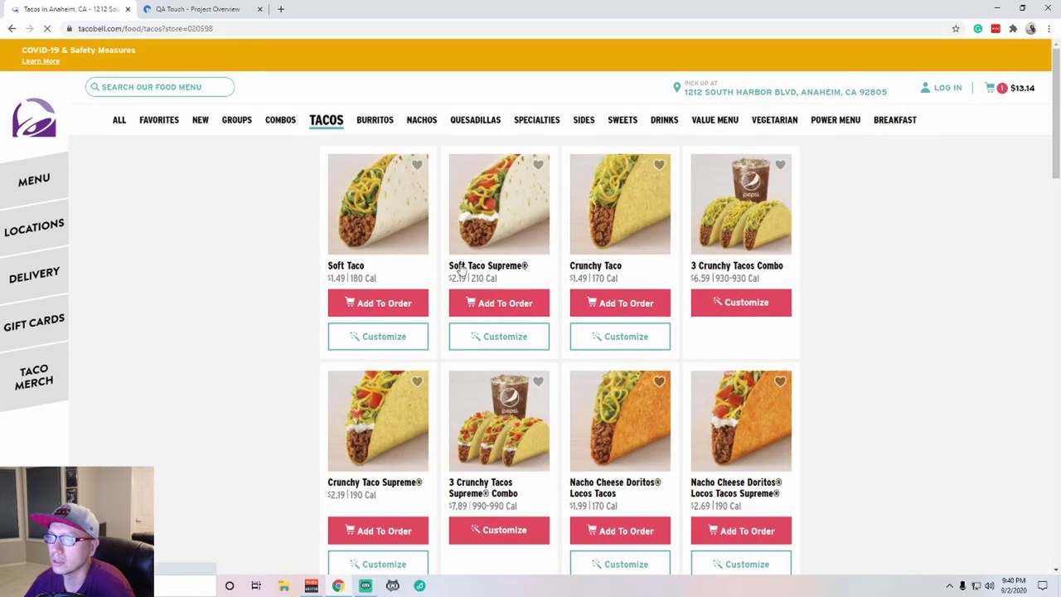
scroll(472, 273, down, 6)
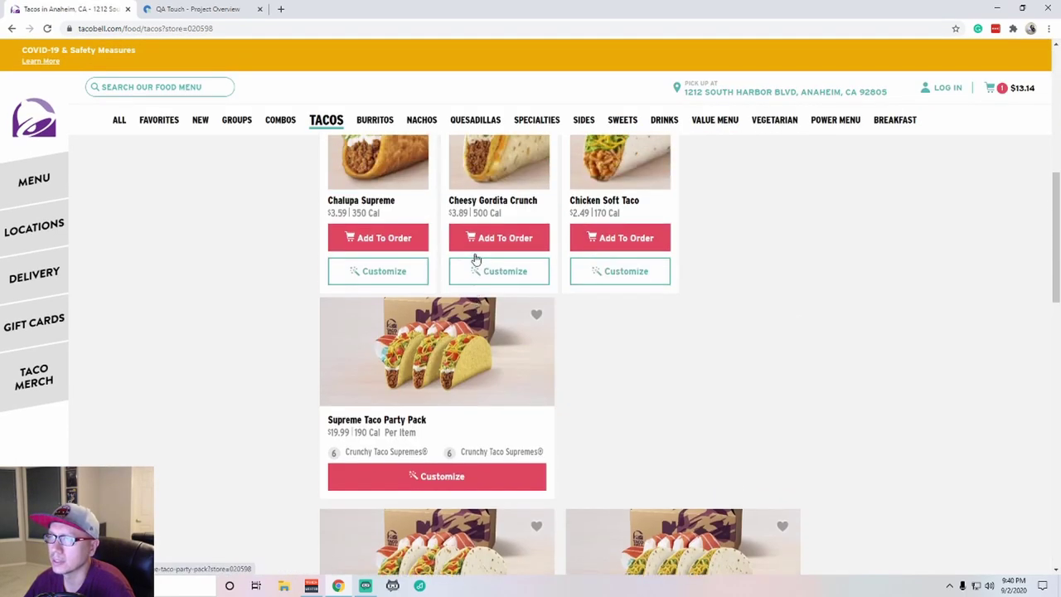
scroll(489, 282, up, 1)
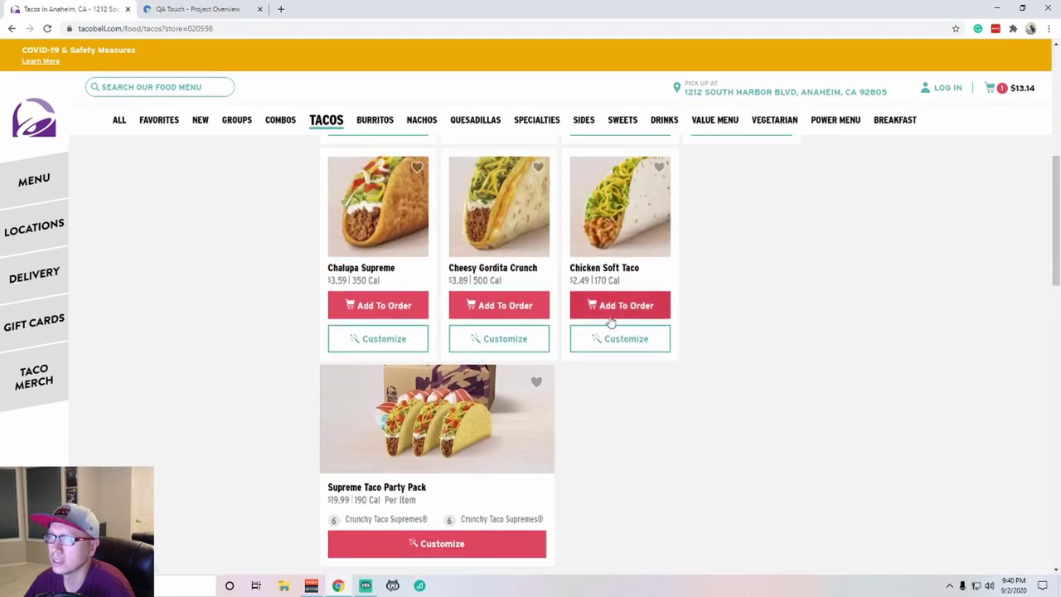
click(523, 307)
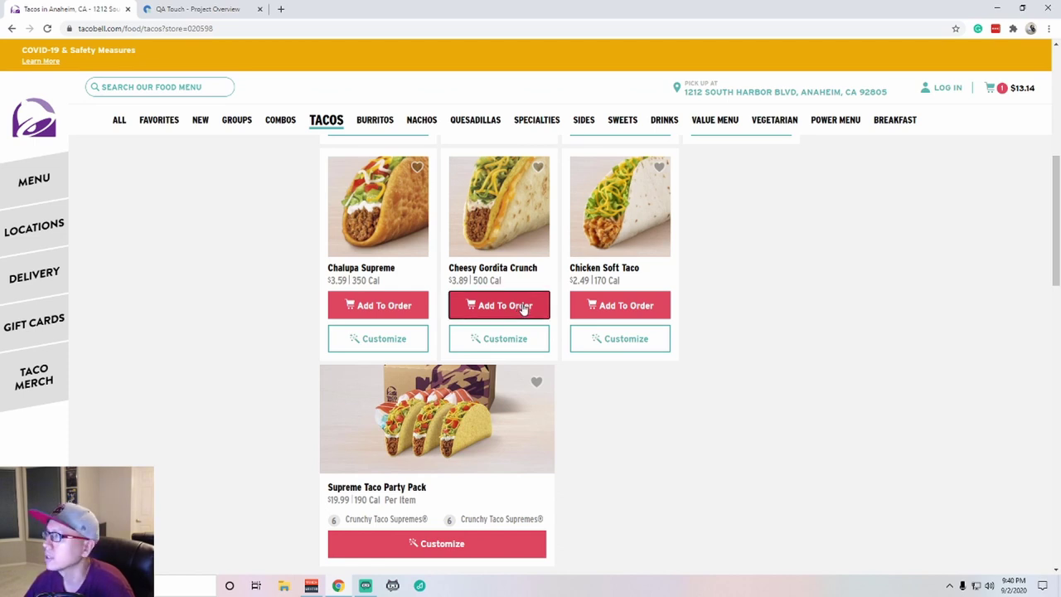
click(953, 163)
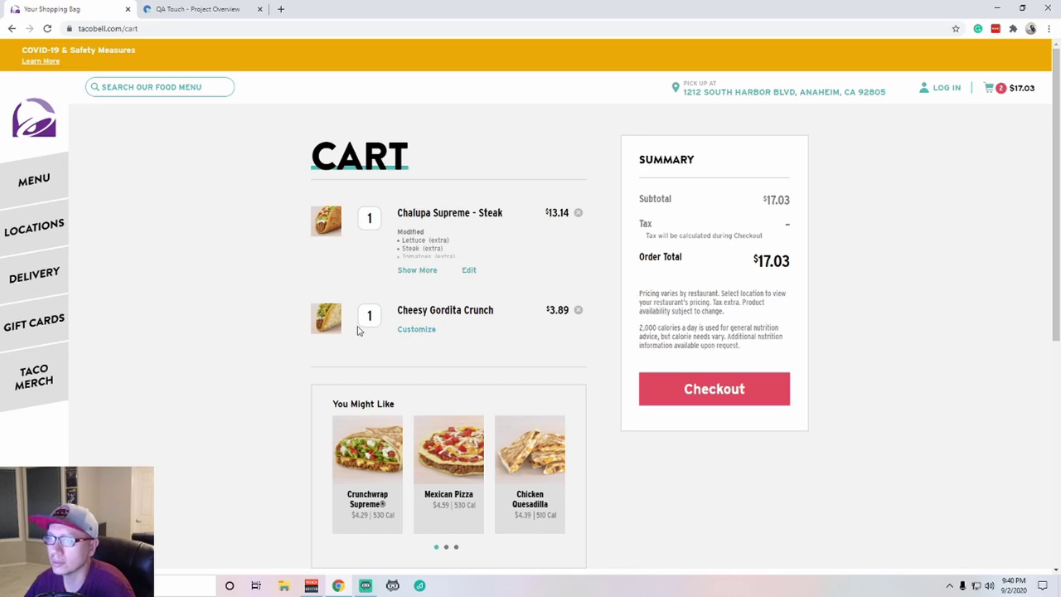
Customize the Cheesy Gordita Crunch, setting Seasoned Beef and 3 Cheese Blend to No
click(426, 333)
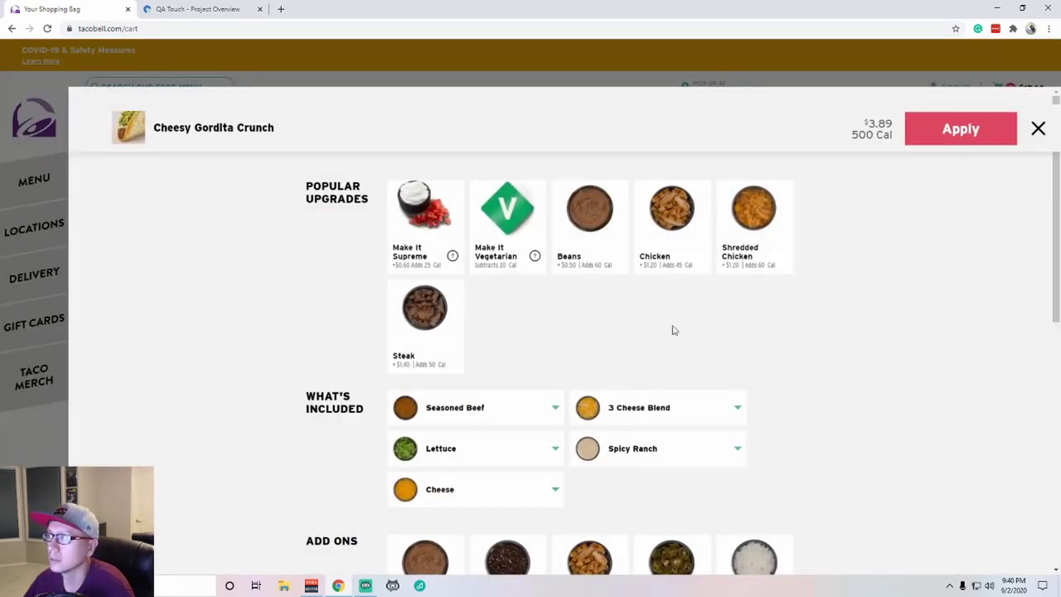
scroll(673, 330, down, 6)
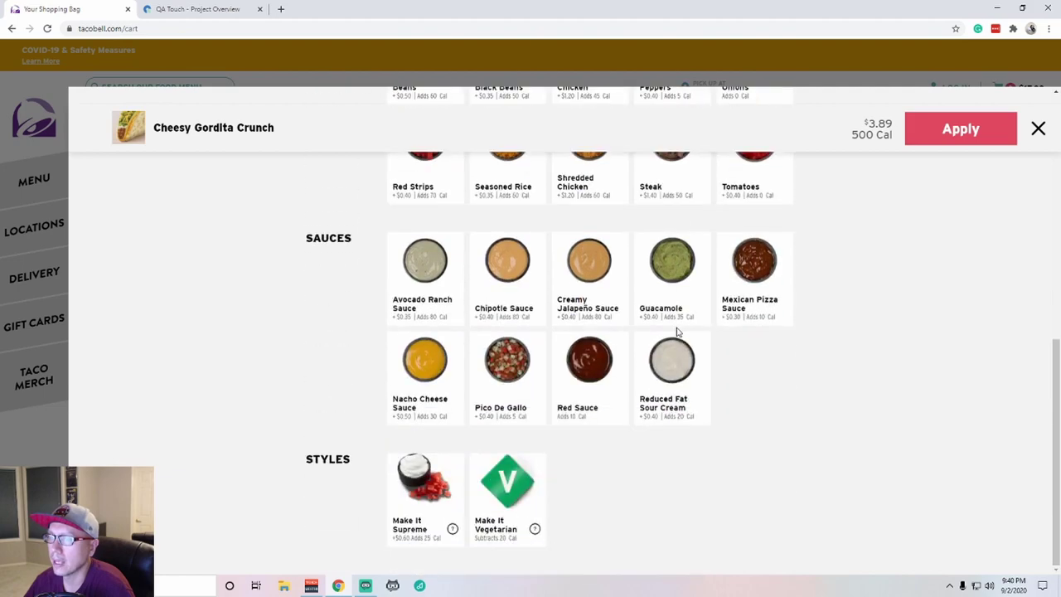
scroll(676, 331, up, 8)
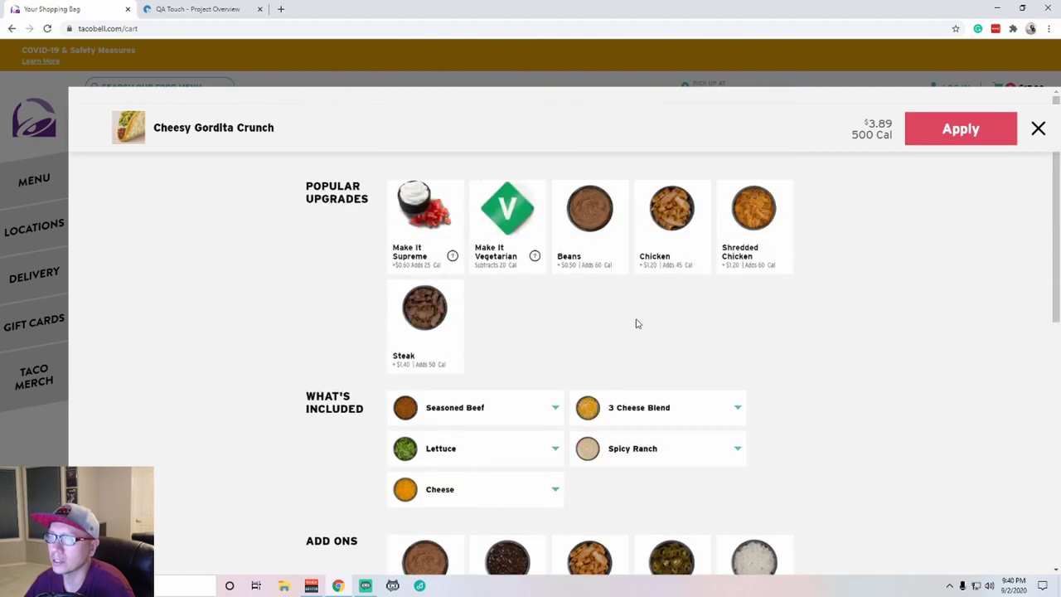
click(532, 409)
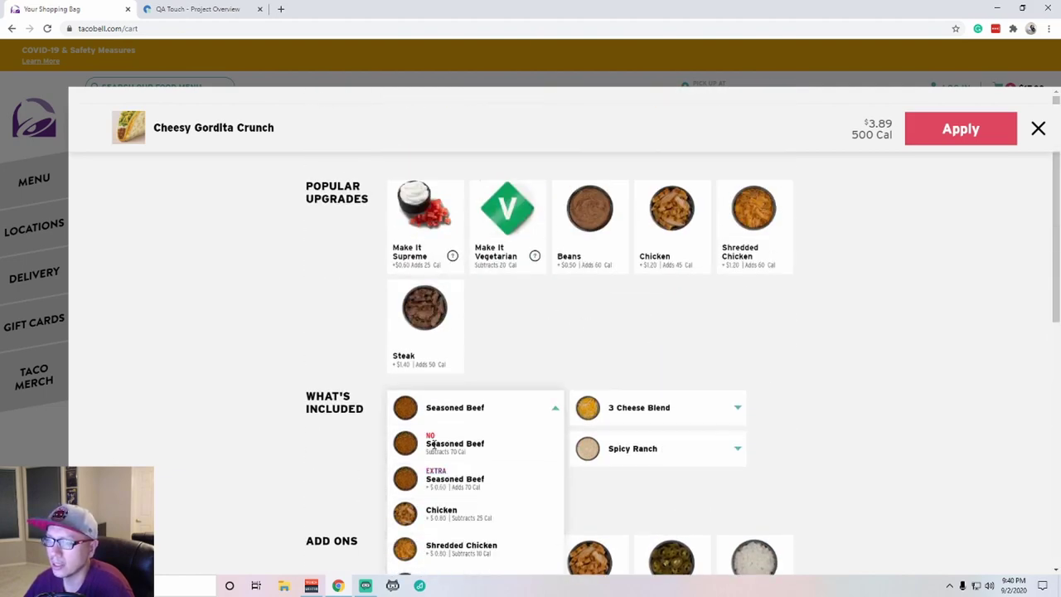
click(432, 445)
click(647, 407)
click(605, 441)
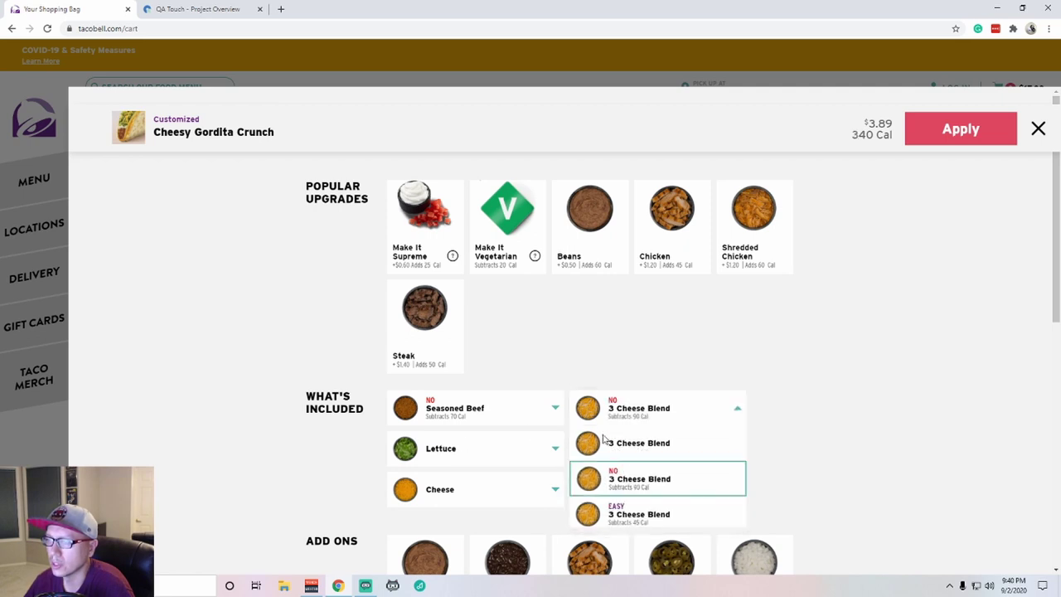
Set Spicy Ranch, Lettuce and Cheese to No as well, dropping it to 230 Cal
click(609, 445)
click(623, 479)
click(478, 456)
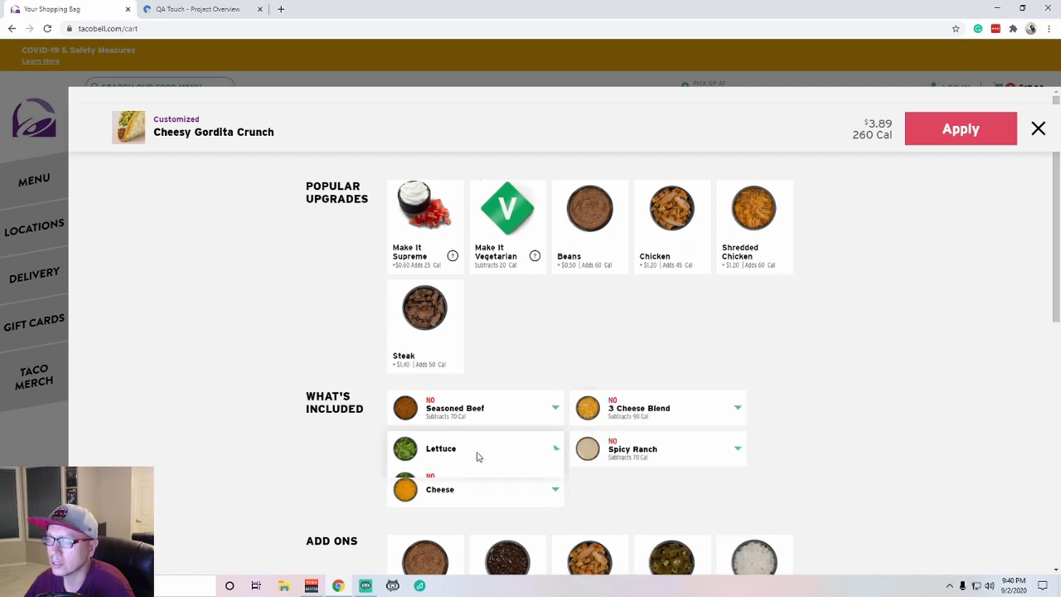
click(452, 482)
click(464, 490)
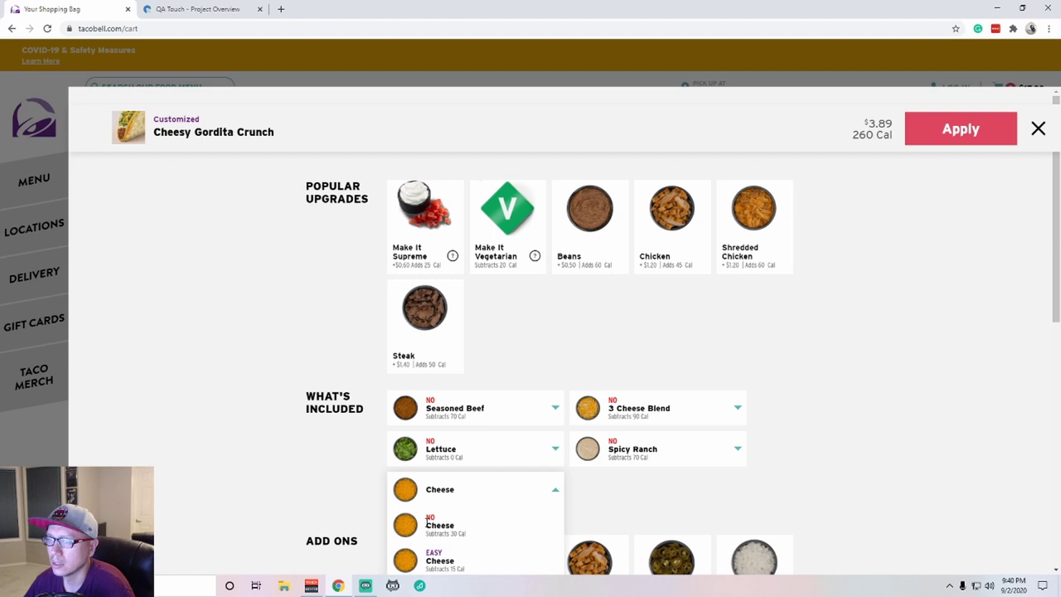
click(428, 520)
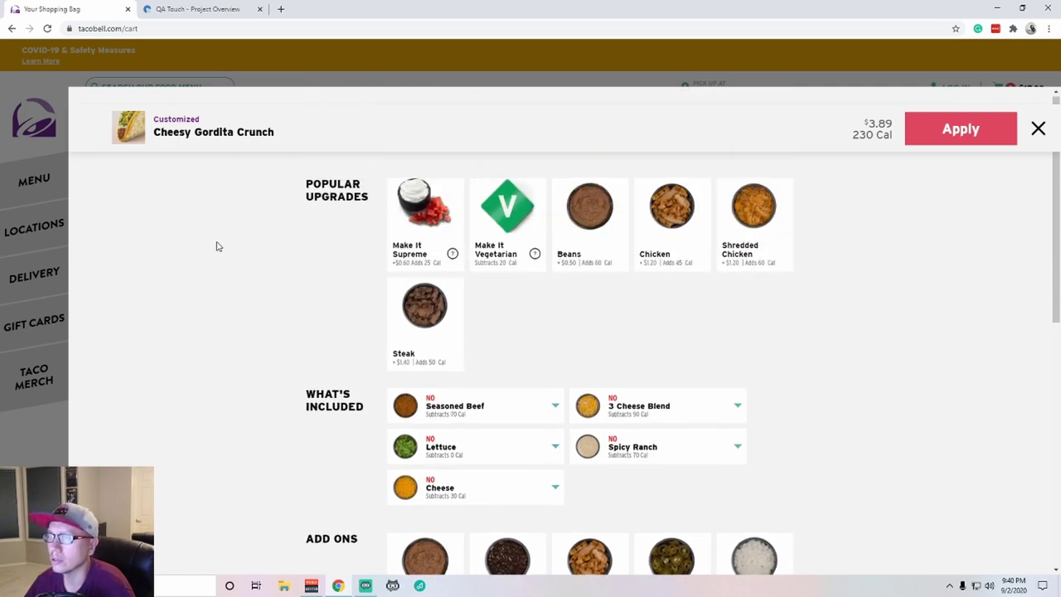
scroll(217, 245, down, 6)
scroll(954, 185, up, 8)
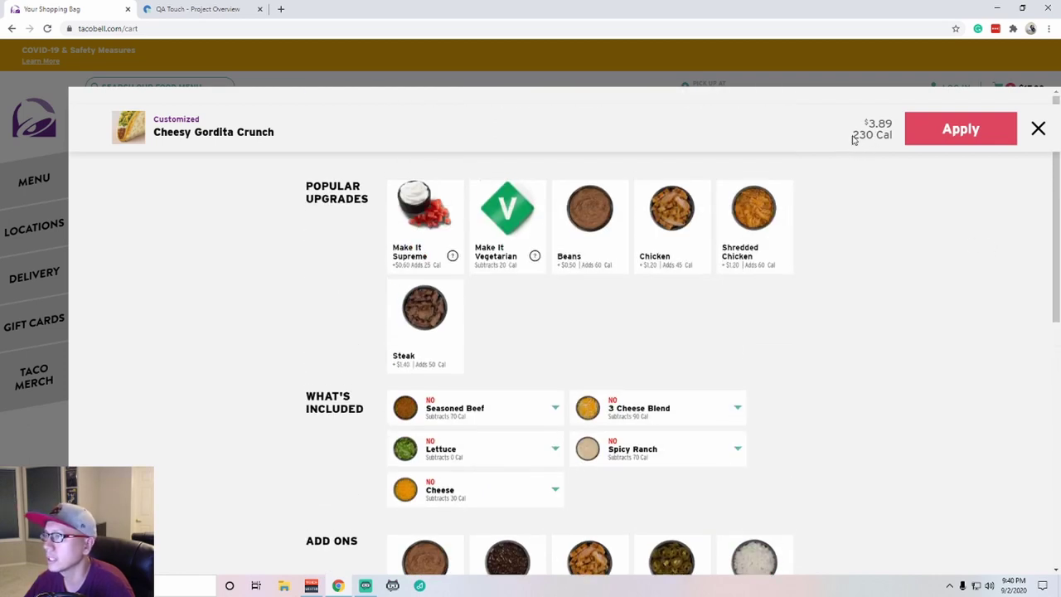
Save the Gordita's removals, check its removed-ingredient list, then browse the Value Menu
click(953, 129)
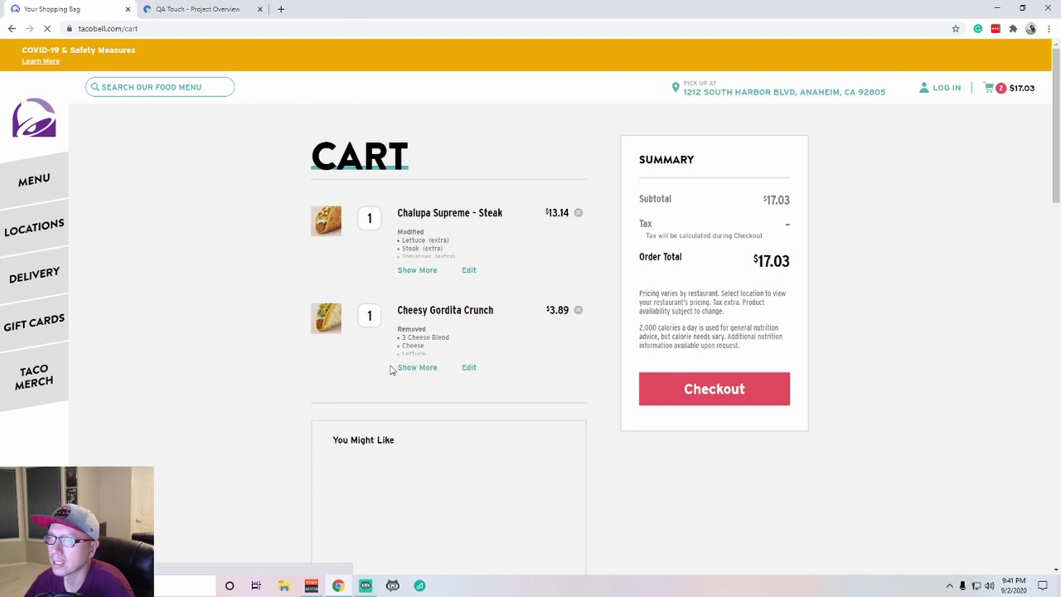
click(411, 368)
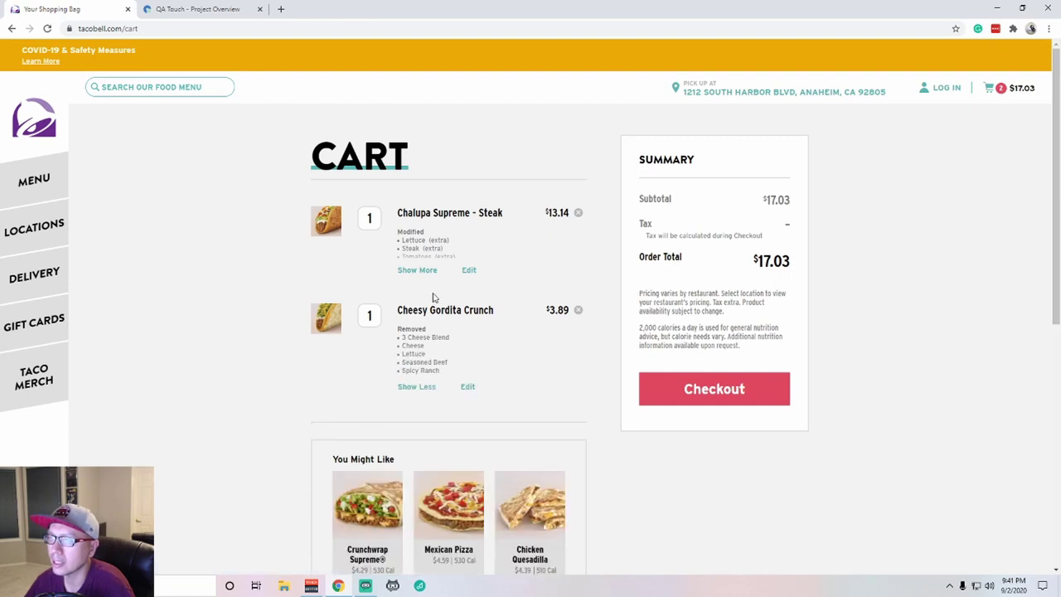
key(alt+Left)
scroll(455, 336, up, 2)
scroll(498, 352, up, 2)
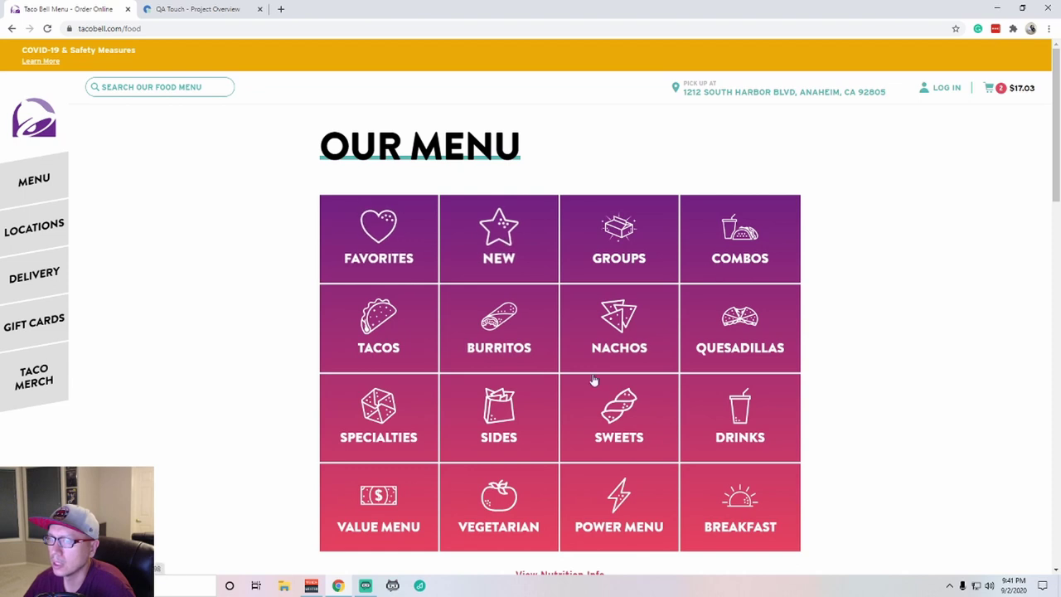
click(406, 504)
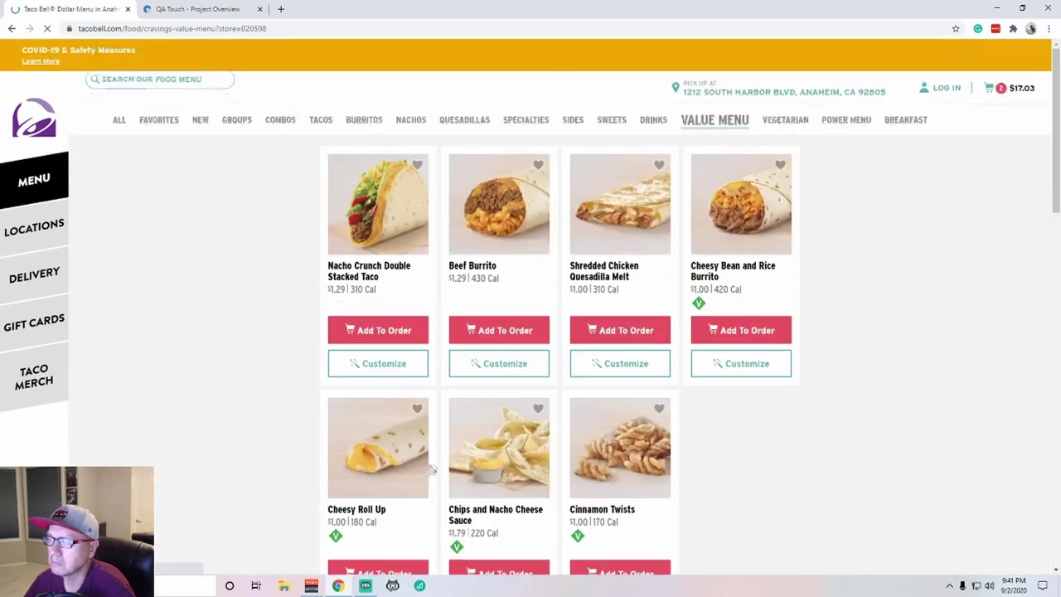
scroll(788, 433, down, 1)
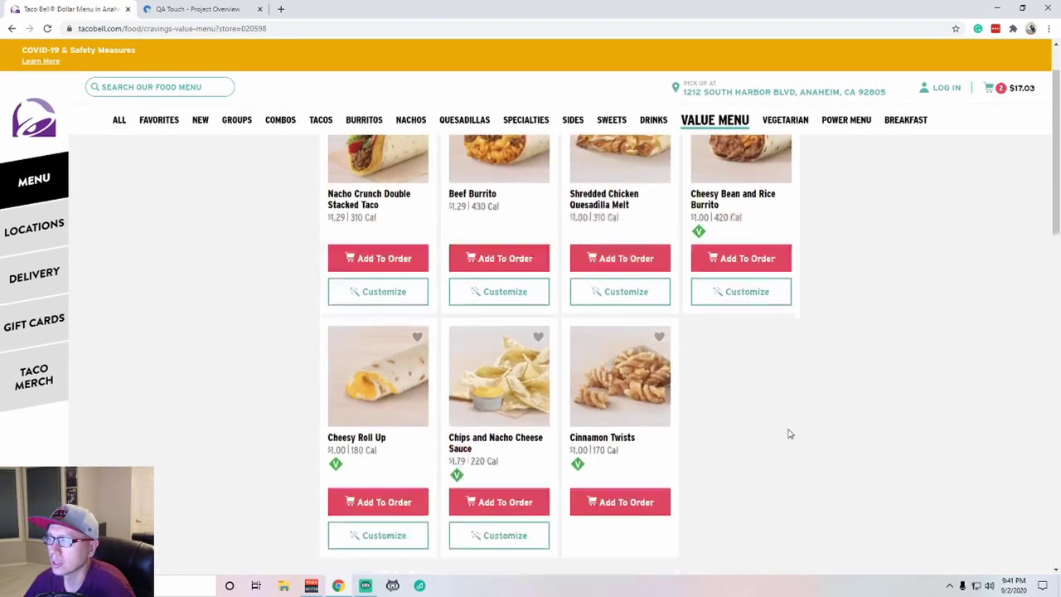
scroll(746, 434, down, 1)
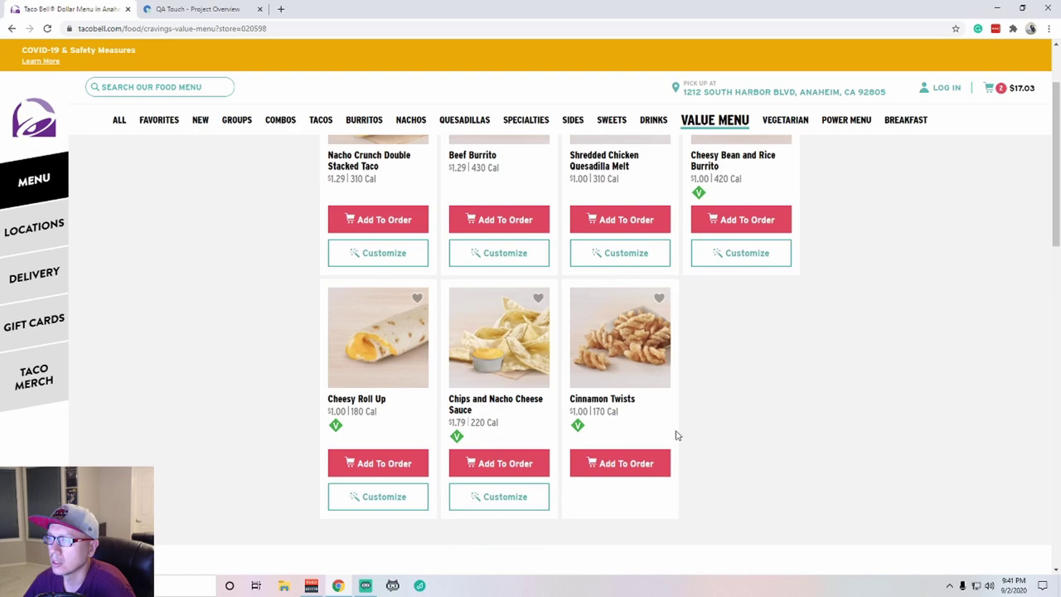
Open the Chips and Nacho Cheese Sauce customization showing the broken Seasoned Red Chips image
click(498, 500)
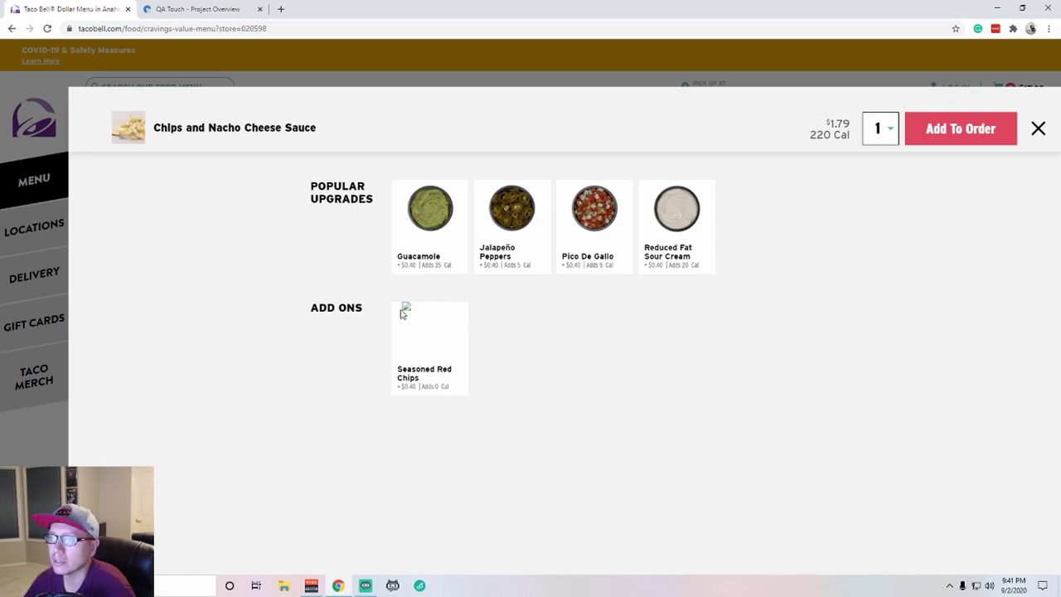
right_click(187, 356)
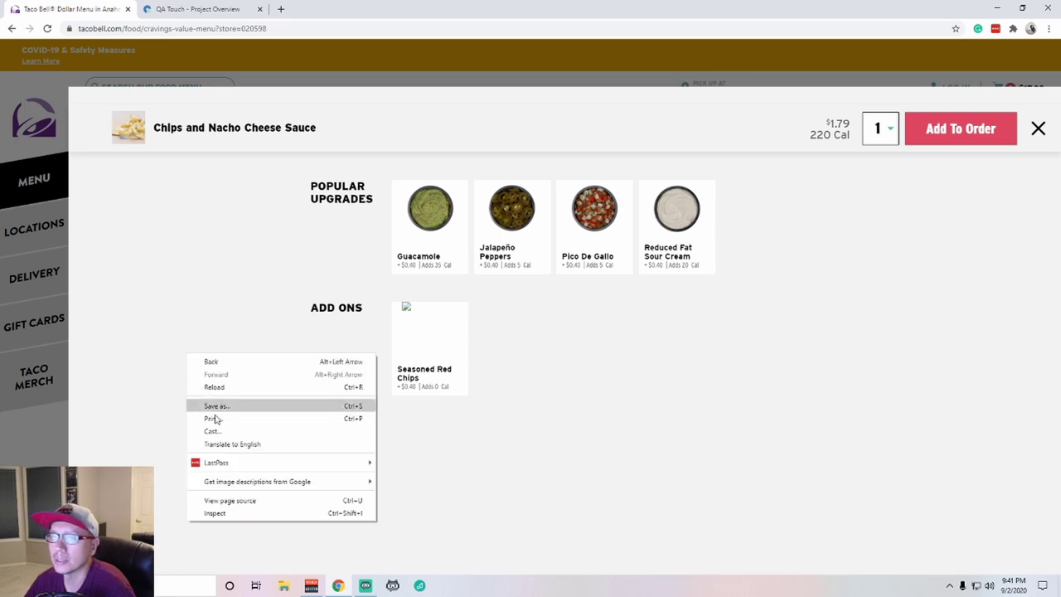
click(228, 520)
Find the image's 404 error in the DevTools Console and capture a screenshot of it
right_click(230, 488)
click(258, 479)
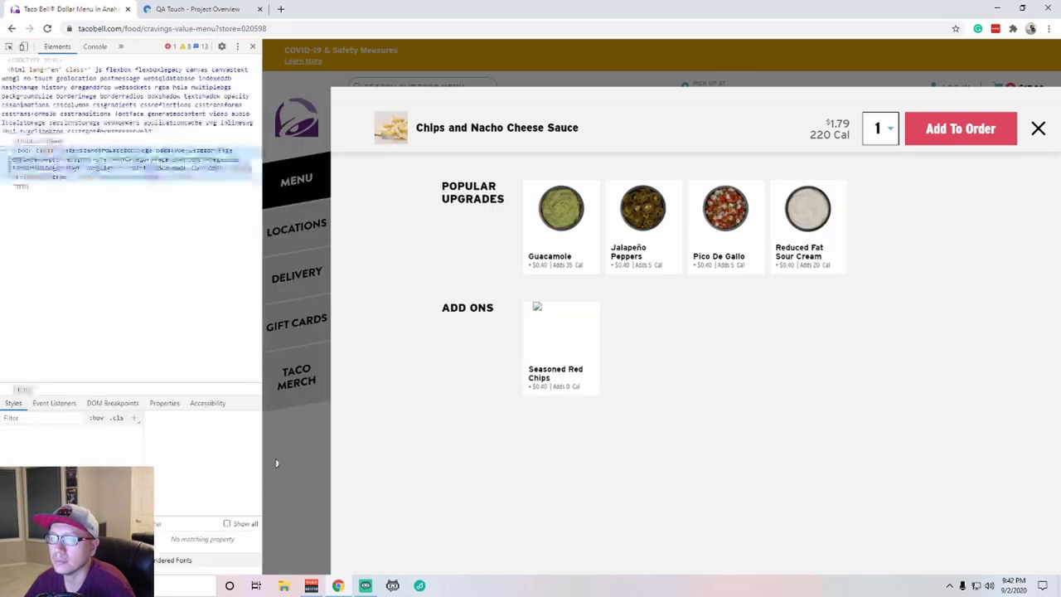
click(93, 48)
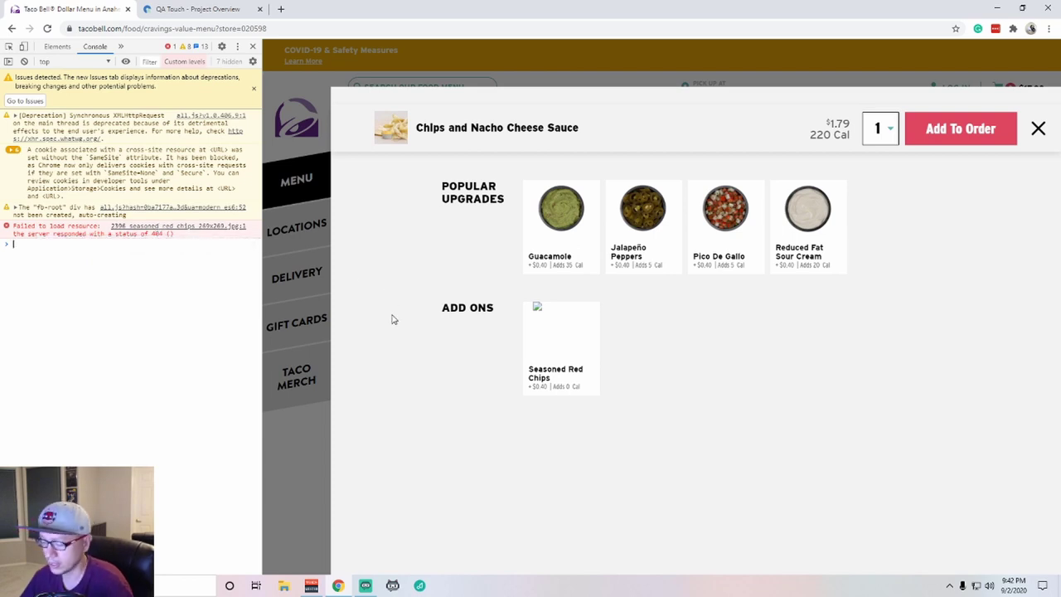
key(Print)
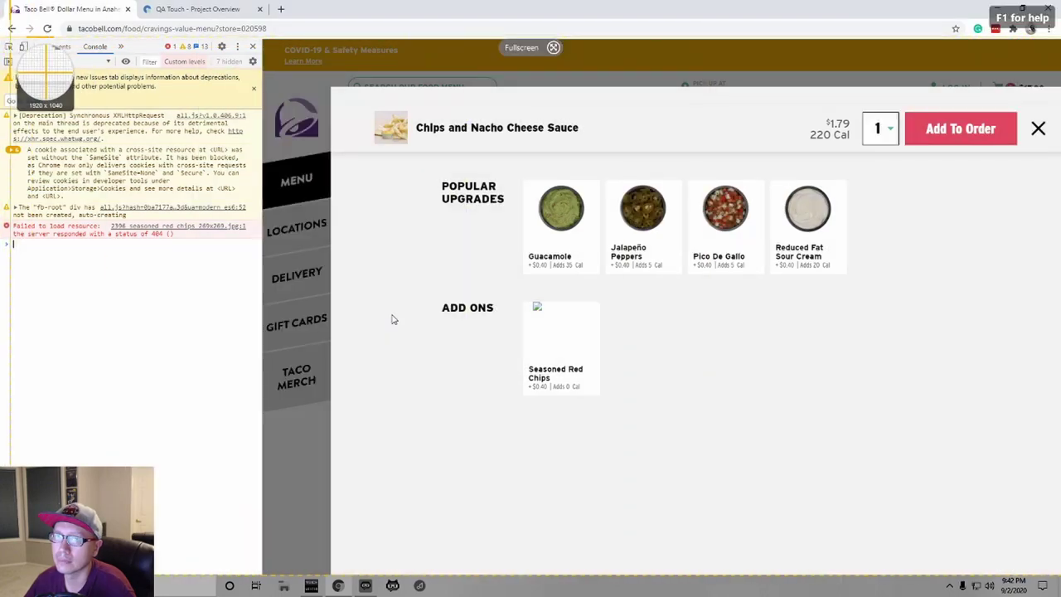
drag(10, 38, 706, 447)
Log a Medium-priority issue 'Missing red chips' with the 404 screenshot attached
key(ctrl+c)
key(ctrl+Tab)
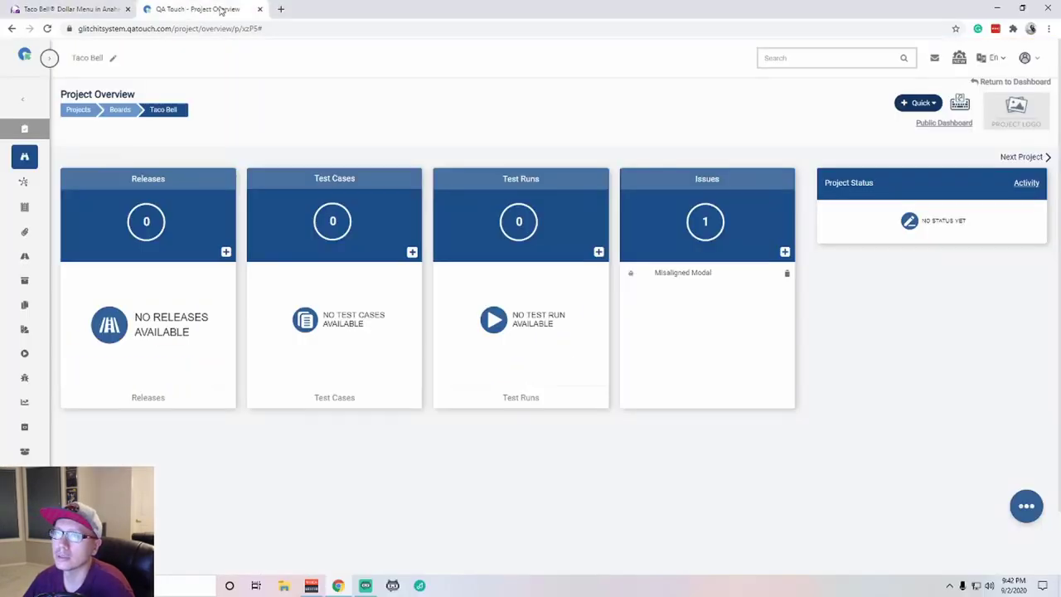
click(785, 253)
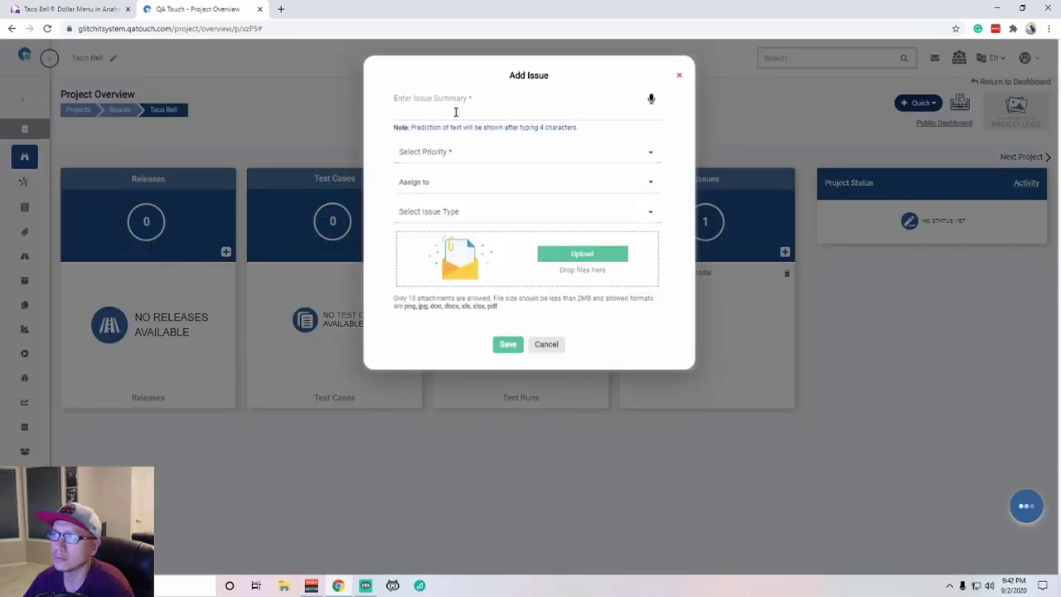
click(458, 111)
text(Missing red chips)
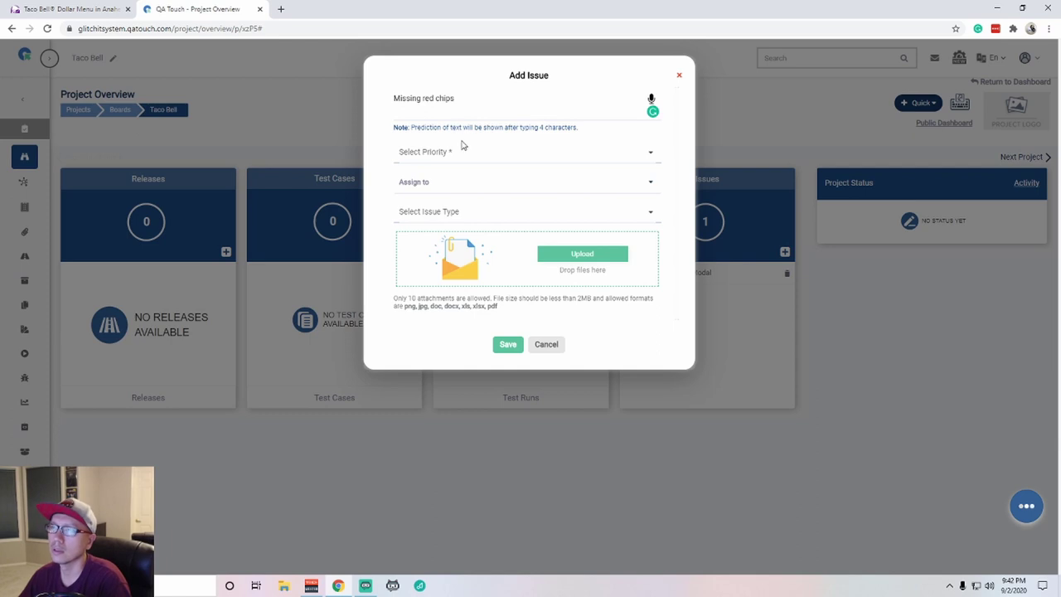
click(463, 148)
click(458, 201)
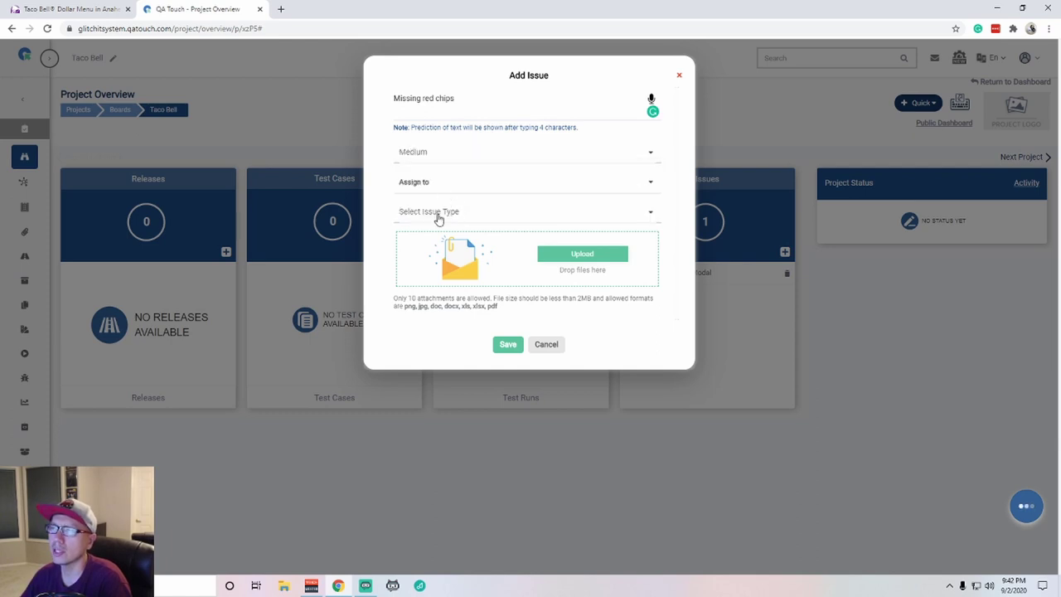
click(582, 254)
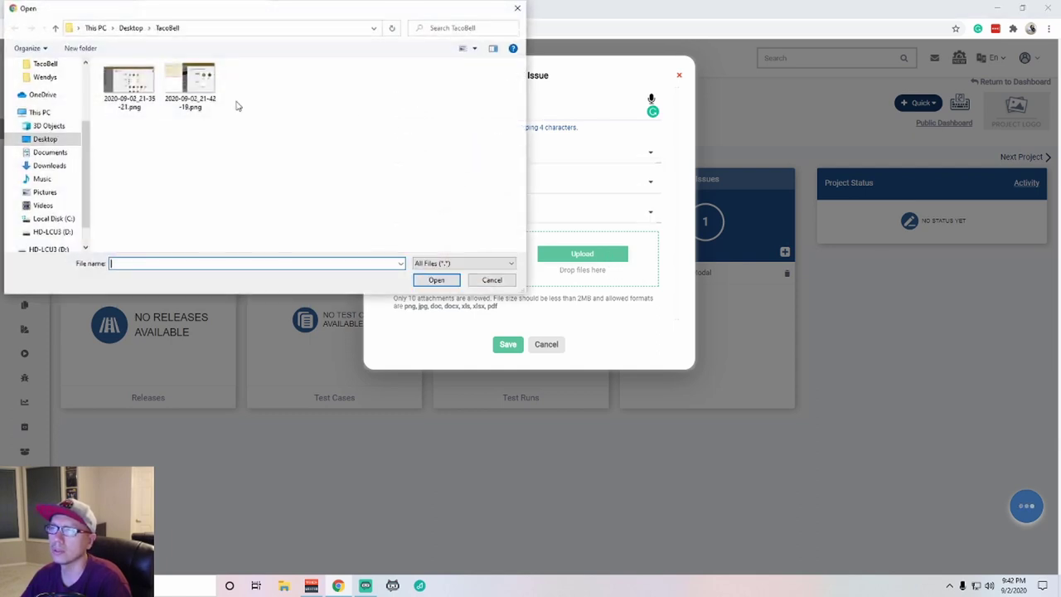
double_click(184, 91)
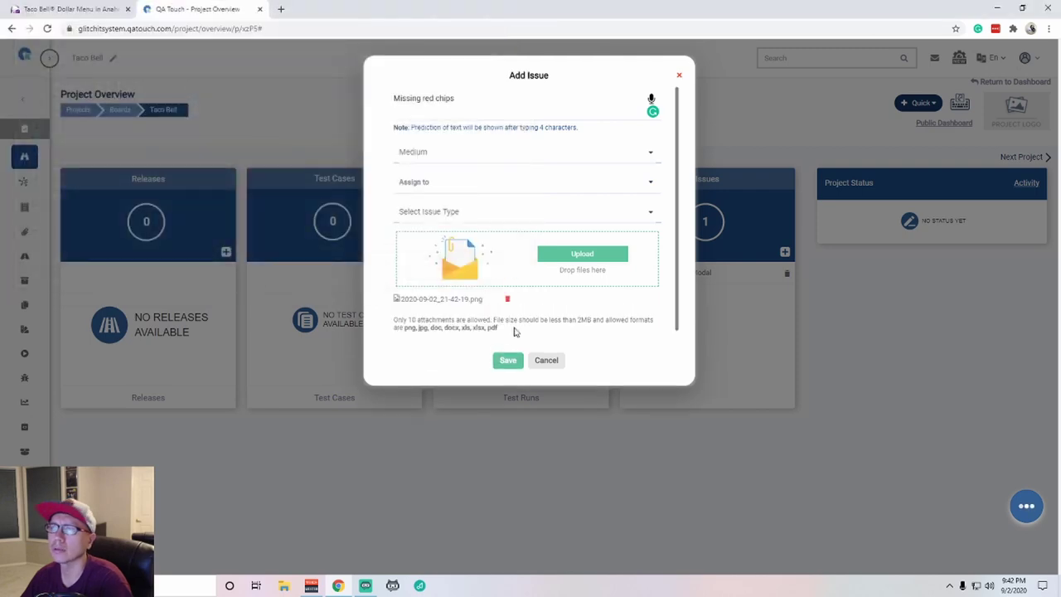
click(506, 356)
Add 50 Chips and Nacho Cheese Sauce with Seasoned Red Chips, totalling $126.53, and view the cart
key(ctrl+shift+Tab)
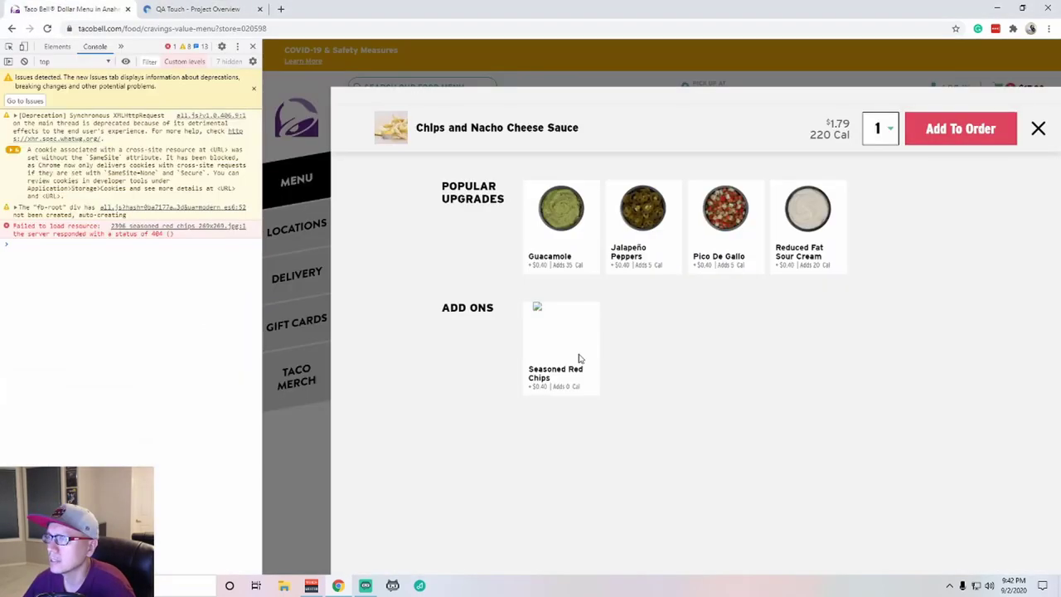
click(550, 338)
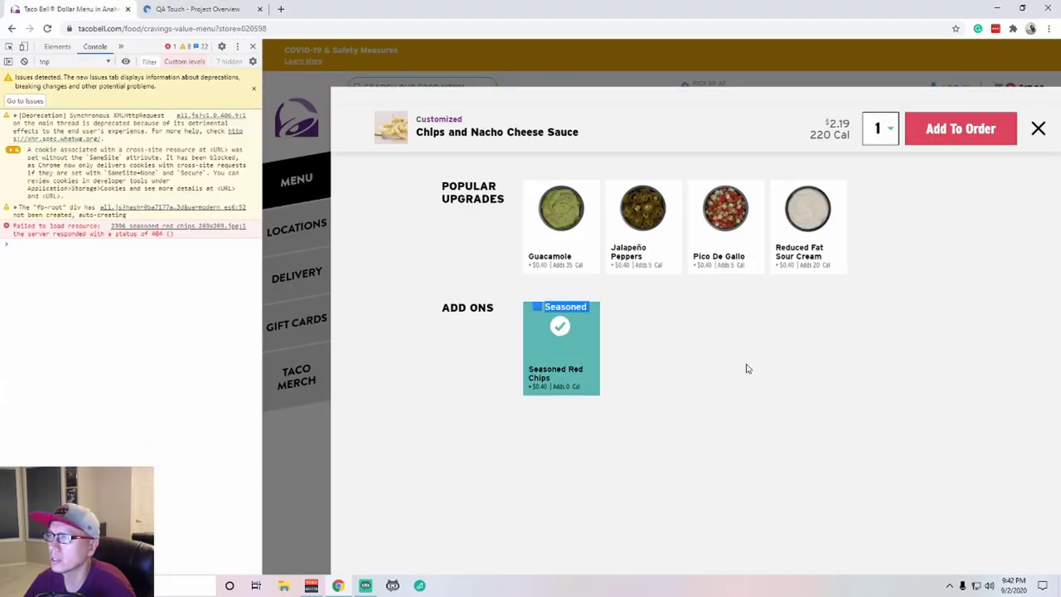
click(887, 129)
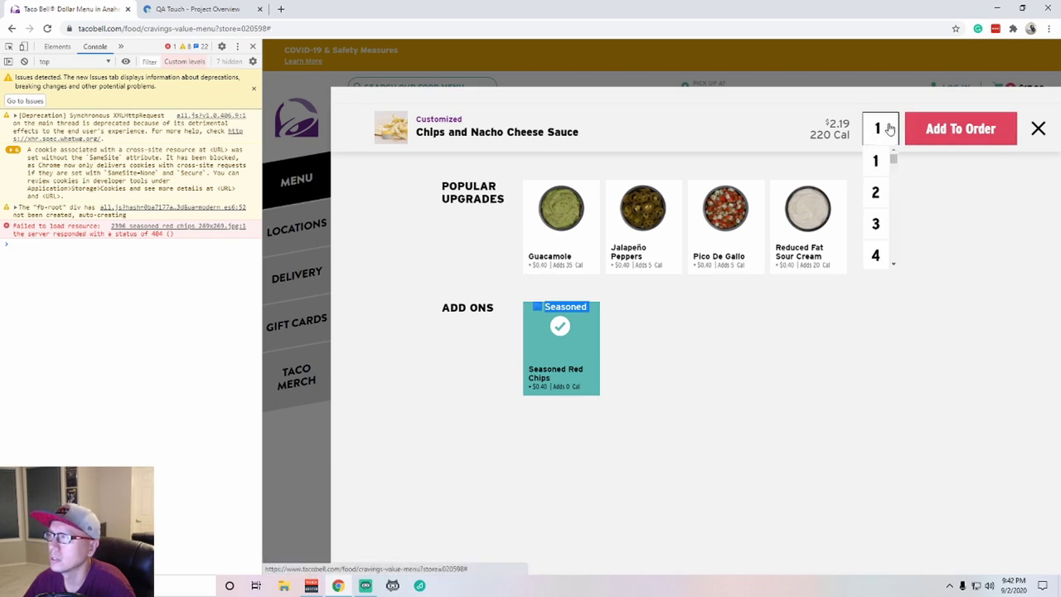
scroll(877, 227, down, 15)
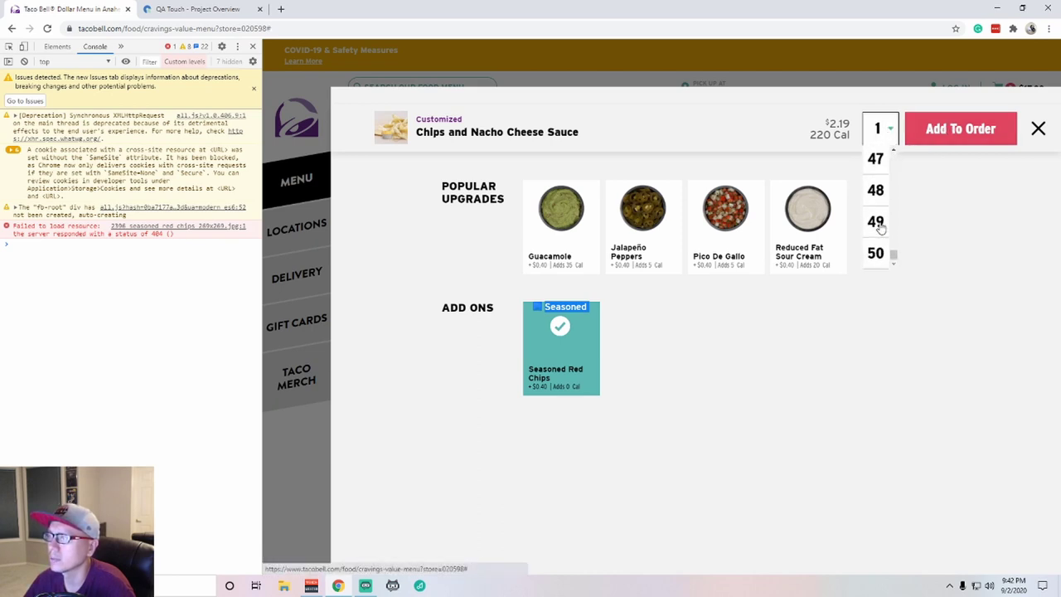
click(875, 254)
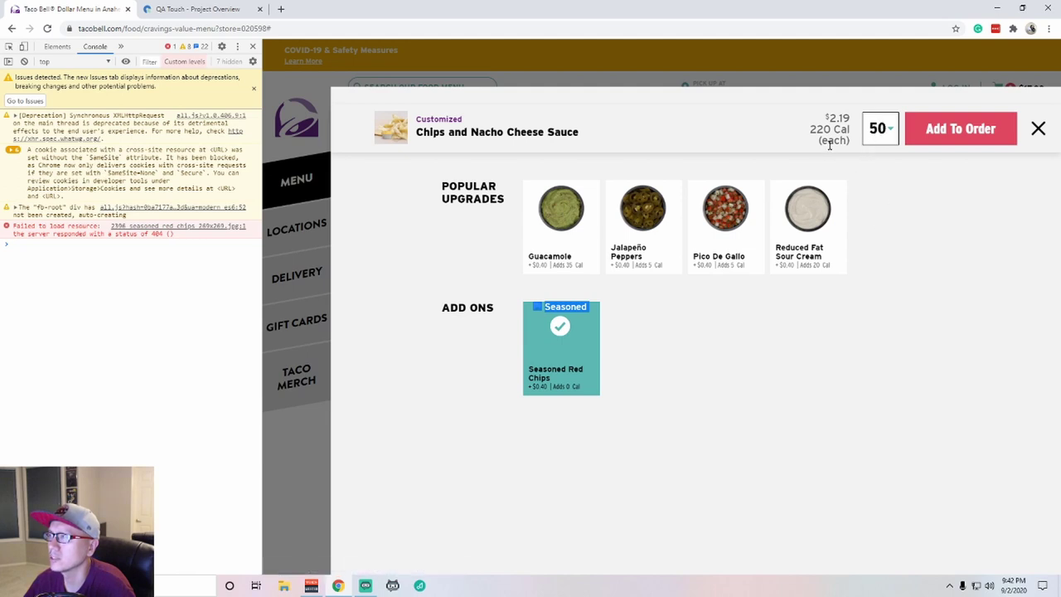
click(958, 136)
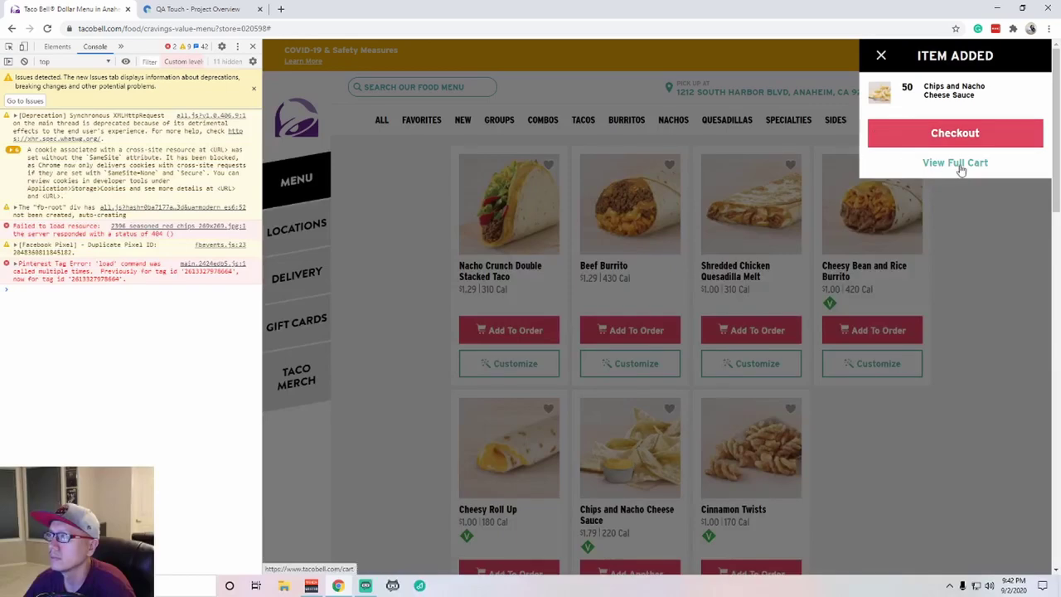
click(962, 166)
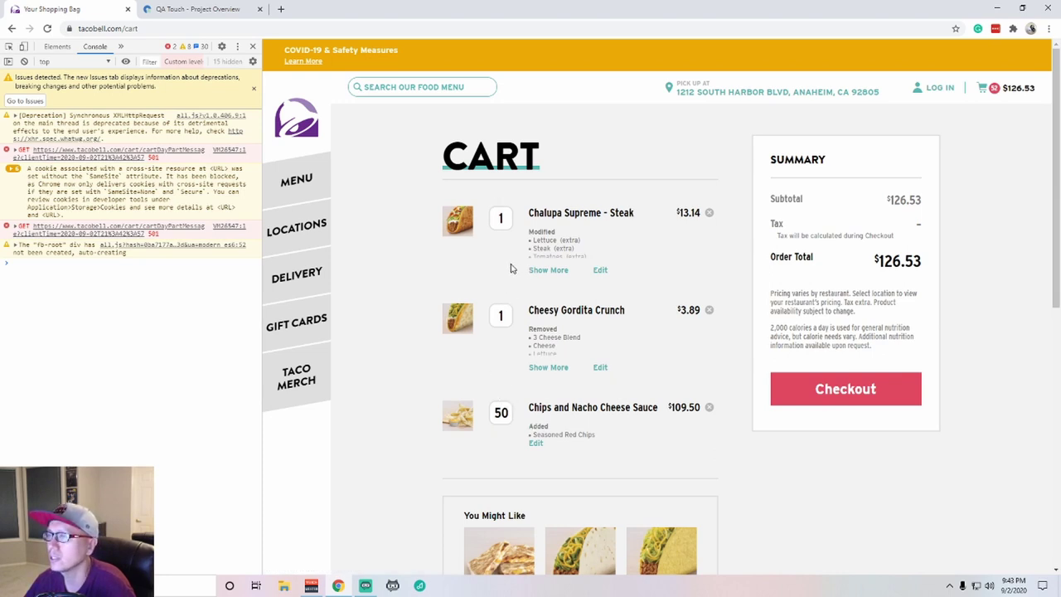
click(601, 368)
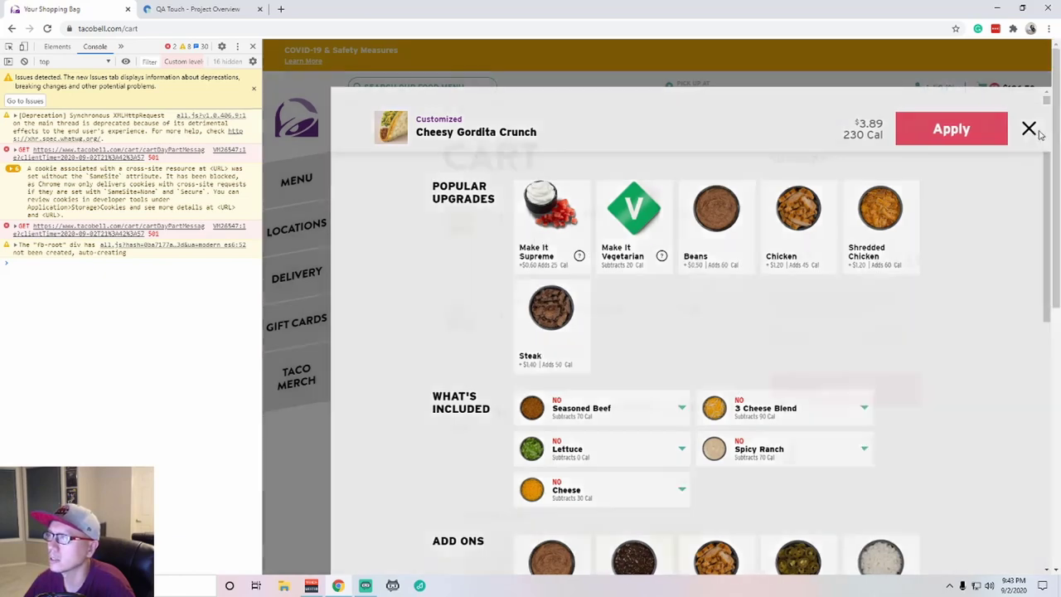
click(1039, 130)
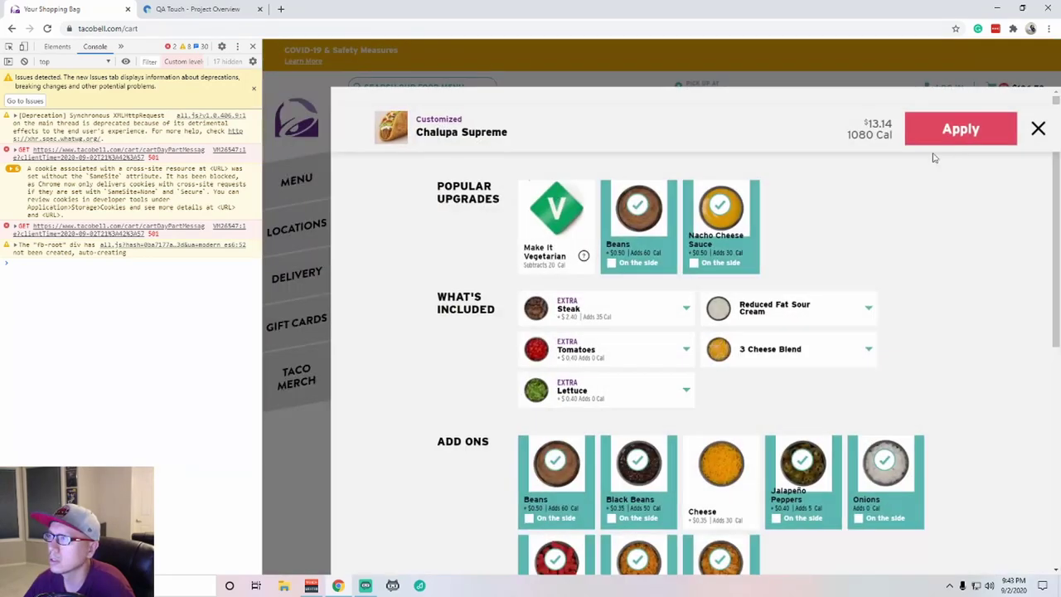
click(1038, 128)
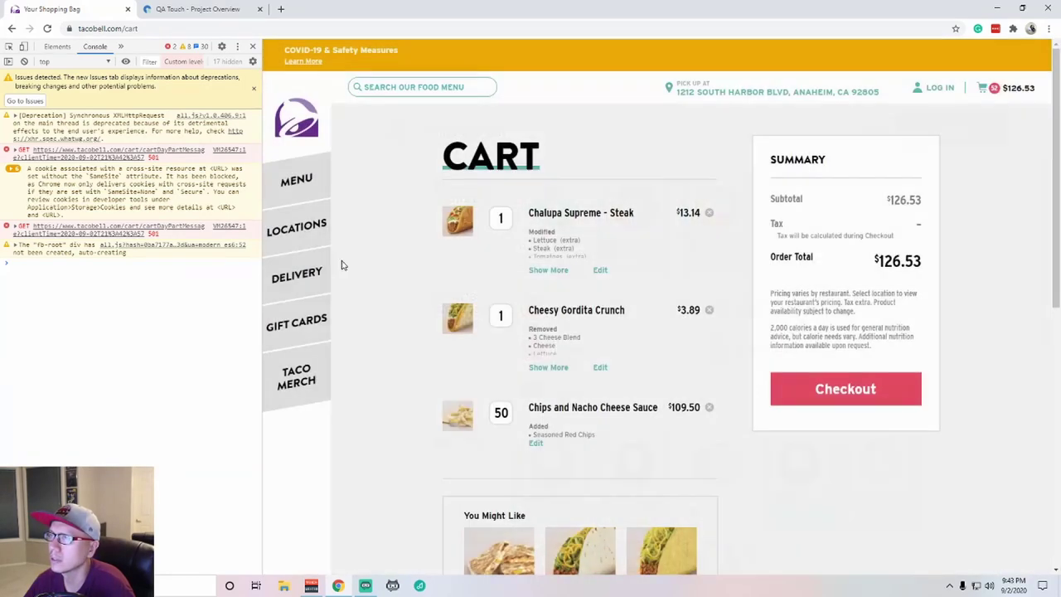
Browse the Burritos category and add a $2.89 Shredded Chicken Burrito to the order
click(305, 192)
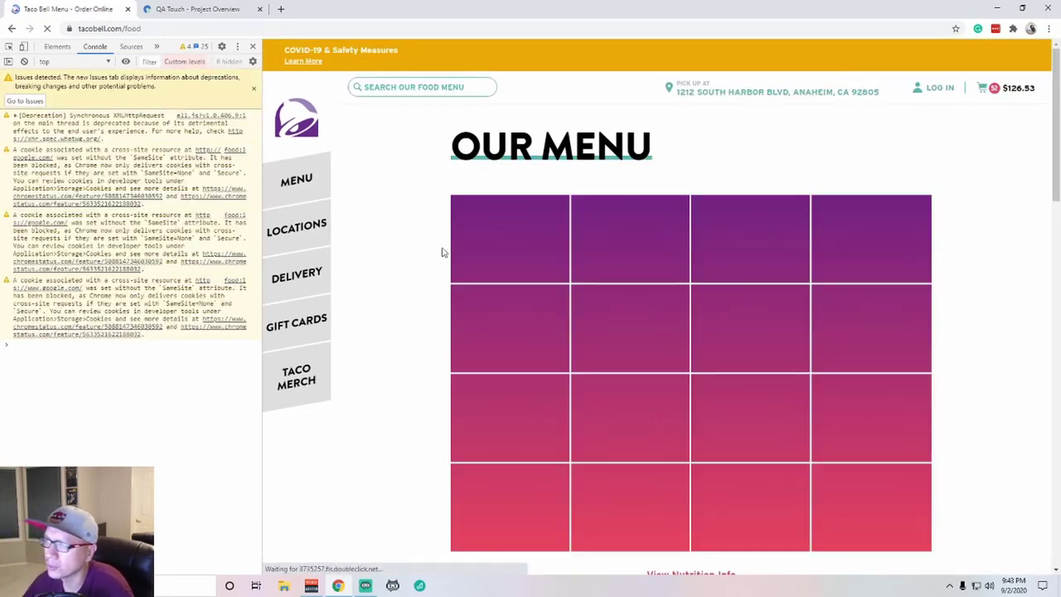
click(636, 319)
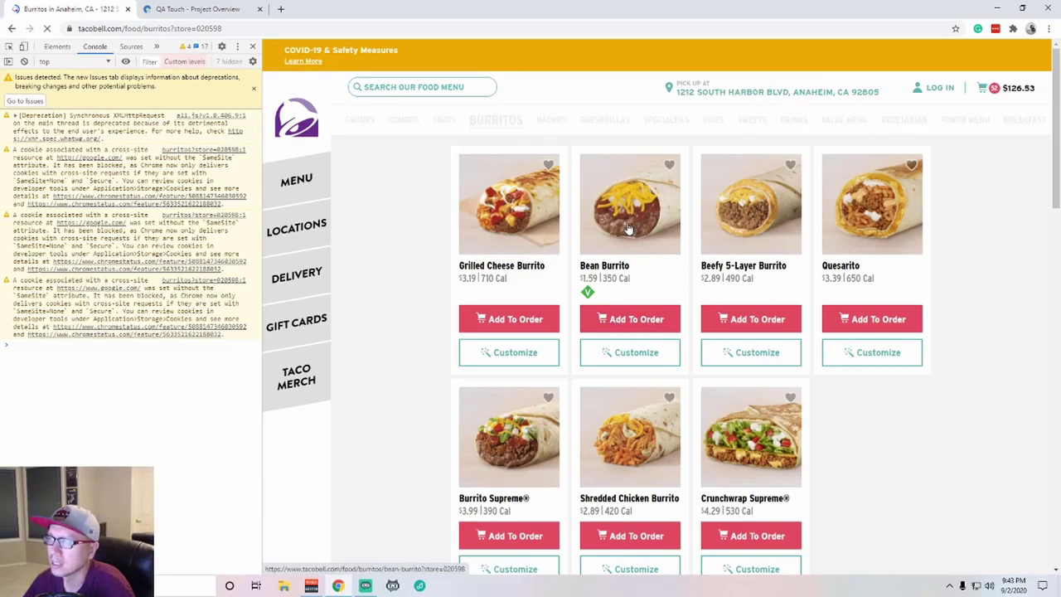
scroll(435, 306, down, 1)
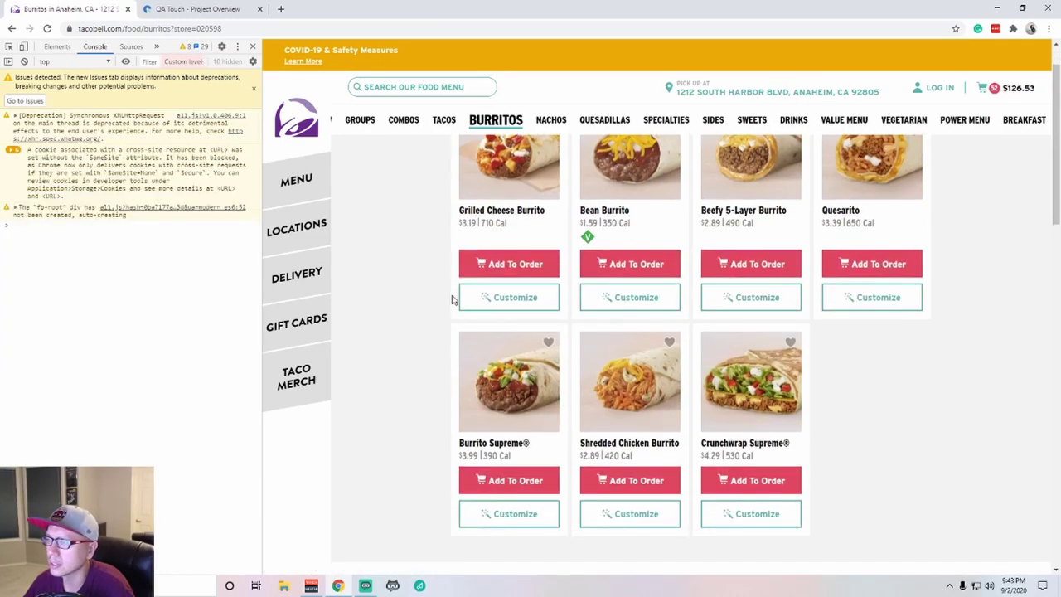
scroll(714, 378, up, 1)
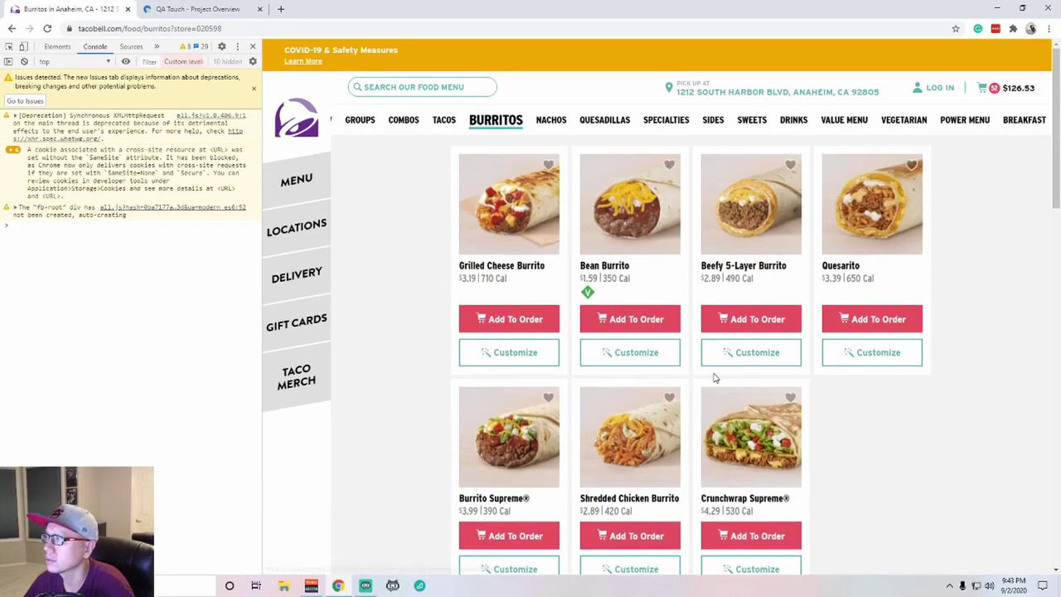
scroll(714, 378, down, 4)
scroll(714, 378, up, 4)
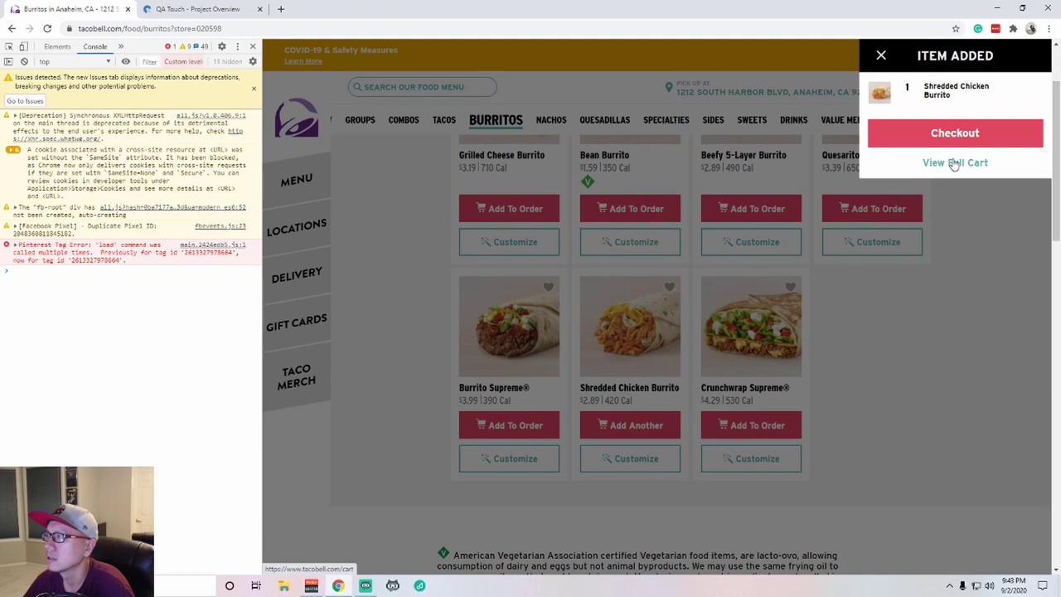
Check the $129.42 cart, opening and closing the burrito's customization without changes
click(942, 167)
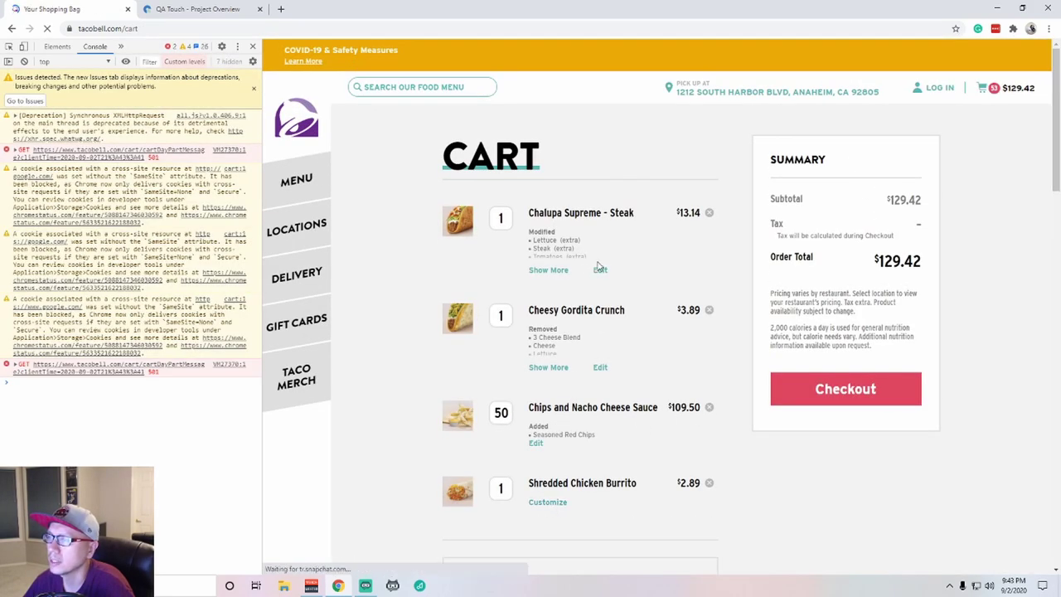
click(548, 503)
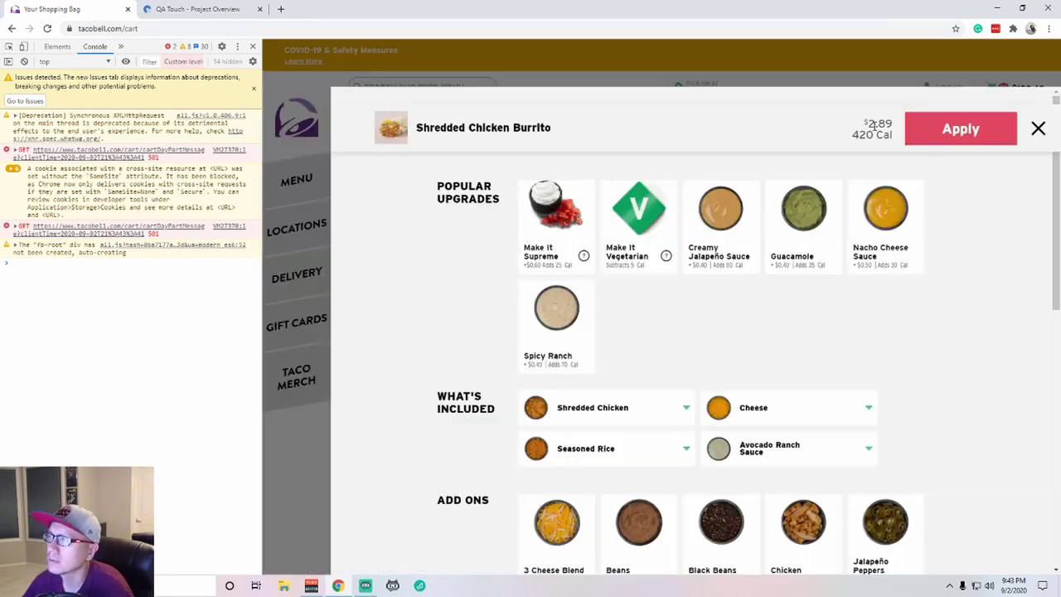
click(1030, 128)
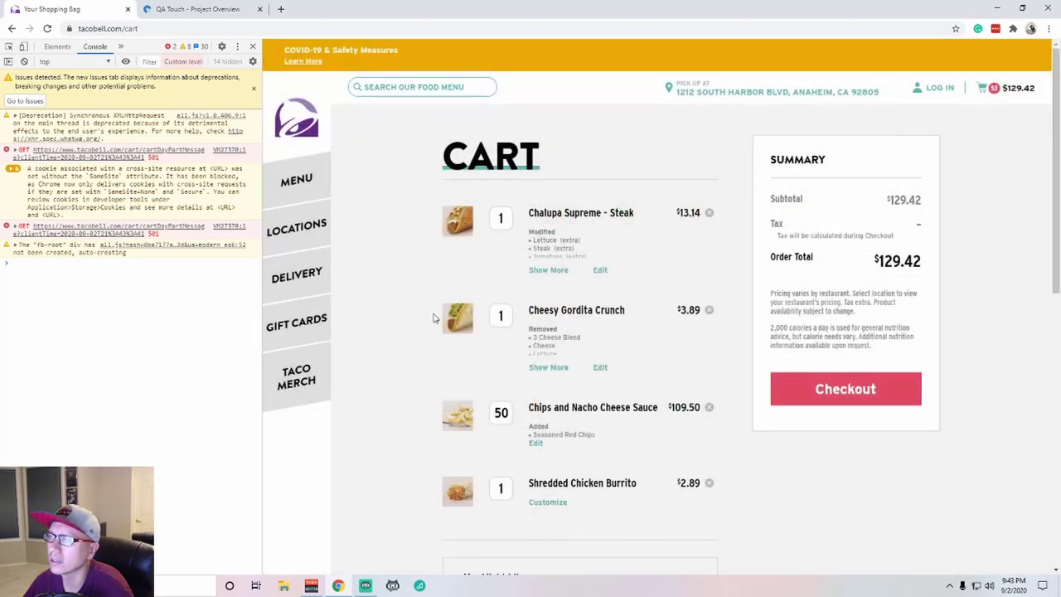
From the Burritos menu, review the Shredded Chicken Burrito's customization and quantity choices without adding
click(296, 180)
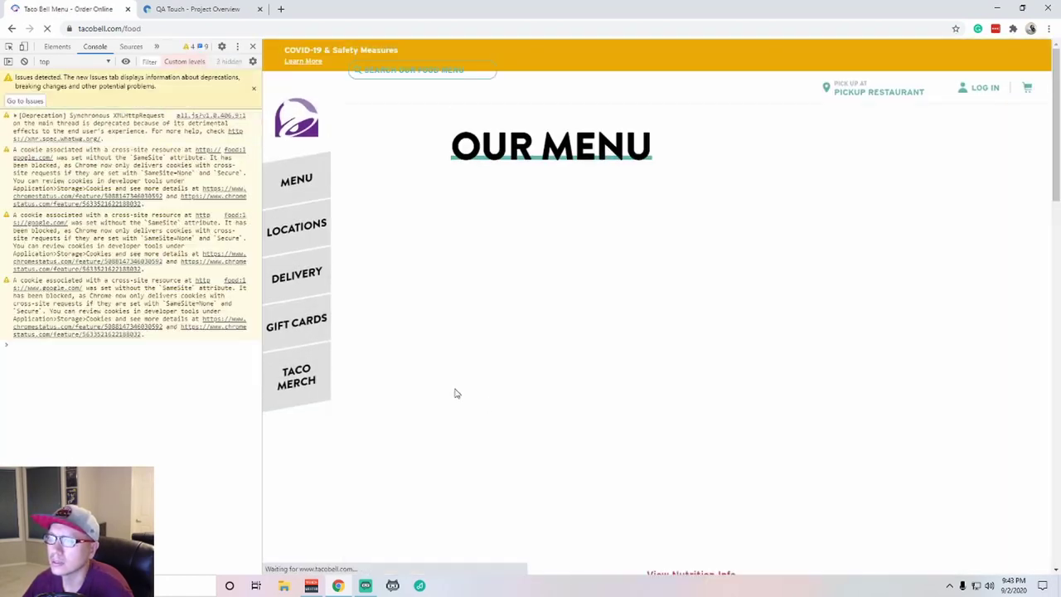
scroll(568, 370, down, 3)
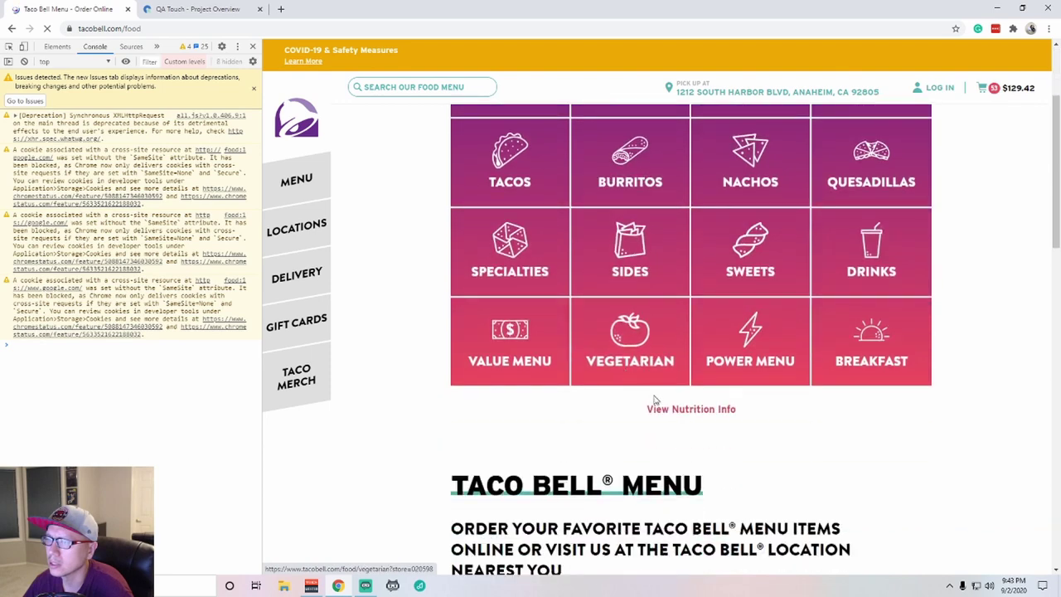
click(629, 157)
scroll(637, 367, down, 3)
click(631, 353)
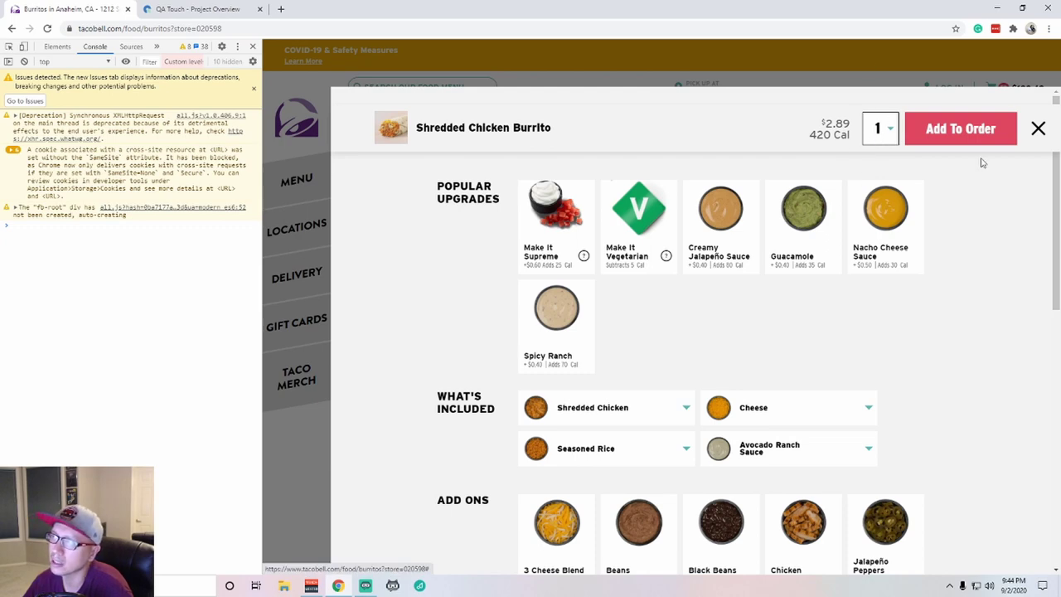
click(880, 128)
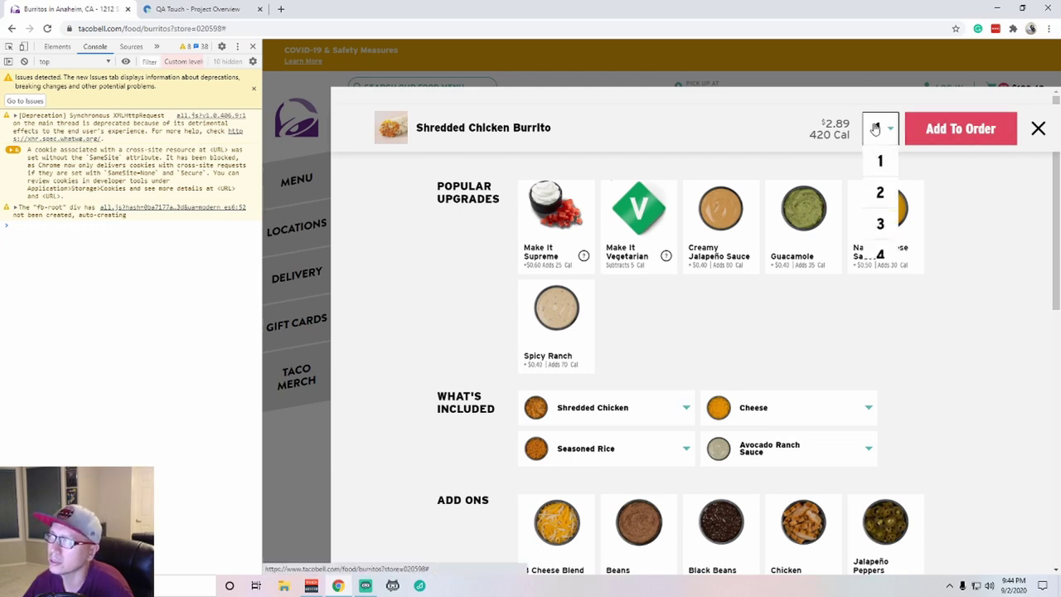
click(1038, 129)
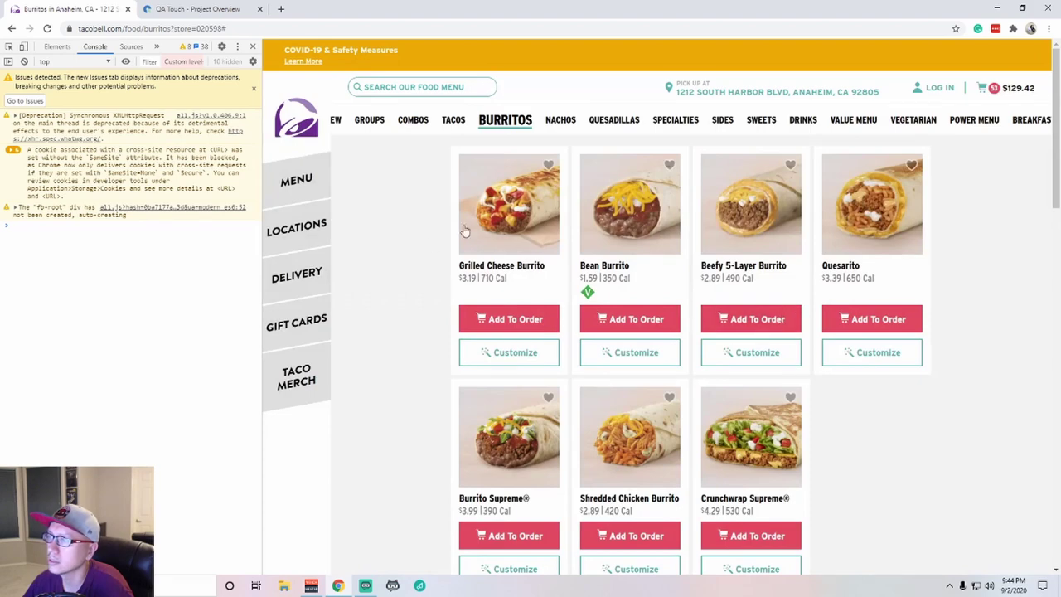
Open and close the cart burrito's customization unchanged, then return to the Our Menu page
click(1009, 90)
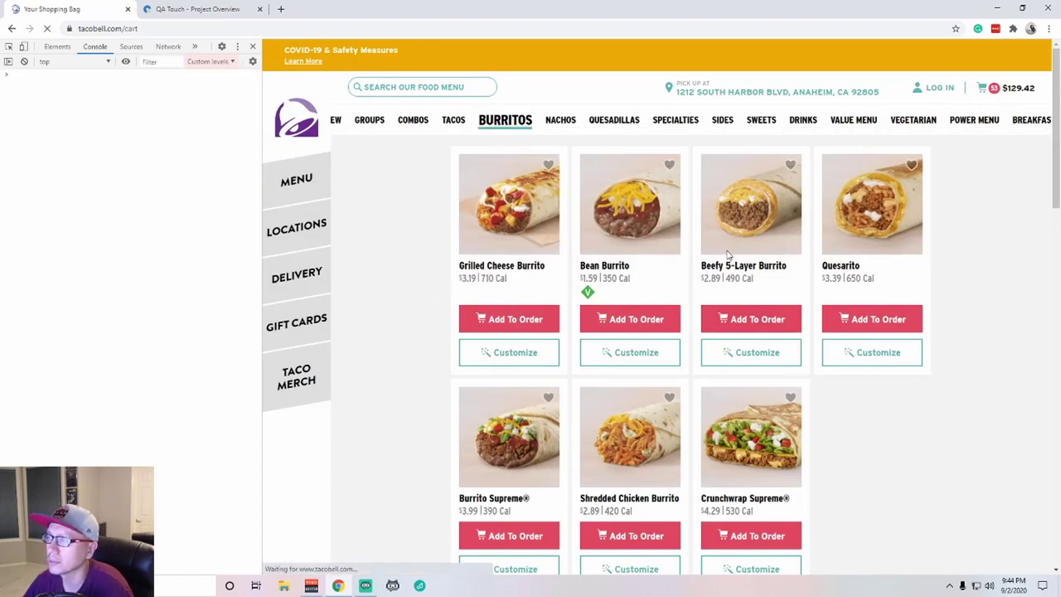
scroll(549, 406, down, 2)
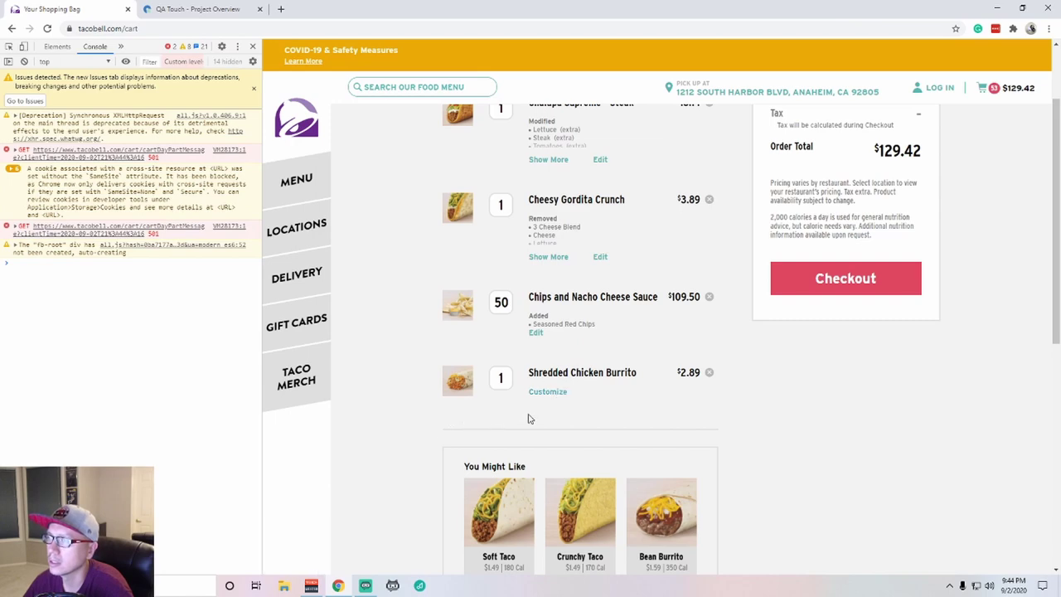
click(547, 391)
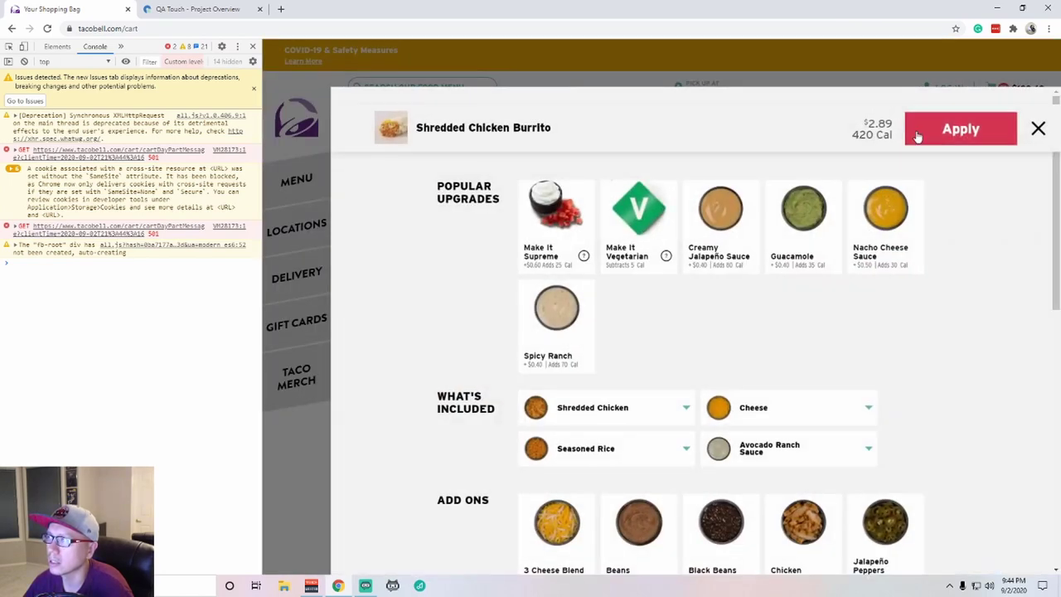
click(1039, 128)
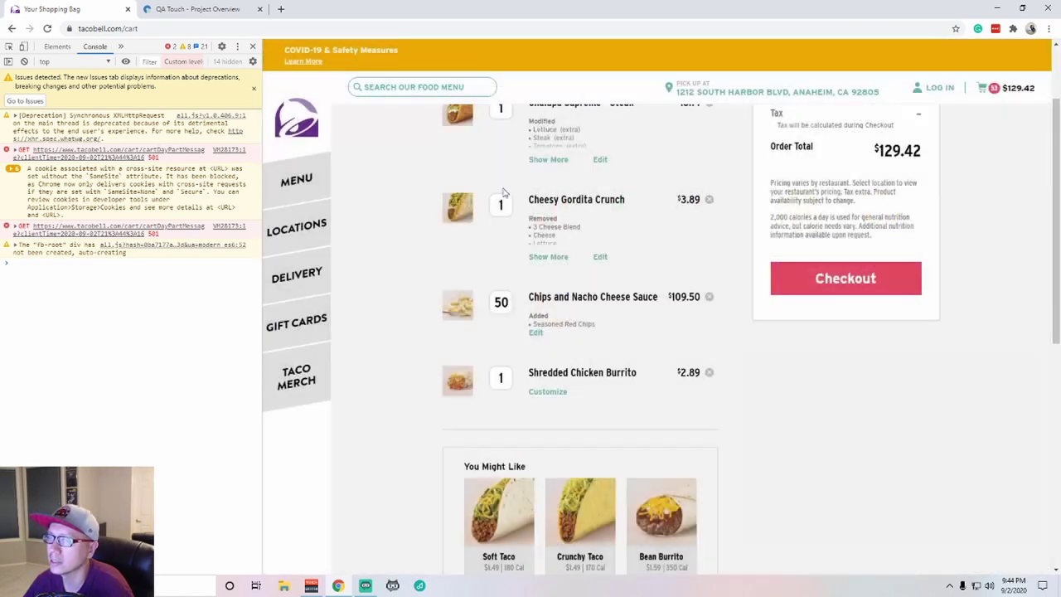
click(296, 180)
Try adding 50 Shredded Chicken Burritos from Burritos and acknowledge the cart-full warning
scroll(514, 325, down, 1)
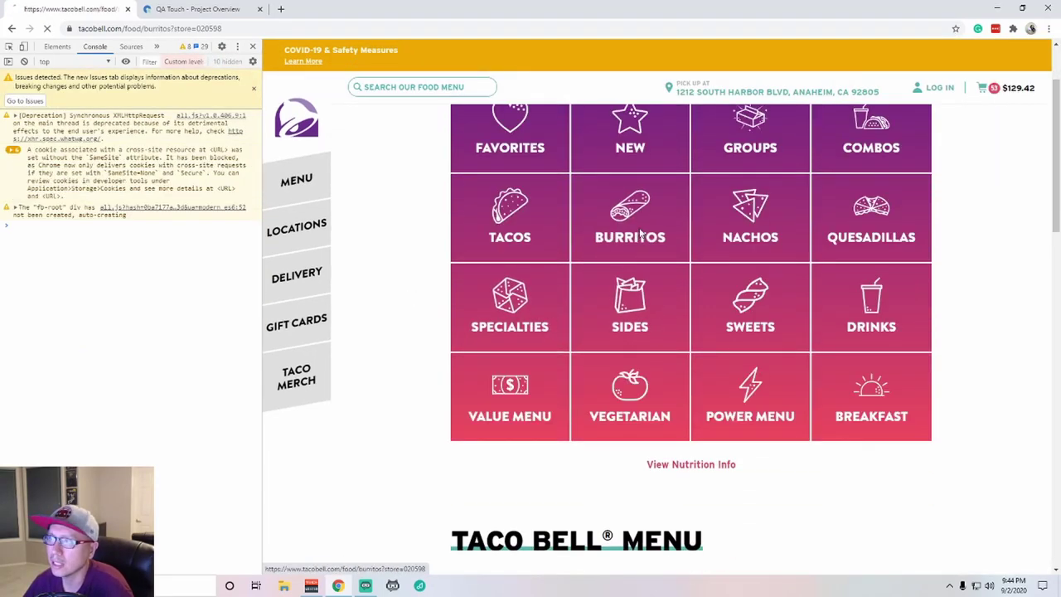
click(641, 234)
scroll(644, 531, down, 1)
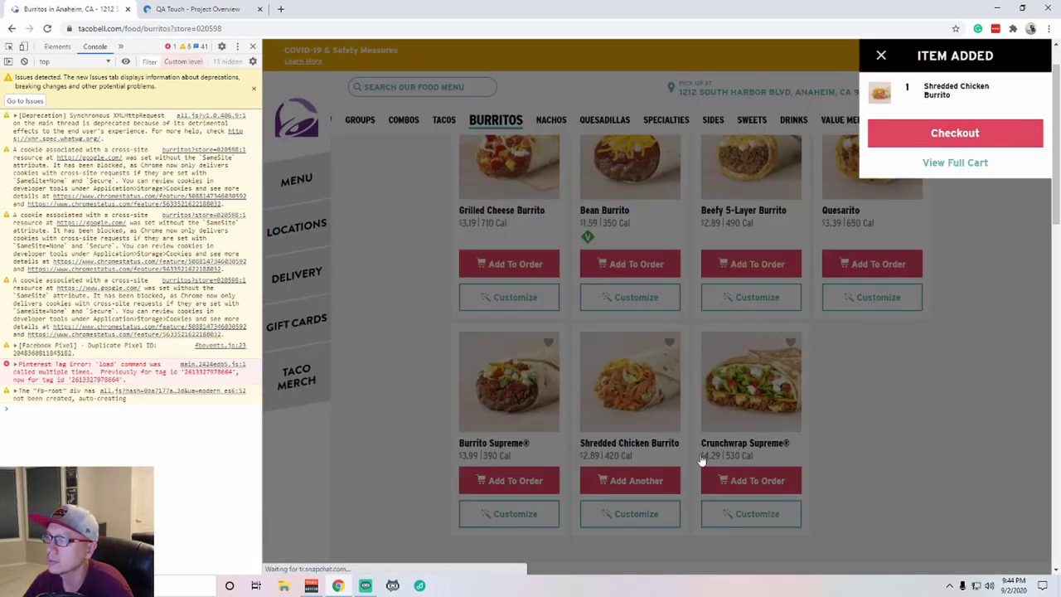
click(881, 54)
click(630, 515)
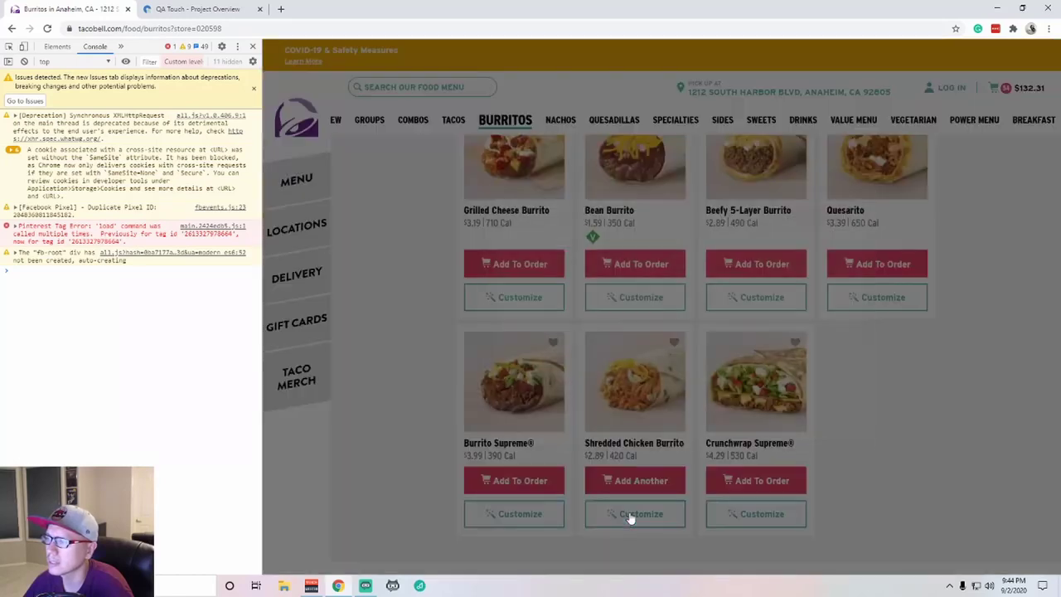
click(880, 131)
scroll(875, 240, down, 3)
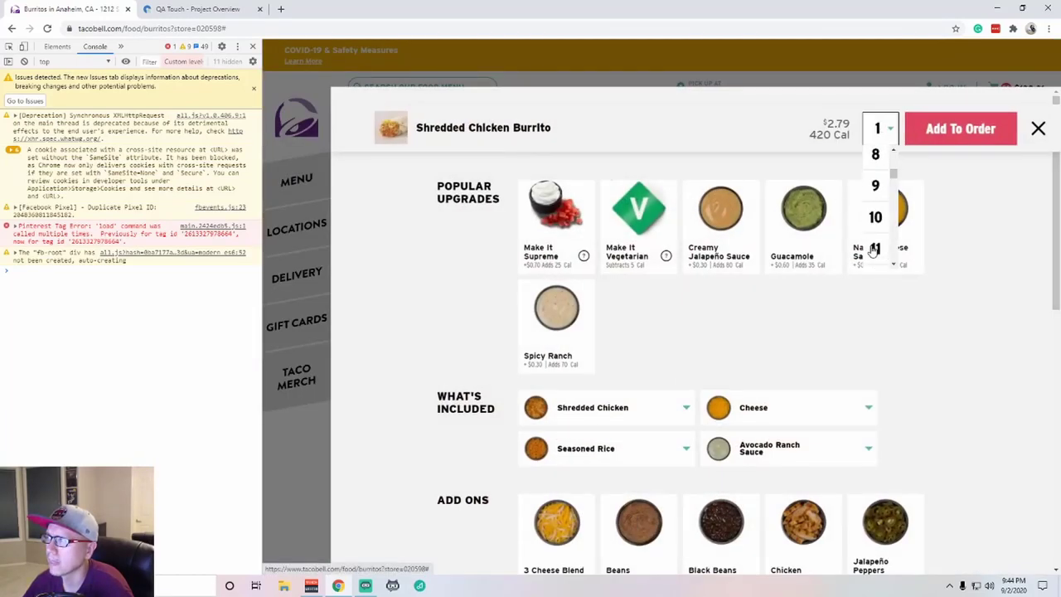
click(875, 254)
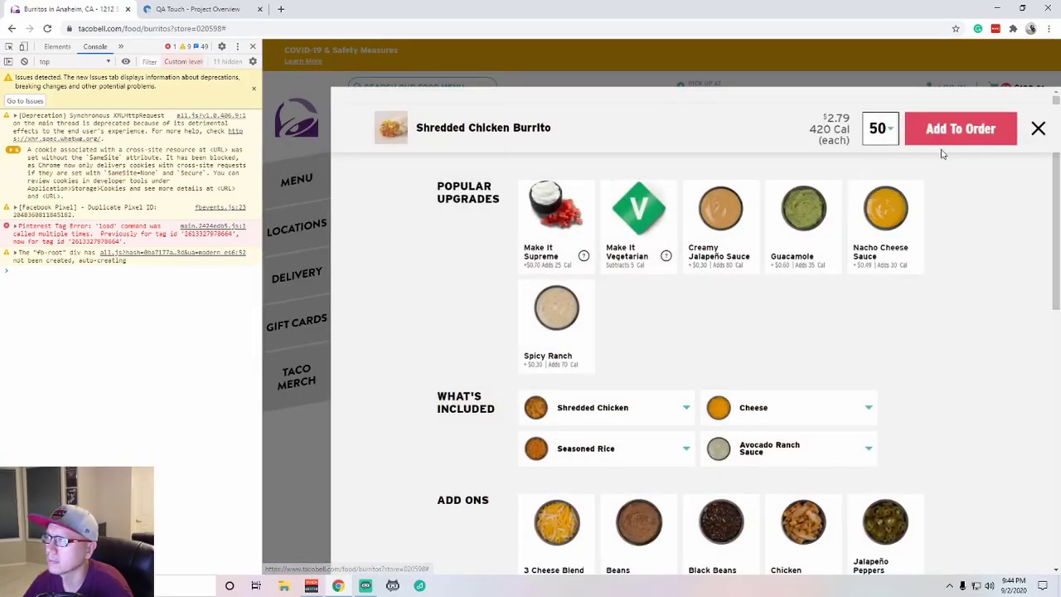
click(966, 131)
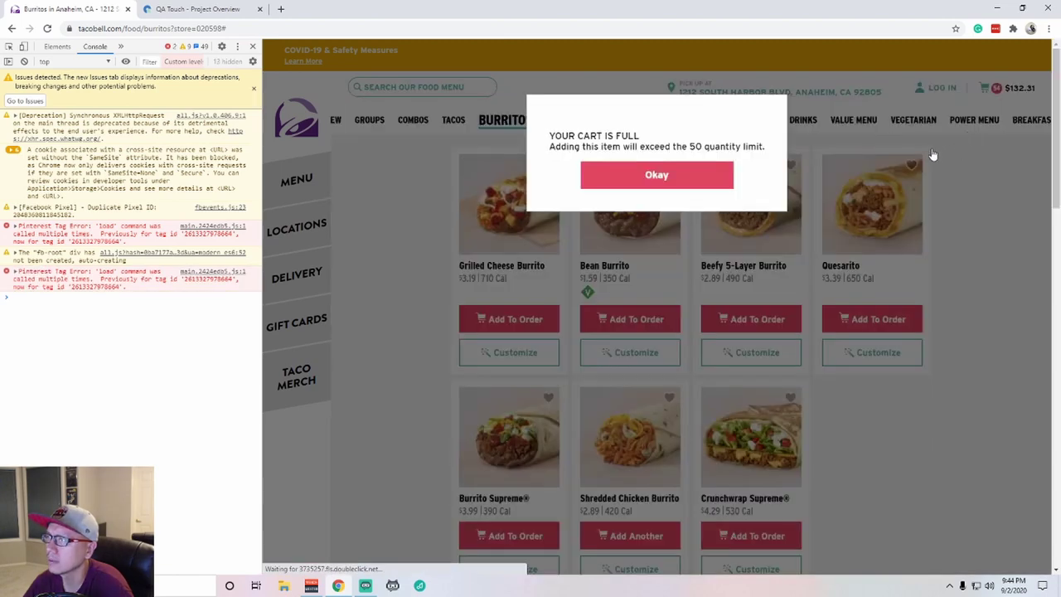
click(656, 175)
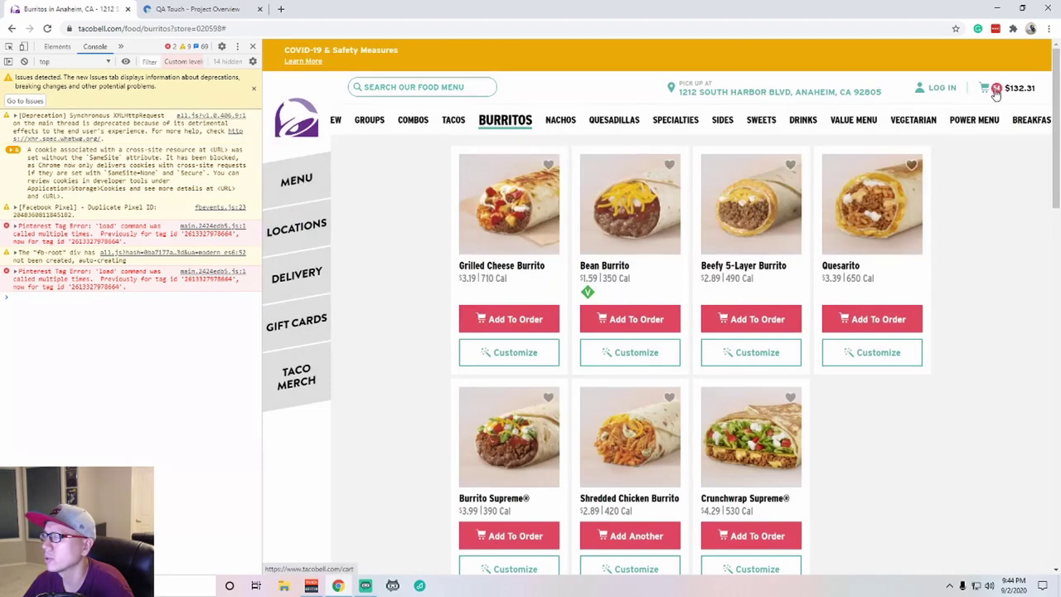
Add four more Shredded Chicken Burritos past the limit, reaching $146.76, then return to the menu
click(655, 538)
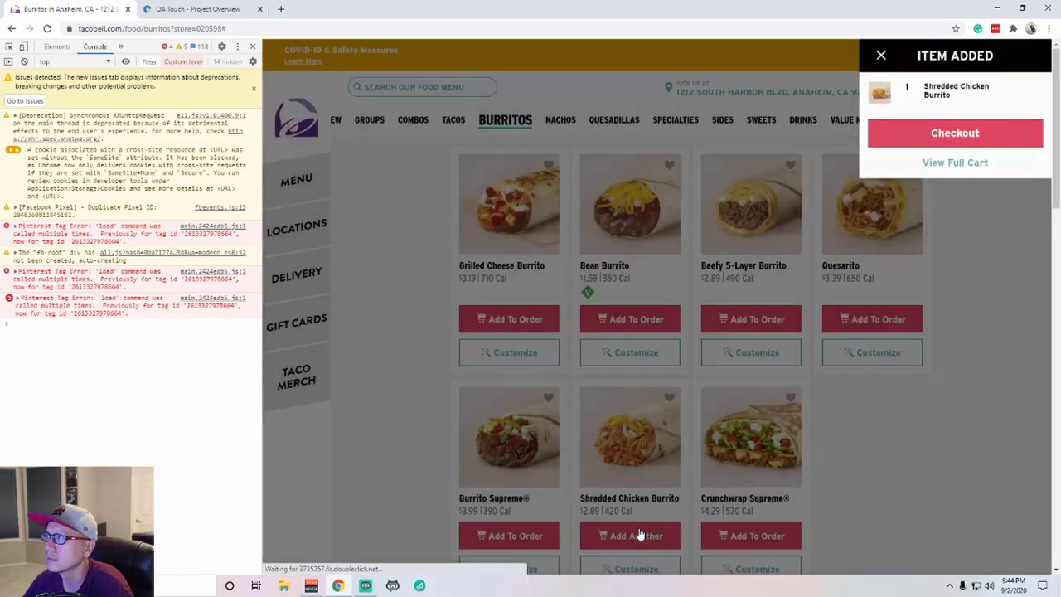
click(639, 535)
click(639, 535)
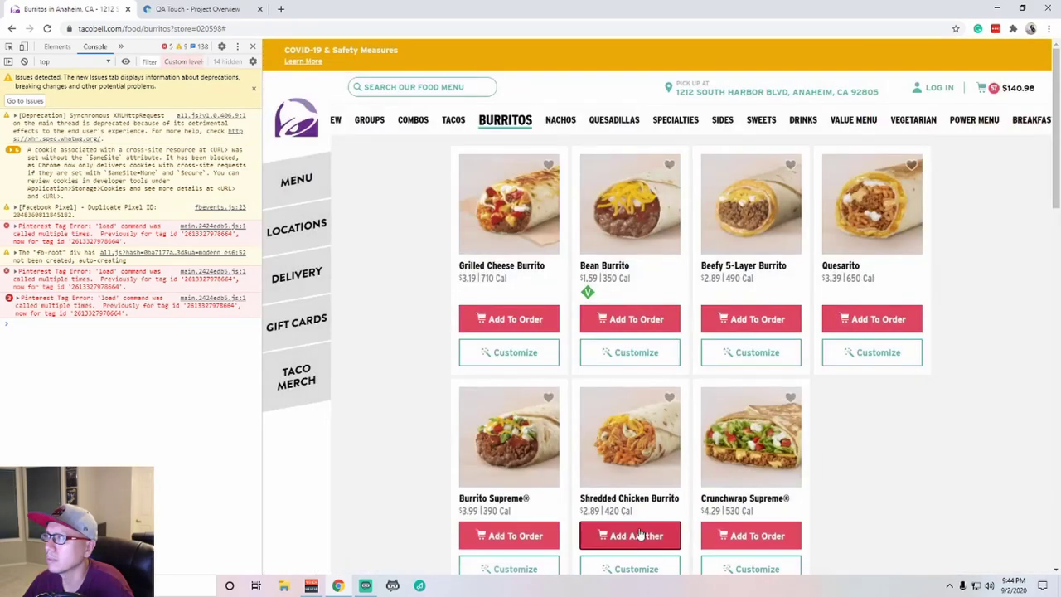
click(639, 535)
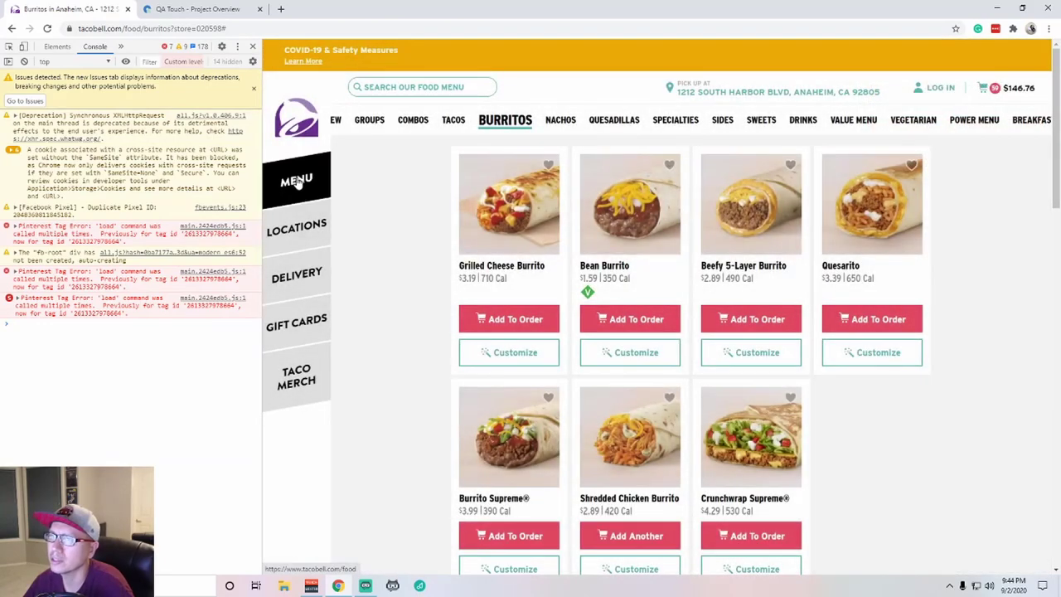
click(296, 181)
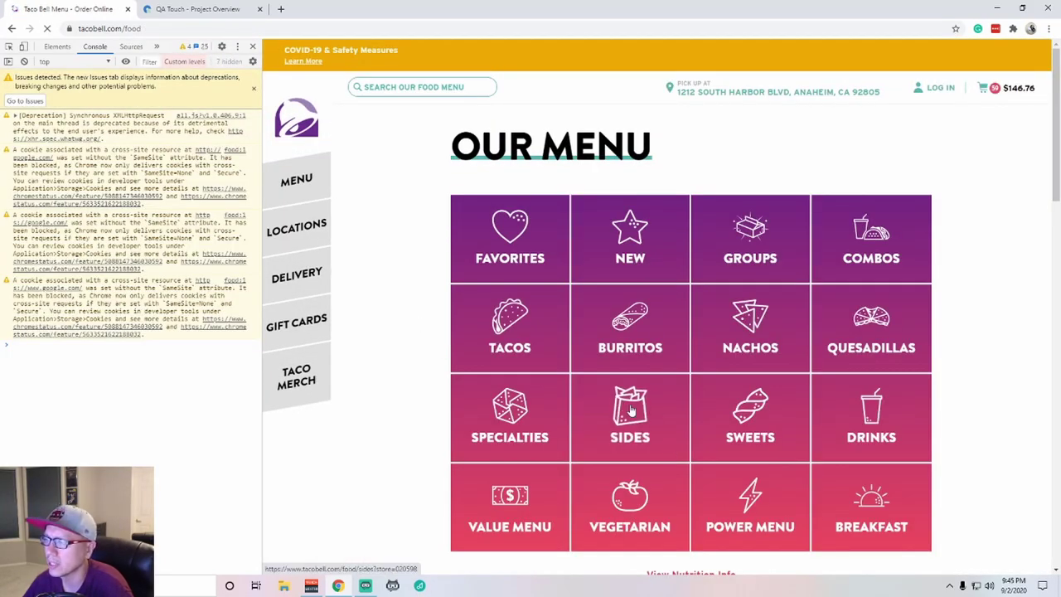
Open the Sides menu and scroll the grid, checking the unavailable Straw
click(630, 410)
scroll(621, 315, down, 2)
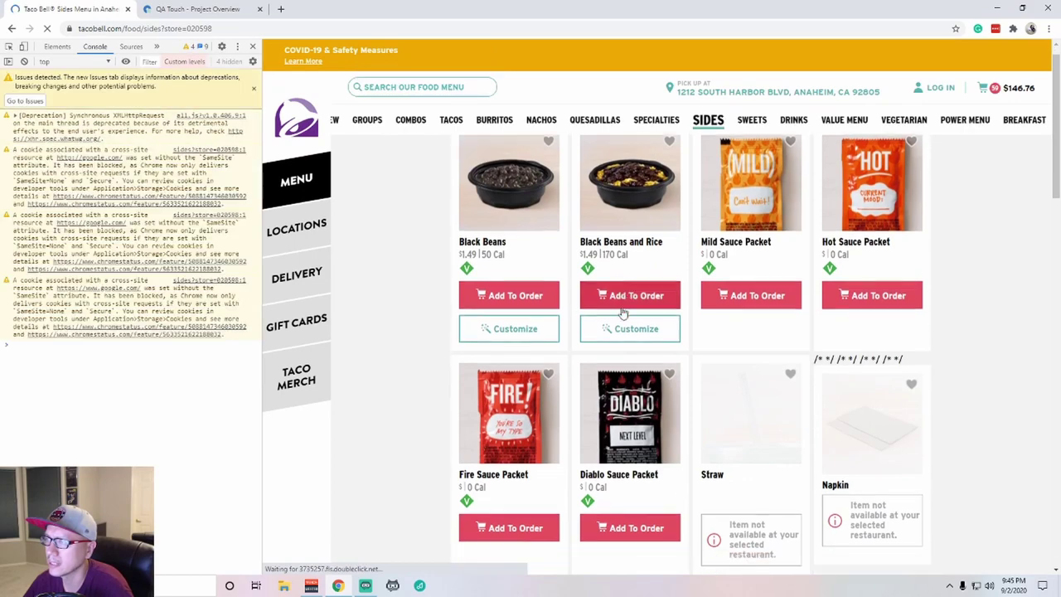
scroll(623, 313, up, 2)
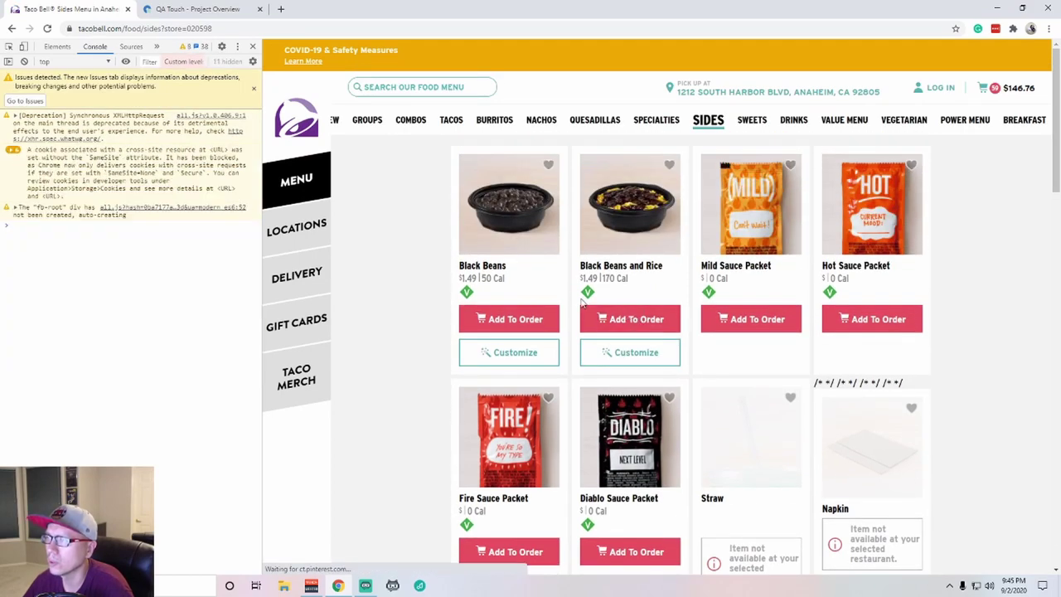
scroll(783, 340, down, 2)
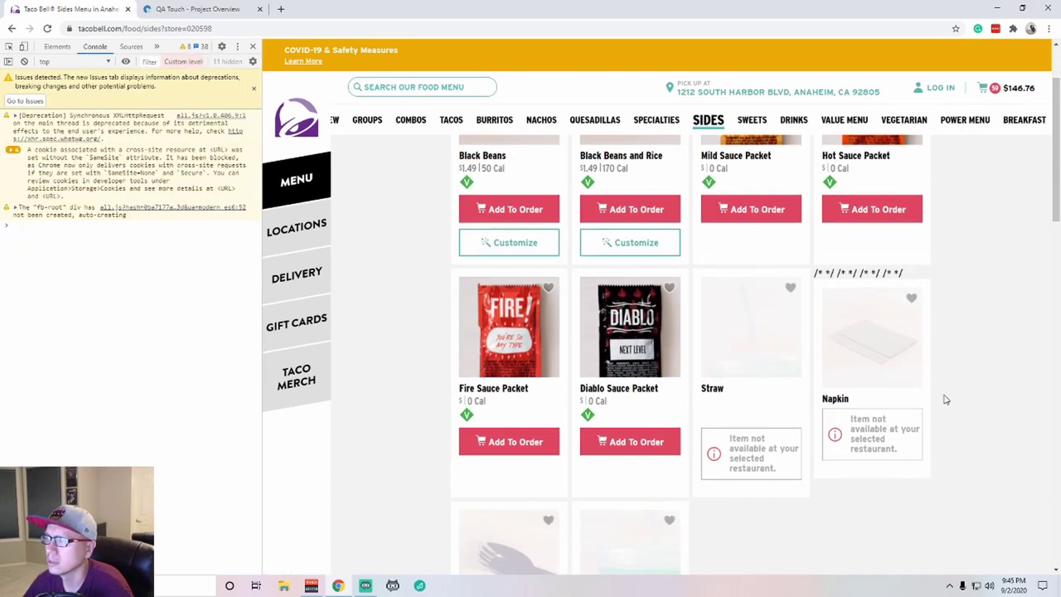
drag(814, 276, 1022, 306)
click(1022, 307)
scroll(1021, 307, down, 3)
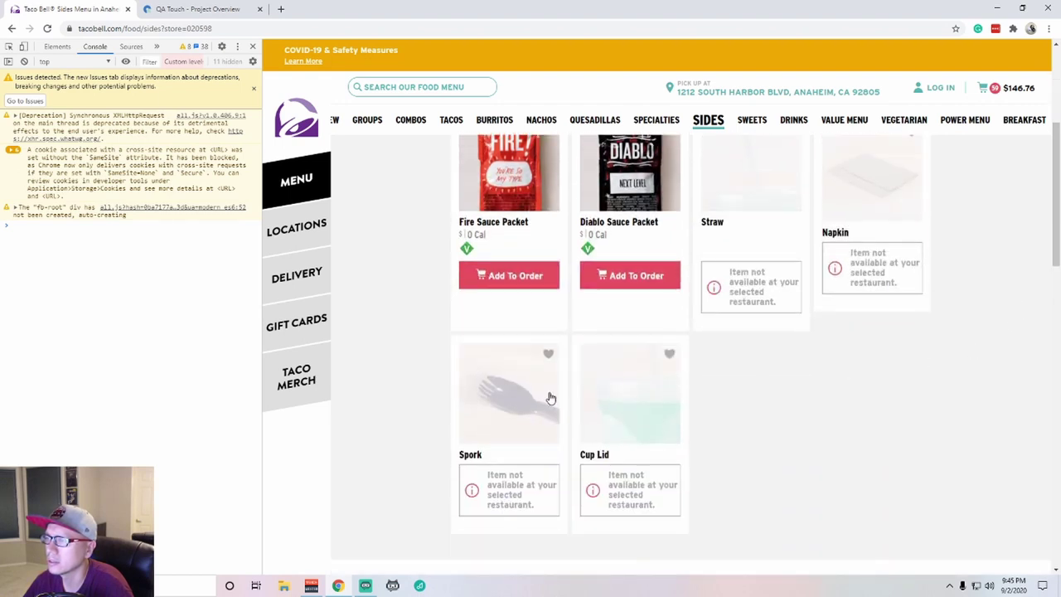
scroll(889, 200, up, 2)
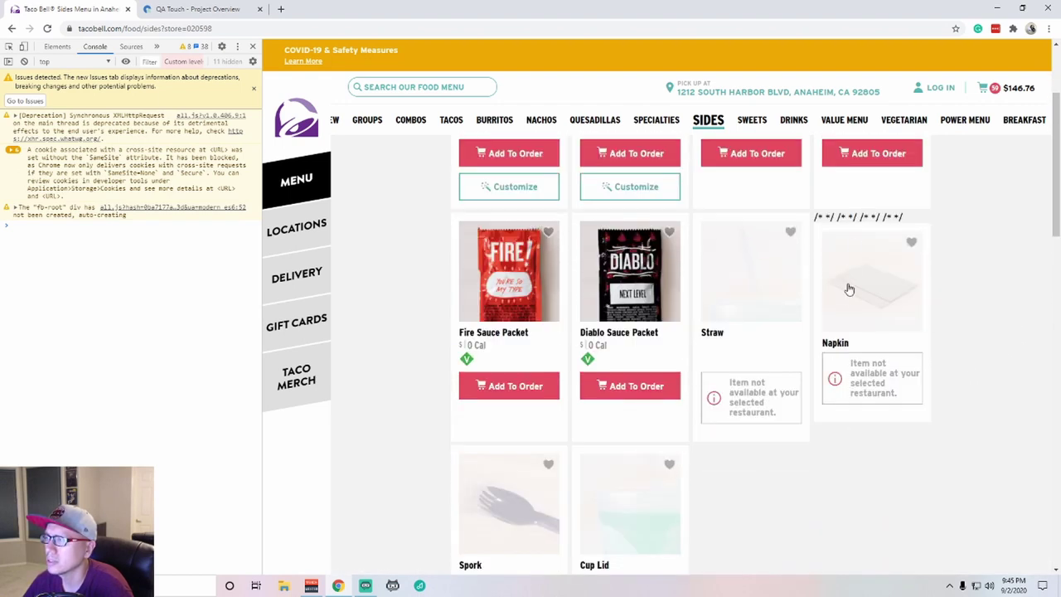
Highlight the unavailable Napkin, Spork and Cup Lid notices and screenshot the Sides grid
drag(907, 217, 924, 461)
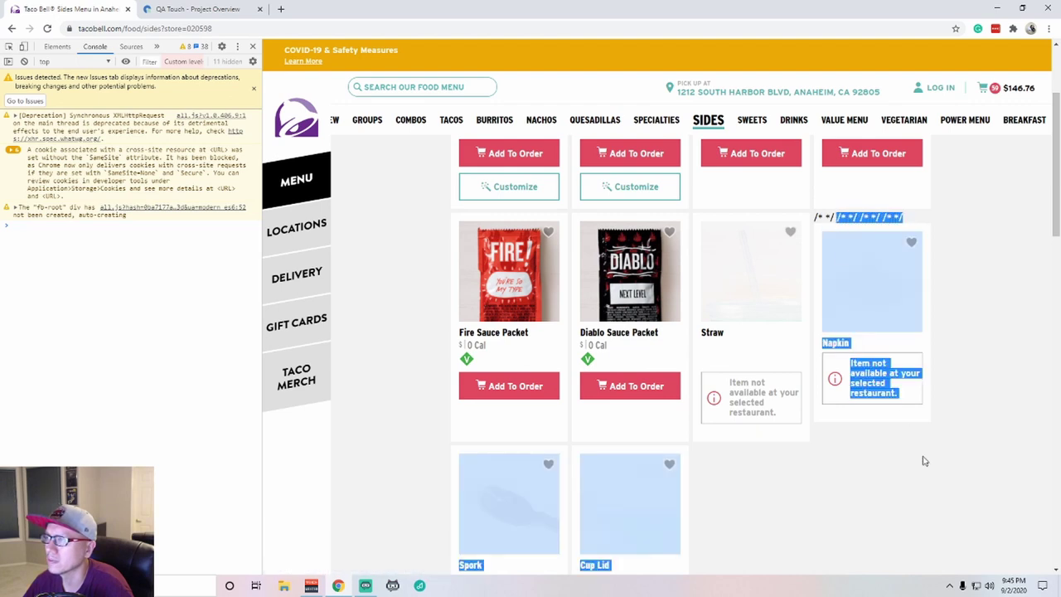
scroll(957, 472, down, 2)
click(939, 472)
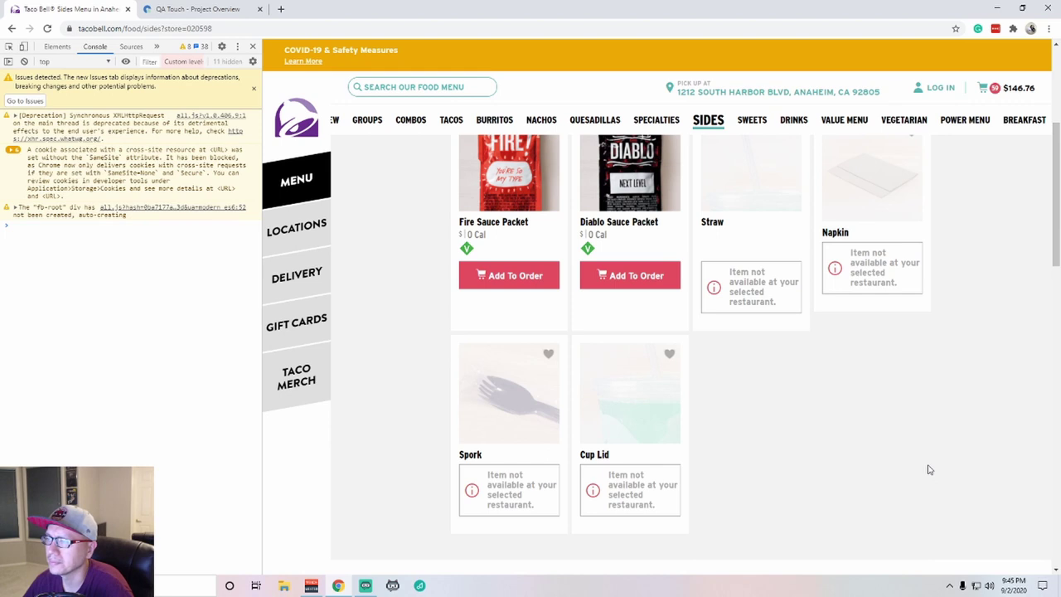
scroll(926, 467, up, 2)
scroll(924, 469, up, 1)
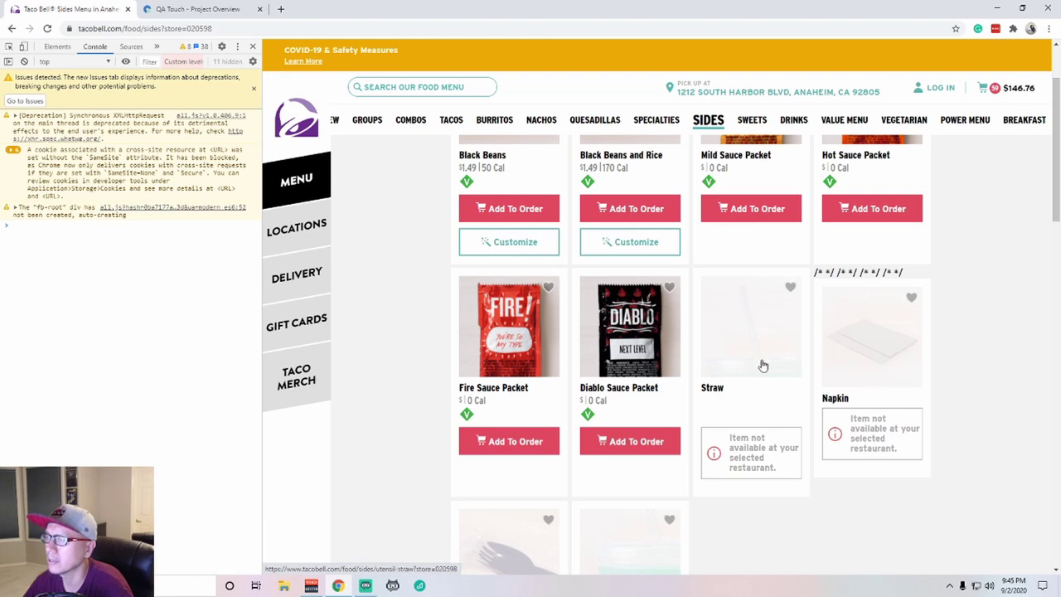
scroll(763, 365, down, 3)
scroll(753, 382, up, 4)
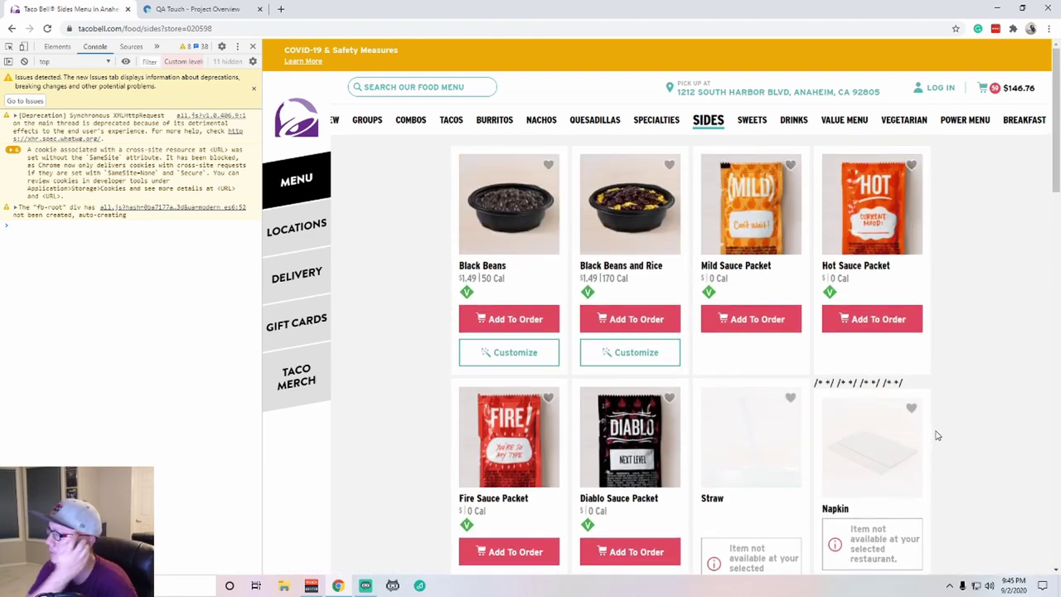
scroll(930, 434, down, 1)
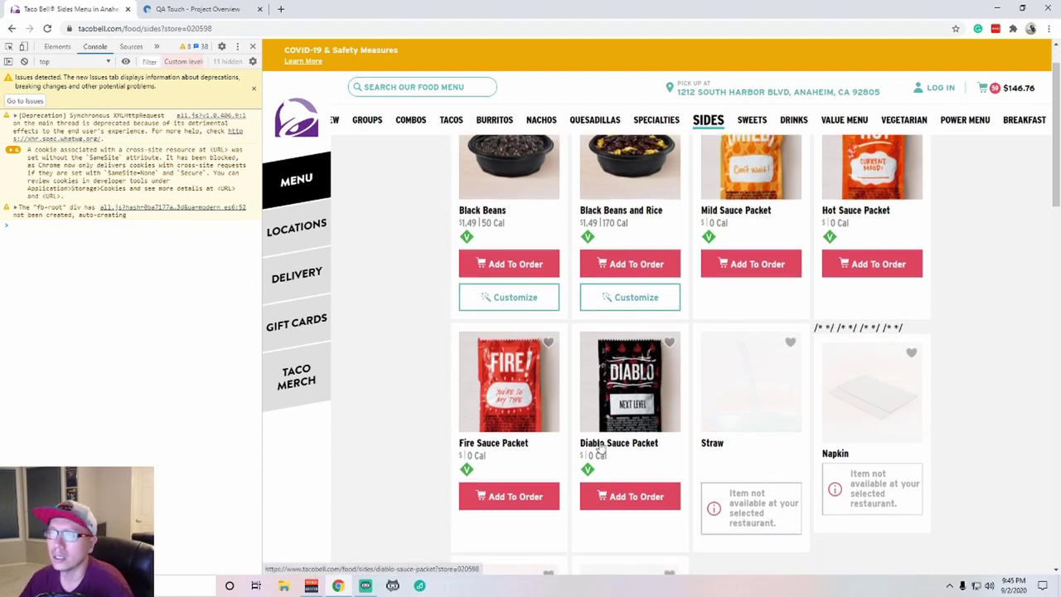
key(Print)
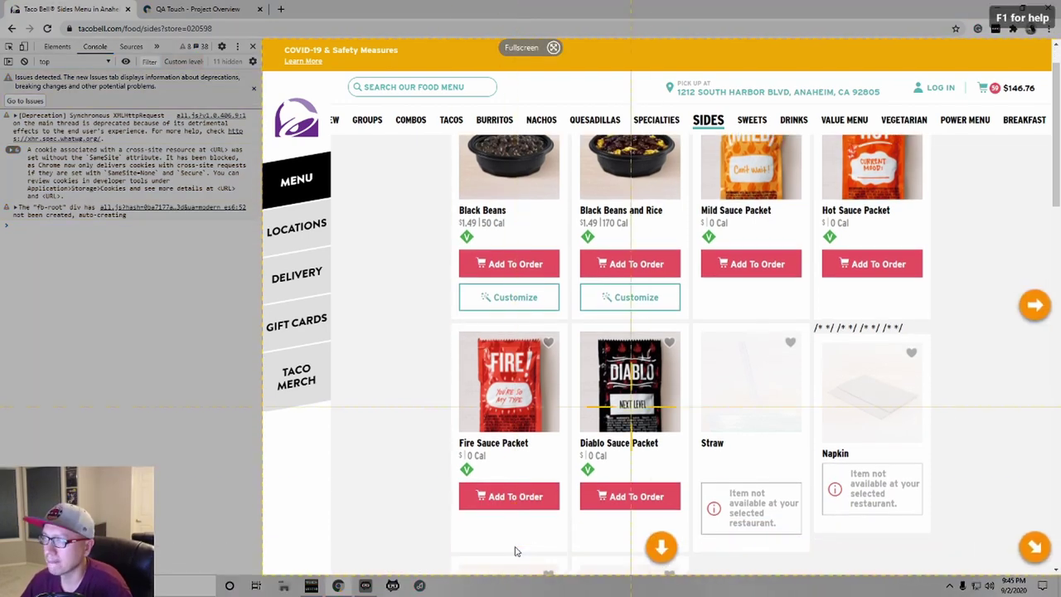
drag(802, 317, 999, 543)
Save a Medium-priority 'No Napkins' issue in the Taco Bell project with the Sides screenshot attached
key(shift+c)
click(241, 9)
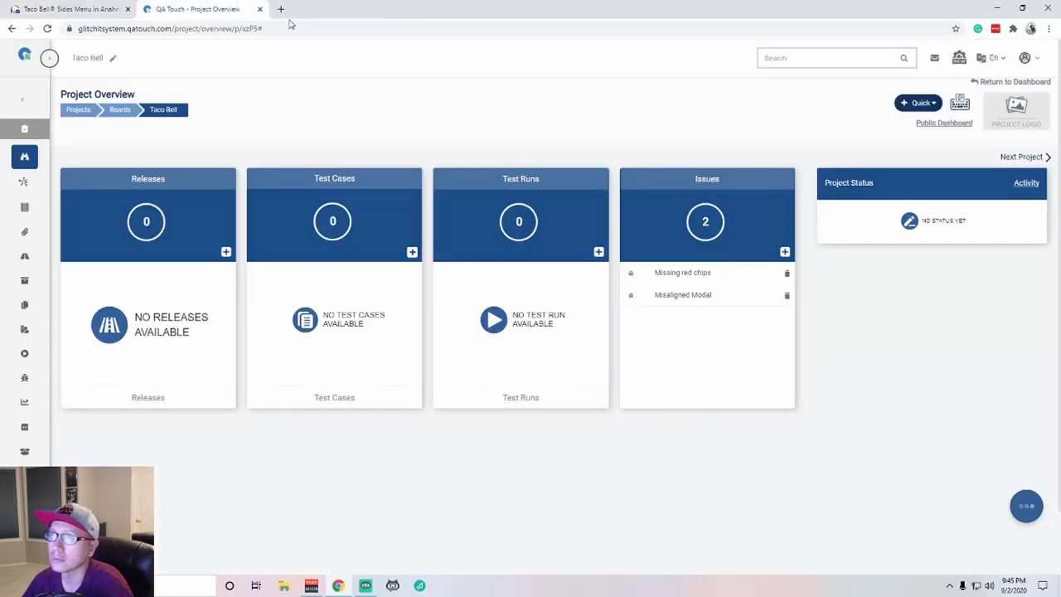
click(784, 250)
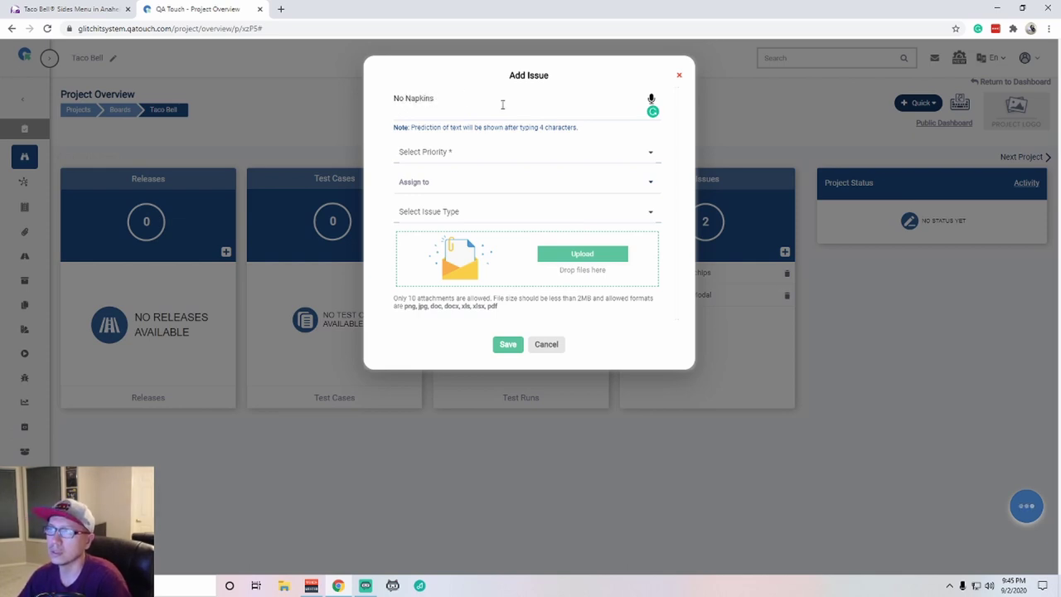
click(465, 163)
click(439, 202)
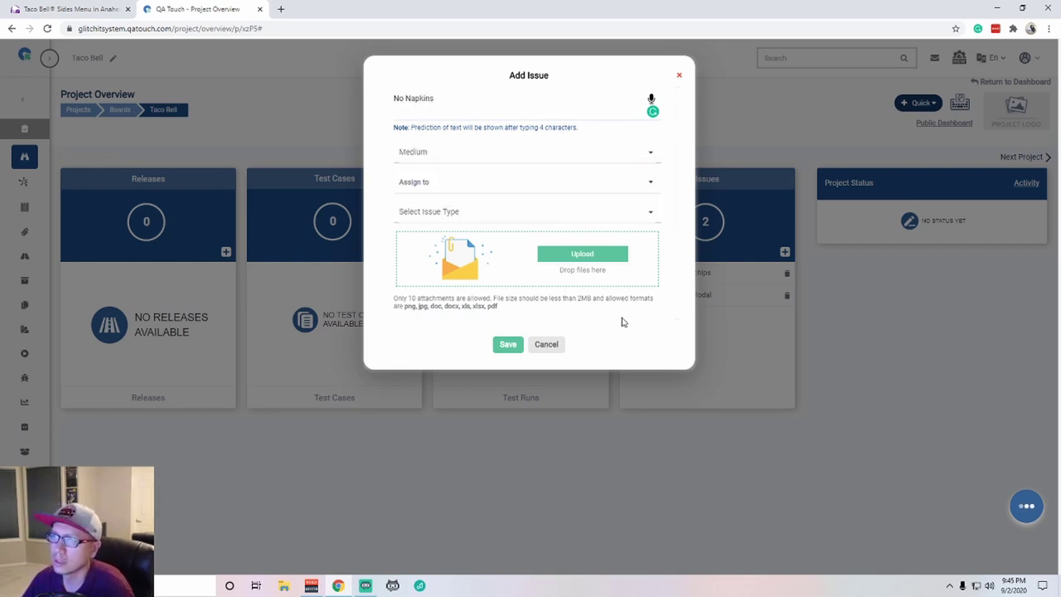
click(584, 255)
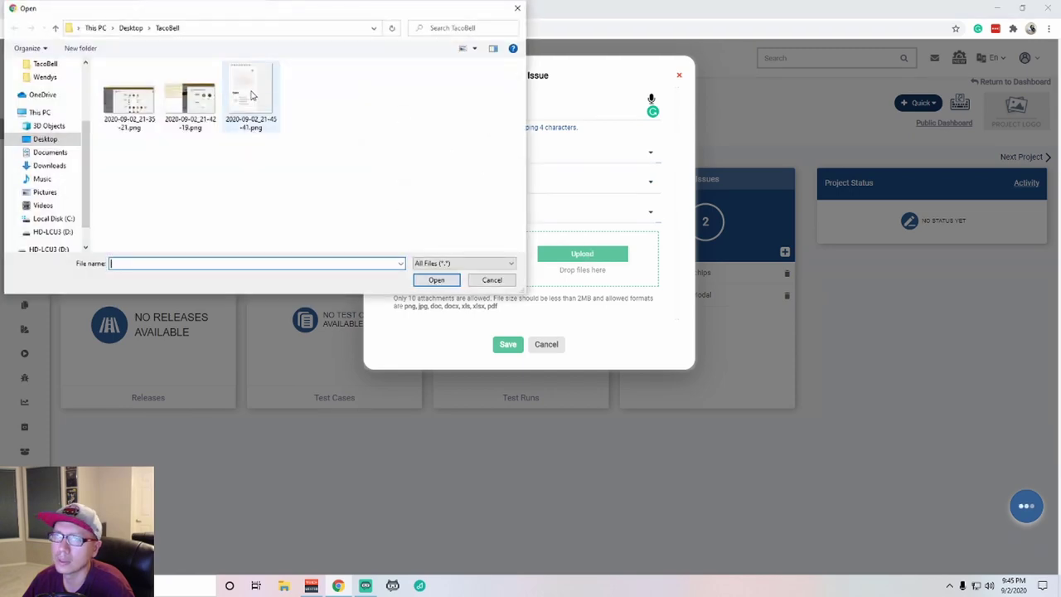
double_click(252, 95)
click(504, 361)
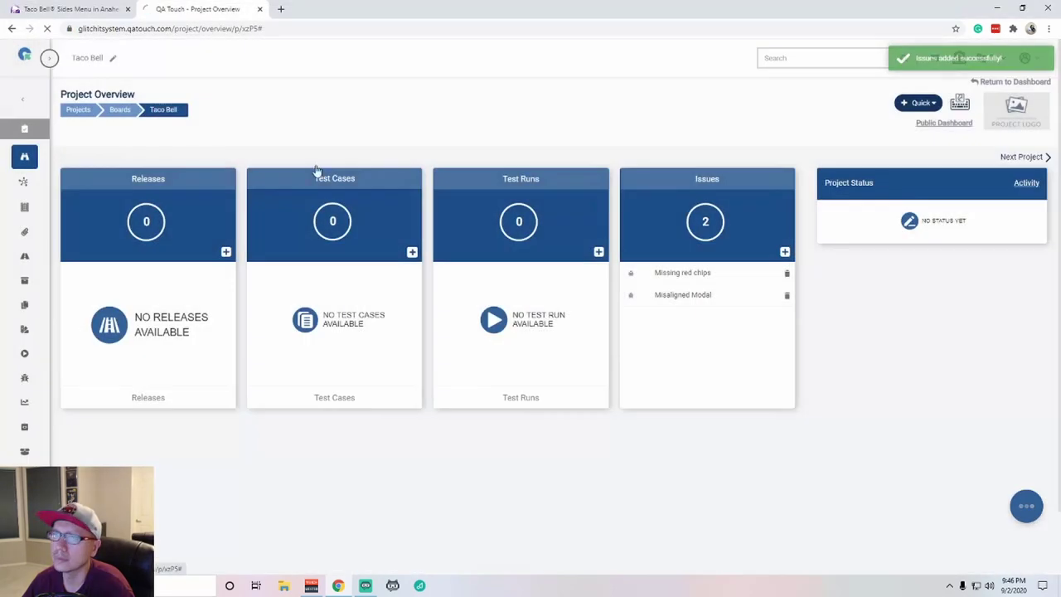
Return to the Taco Bell tab and scroll through the Sides menu items
key(ctrl+shift+Tab)
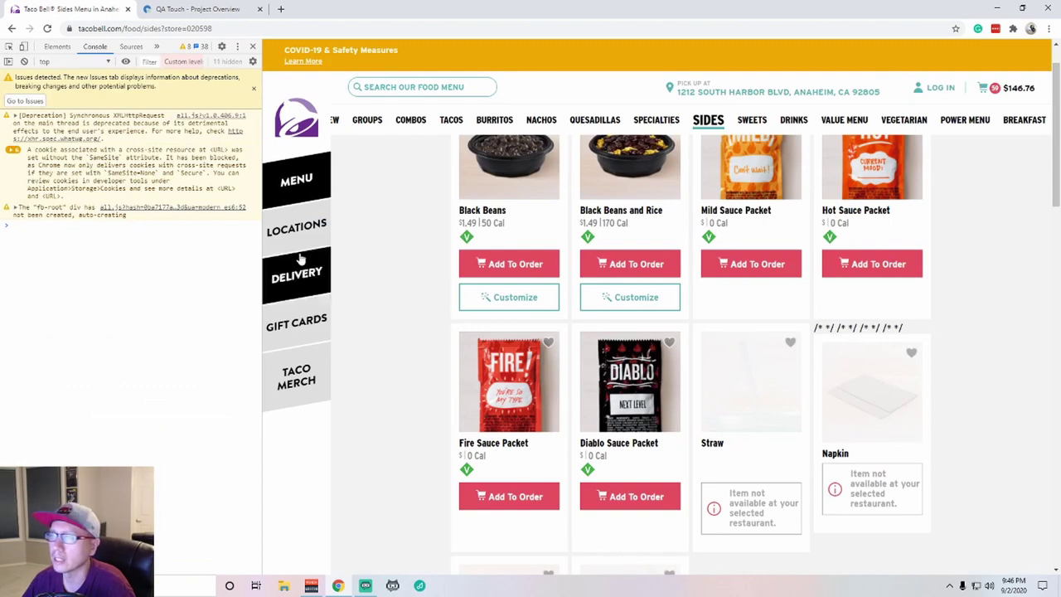
scroll(986, 417, up, 1)
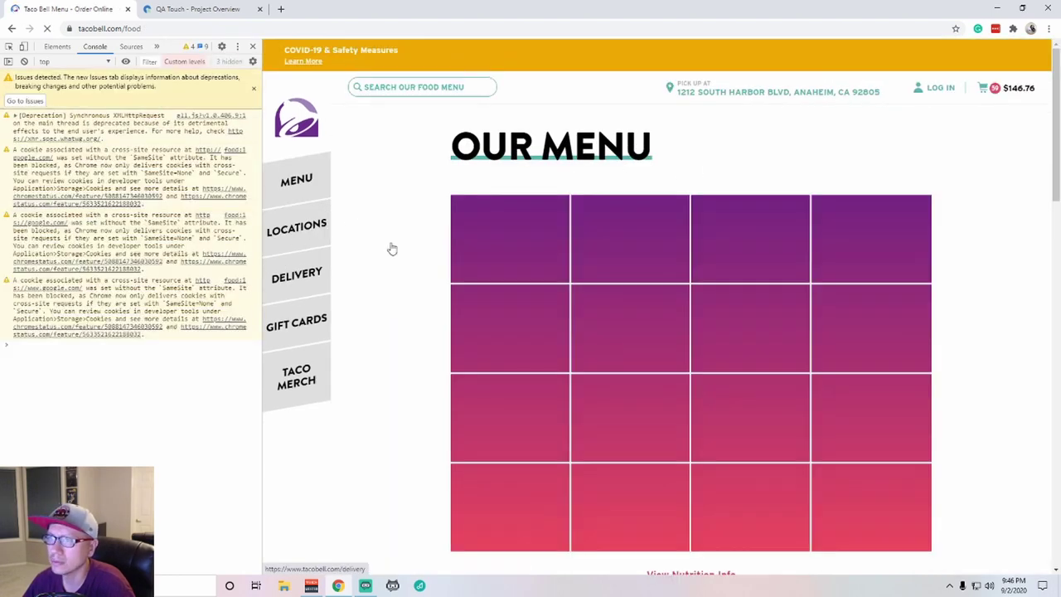
scroll(758, 448, down, 1)
click(626, 358)
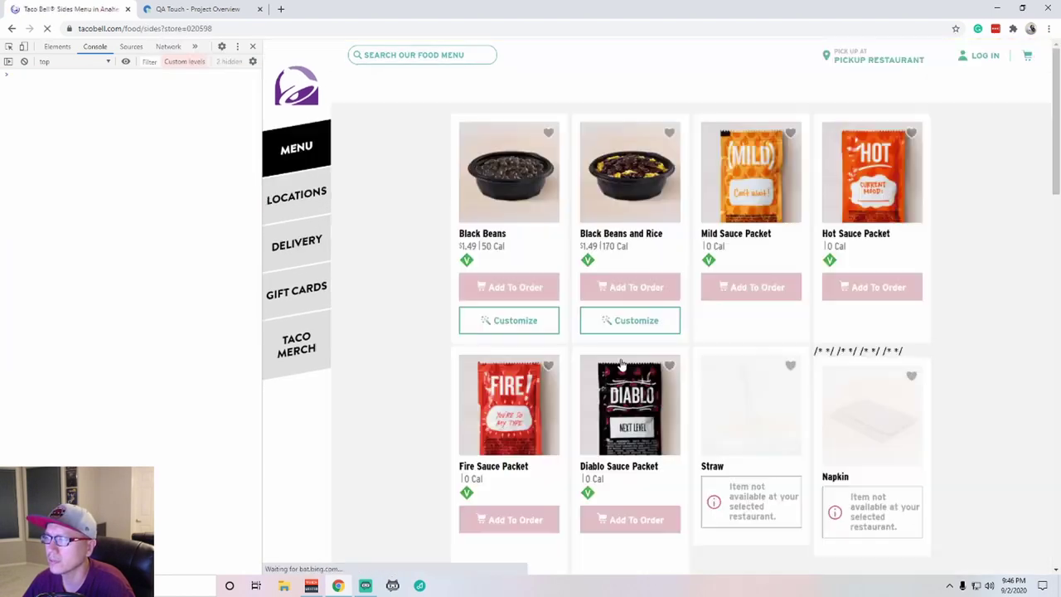
scroll(624, 365, down, 3)
scroll(638, 361, up, 2)
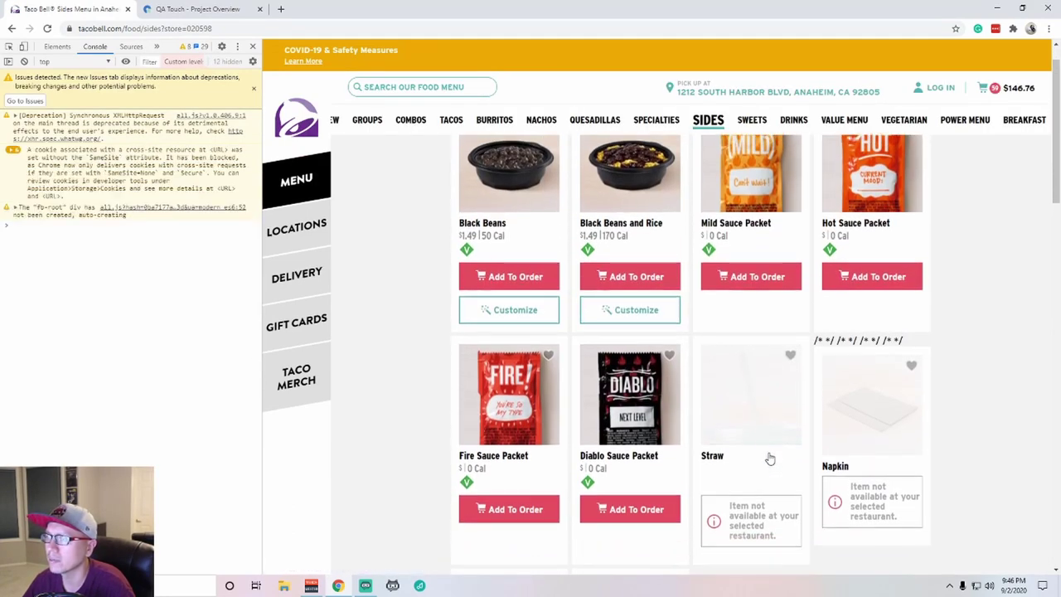
scroll(572, 434, down, 2)
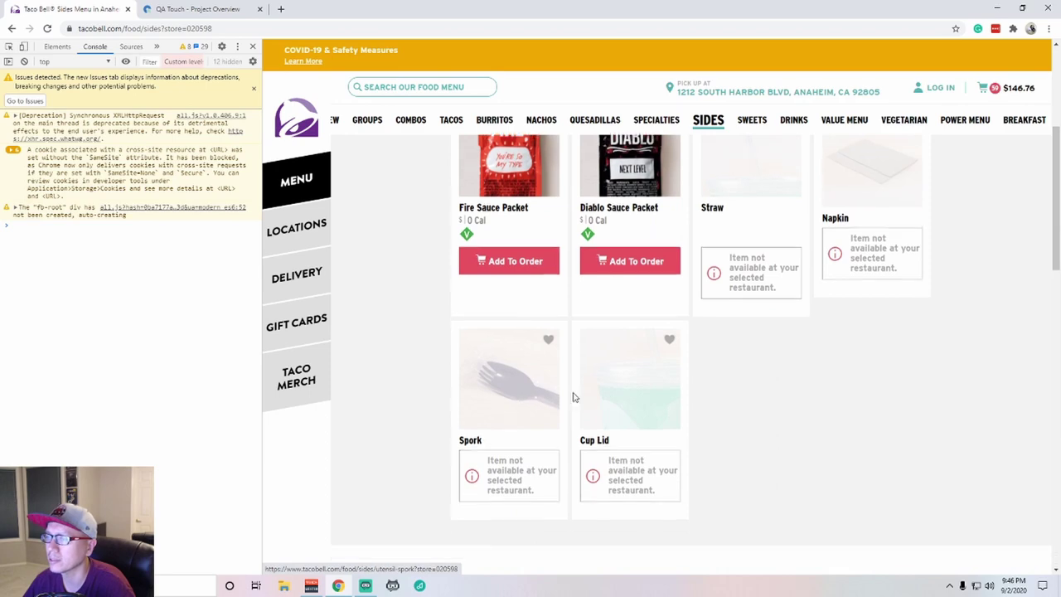
scroll(646, 398, up, 2)
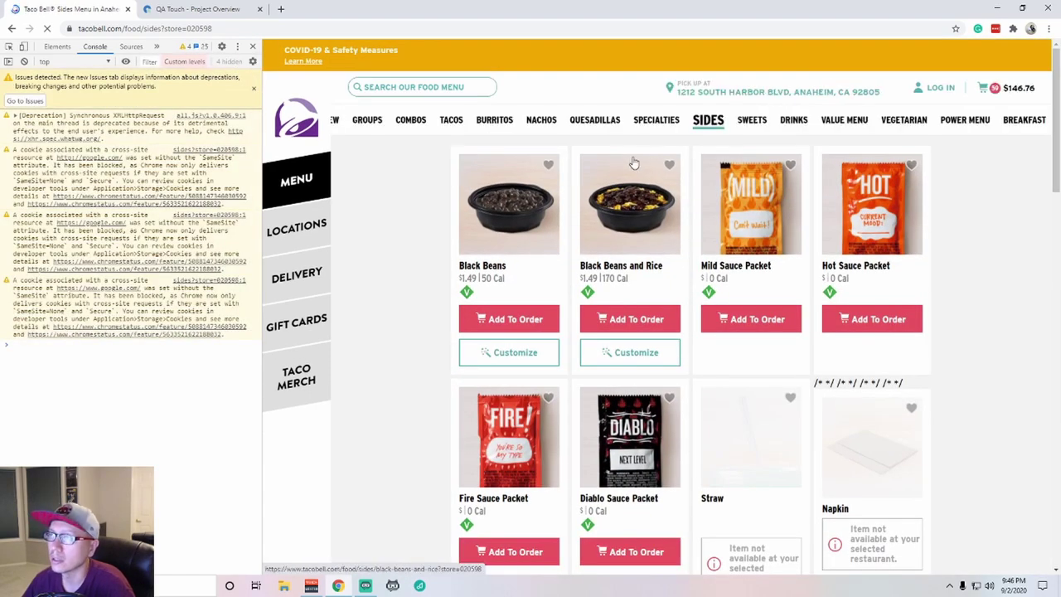
Add Cinnamon Twists from the Sweets menu repeatedly, raising the cart total to $149.76
click(748, 121)
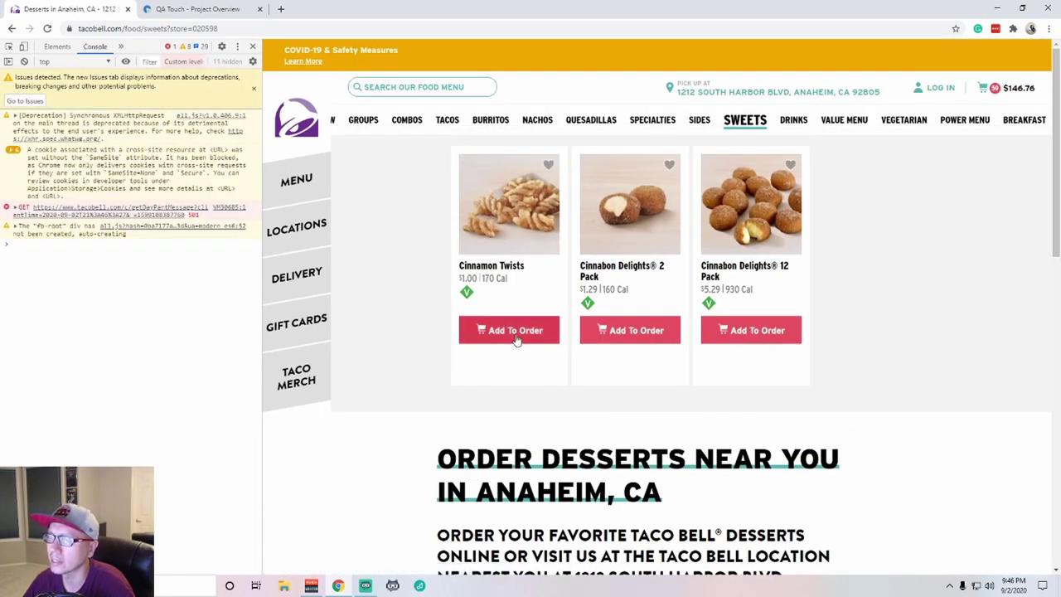
click(516, 336)
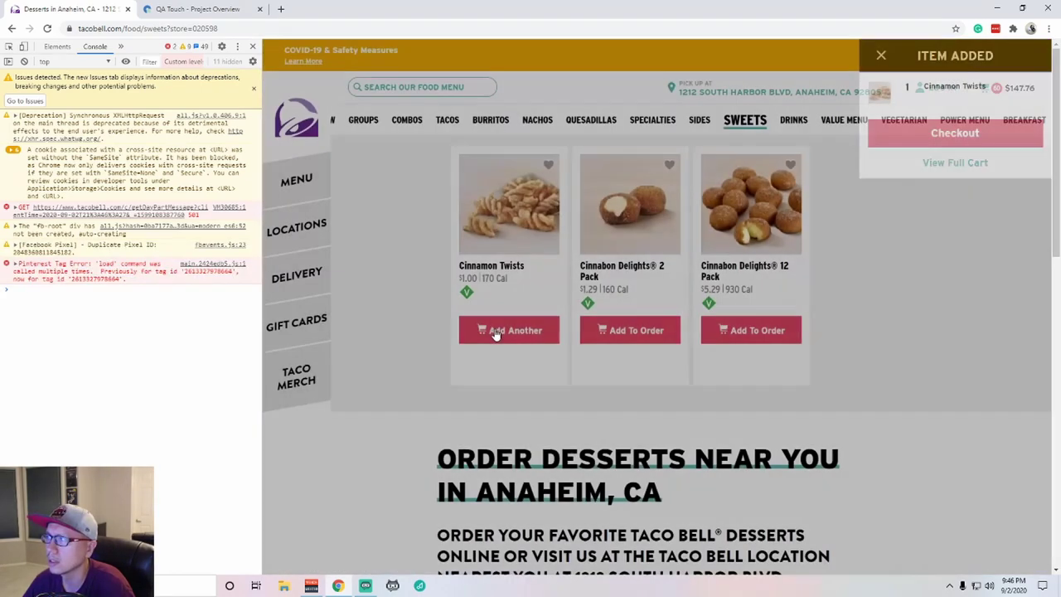
click(493, 331)
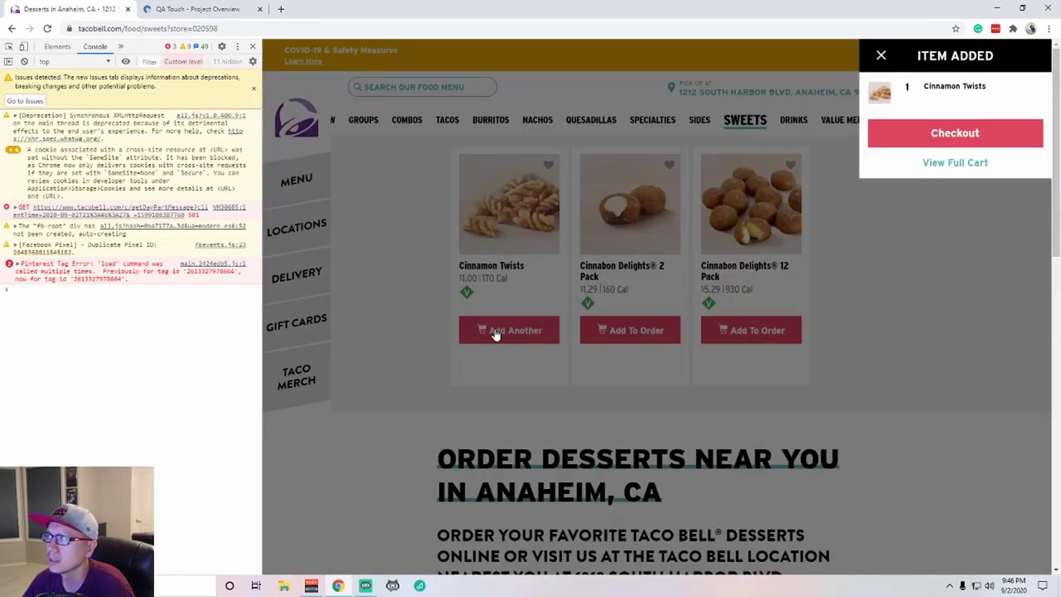
click(494, 331)
click(495, 332)
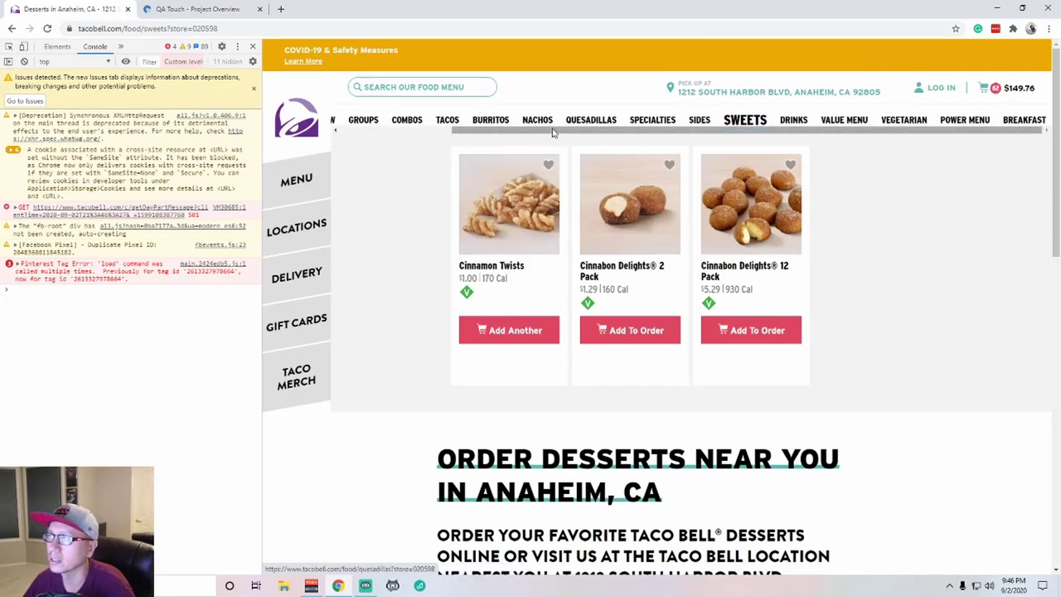
Try adding 50 Chips and Nacho Cheese Sauce from Nachos and dismiss the cart-full warnings
click(536, 121)
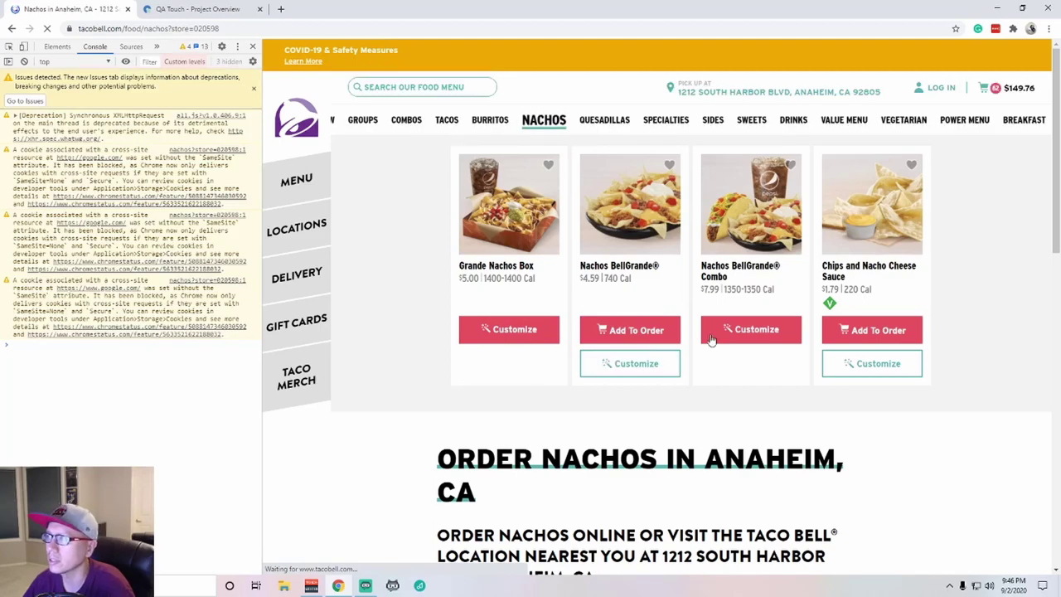
click(863, 365)
click(882, 139)
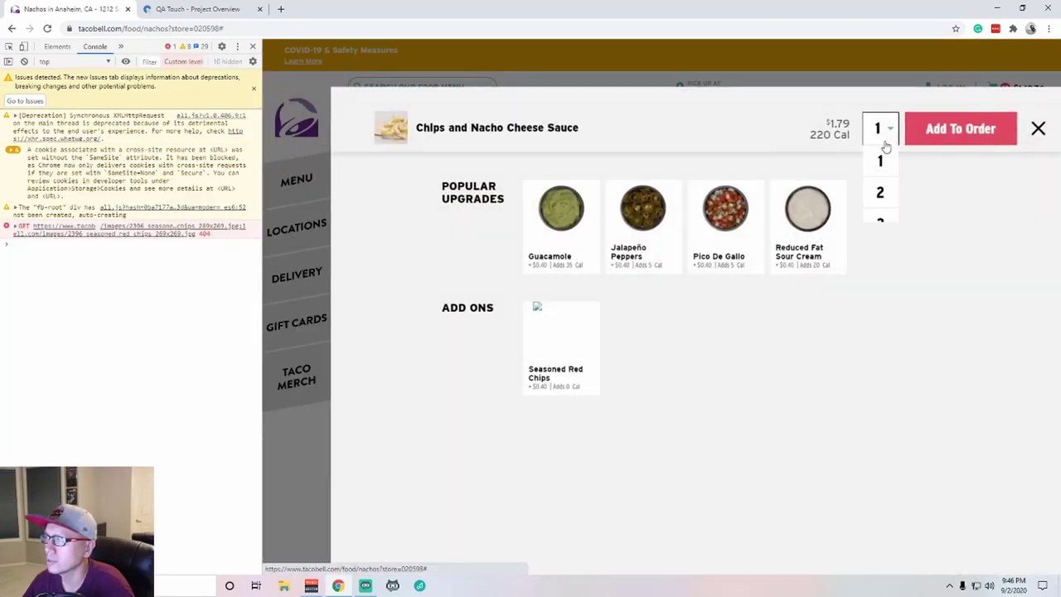
scroll(874, 216, down, 4)
click(877, 252)
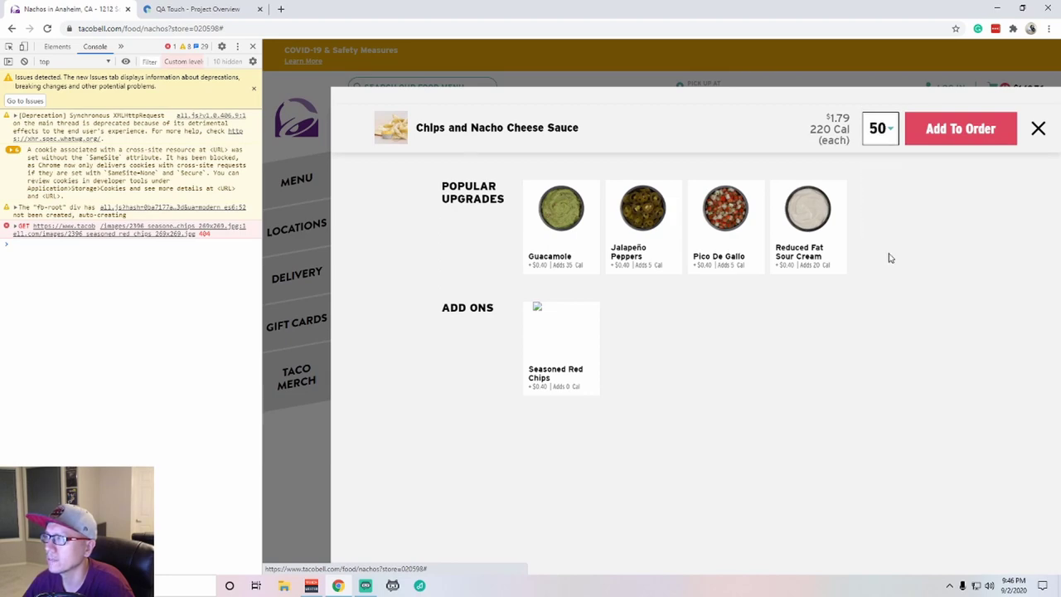
click(945, 138)
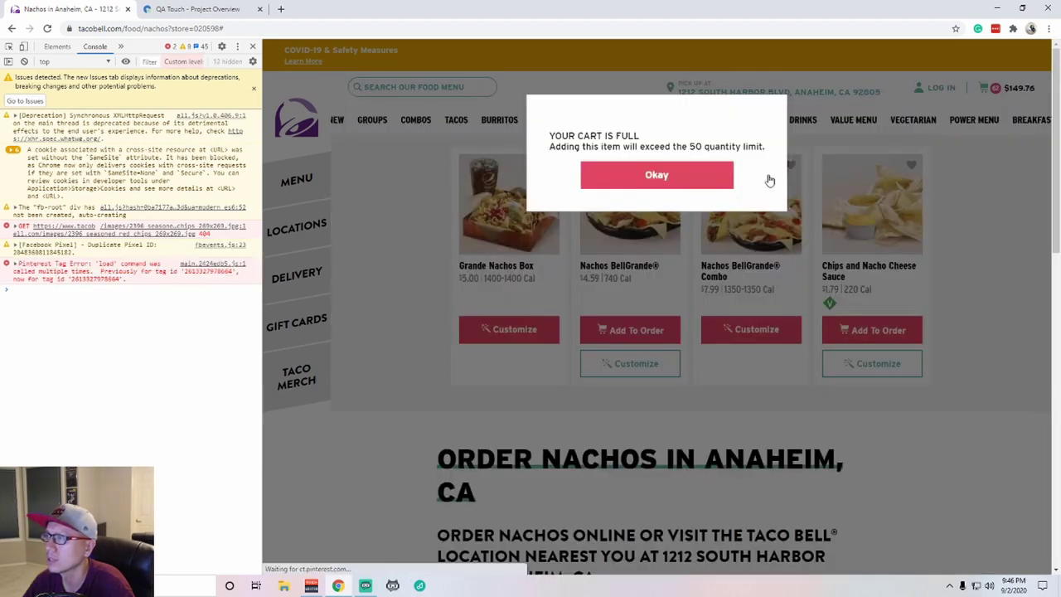
click(703, 185)
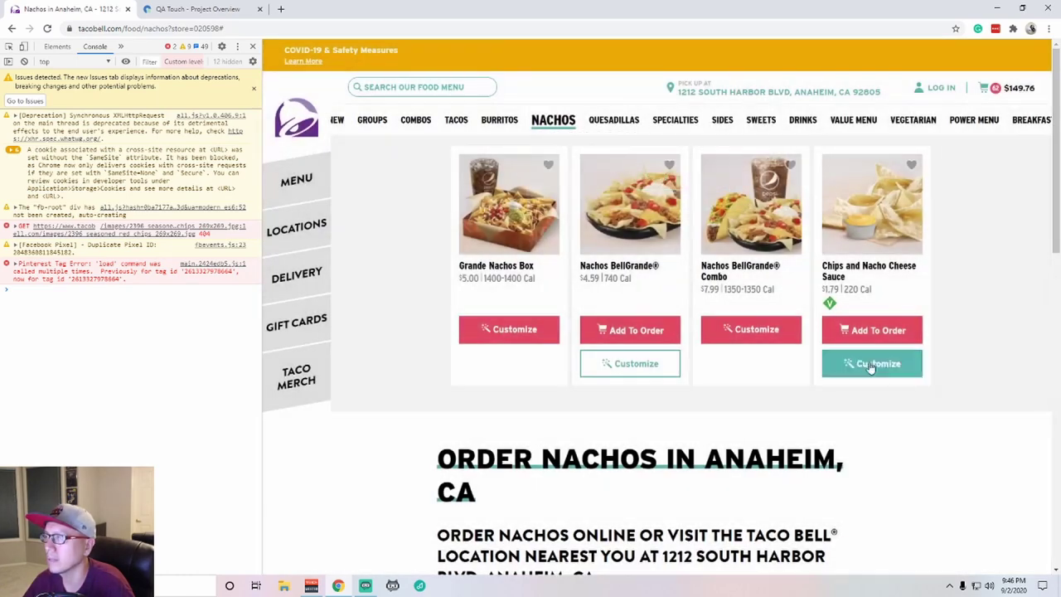
click(883, 335)
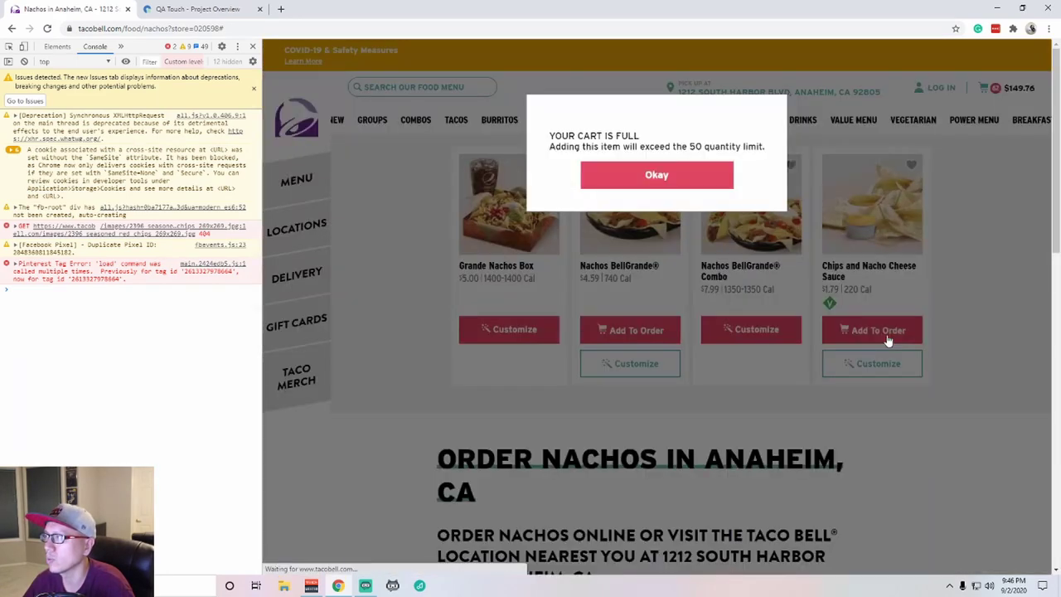
click(684, 181)
Add several Nachos BellGrande to the cart, bringing the total to $168.12
click(636, 364)
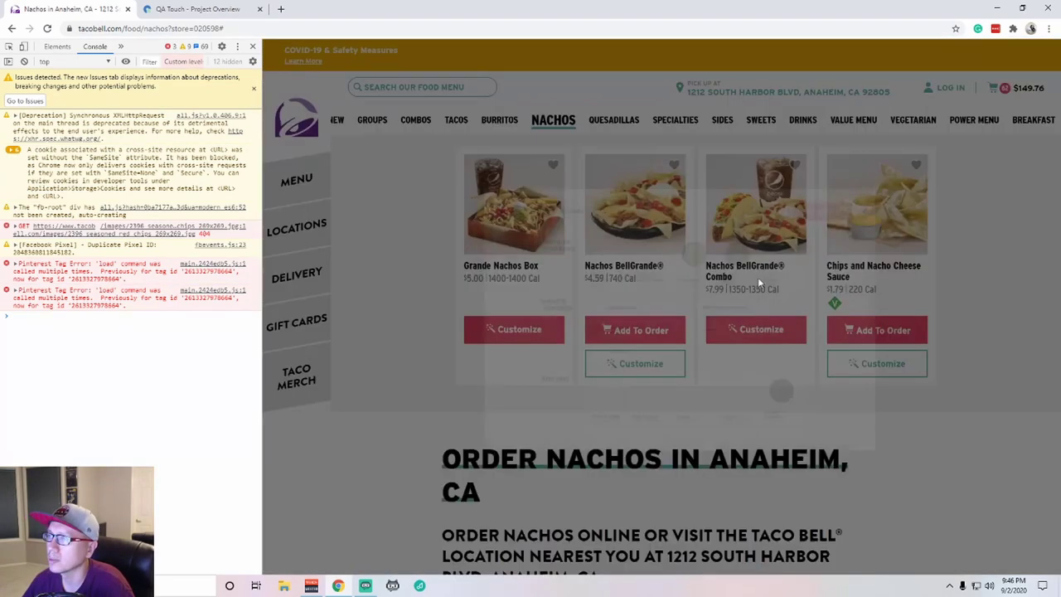
click(949, 124)
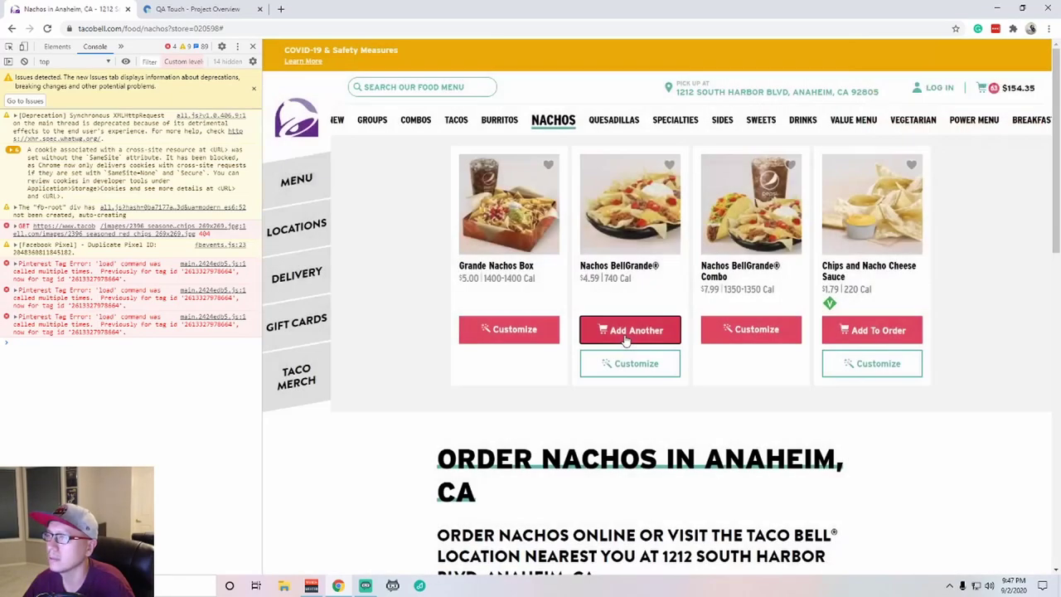
click(625, 338)
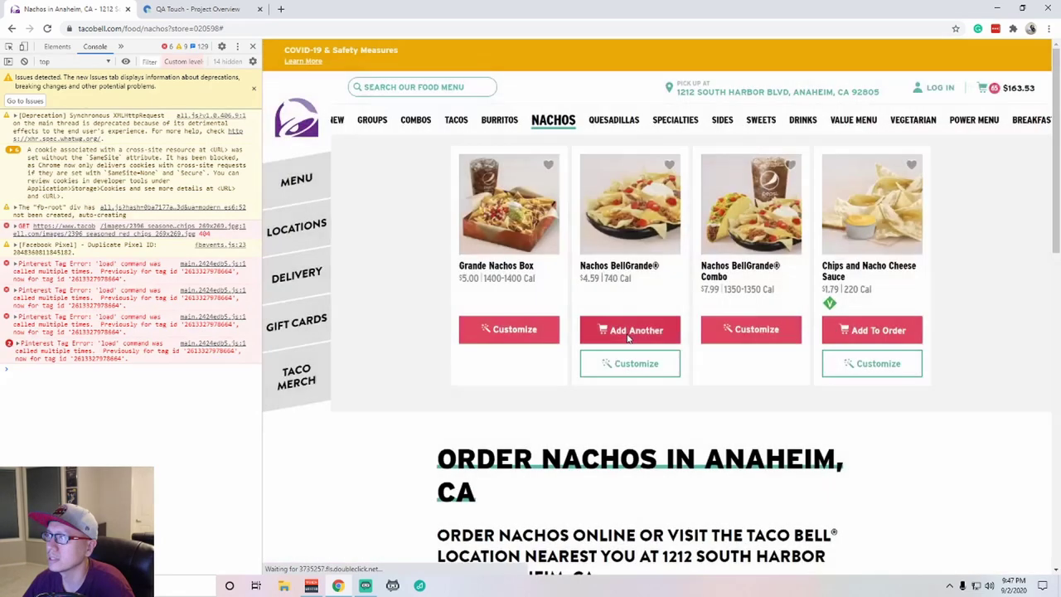
click(626, 338)
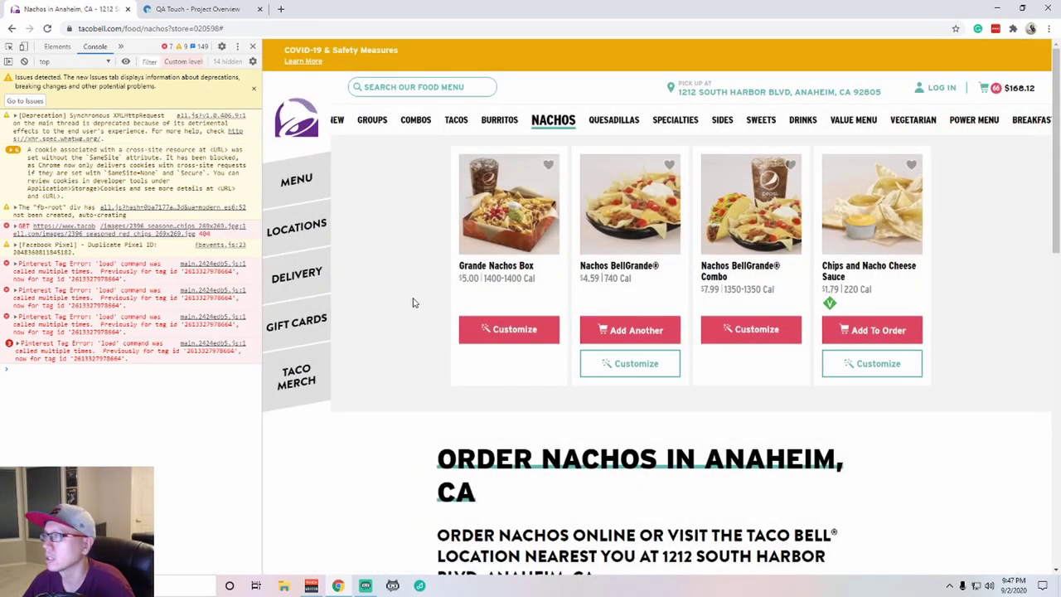
In Power Menu, add a Power Menu Bowl - Veggie and four Power Menu Bowls
click(955, 126)
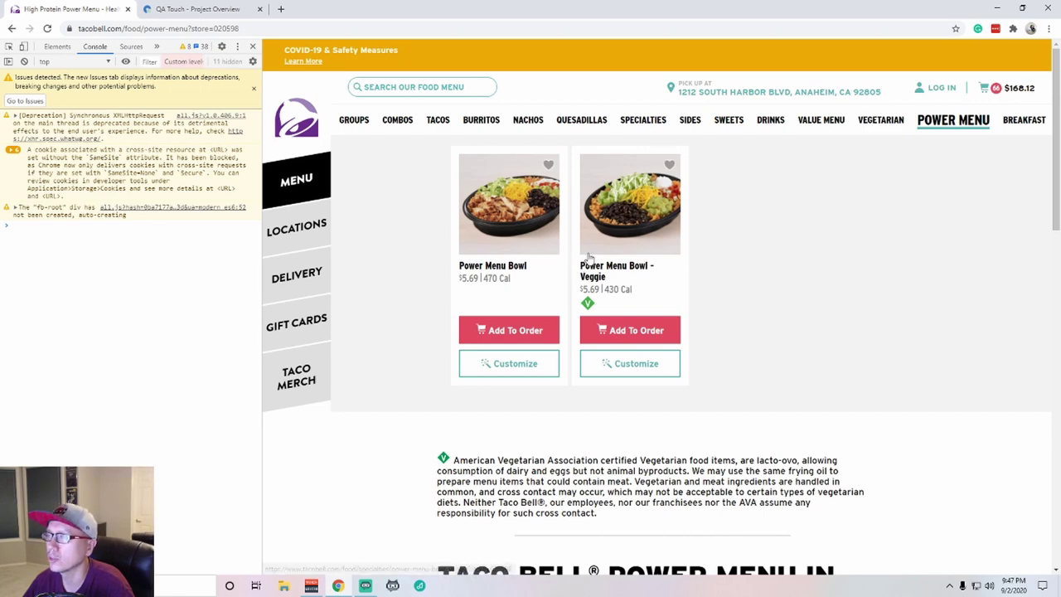
click(630, 332)
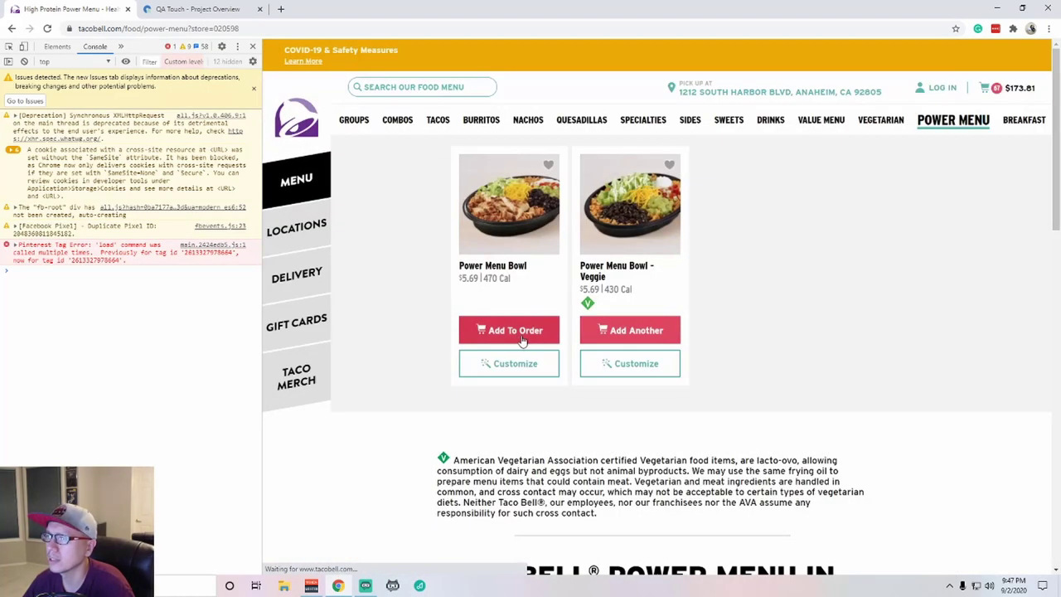
click(514, 331)
click(518, 340)
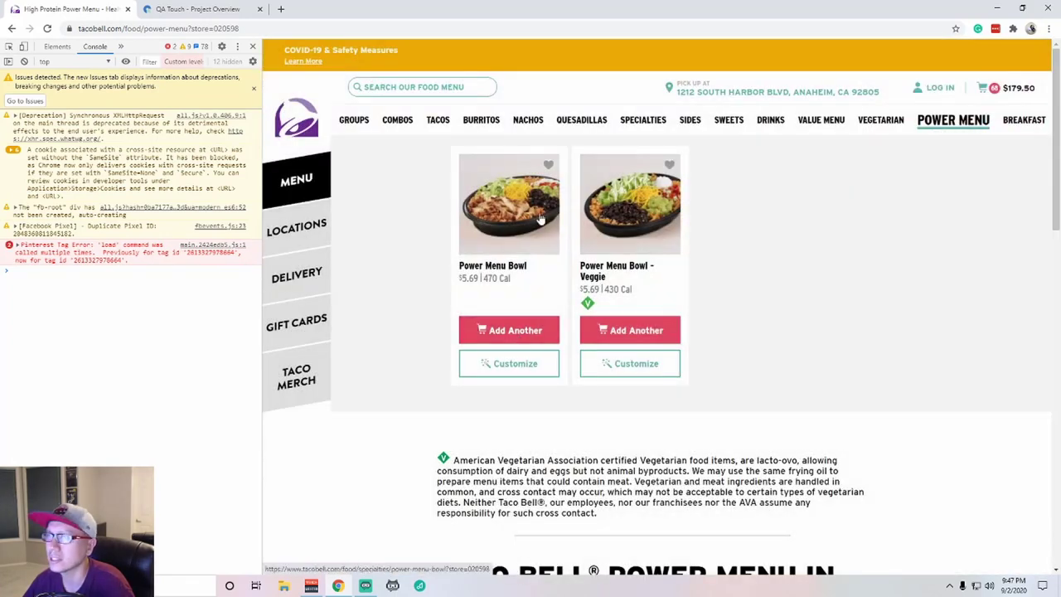
click(514, 331)
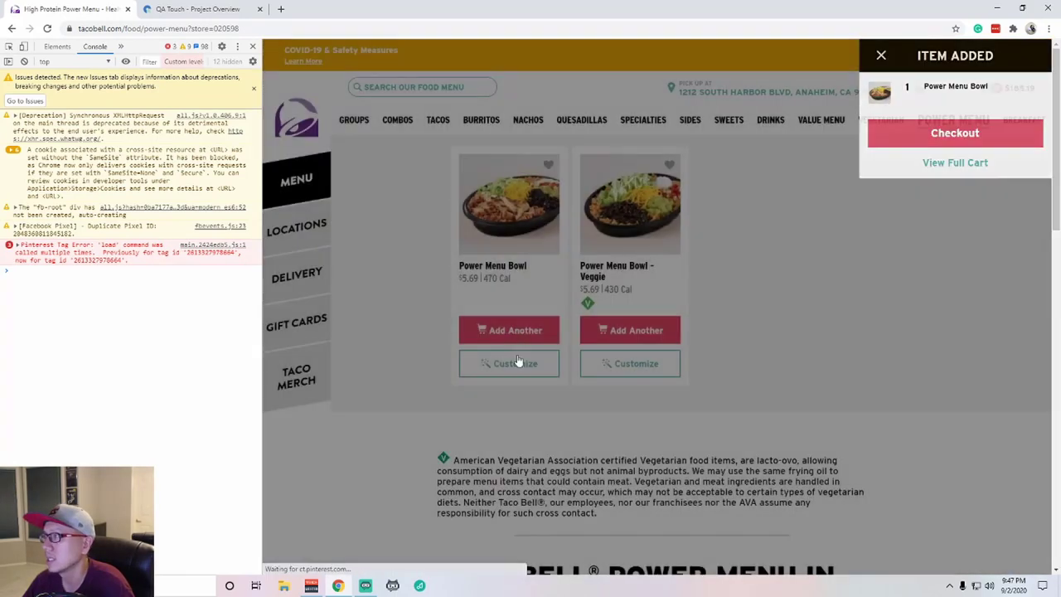
click(515, 348)
Add 6 Power Menu Bowls using the customize quantity option
click(522, 364)
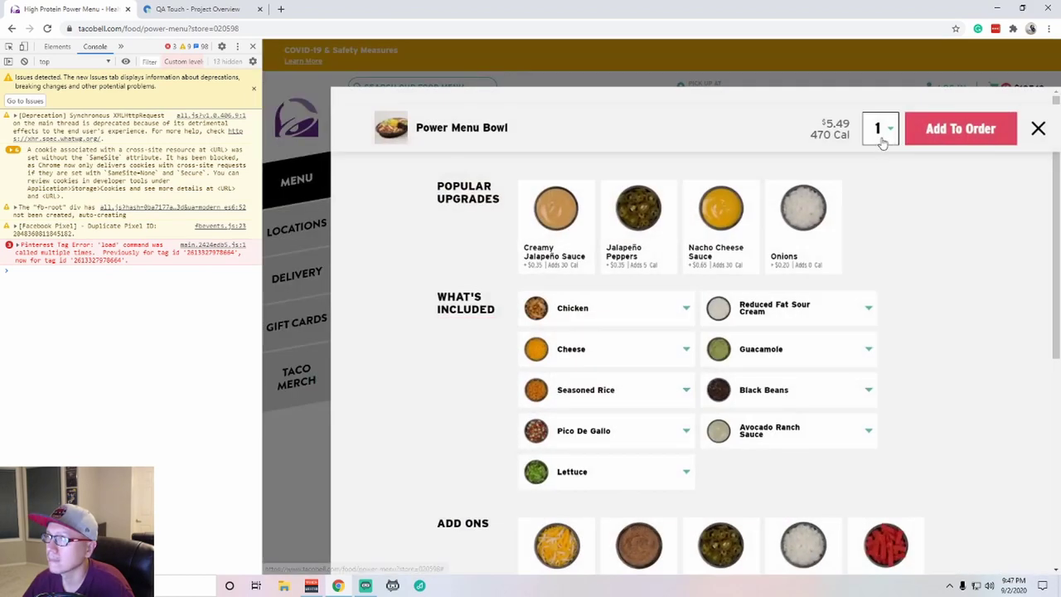
click(880, 129)
scroll(882, 249, down, 1)
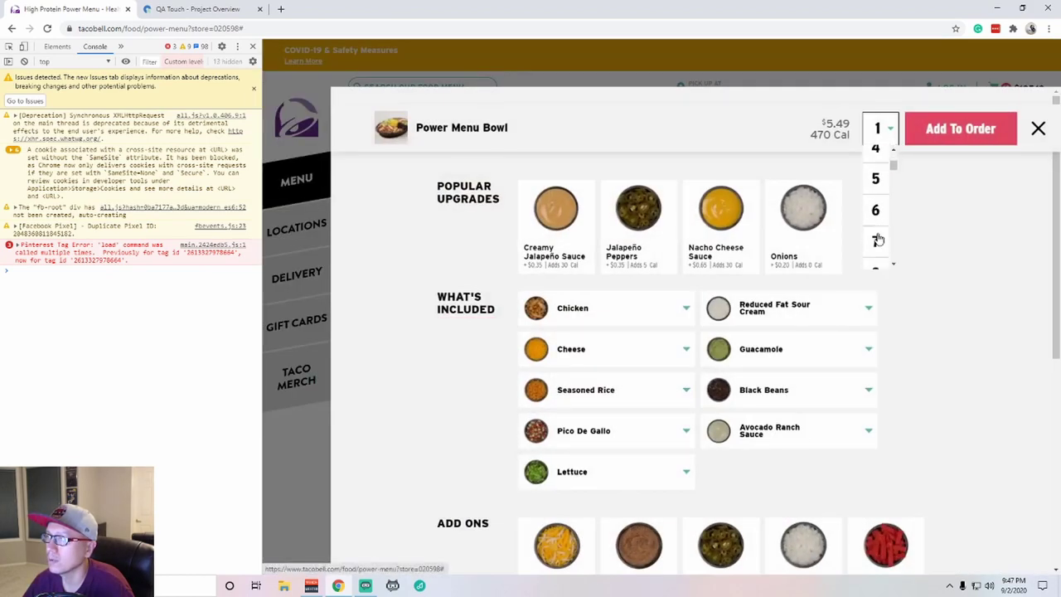
click(877, 211)
click(947, 124)
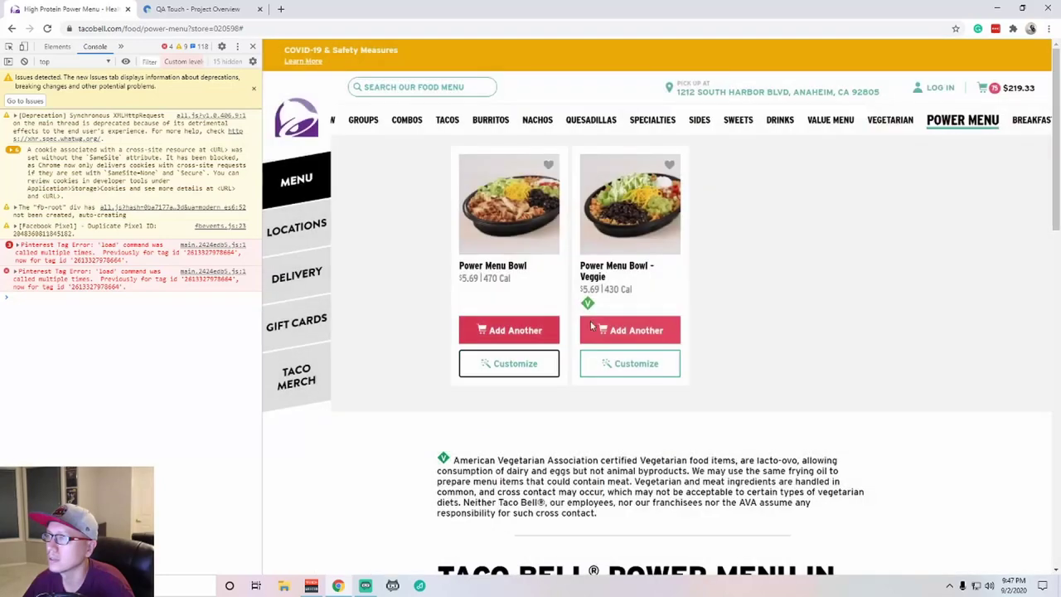
Add 24 more Power Menu Bowls, cart reaching $355.89, then go to Breakfast
click(522, 363)
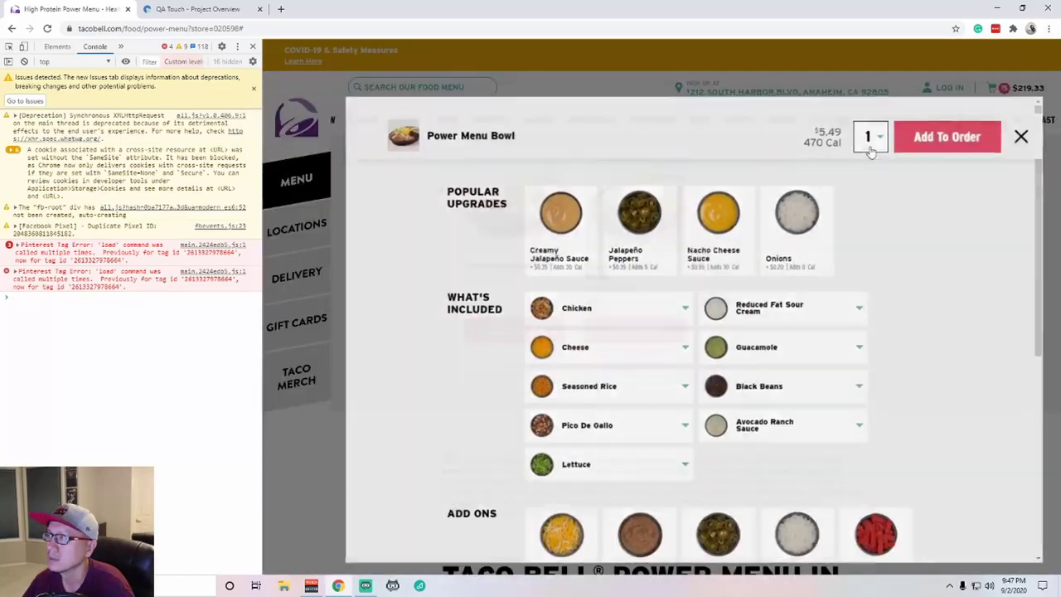
click(879, 129)
scroll(875, 207, down, 2)
scroll(875, 214, down, 8)
click(877, 219)
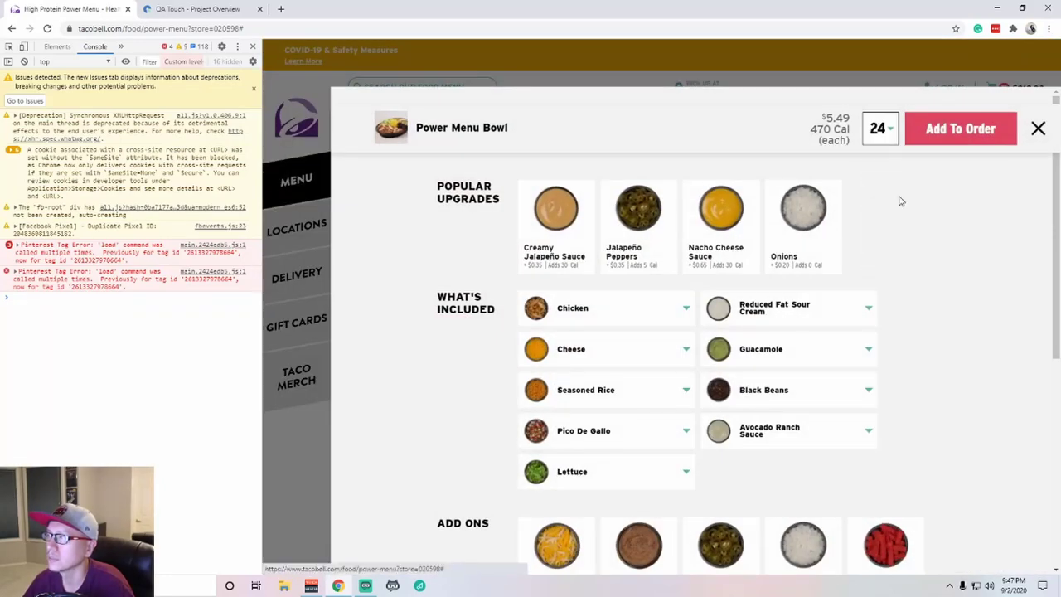
click(965, 130)
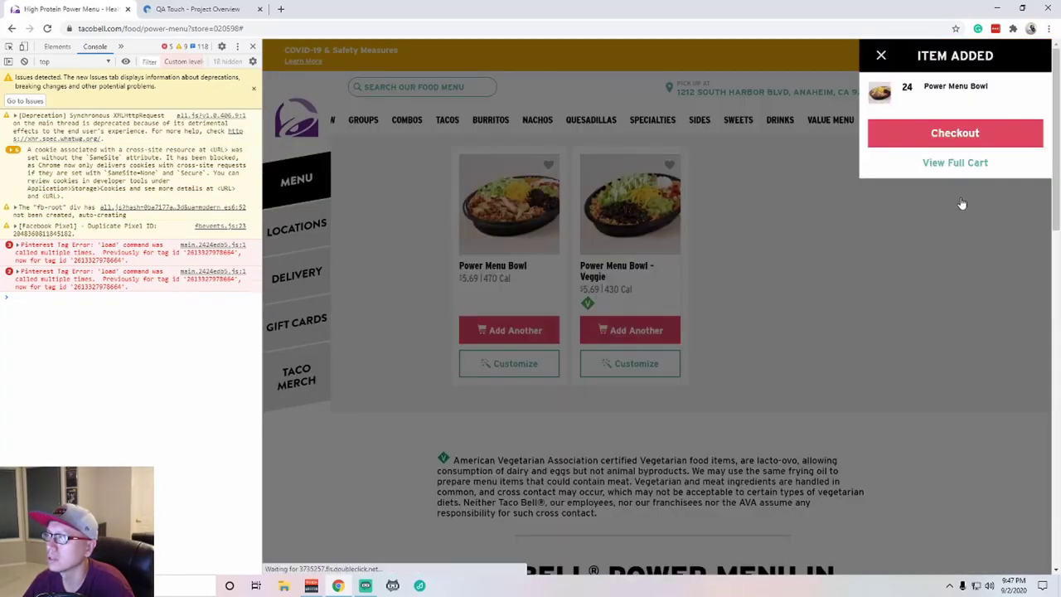
click(847, 329)
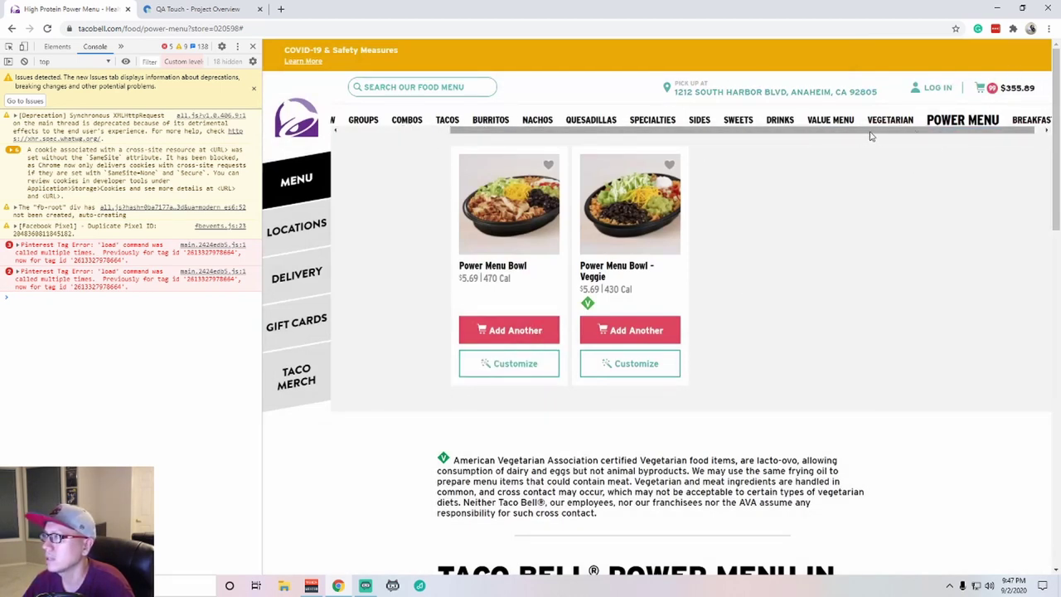
click(1027, 124)
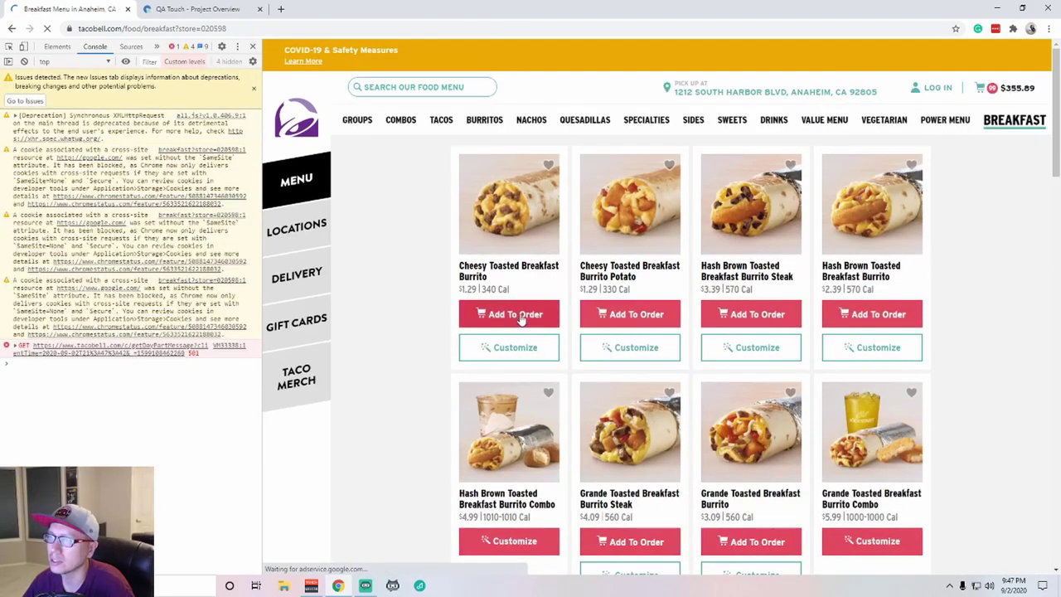
Add a $1.29 Cheesy Toasted Breakfast Burrito and review the cart totalling $357.18
click(521, 320)
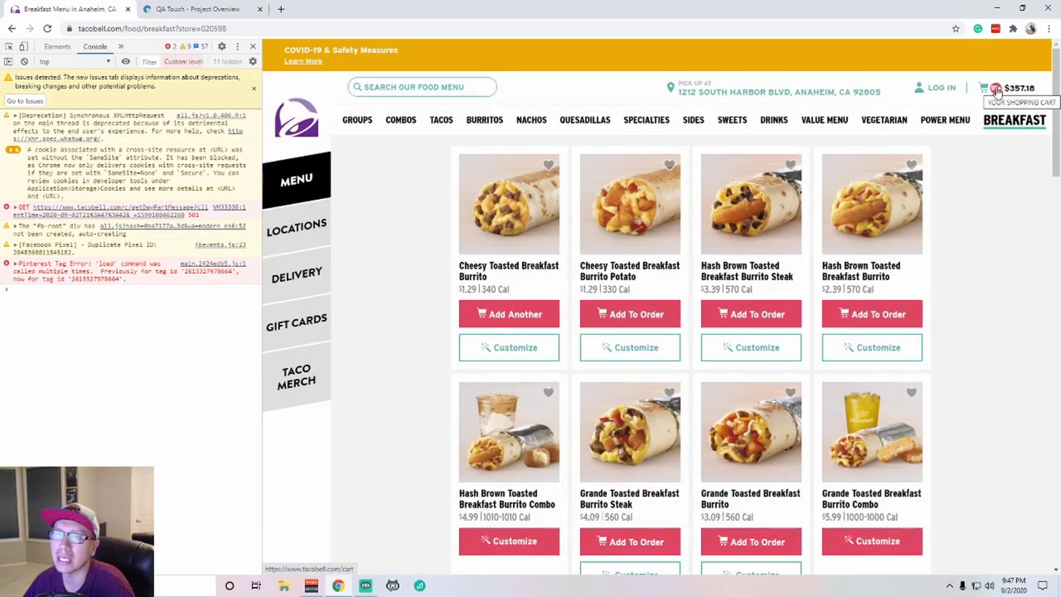
click(997, 91)
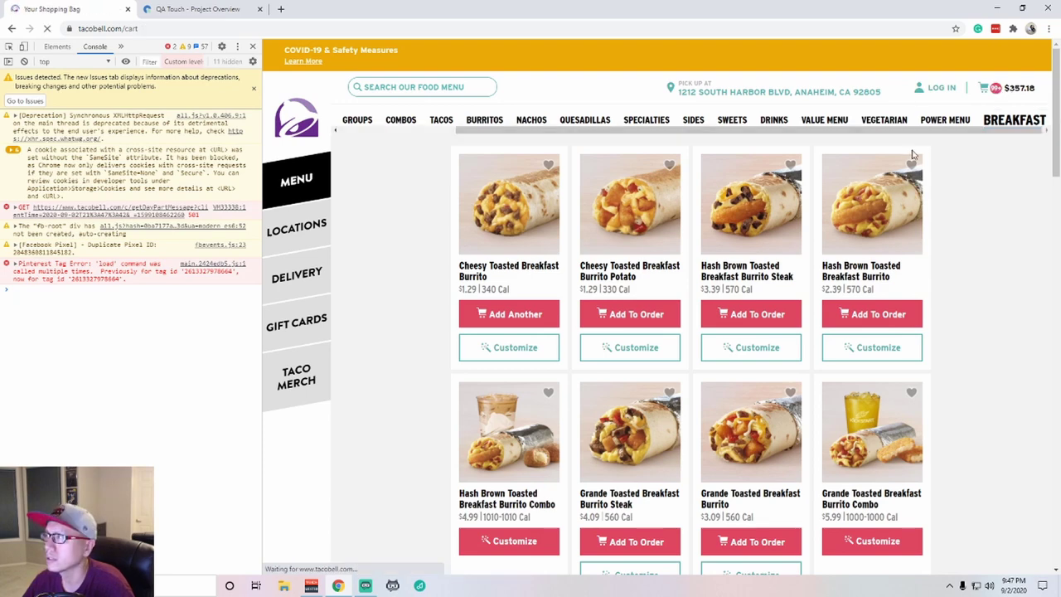
scroll(454, 310, down, 8)
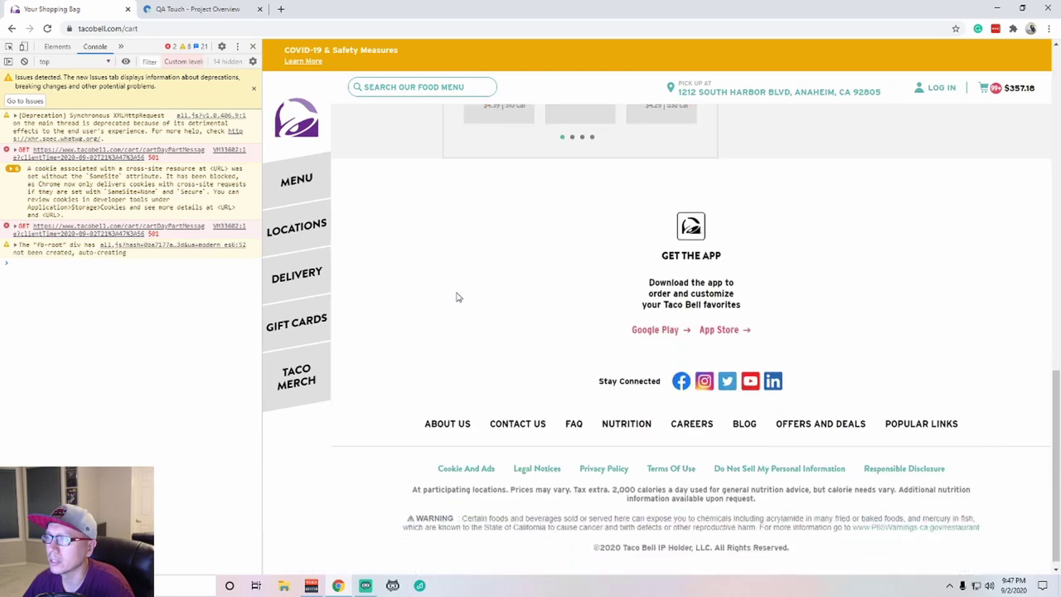
scroll(457, 298, up, 15)
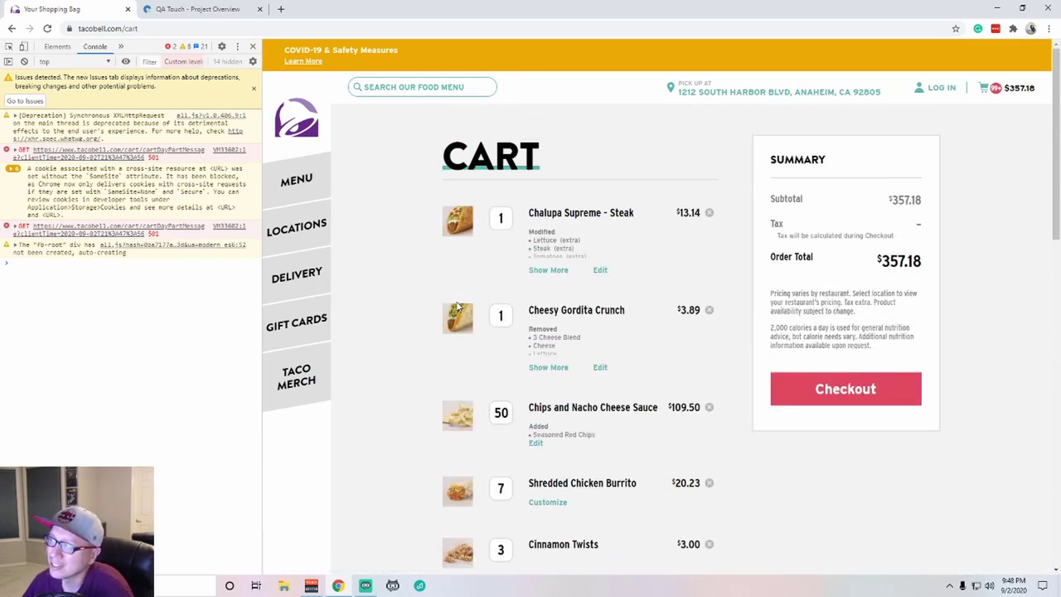
scroll(394, 307, down, 5)
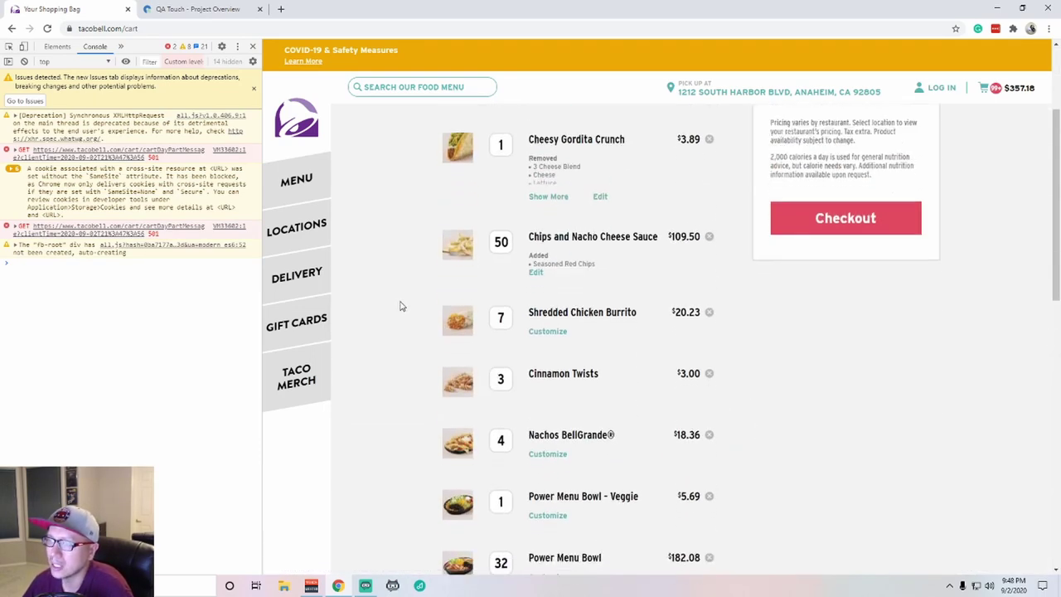
scroll(404, 305, up, 5)
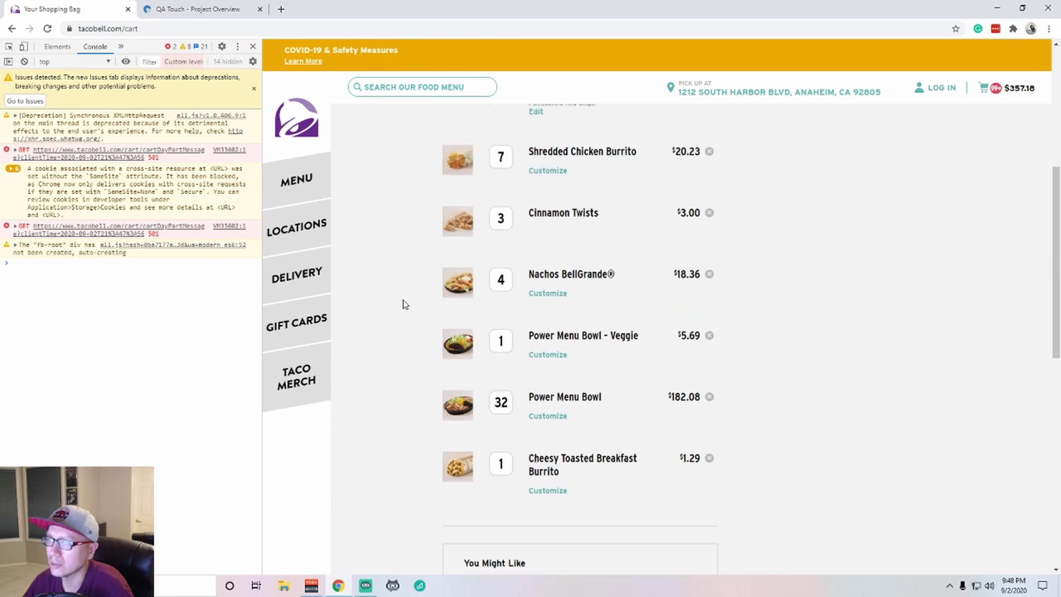
scroll(411, 304, up, 1)
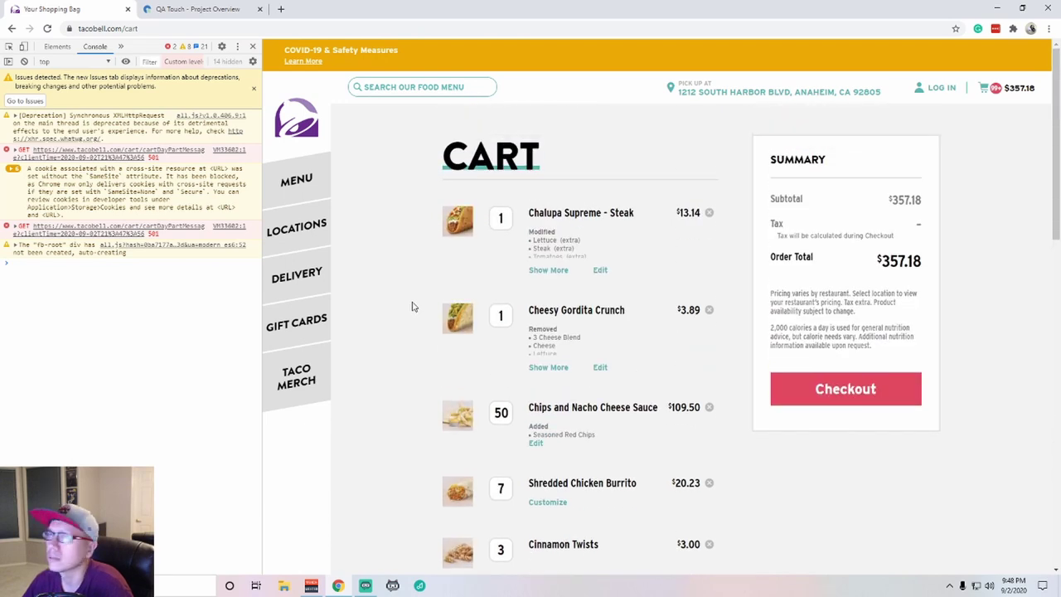
Show the menu in iPhone X device view, open Quesadillas and swipe the category tabs
click(302, 187)
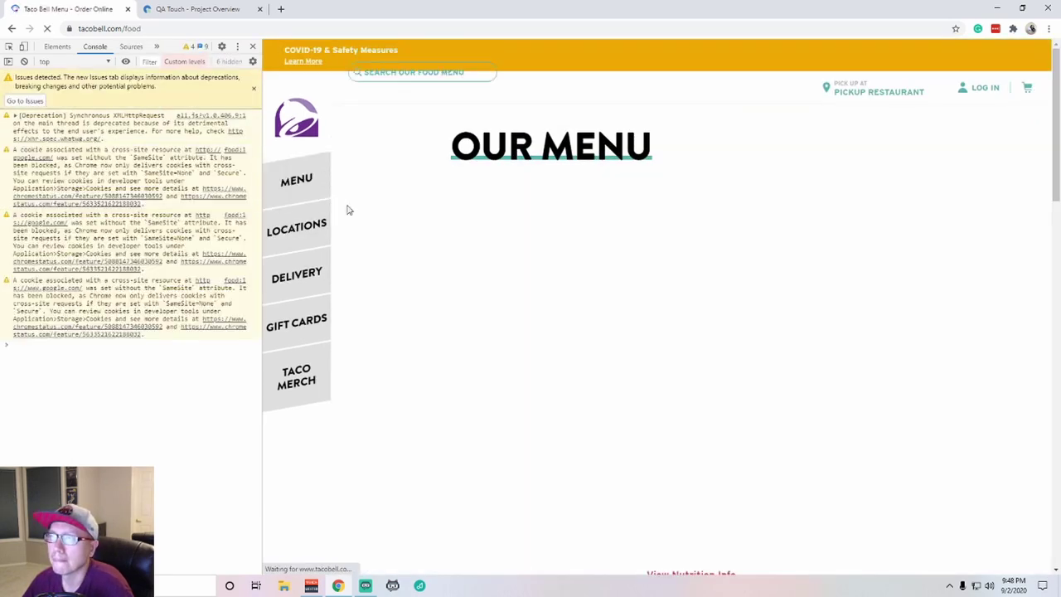
click(24, 48)
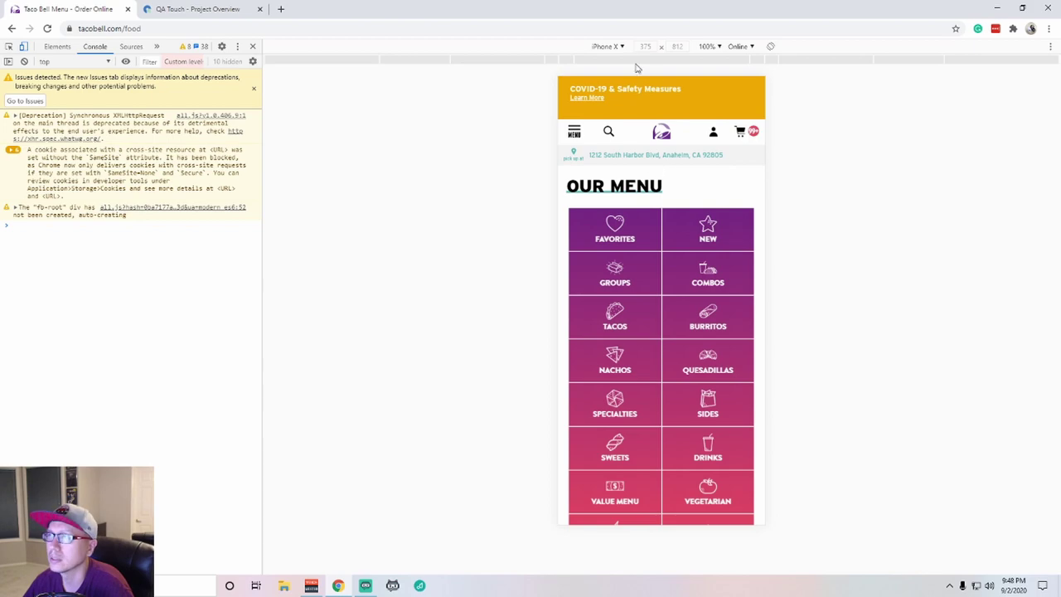
scroll(655, 290, down, 6)
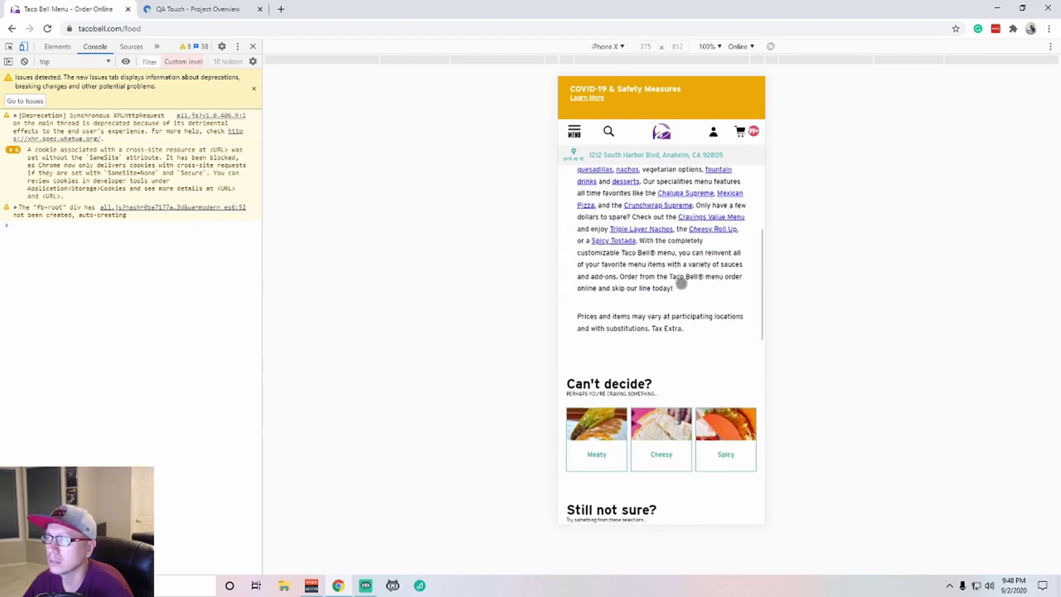
scroll(675, 282, up, 6)
scroll(684, 283, down, 3)
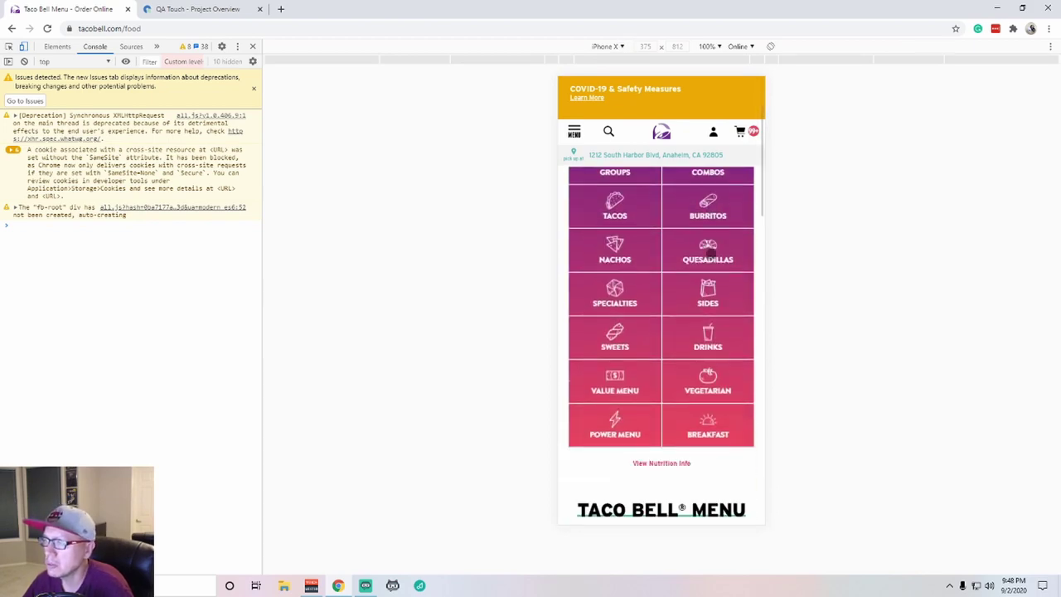
scroll(703, 358, up, 3)
click(698, 360)
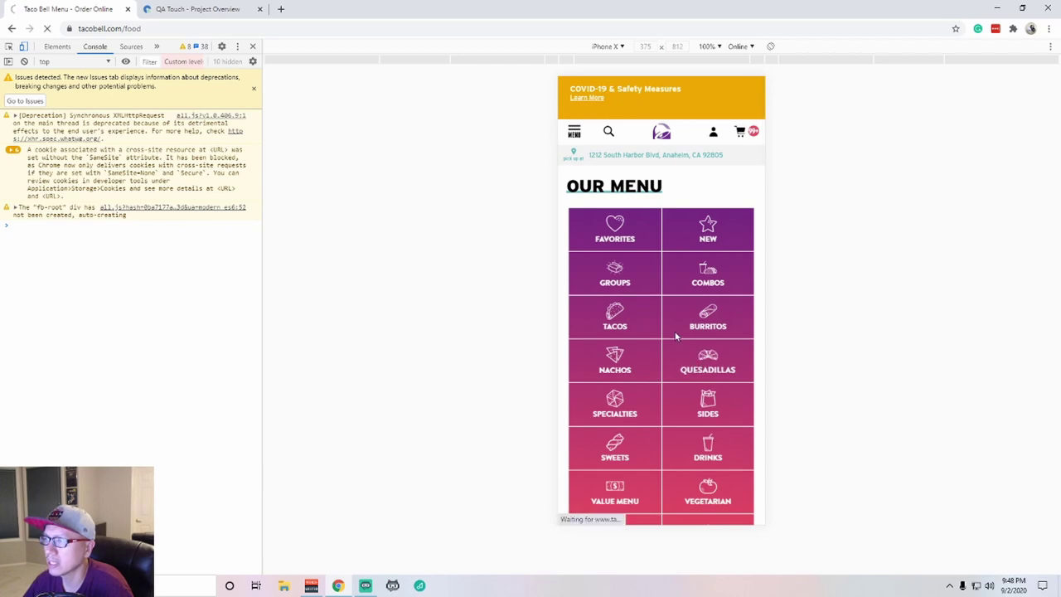
scroll(687, 325, down, 5)
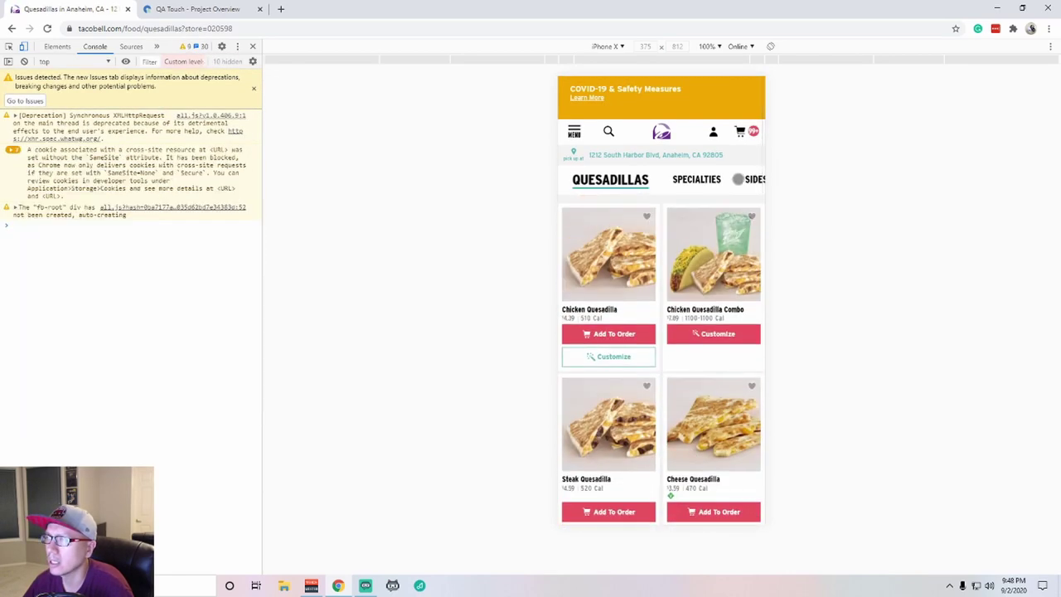
drag(738, 178, 836, 191)
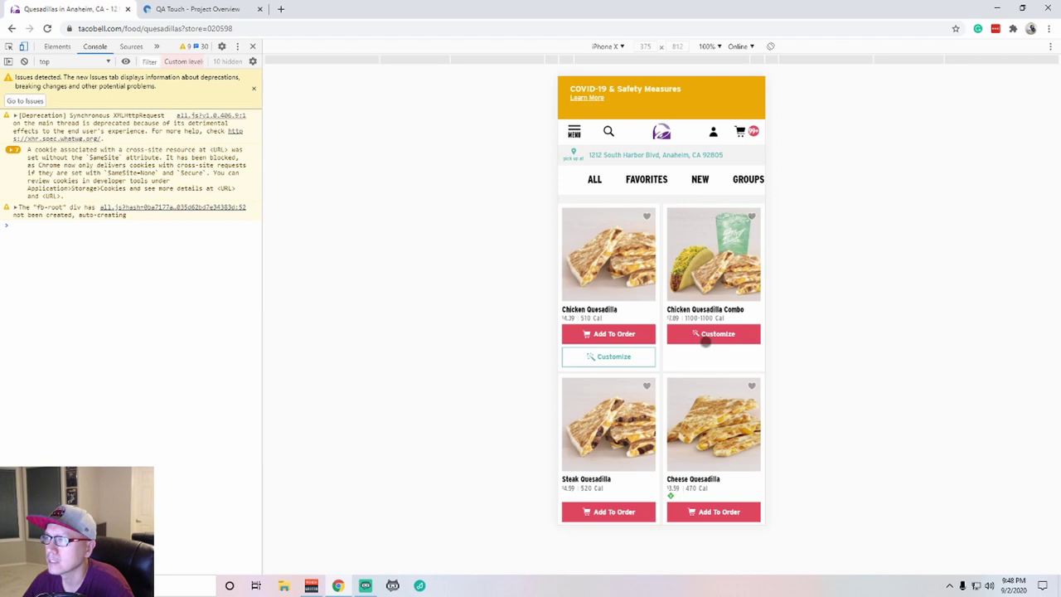
Customize the Chicken Quesadilla with quantity 10 and add them to the cart
click(615, 358)
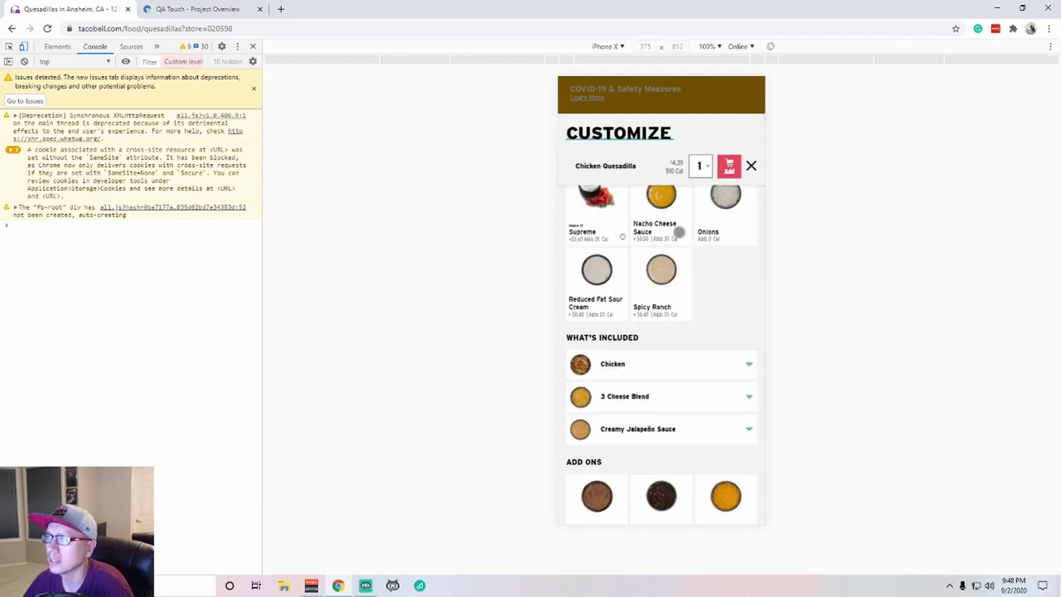
scroll(696, 239, down, 1)
scroll(706, 251, up, 1)
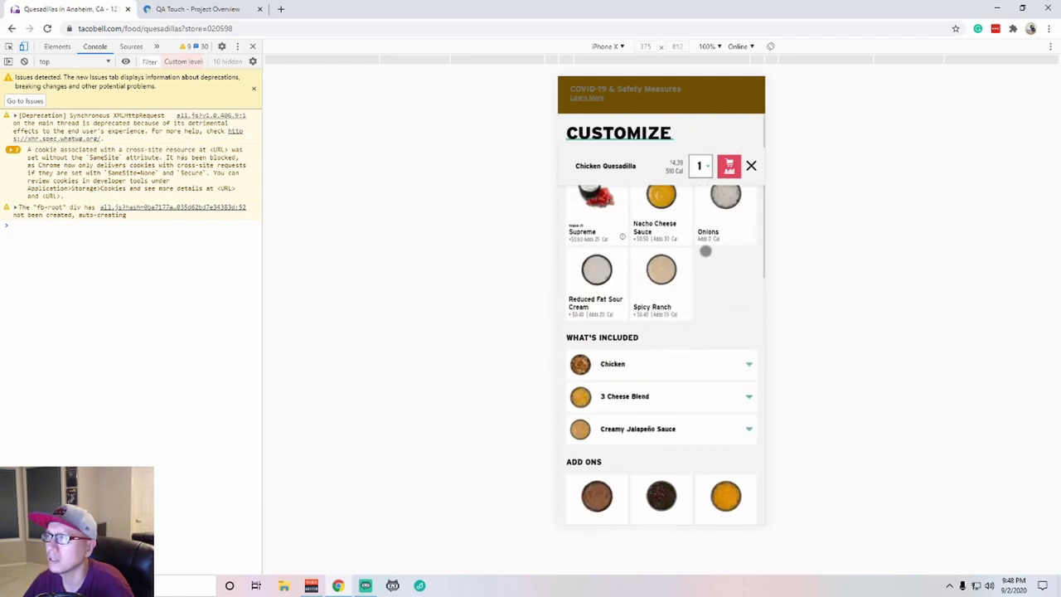
scroll(703, 252, down, 1)
scroll(663, 207, up, 1)
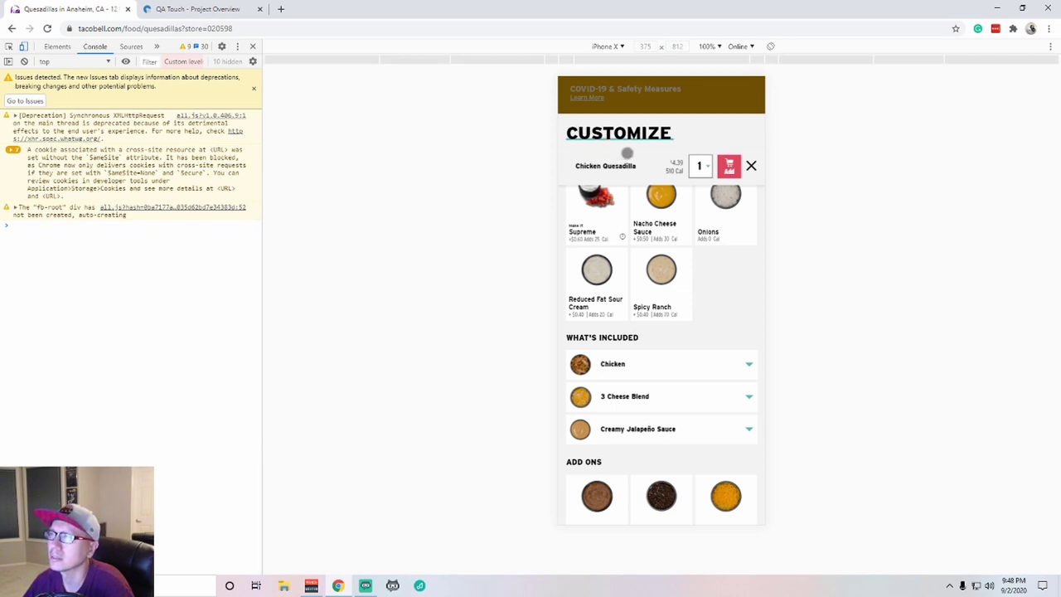
scroll(684, 346, down, 7)
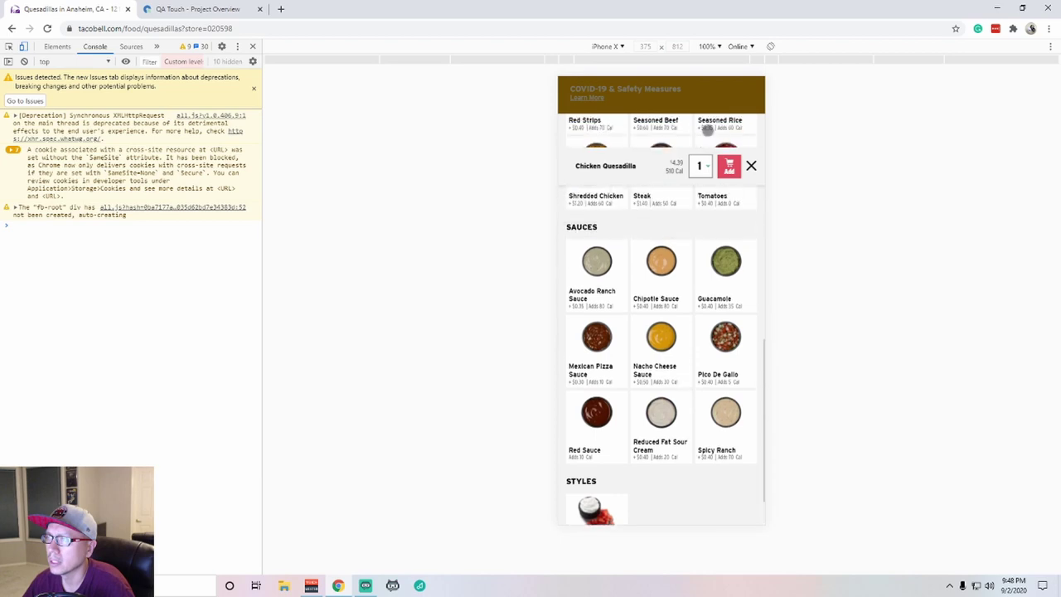
scroll(654, 241, up, 7)
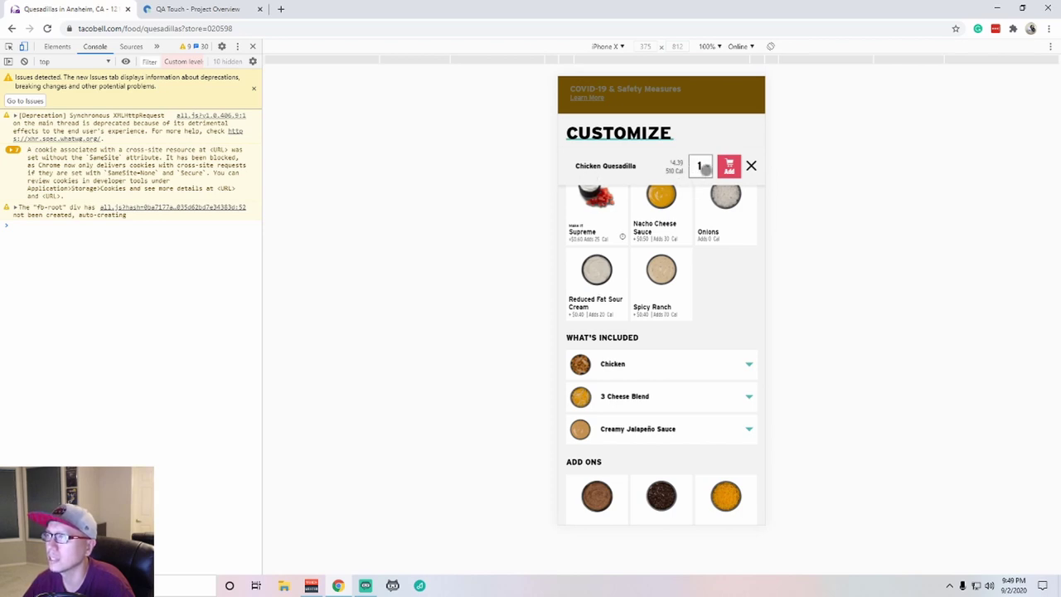
click(703, 167)
scroll(700, 236, down, 3)
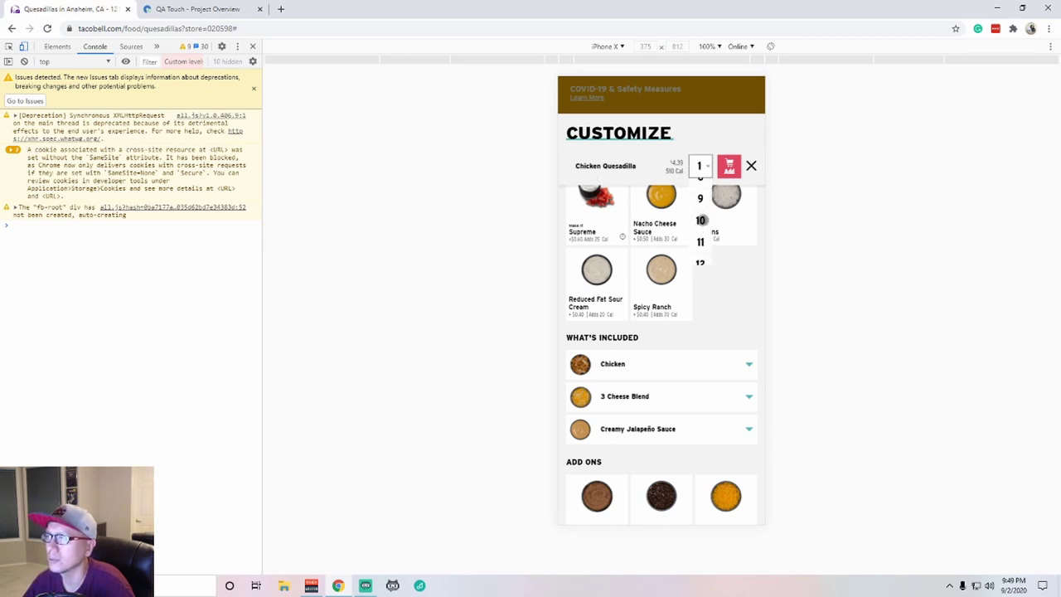
click(702, 221)
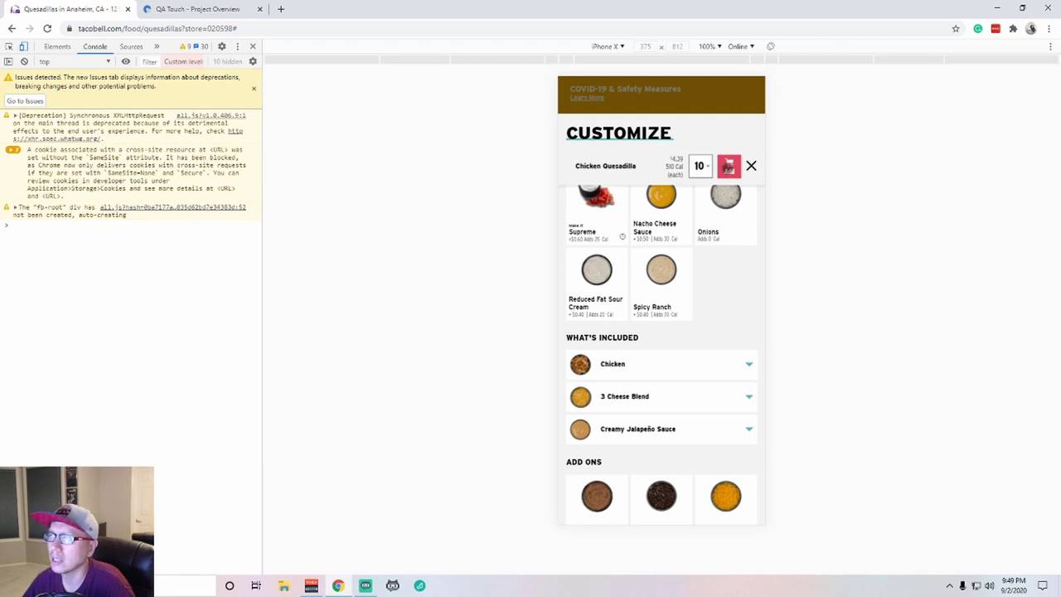
click(727, 166)
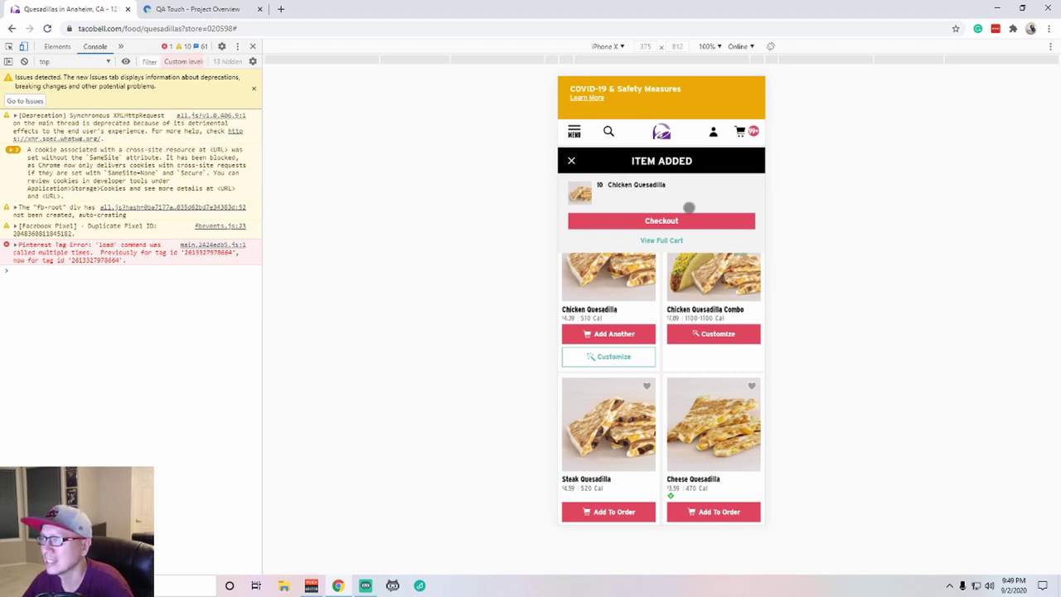
Scroll through the mobile cart showing the 10 Chicken Quesadillas and the $401.08 total
click(754, 140)
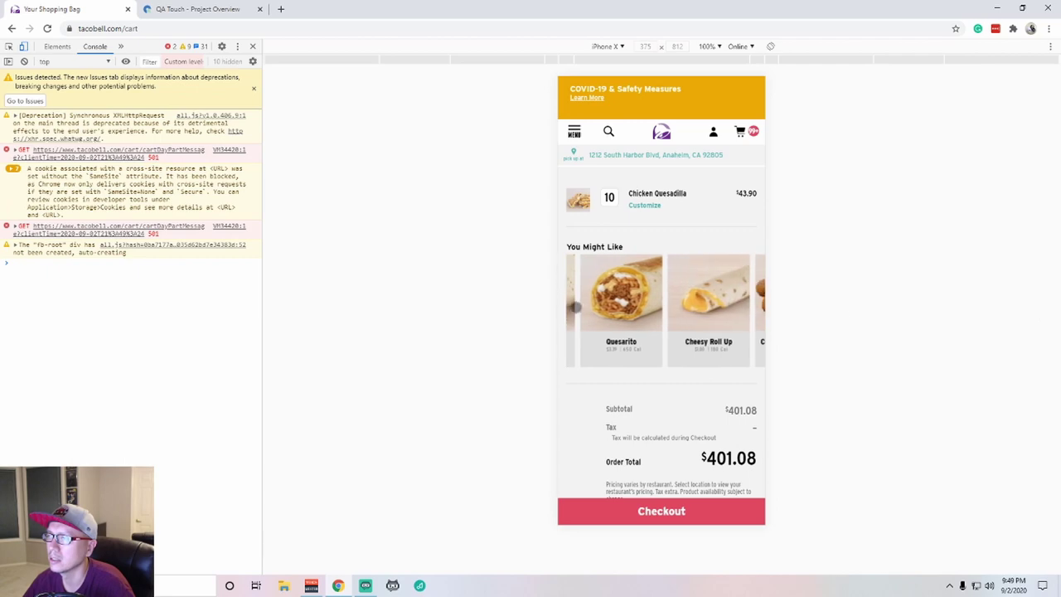
scroll(647, 299, up, 15)
scroll(648, 298, down, 18)
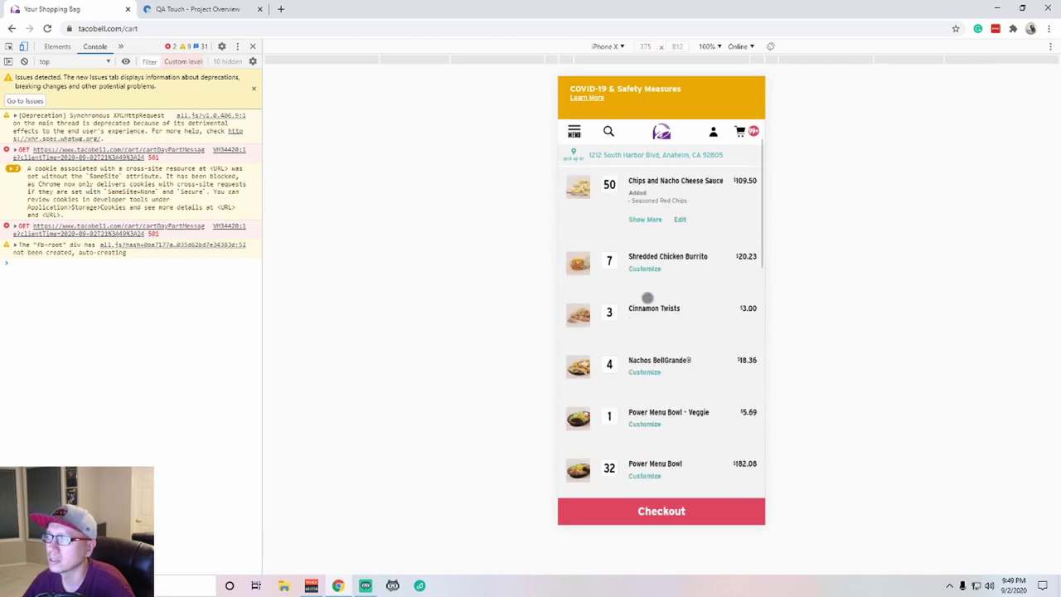
scroll(648, 299, down, 5)
scroll(737, 194, up, 10)
scroll(737, 194, down, 2)
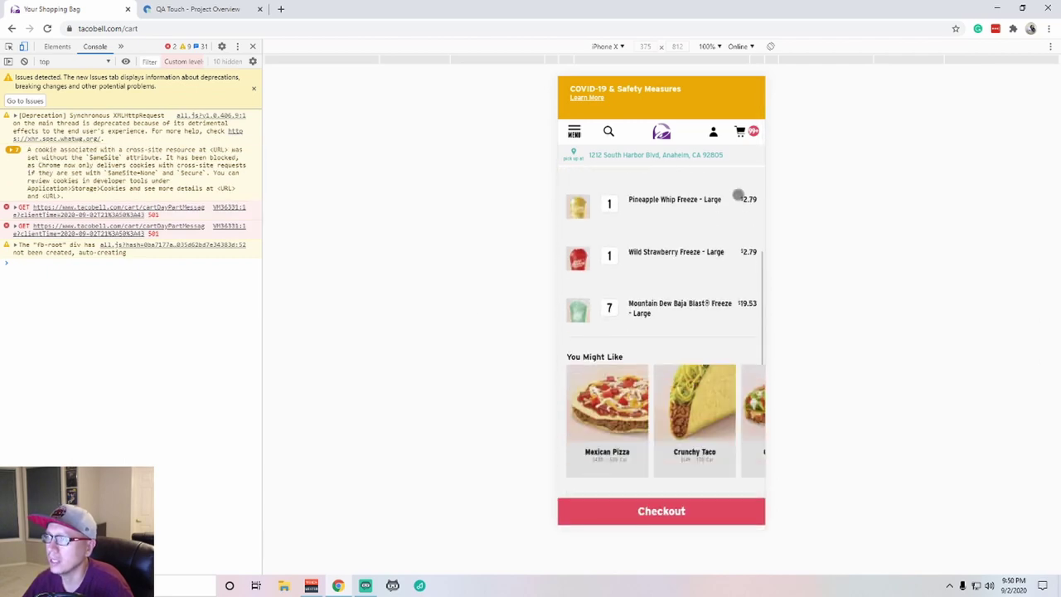
scroll(737, 194, up, 1)
scroll(738, 194, up, 10)
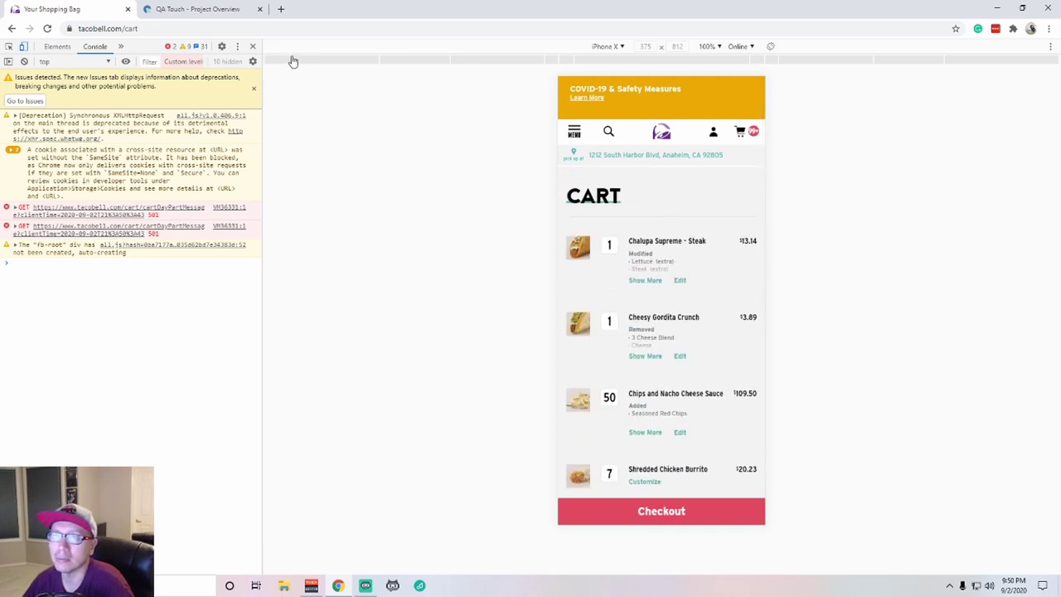
Leave mobile preview for the desktop layout and scroll the $428.78 cart showing the Pineapple Freeze
click(251, 47)
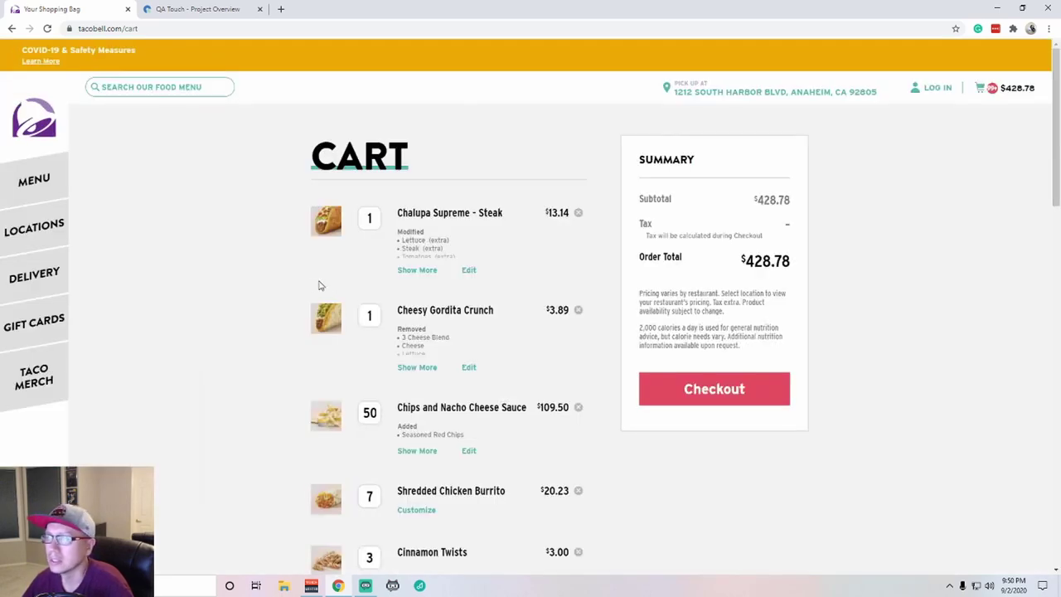
scroll(742, 328, down, 5)
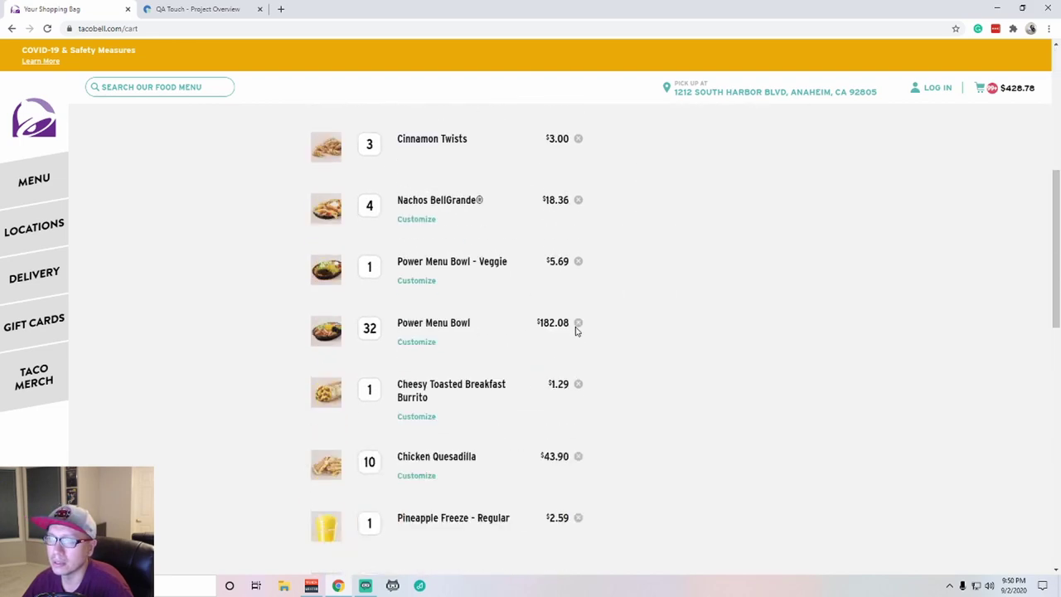